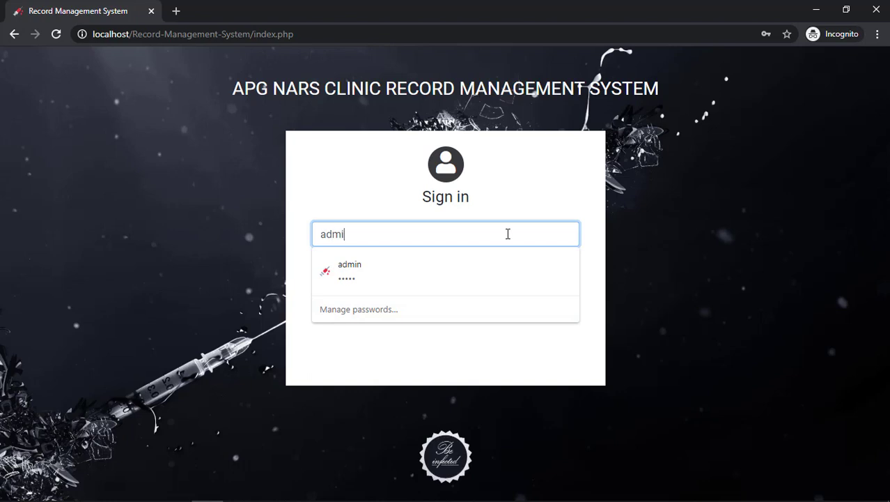
Sign in with the administrator account, revealing and correcting the mistyped password after the first attempt fails
type("n")
key("Tab")
type("ad")
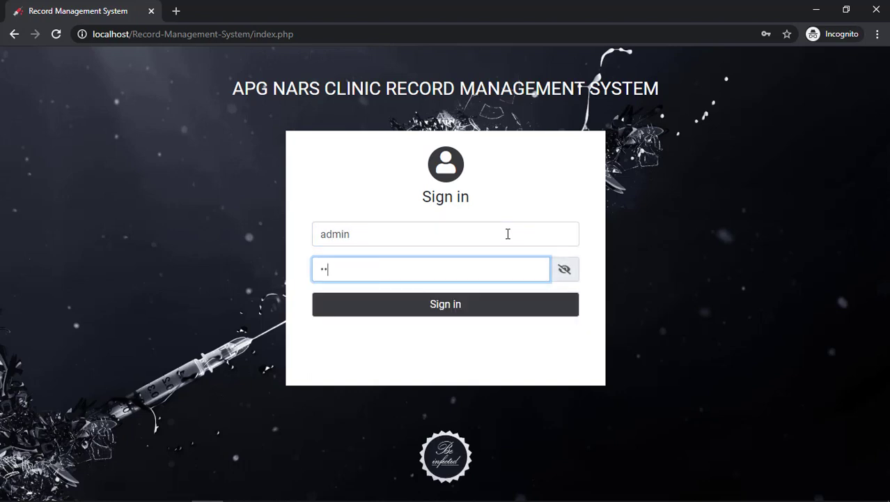
left_click(542, 312)
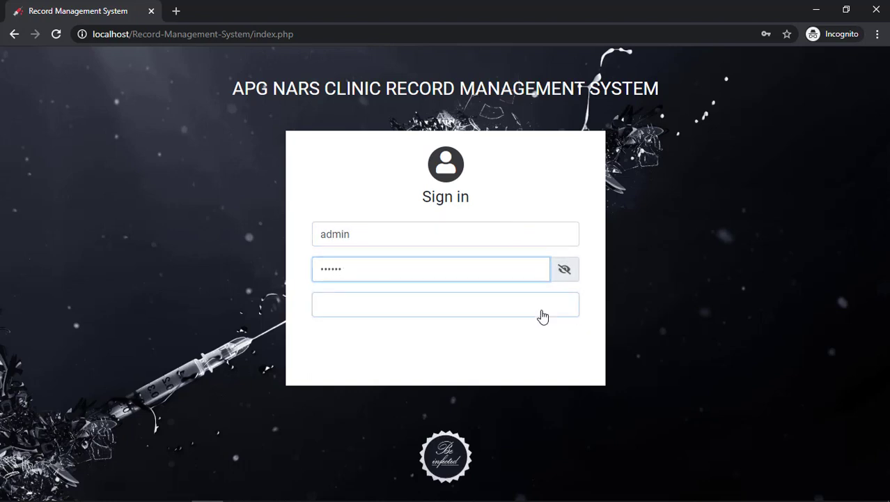
left_click(565, 302)
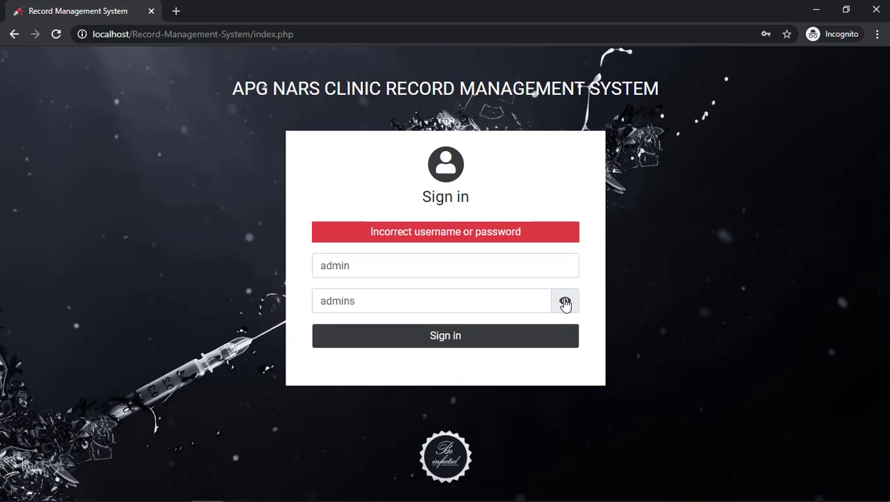
left_click(529, 296)
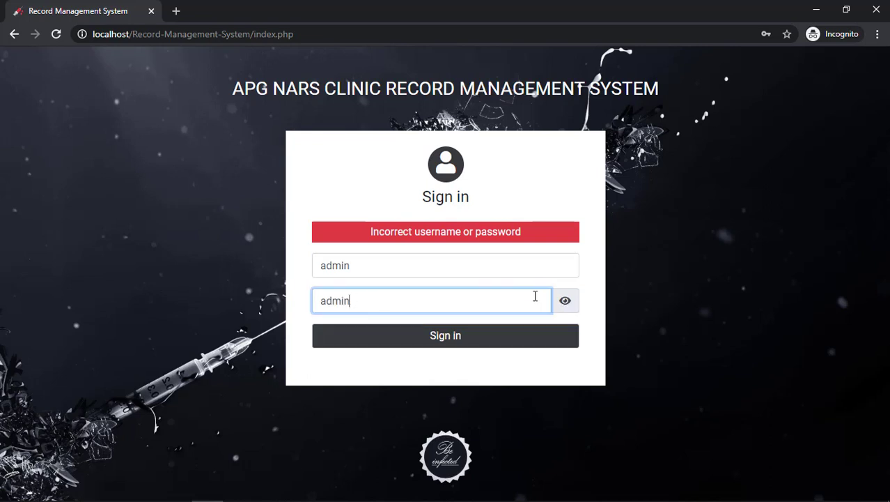
left_click(457, 341)
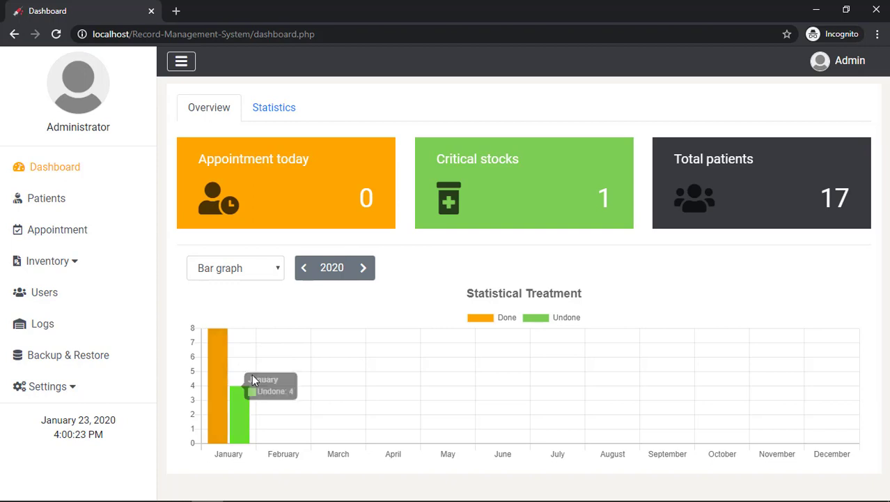
Show the 2019 treatment statistics as a Line graph, then go to the Statistics section
left_click(306, 276)
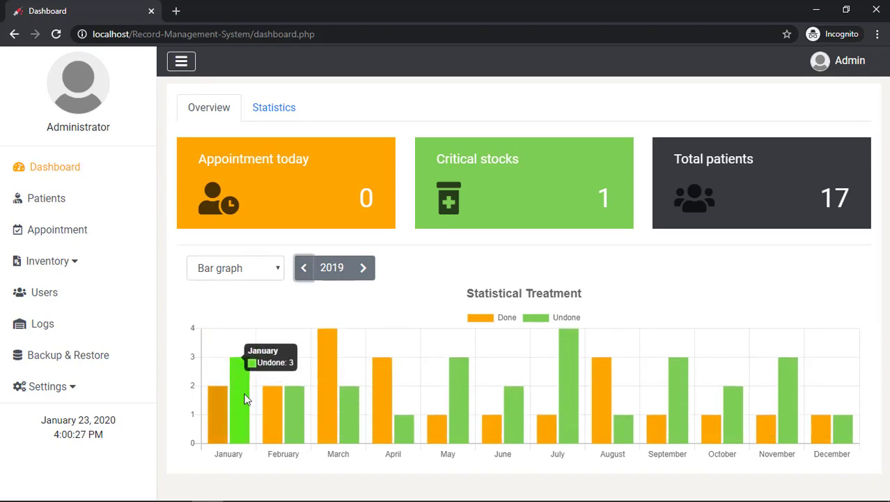
left_click(257, 277)
left_click(249, 301)
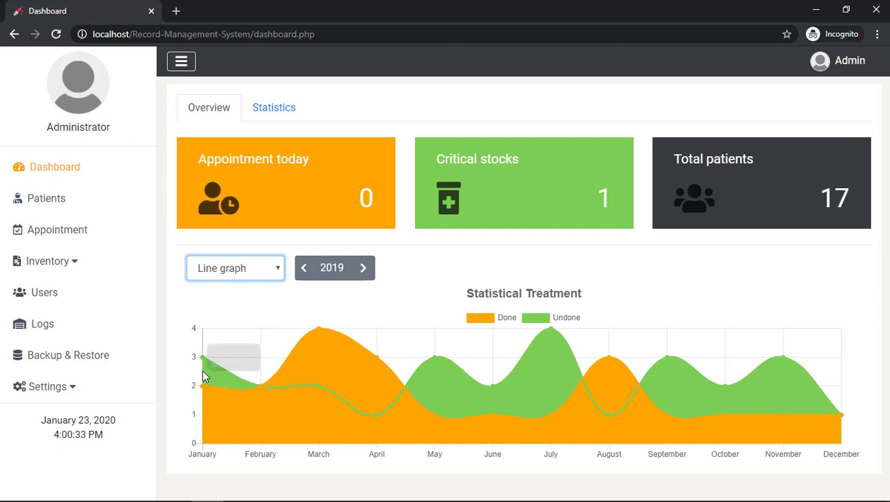
mouse_move(205, 392)
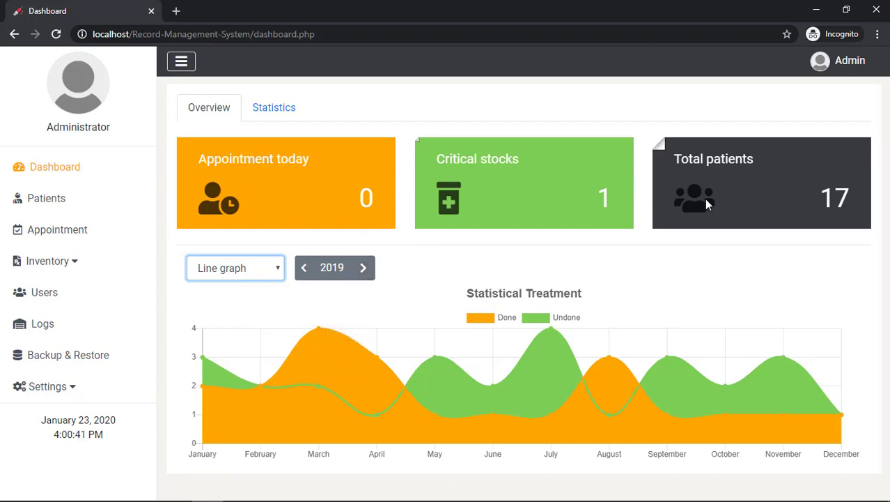
left_click(278, 112)
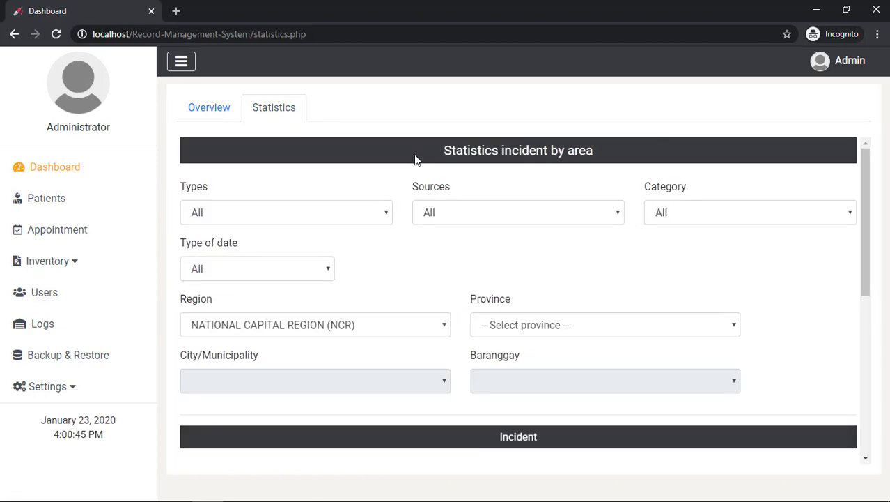
Scroll through the default NCR incident-by-area statistics and provinces chart
scroll(428, 166, "down", 2)
scroll(429, 165, "up", 2)
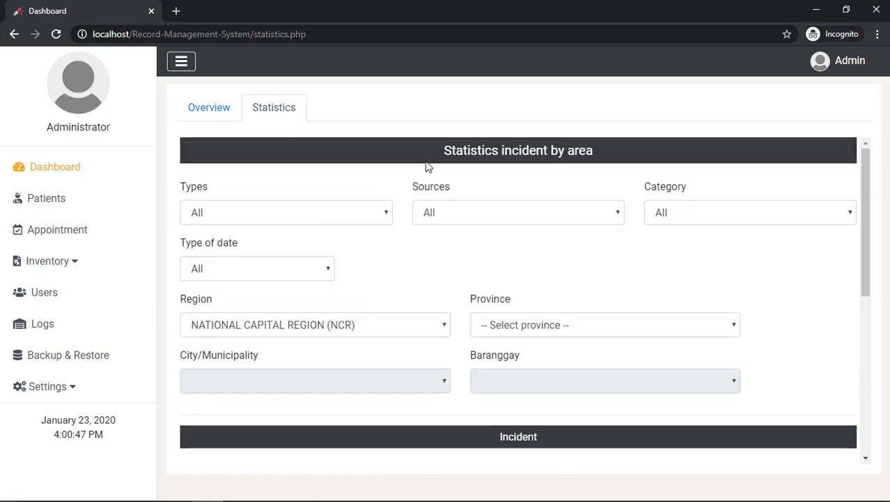
scroll(428, 166, "down", 1)
scroll(428, 166, "down", 4)
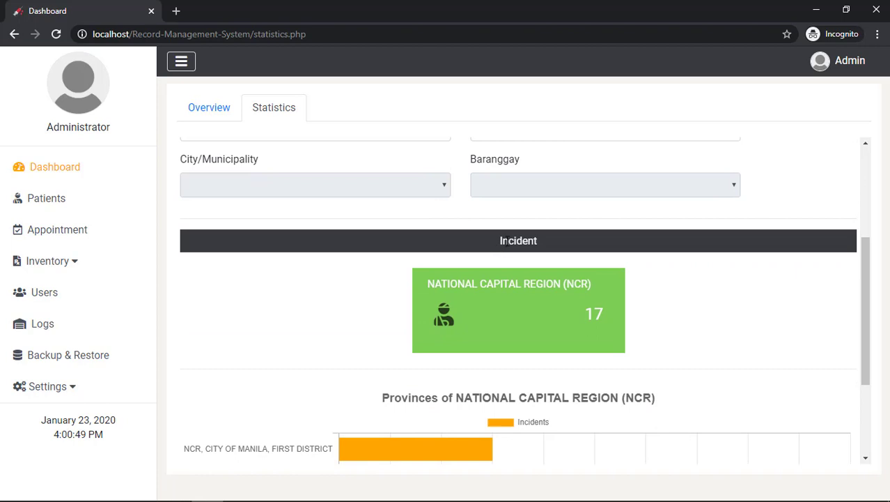
left_click(568, 259)
scroll(627, 249, "down", 3)
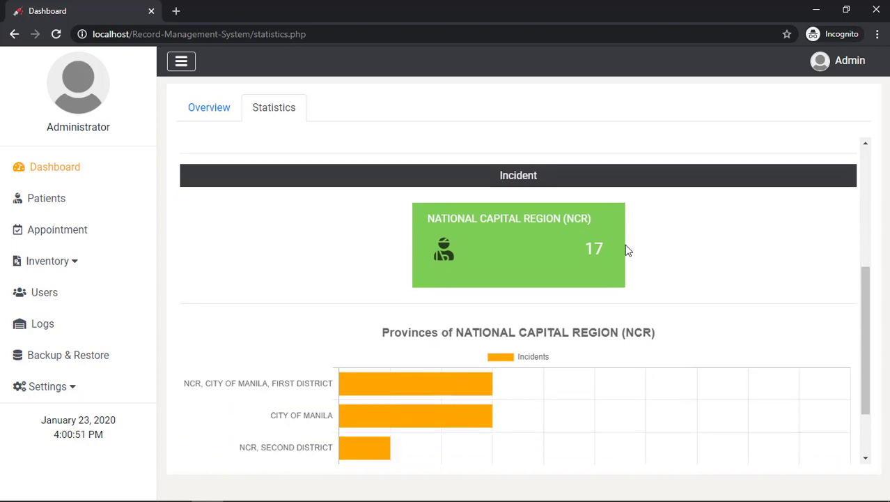
scroll(627, 249, "down", 1)
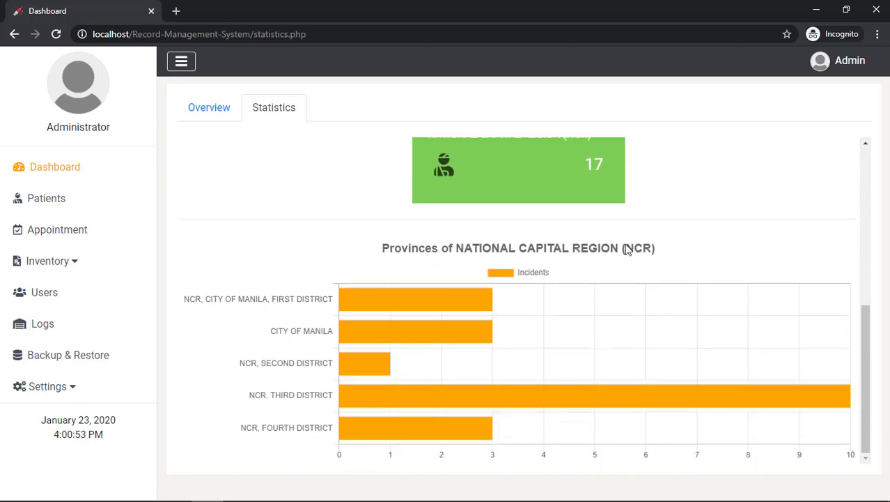
scroll(627, 249, "up", 9)
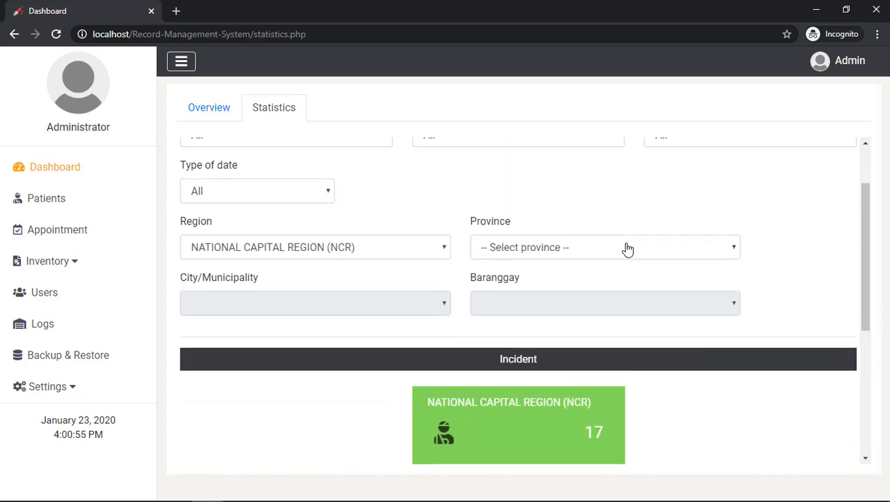
Set the Types filter to Bite and review the 9 NCR bite incidents
left_click(342, 216)
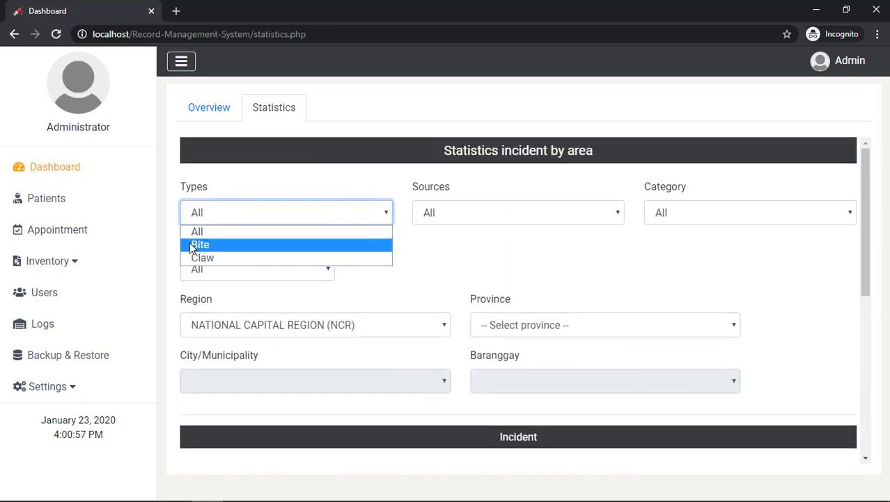
left_click(207, 245)
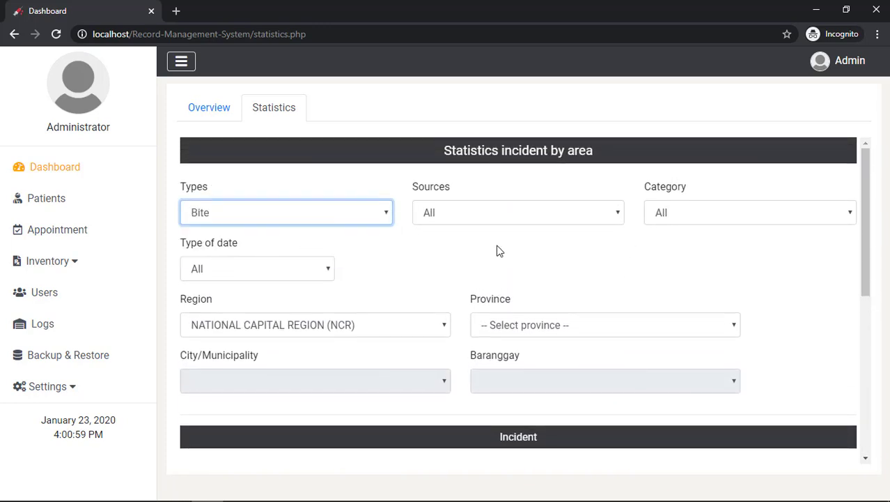
scroll(496, 251, "down", 5)
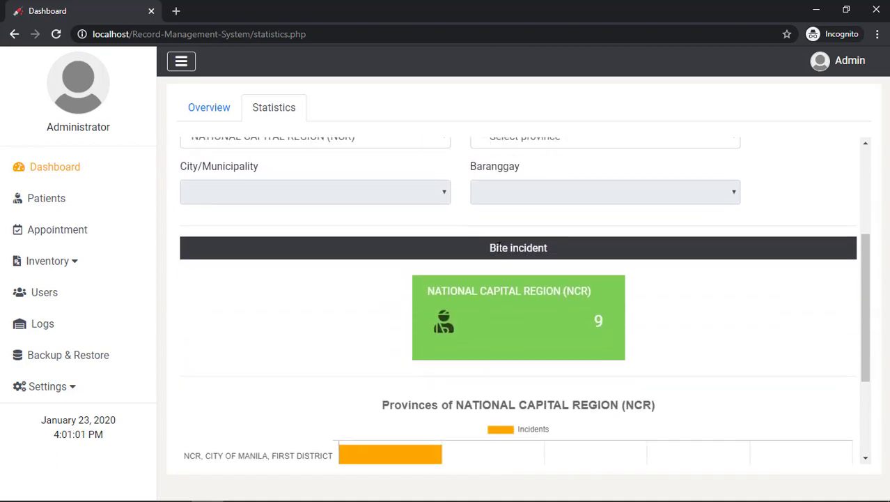
left_click(578, 260)
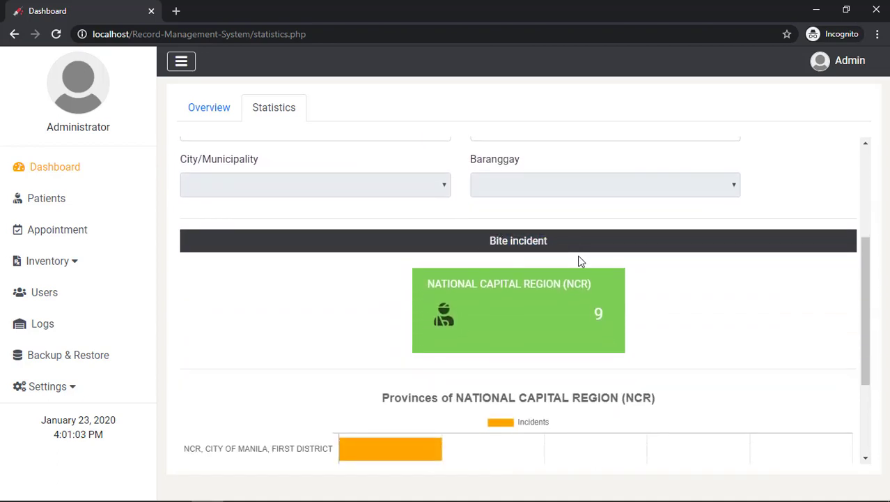
scroll(662, 262, "down", 3)
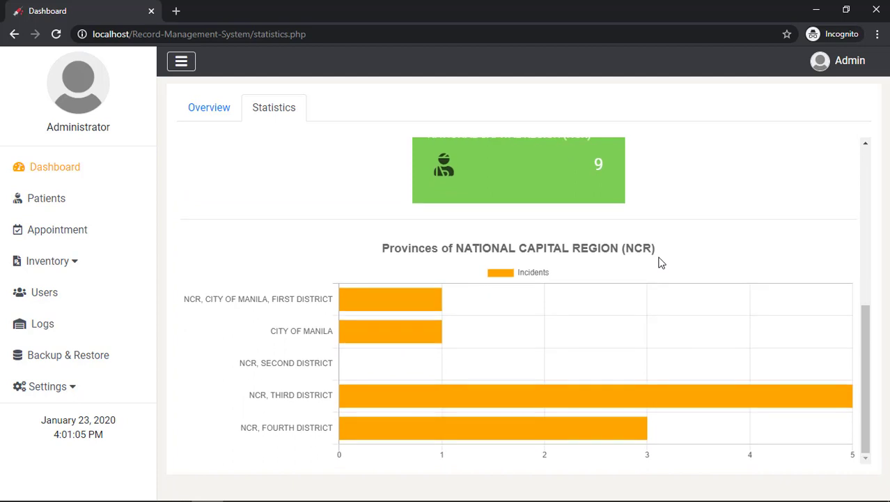
scroll(661, 263, "up", 5)
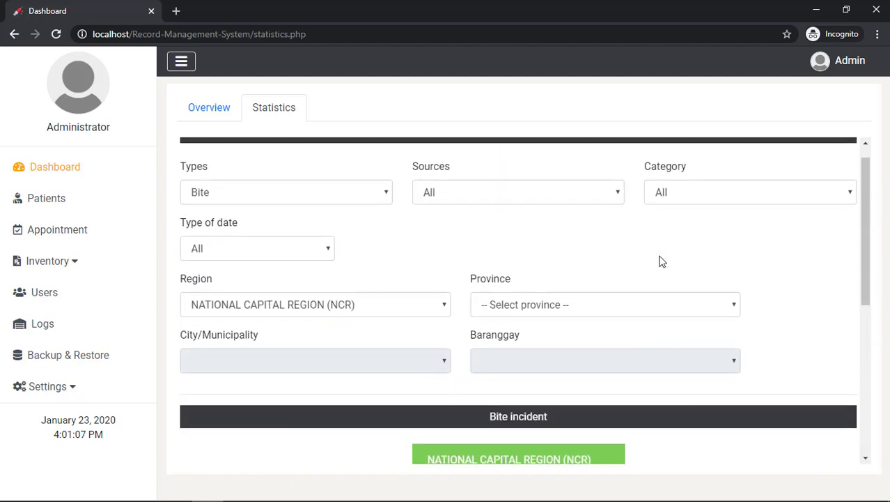
Set the Sources filter to Dog and review the Bite of Dog results
left_click(487, 215)
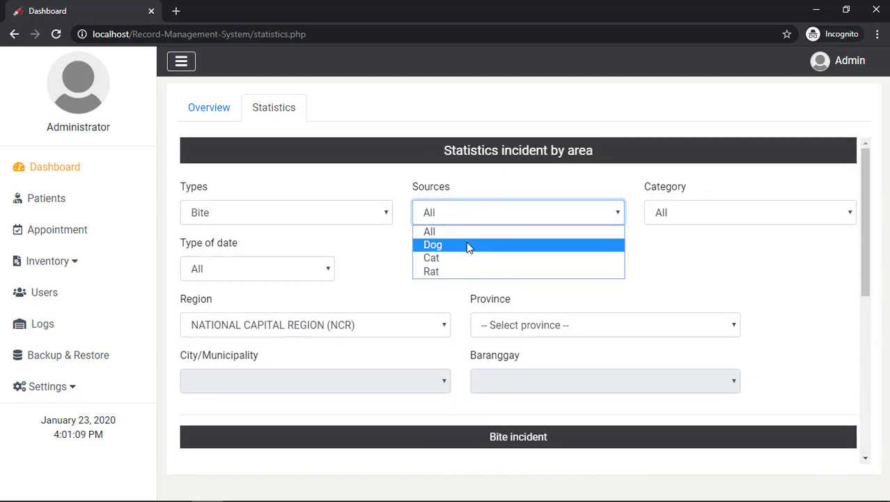
left_click(463, 247)
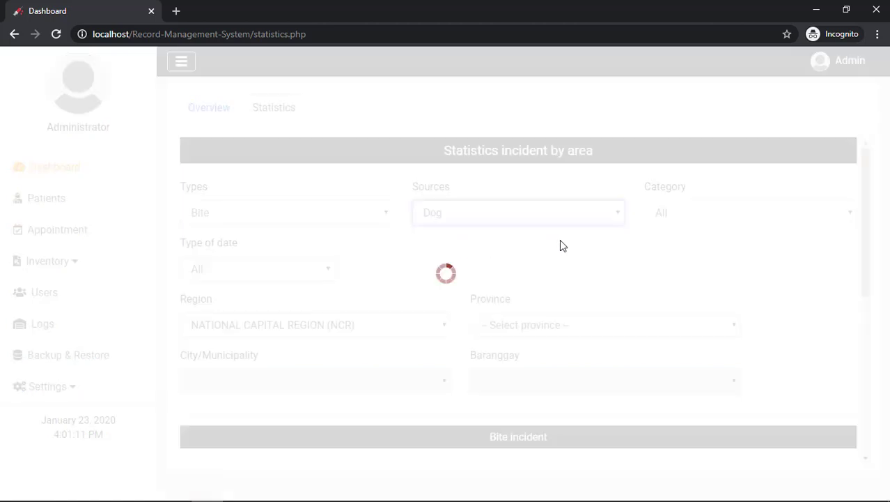
scroll(559, 239, "down", 4)
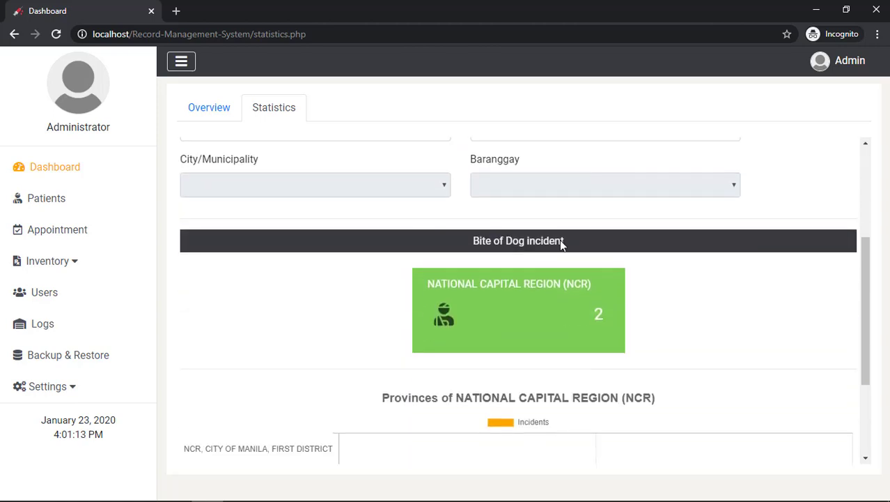
left_click_drag(469, 179, 585, 186)
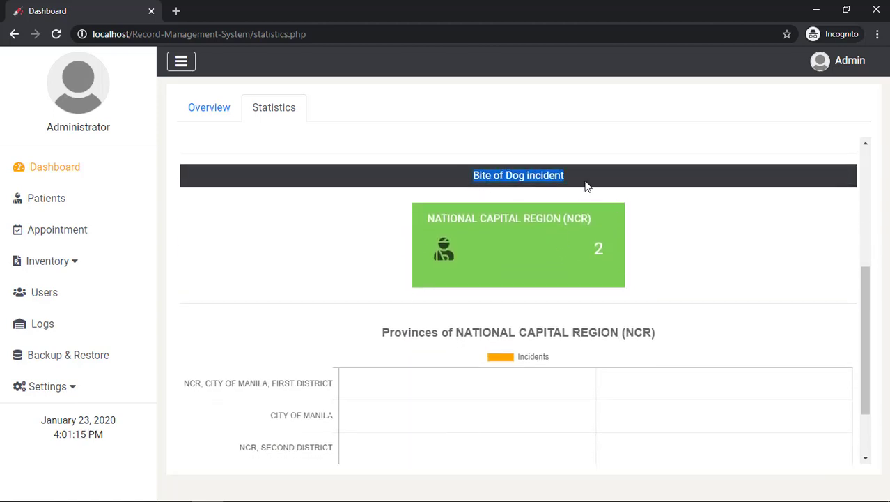
left_click(661, 203)
scroll(682, 205, "down", 2)
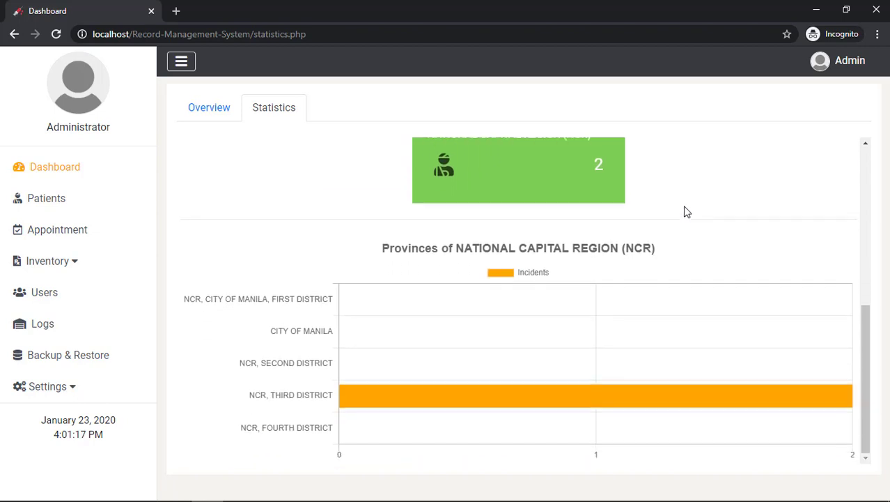
scroll(685, 209, "up", 5)
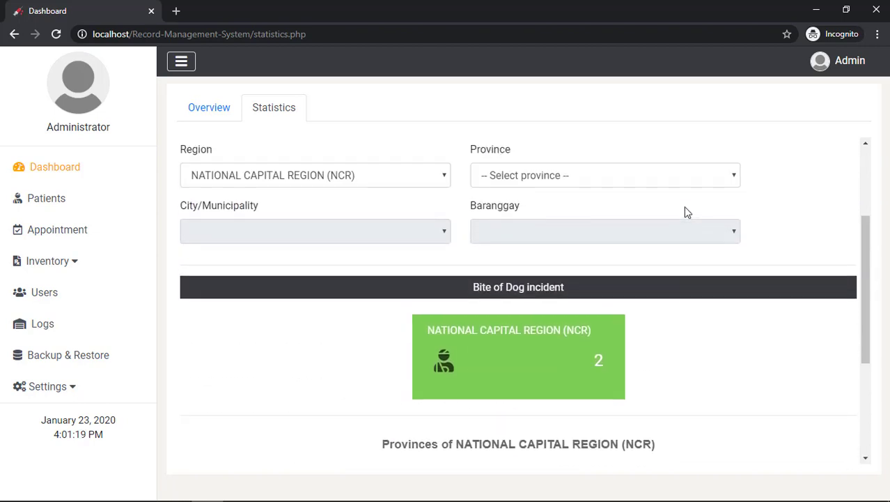
Set the Category filter to II, showing 2 NCR incidents in Third District
left_click(689, 213)
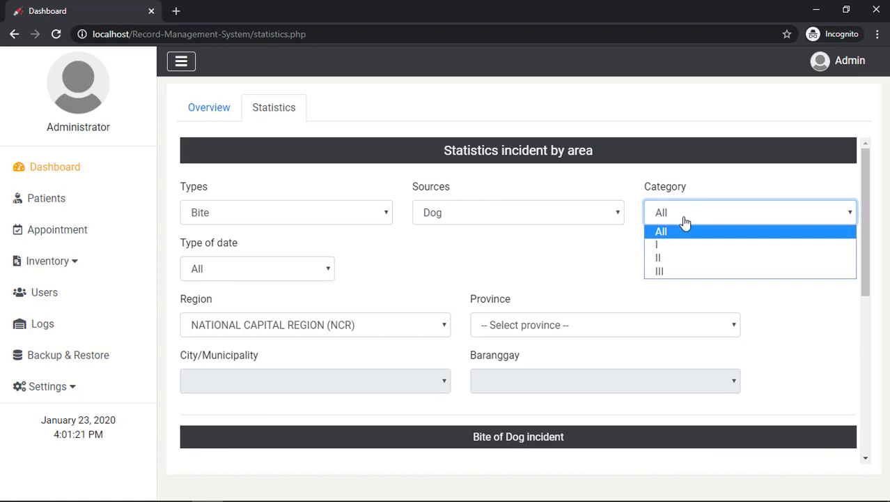
left_click(674, 258)
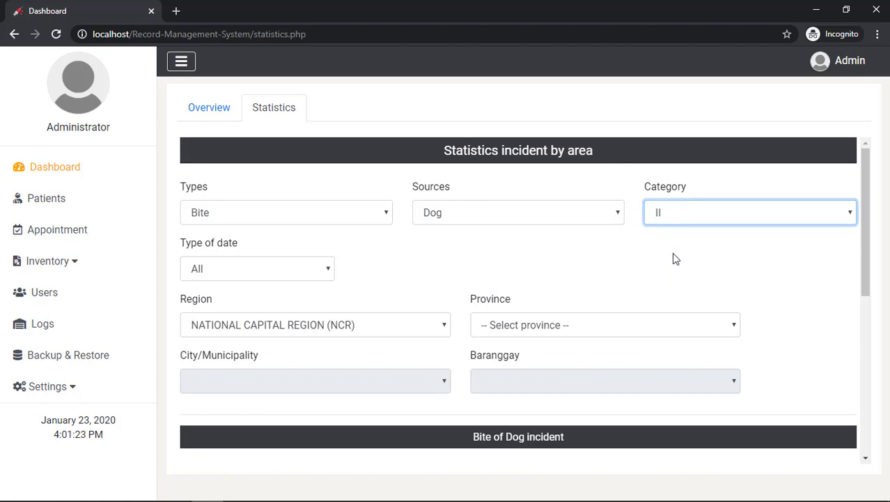
scroll(671, 257, "down", 2)
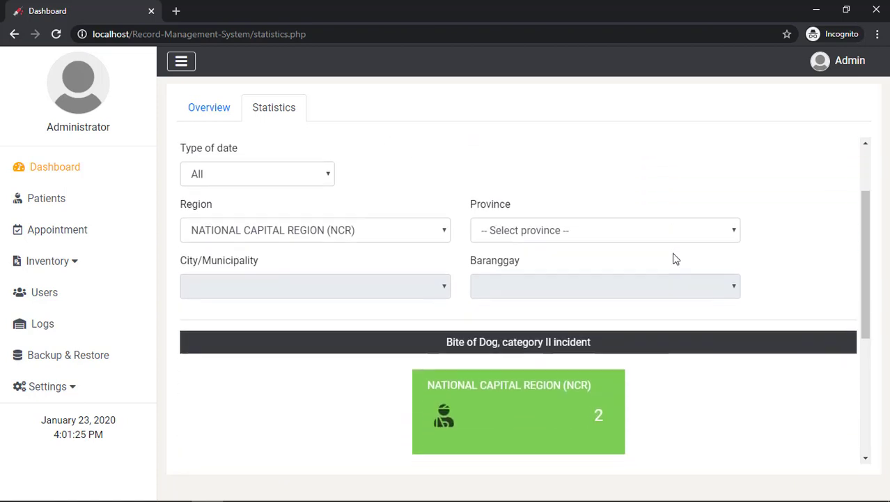
left_click_drag(444, 307, 636, 314)
left_click(644, 325)
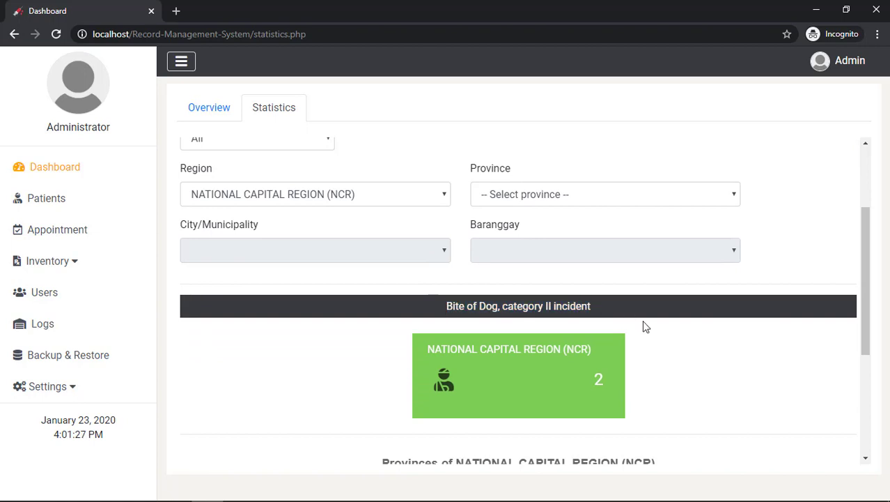
scroll(658, 322, "down", 3)
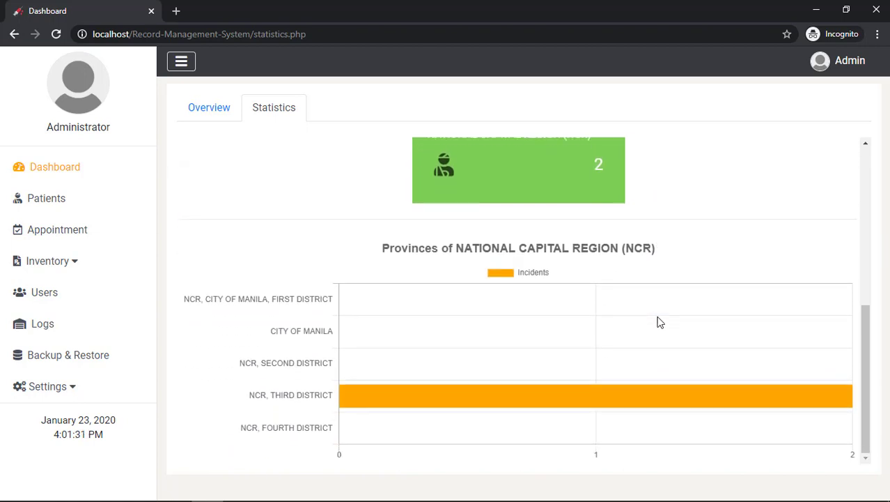
scroll(658, 321, "up", 5)
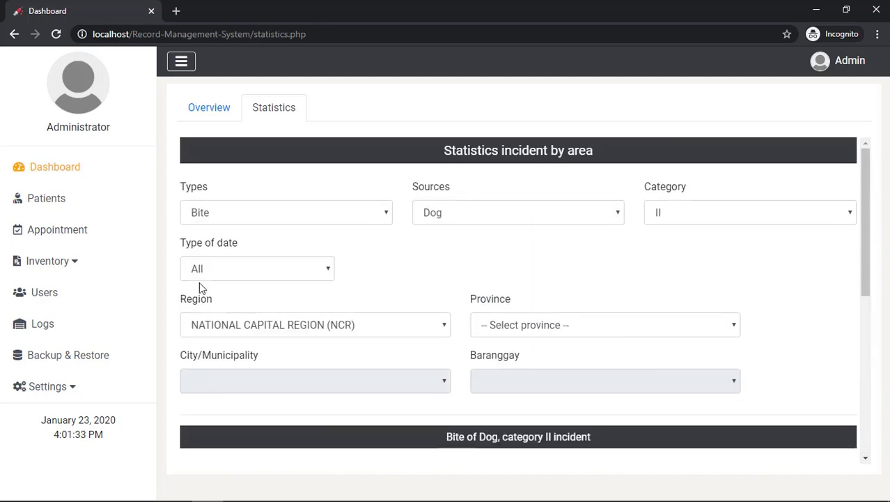
Filter by the Individual date 01-23-2020 and review the NCR card and district chart
left_click(202, 279)
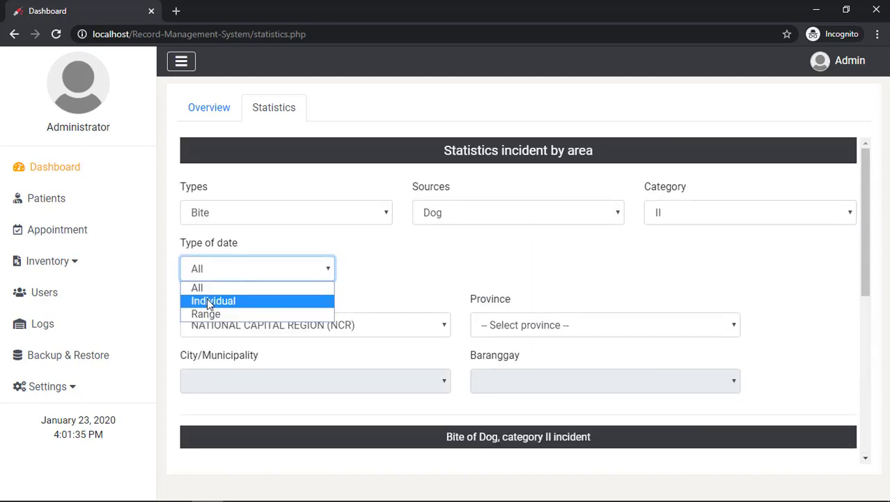
left_click(207, 301)
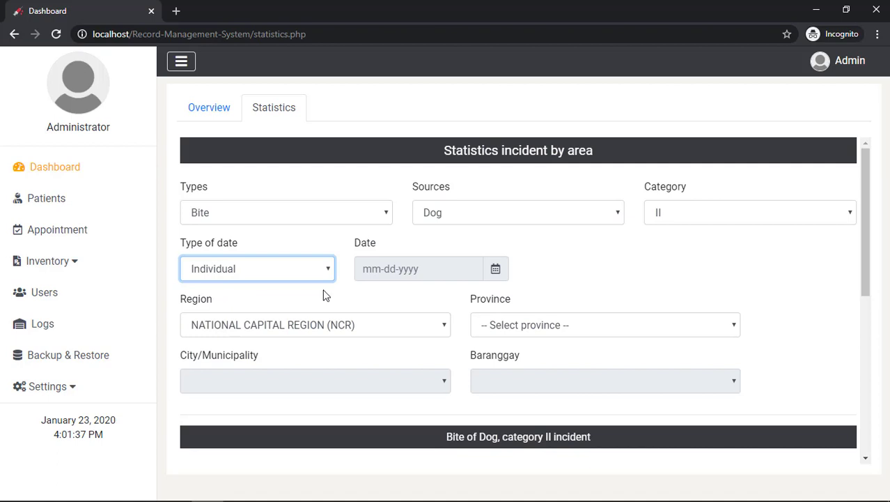
left_click(382, 278)
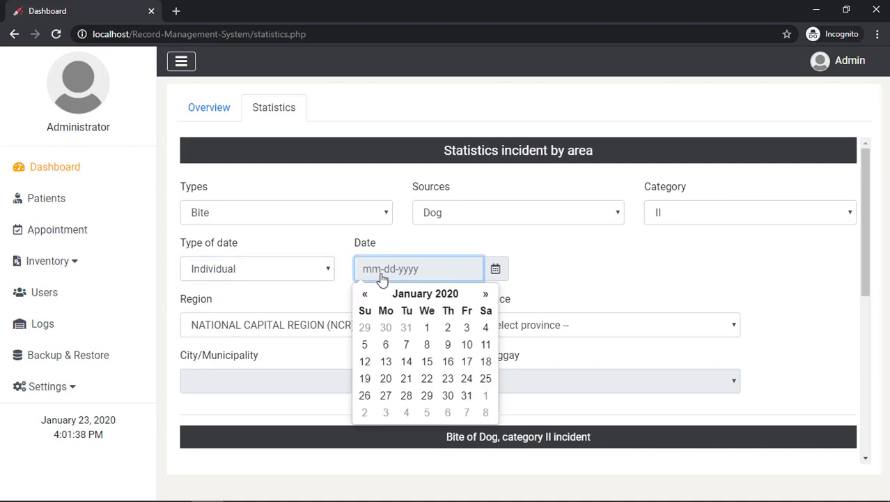
left_click(448, 379)
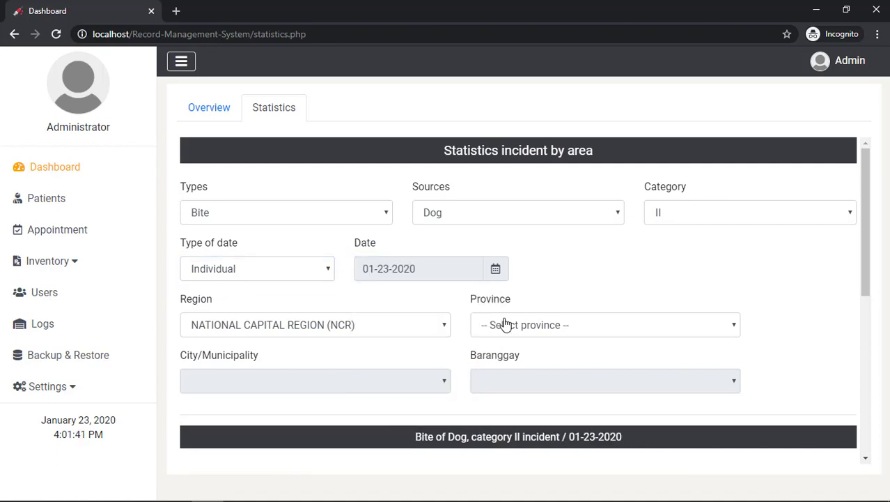
scroll(551, 285, "down", 3)
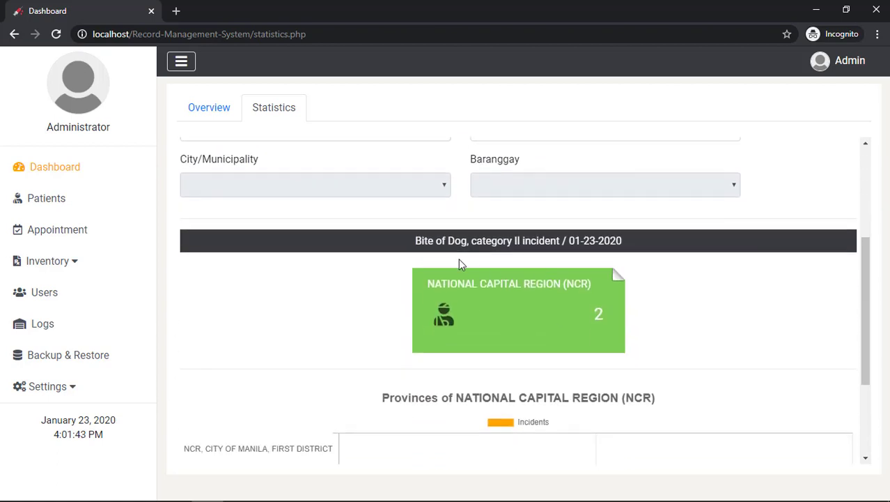
left_click_drag(415, 241, 660, 253)
left_click(687, 275)
scroll(688, 275, "down", 2)
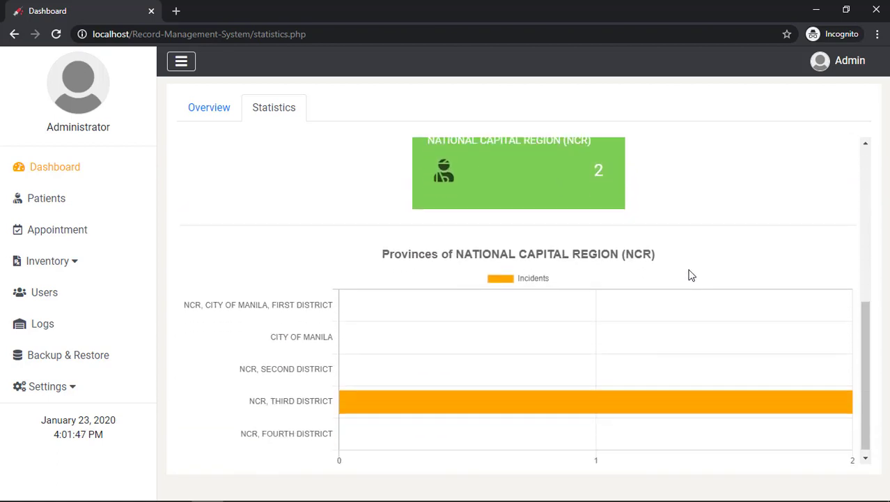
scroll(688, 275, "up", 5)
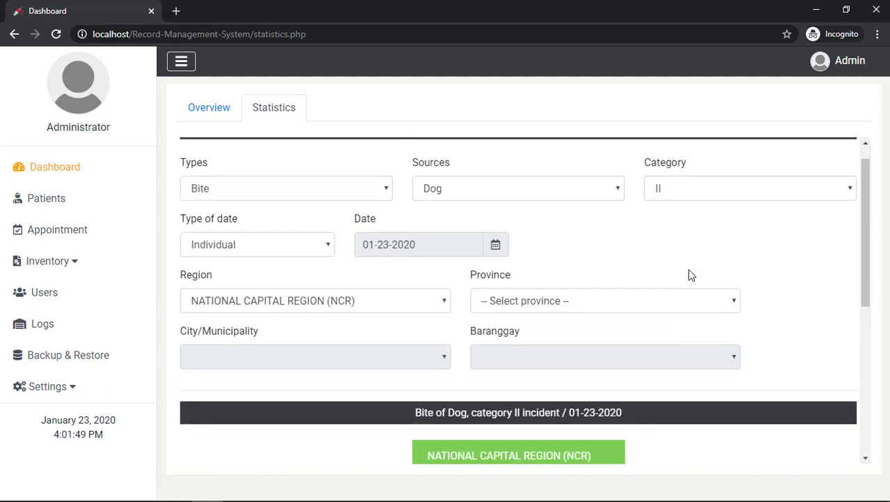
Switch to a date Range of 01-01-2020 to 01-31-2020, then change the end date to 12-31-2019
left_click(282, 274)
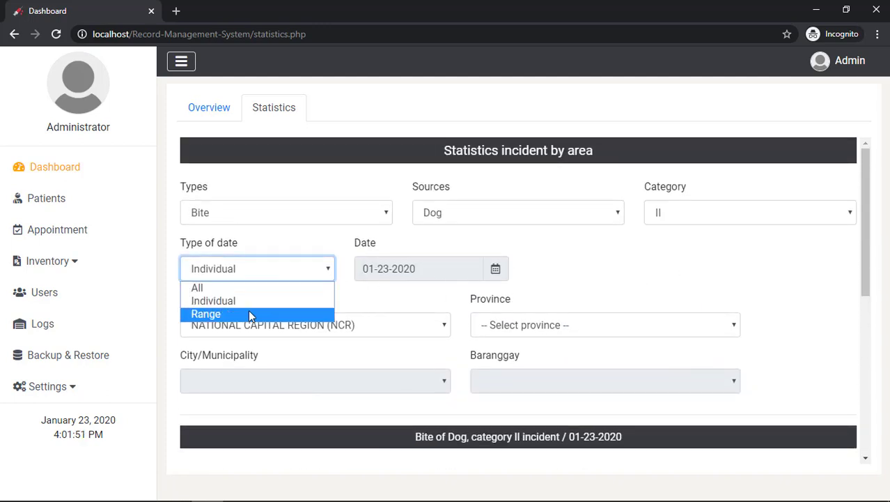
left_click(248, 311)
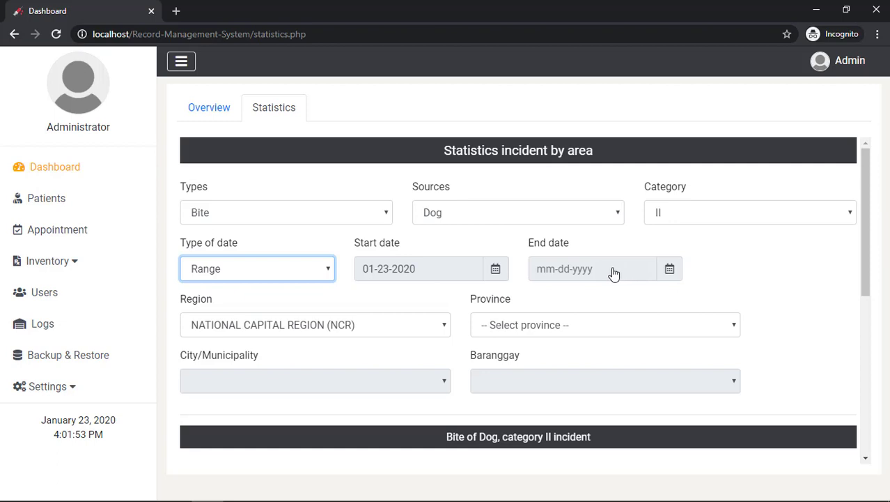
left_click(614, 274)
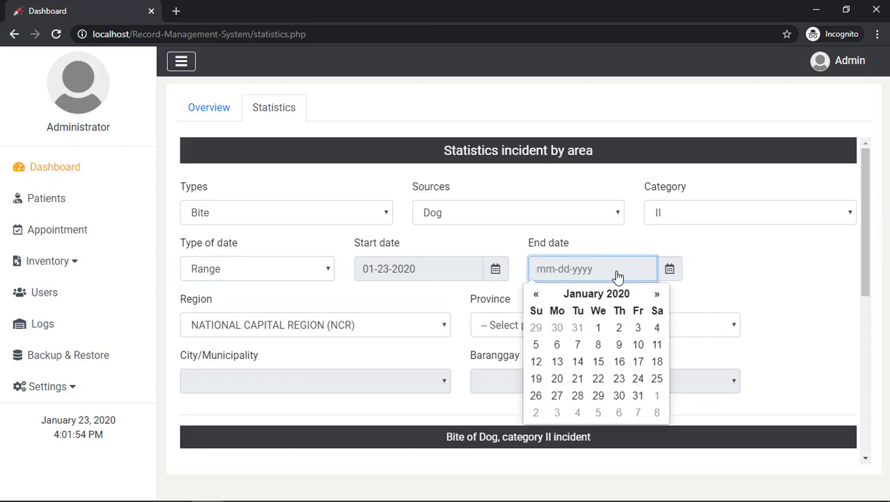
left_click(639, 396)
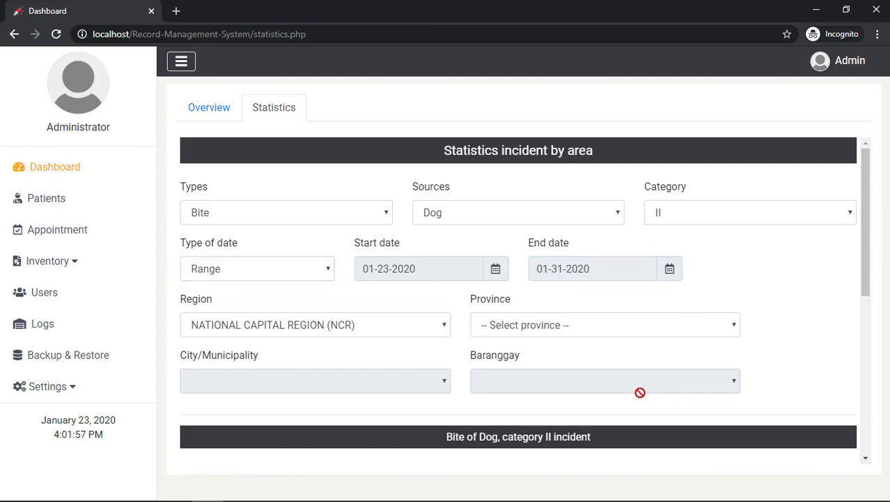
left_click(432, 266)
left_click(430, 328)
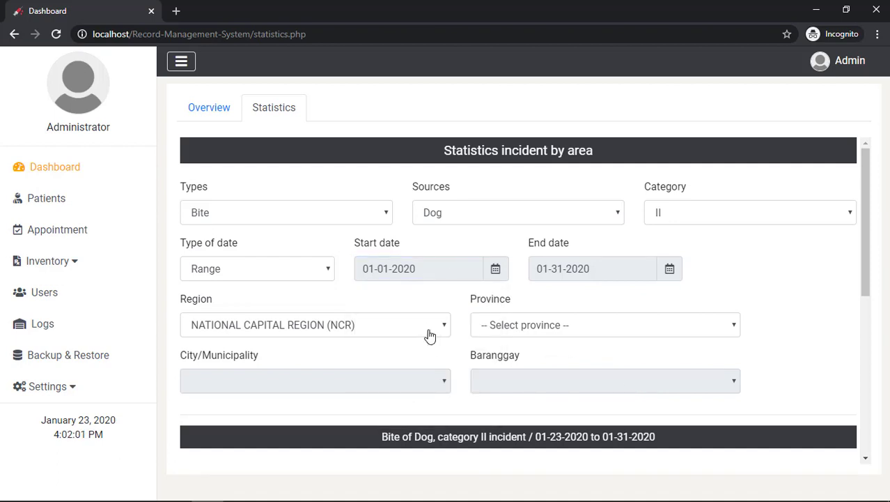
left_click(569, 279)
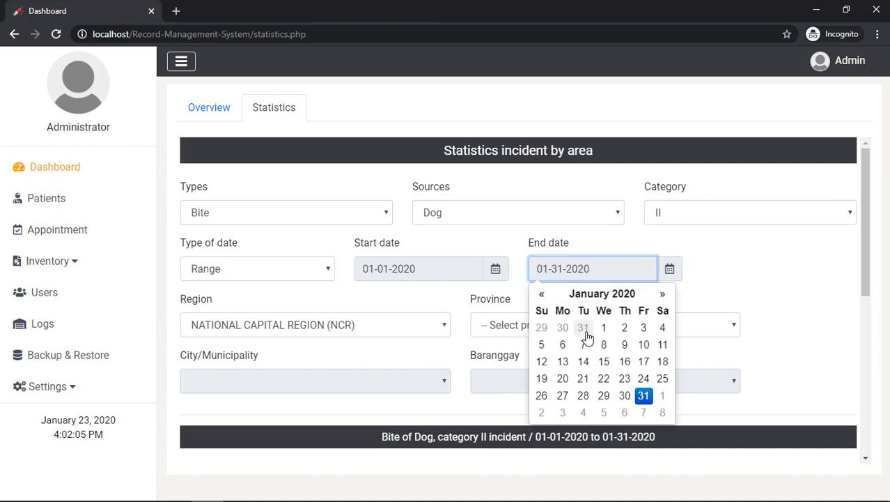
left_click(584, 327)
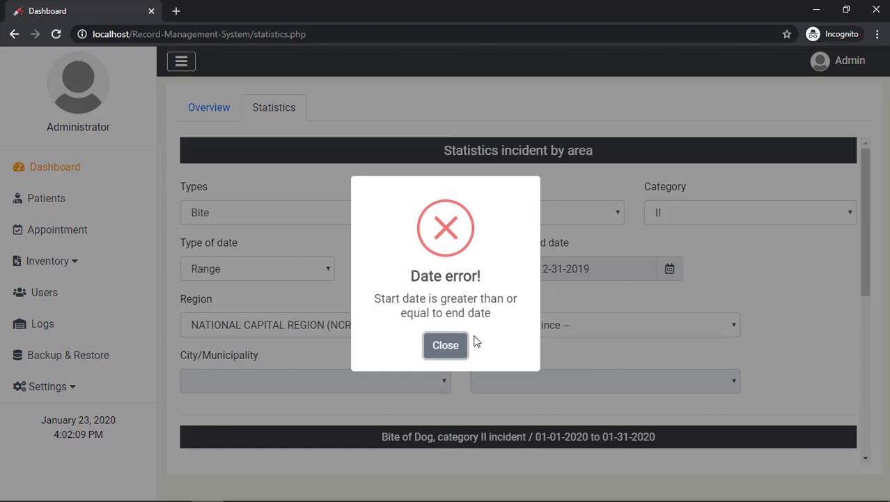
Dismiss the Date error and reset the end date to 01-31-2020
left_click(451, 342)
left_click(601, 279)
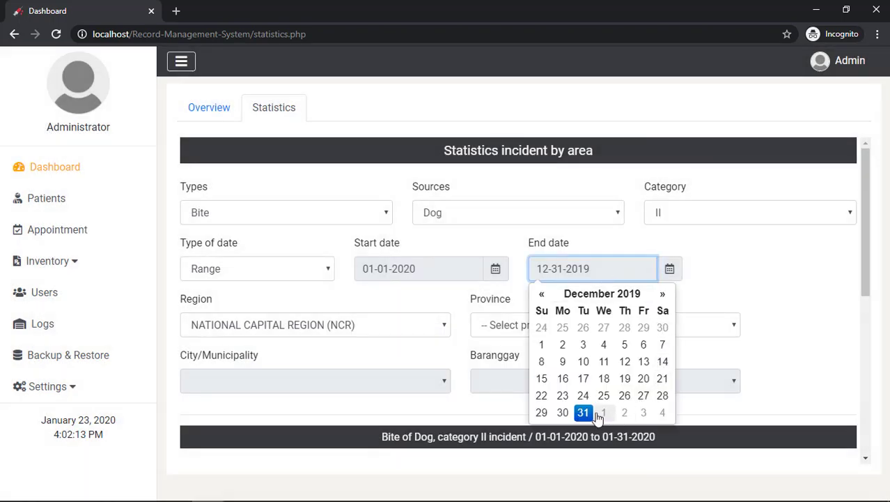
left_click(641, 416)
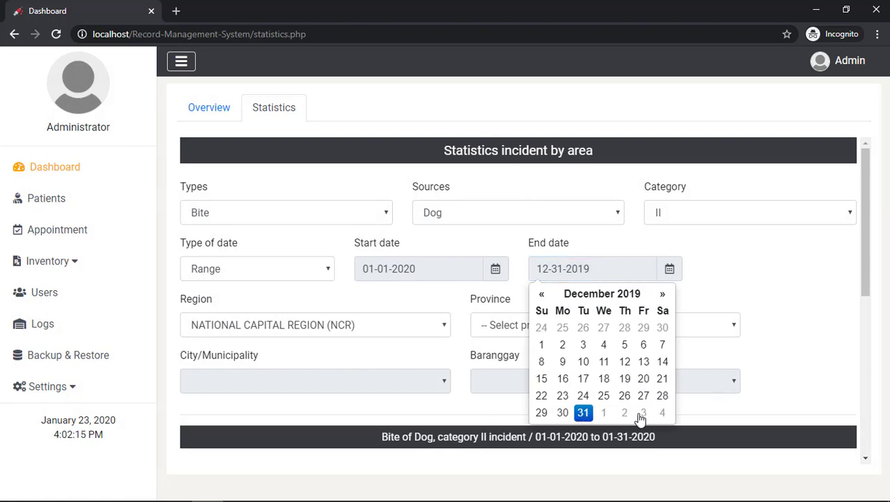
left_click(664, 295)
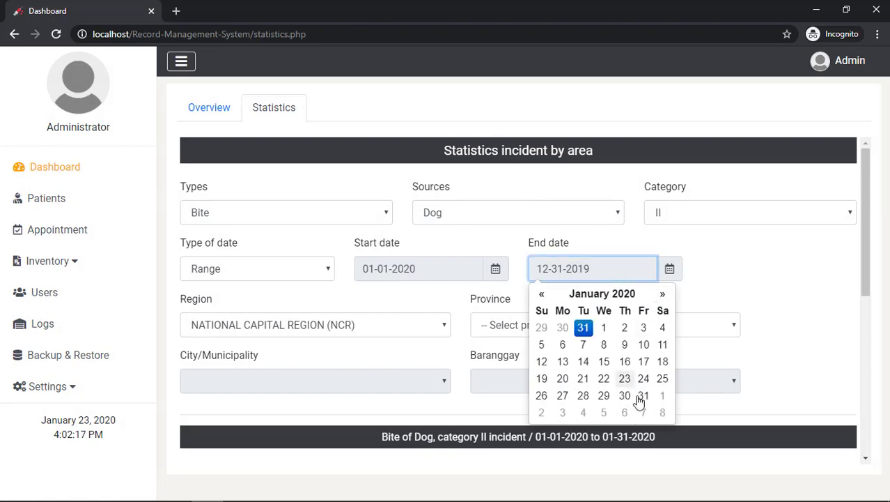
left_click(644, 397)
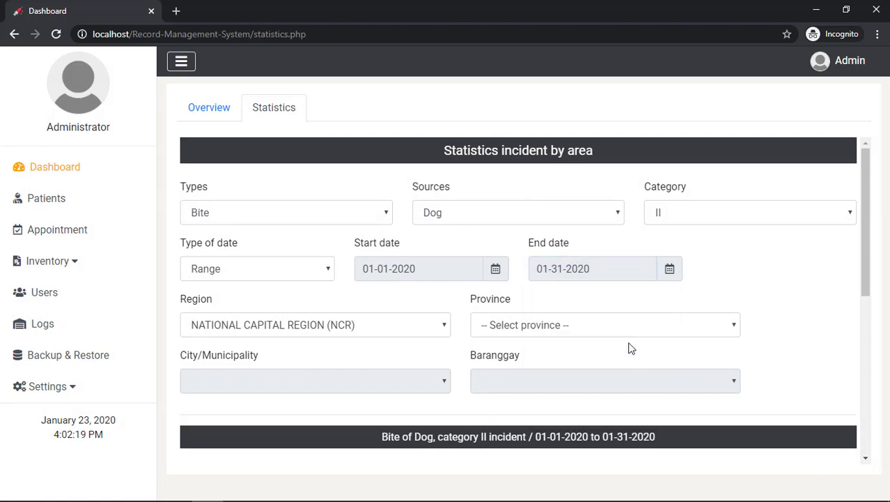
Review the updated results, still showing 2 NCR incidents
scroll(596, 274, "down", 3)
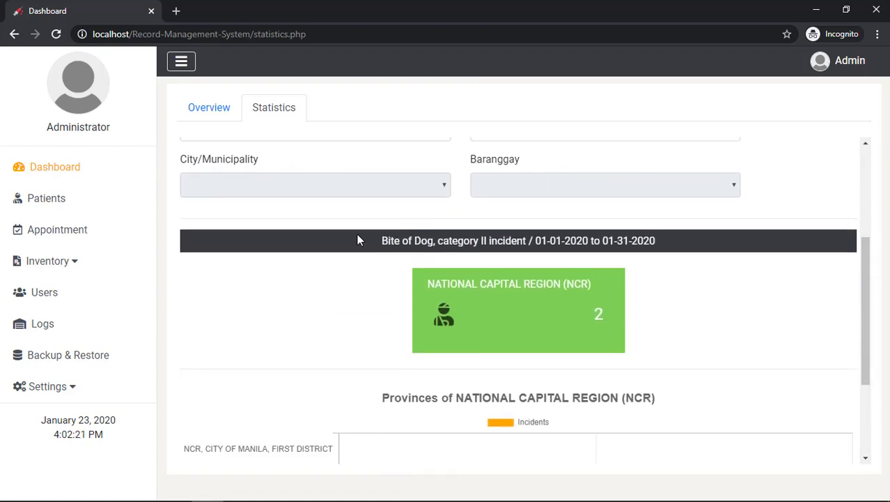
left_click_drag(357, 240, 706, 258)
left_click(714, 277)
scroll(713, 278, "down", 2)
scroll(714, 276, "up", 5)
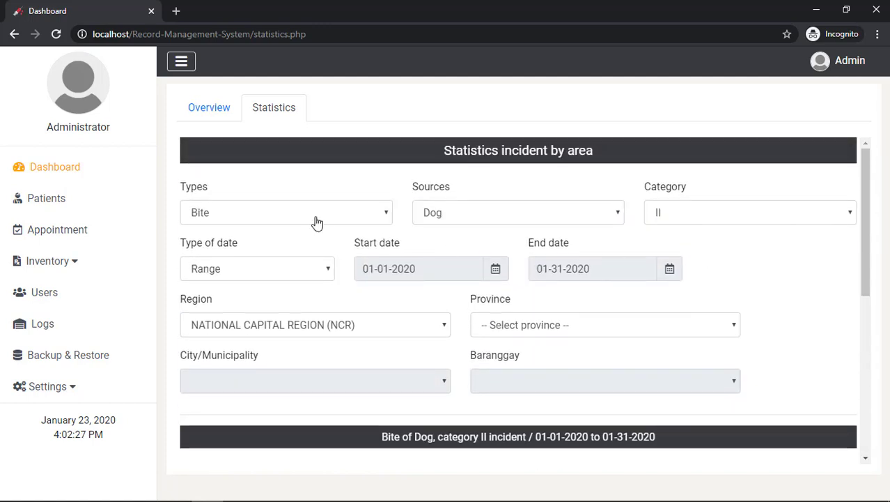
Keep NCR as the region and set the Province to NCR, THIRD DISTRICT
left_click(241, 325)
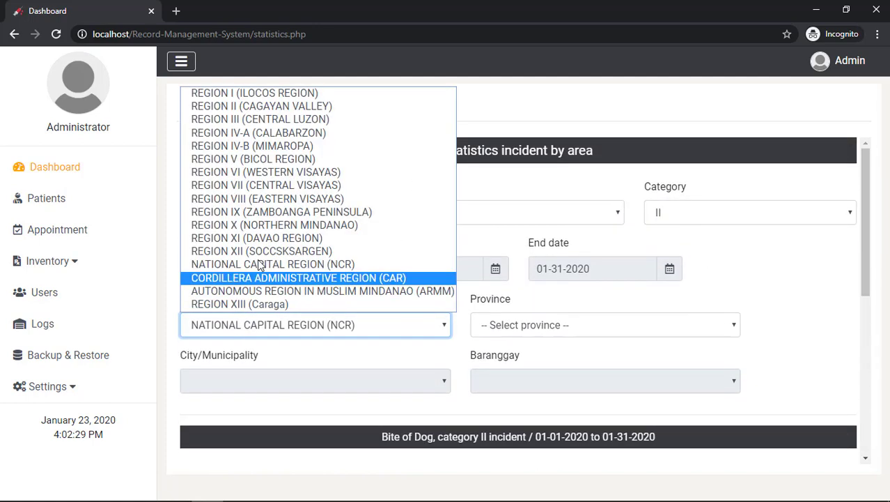
left_click(526, 332)
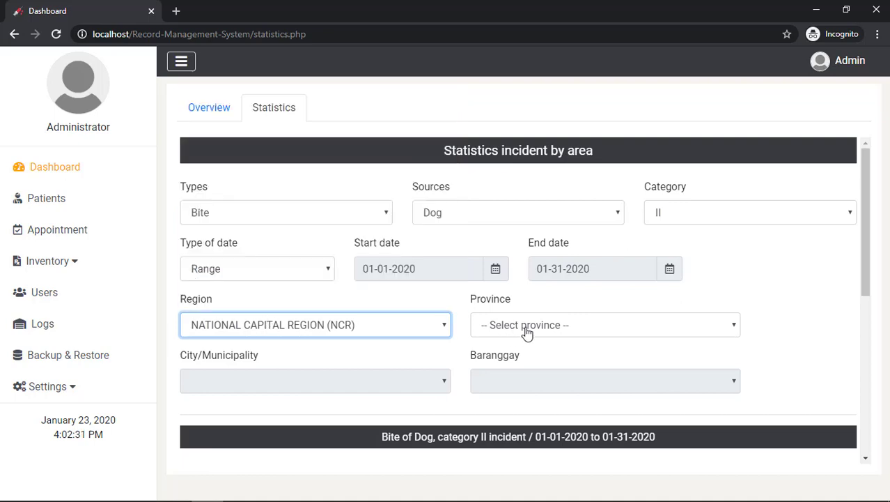
left_click(527, 332)
left_click(543, 384)
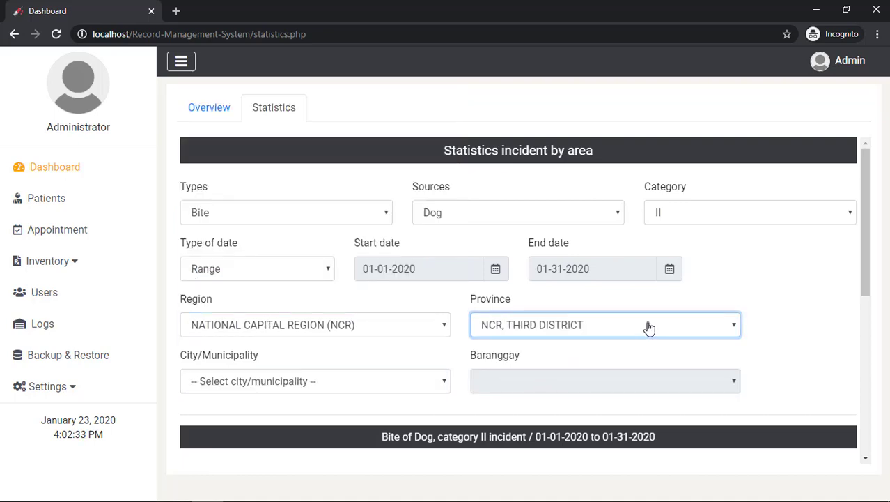
scroll(652, 301, "down", 4)
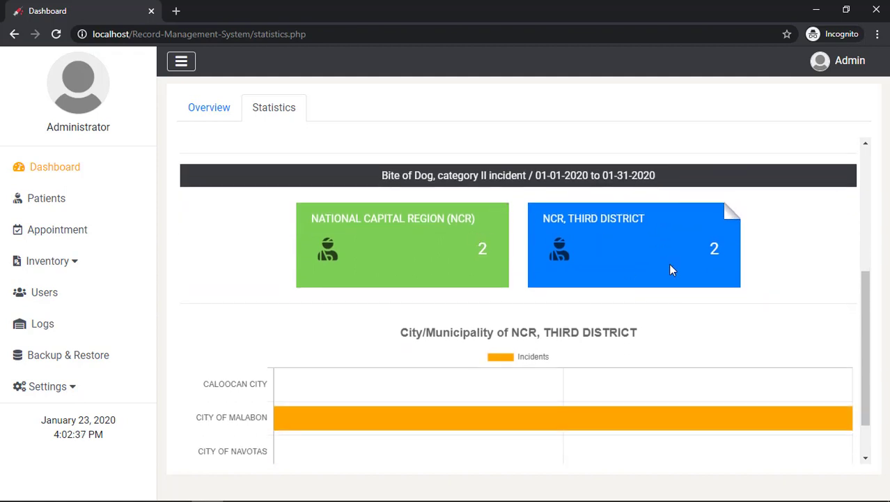
scroll(697, 317, "down", 1)
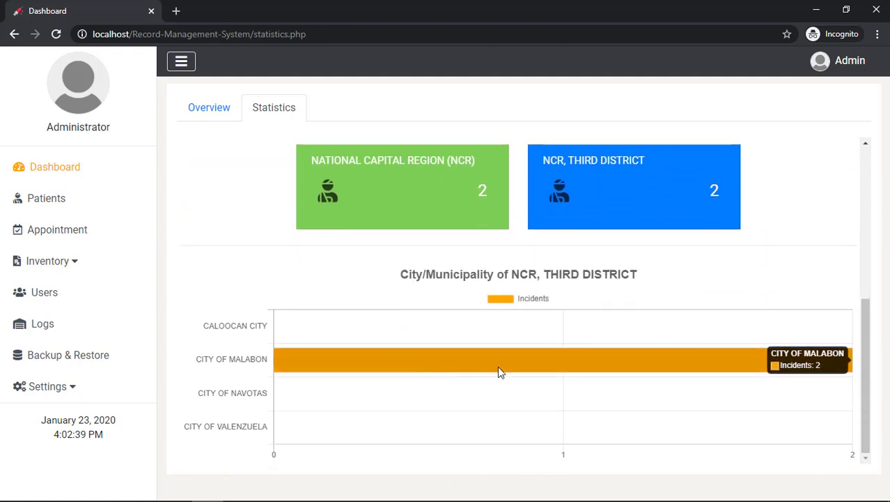
scroll(687, 311, "up", 3)
scroll(688, 311, "up", 1)
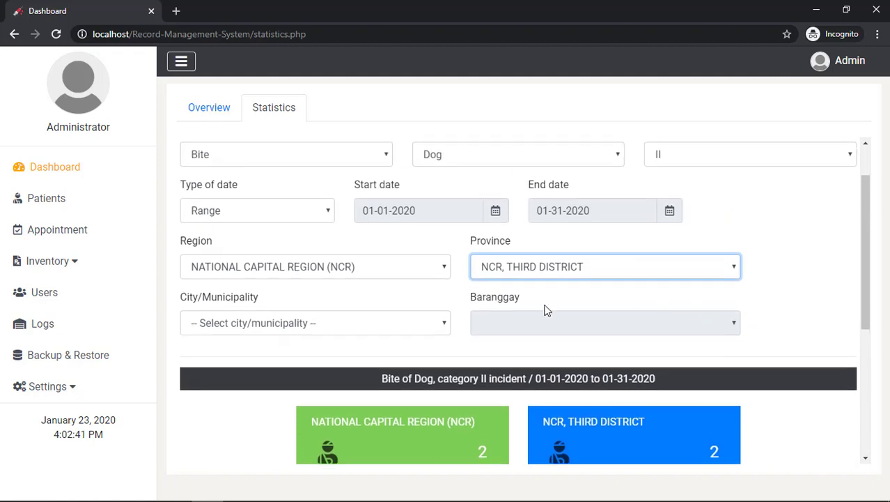
Set City/Municipality to CITY OF MALABON and review the barangay chart for Acacia and Longos
left_click(313, 326)
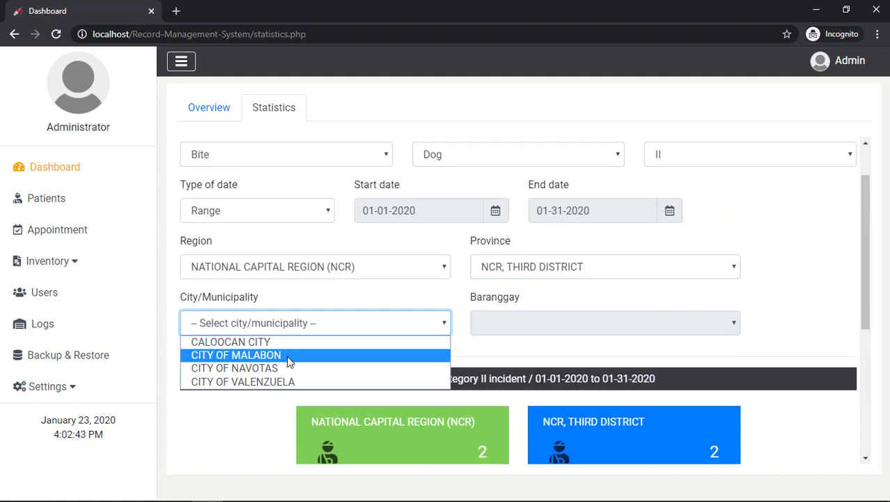
left_click(290, 357)
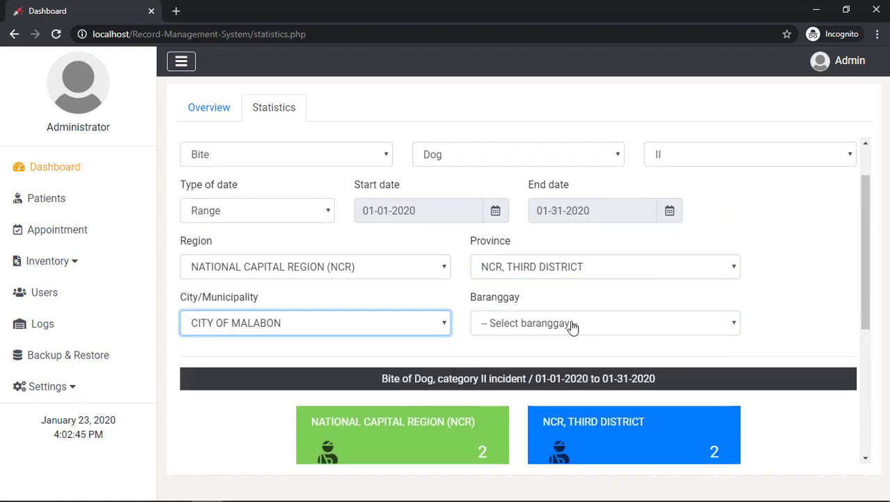
scroll(582, 311, "down", 2)
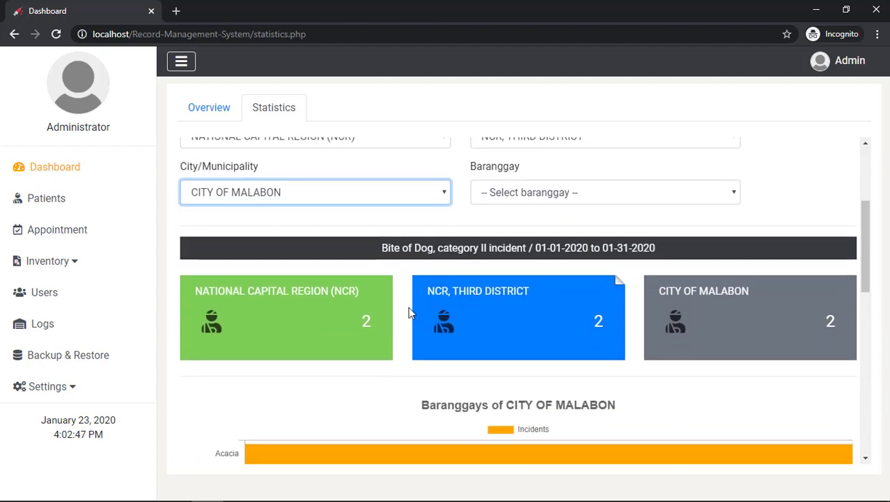
scroll(688, 315, "down", 4)
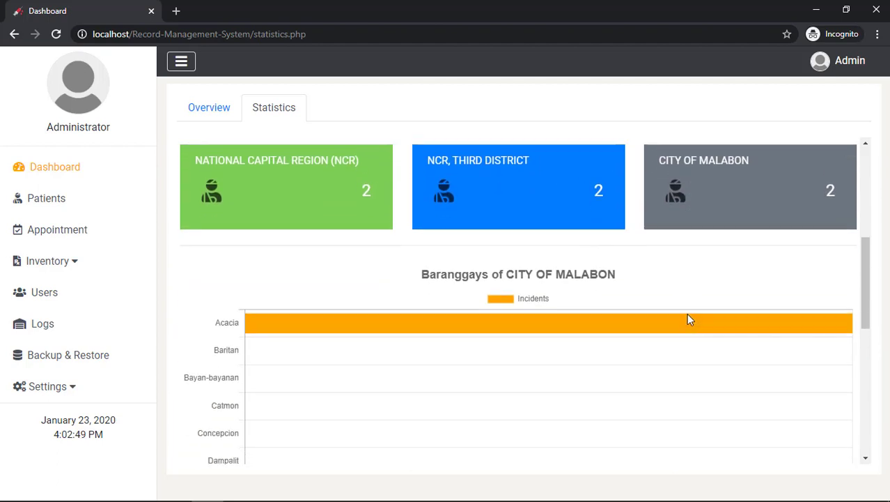
scroll(428, 328, "down", 5)
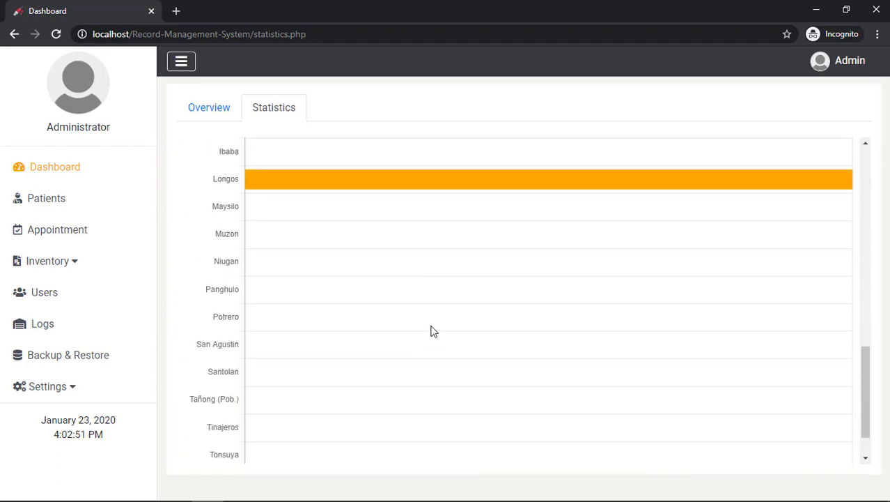
scroll(431, 329, "up", 8)
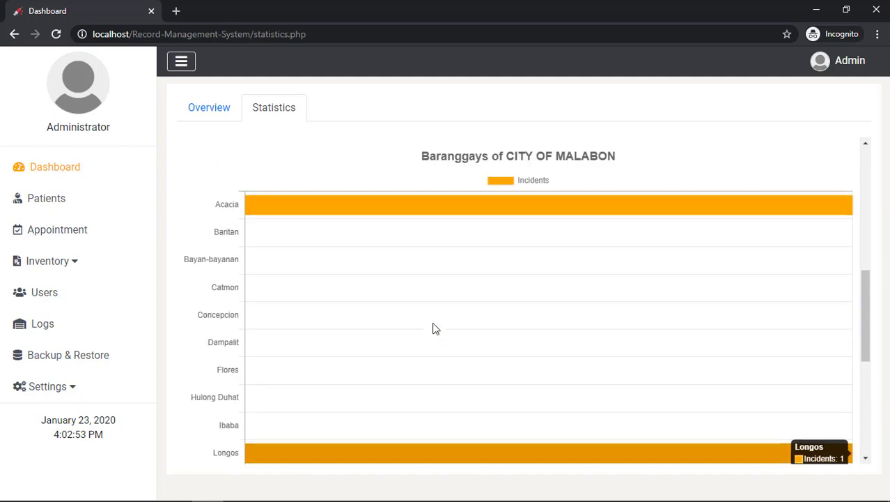
scroll(433, 327, "up", 5)
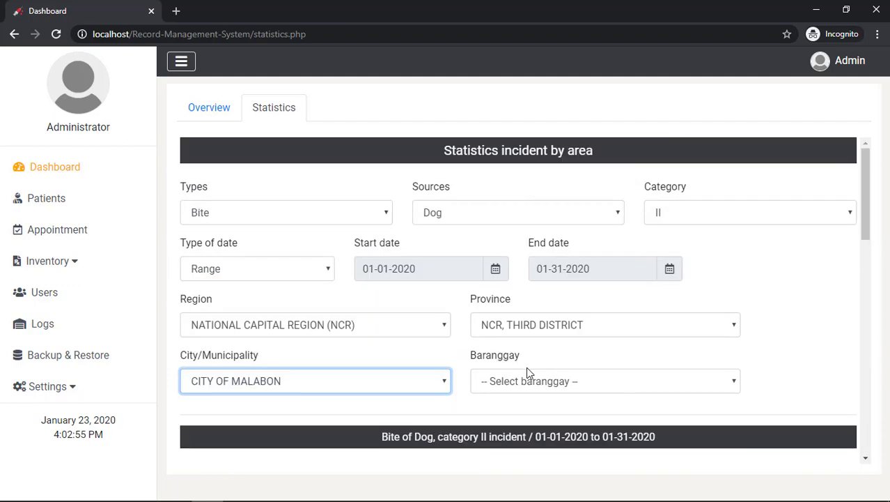
Filter the statistics to barangay Acacia and review the count cards
left_click(526, 384)
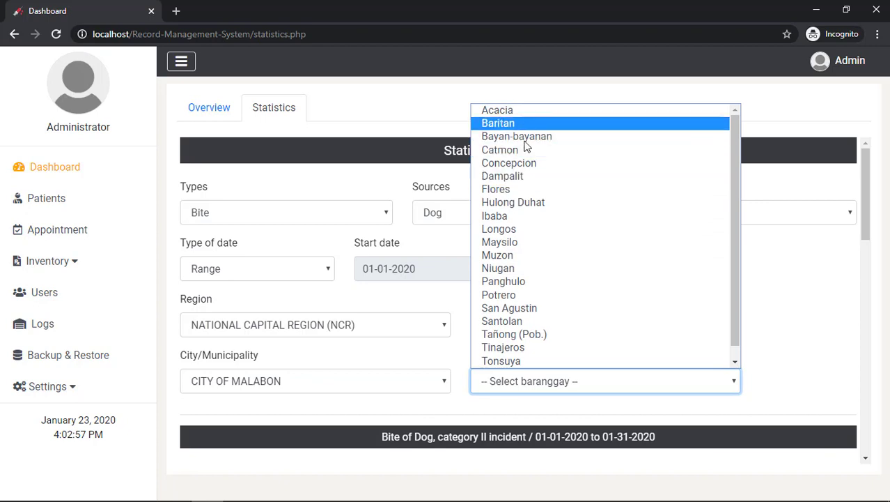
scroll(515, 122, "up", 1)
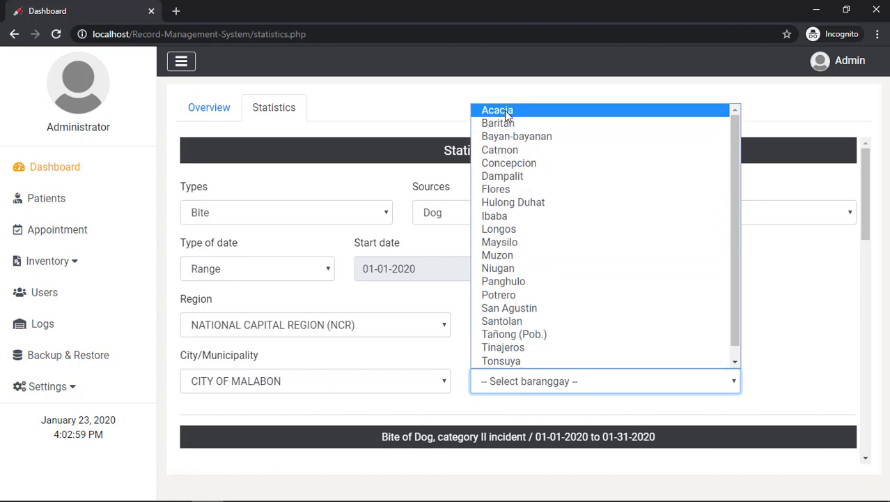
left_click(507, 112)
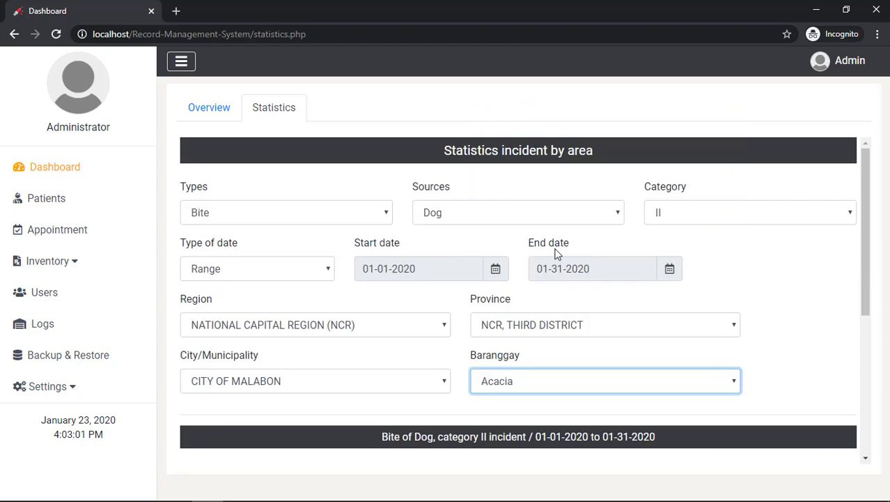
scroll(558, 254, "down", 3)
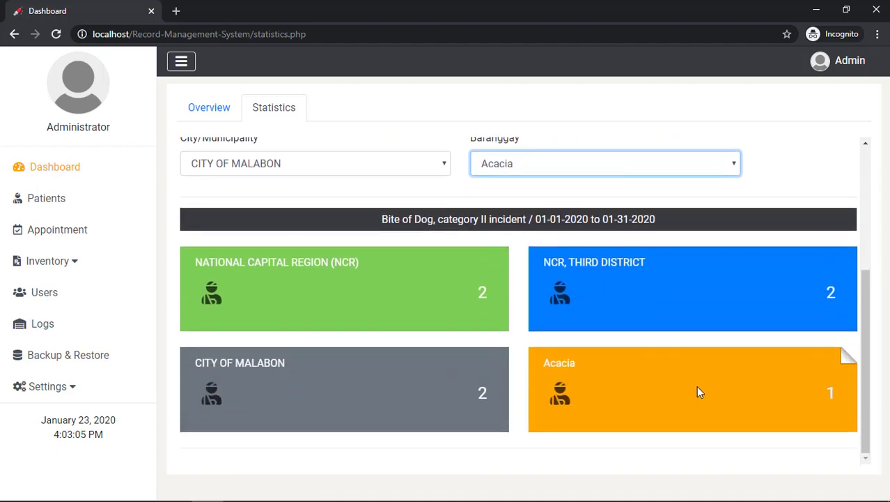
scroll(697, 381, "up", 3)
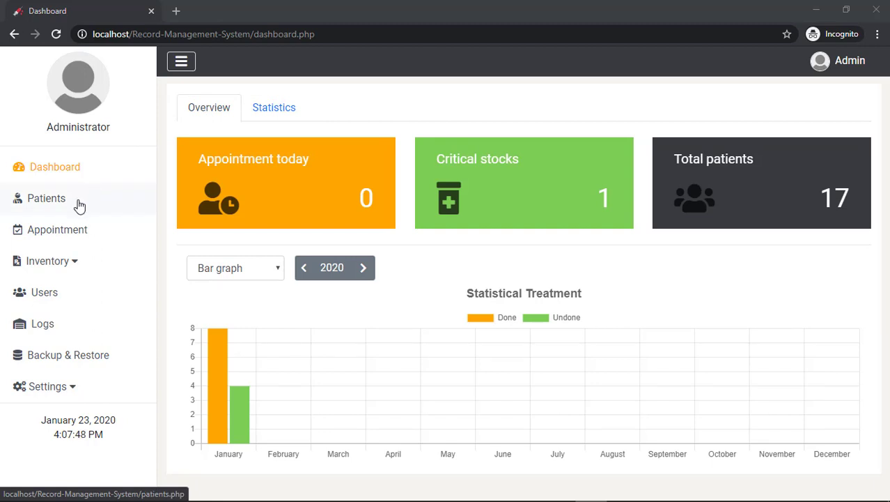
Open the Add Patient form from the Patients list and try submitting it empty
left_click(79, 206)
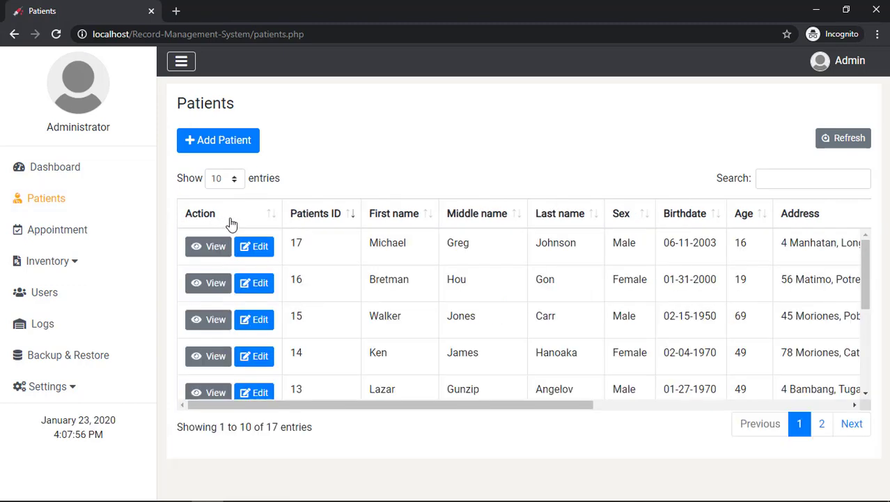
scroll(235, 258, "down", 3)
scroll(235, 266, "up", 3)
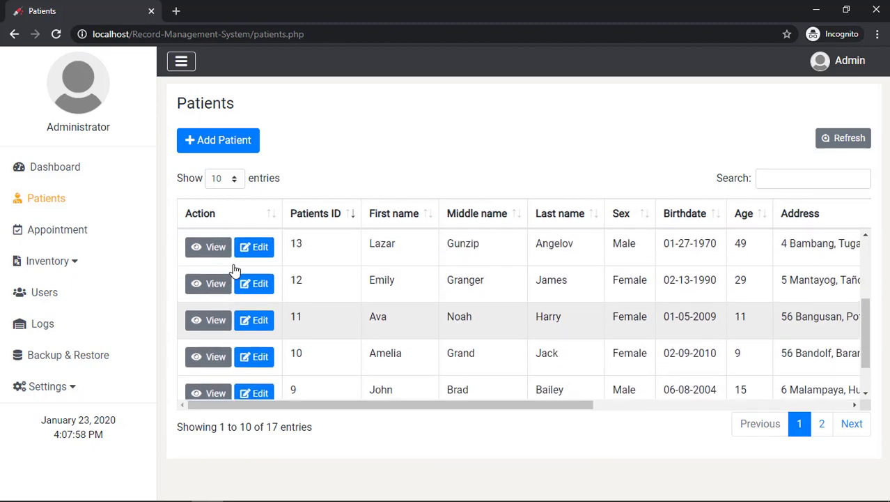
left_click(208, 146)
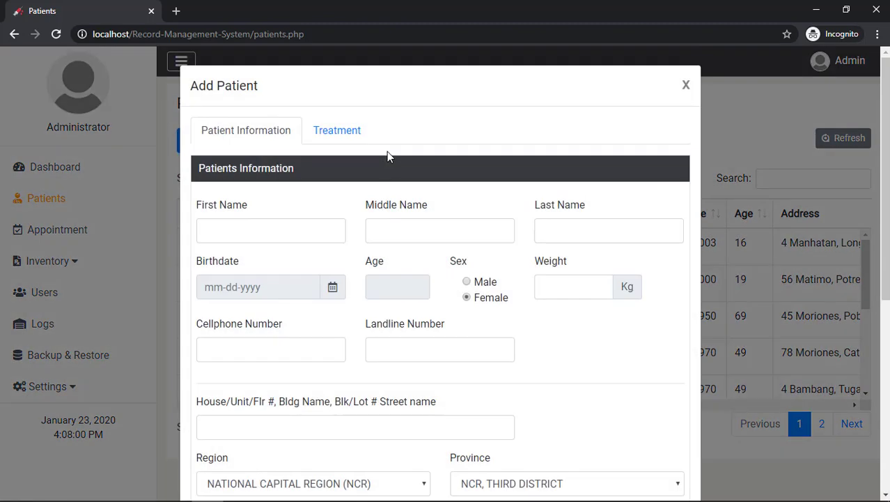
scroll(393, 178, "down", 5)
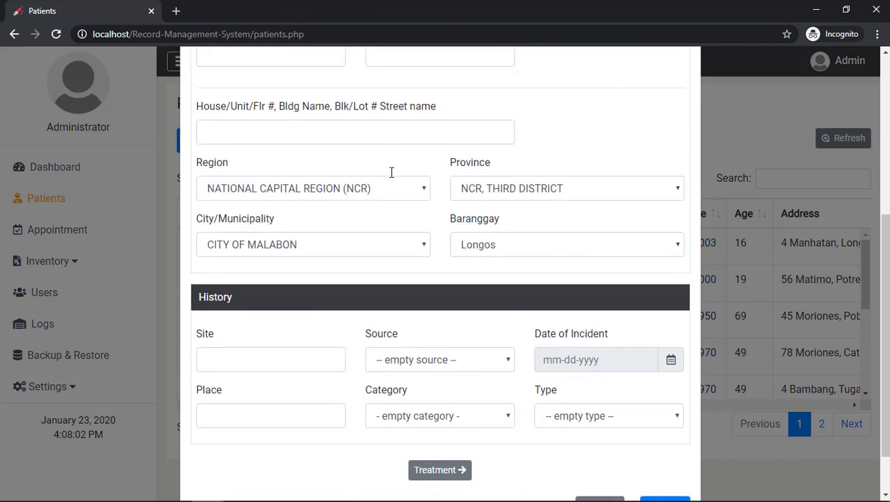
left_click(669, 449)
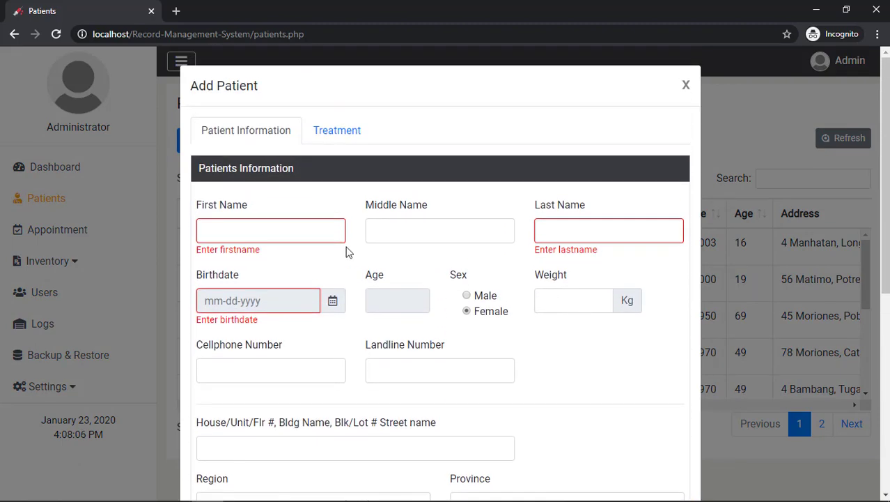
Enter the patient's first, middle and last name
left_click(312, 236)
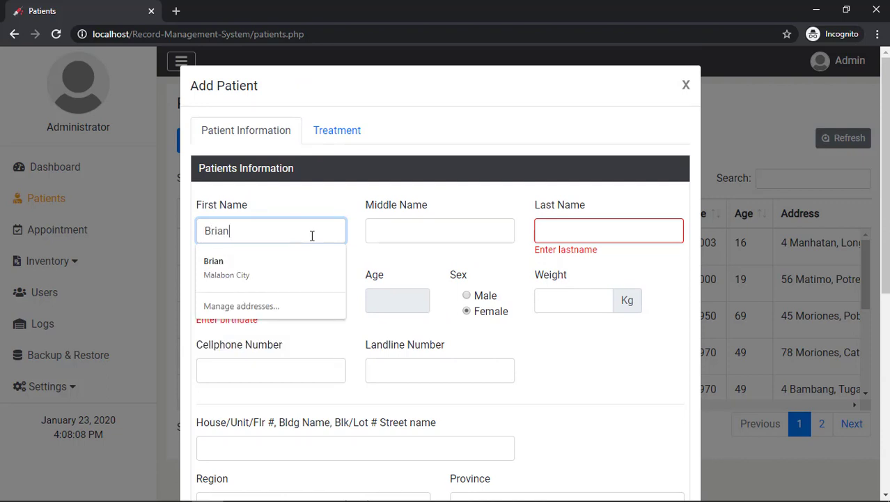
key("Tab")
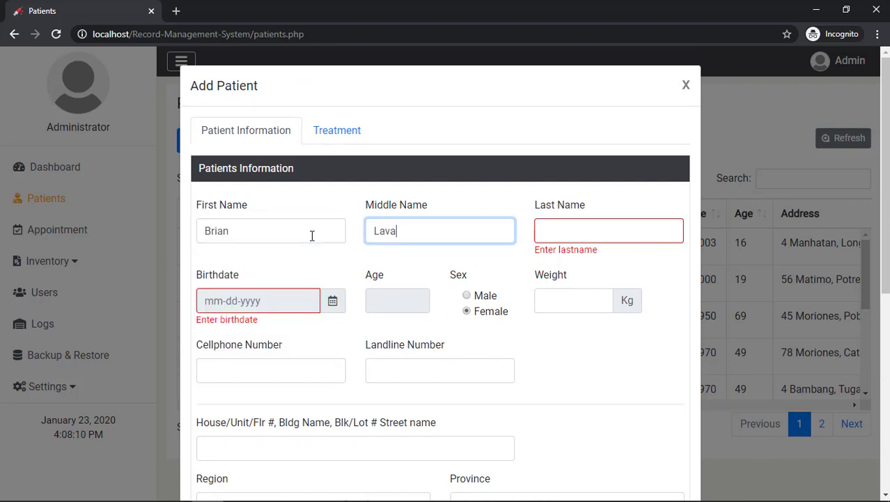
key("Tab")
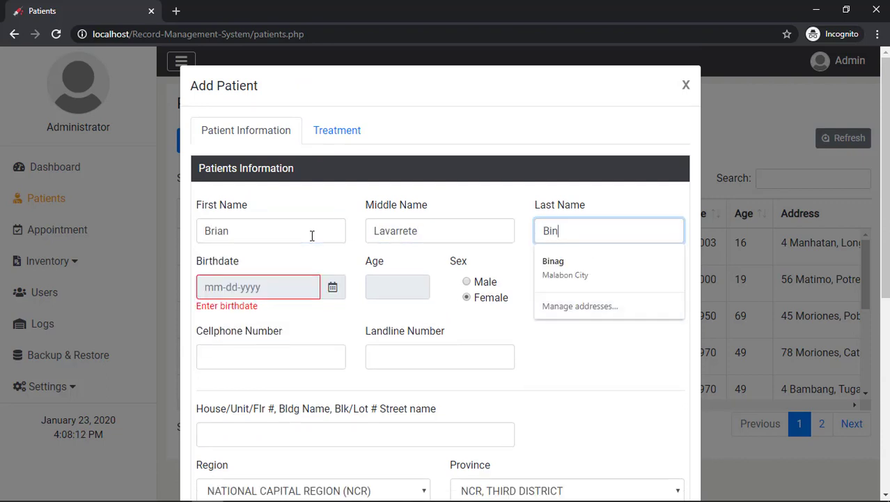
Set the birthdate to 08-01-1998 in the date picker
left_click(248, 282)
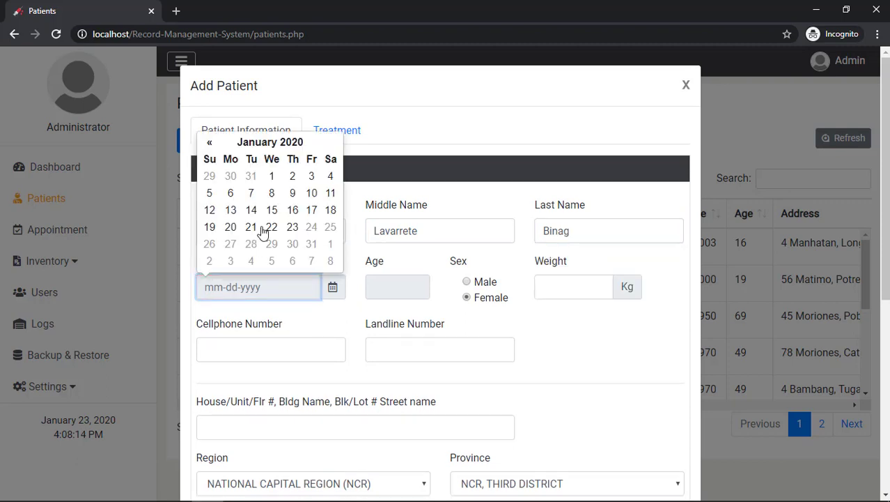
left_click(265, 143)
left_click(206, 145)
left_click(206, 145)
left_click(240, 143)
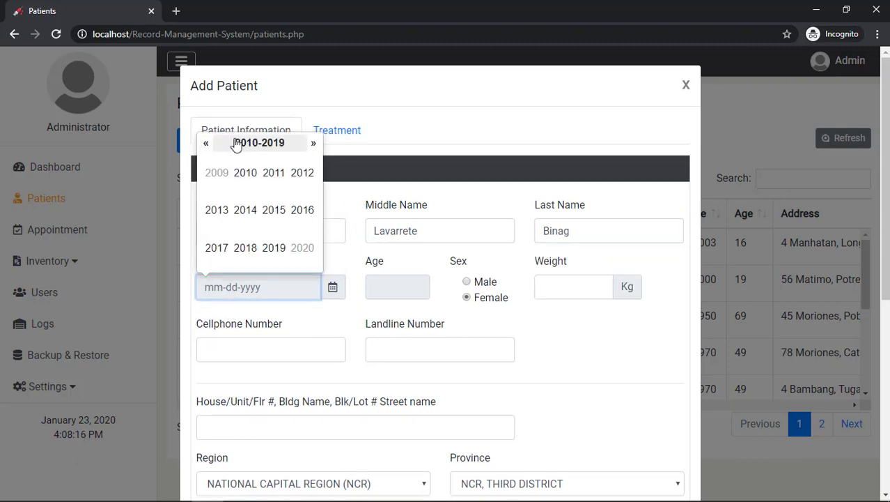
left_click(208, 145)
left_click(207, 145)
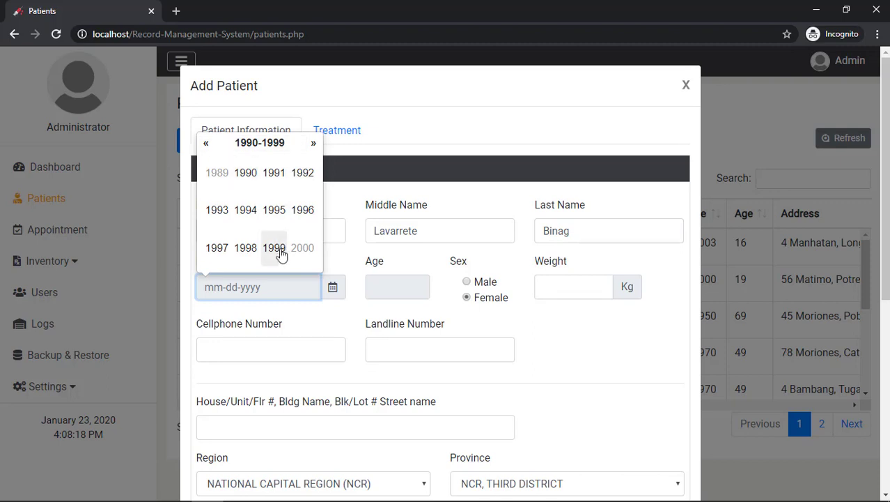
left_click(246, 249)
left_click(306, 212)
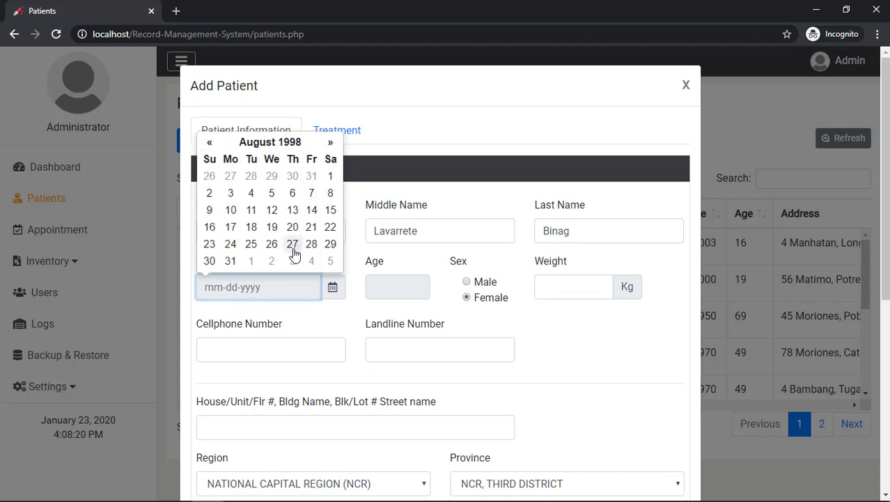
left_click(329, 177)
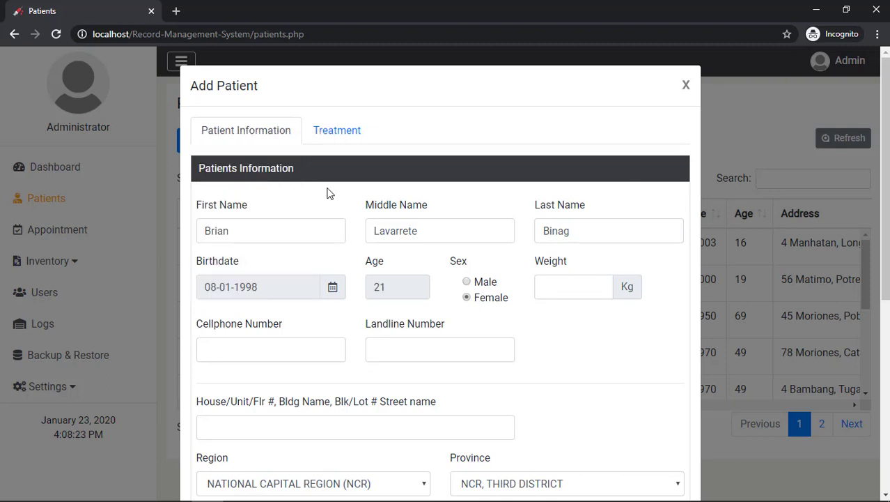
Enter the patient's weight, cellphone number and landline number
left_click(544, 288)
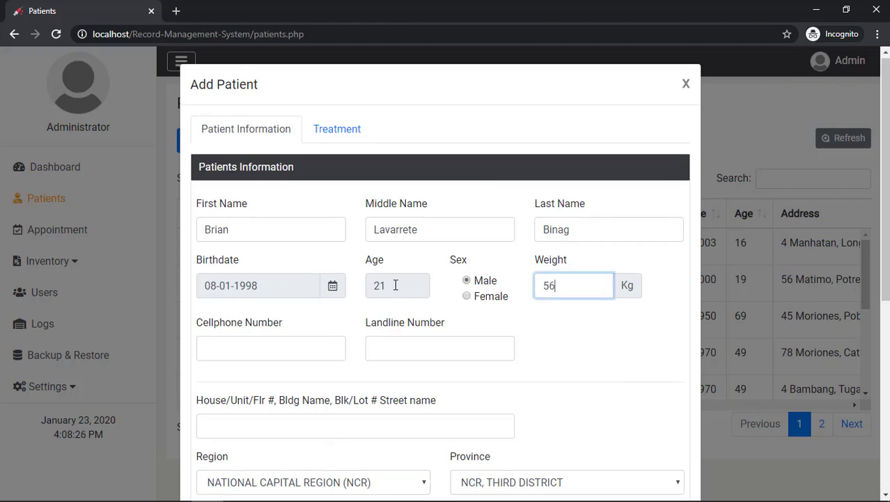
scroll(276, 220, "down", 2)
left_click(278, 219)
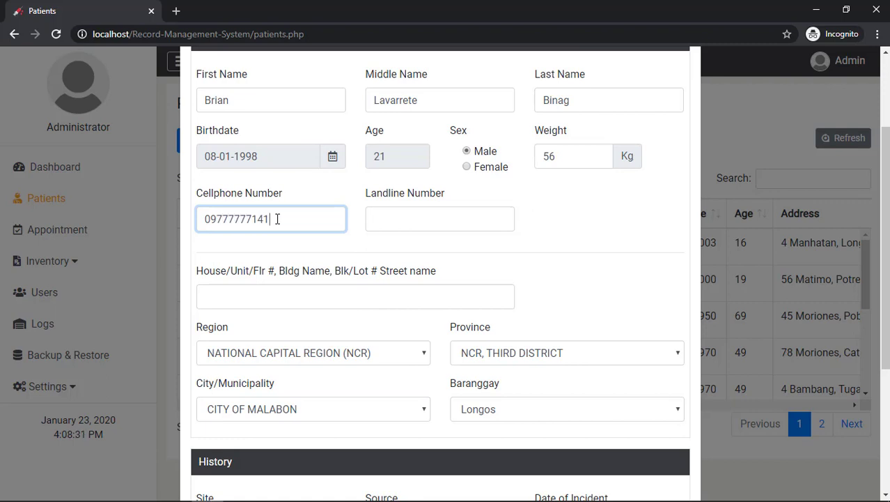
key("Tab")
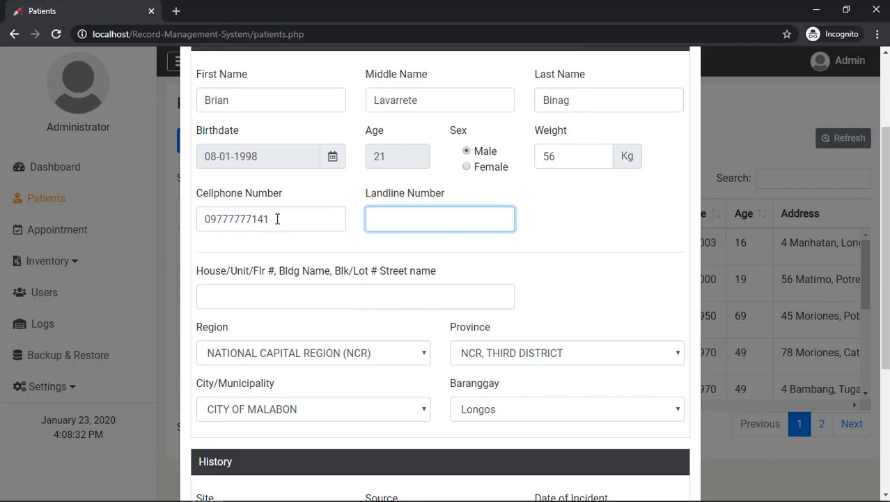
type("7742-7747")
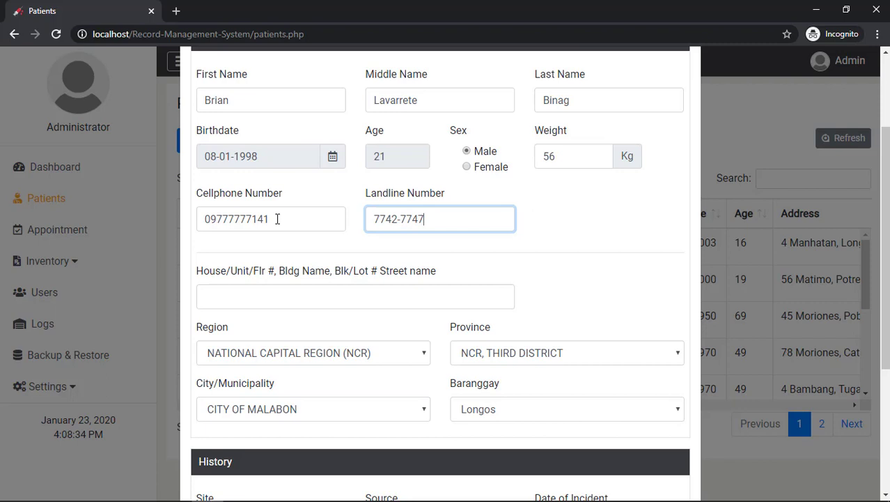
Set the address to REGION IV-A (CALABARZON), Batangas province, Lemery city, and the patient's barangay
scroll(287, 230, "down", 2)
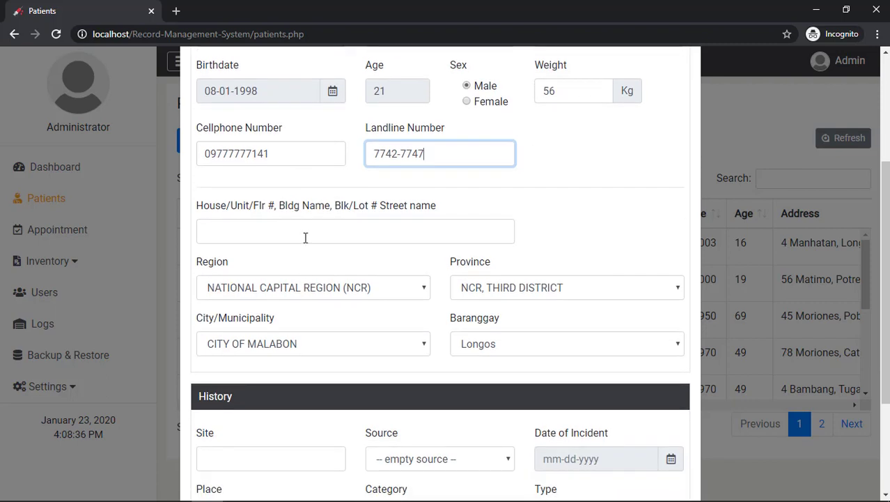
scroll(305, 238, "down", 2)
left_click(305, 232)
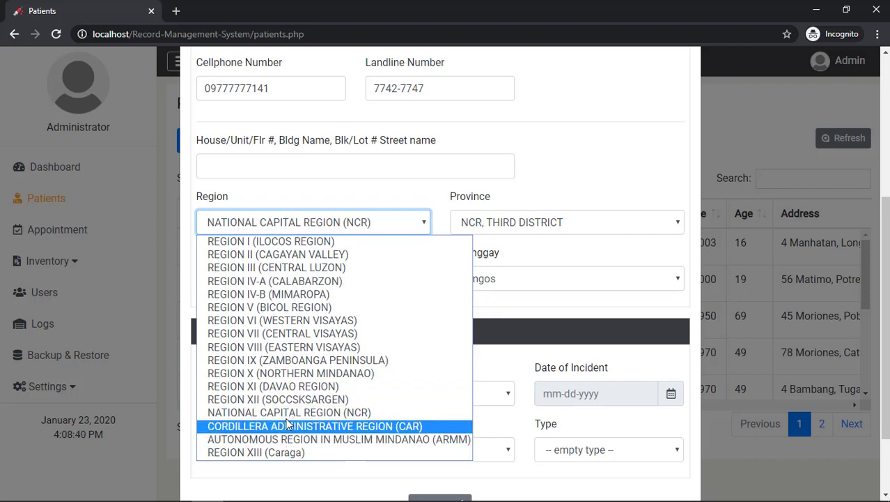
left_click(275, 281)
left_click(521, 230)
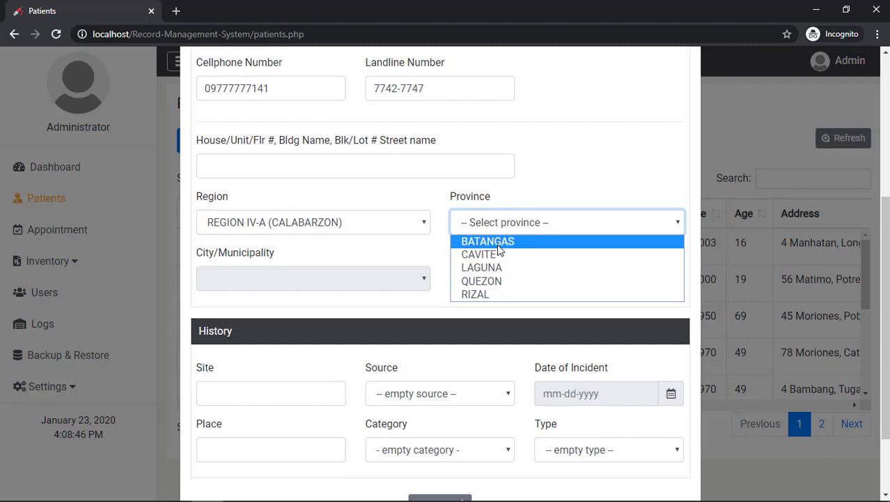
left_click(497, 242)
left_click(369, 279)
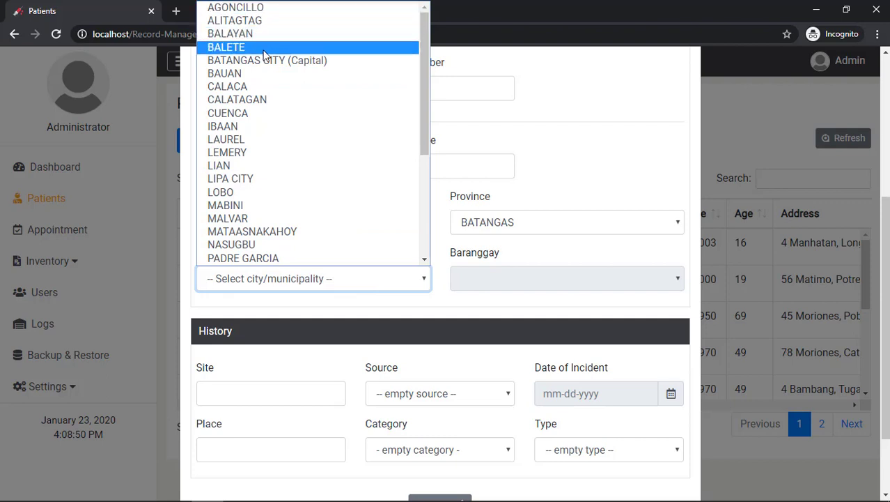
left_click(252, 151)
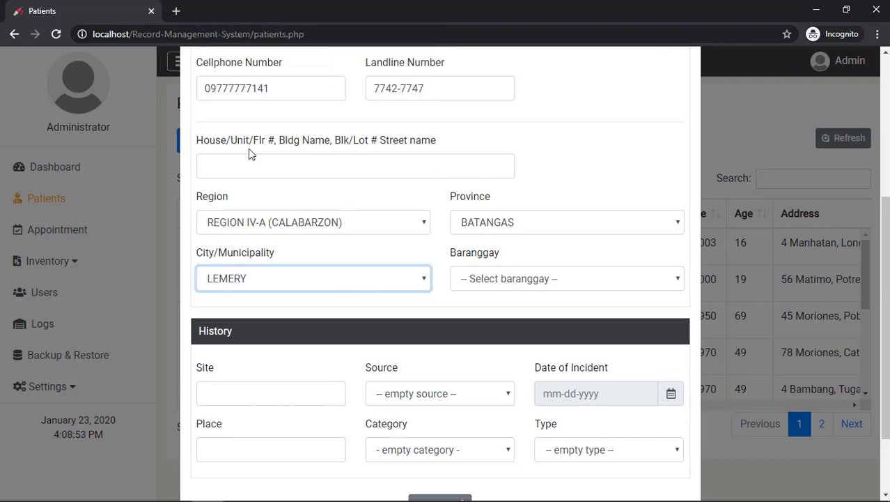
left_click(499, 280)
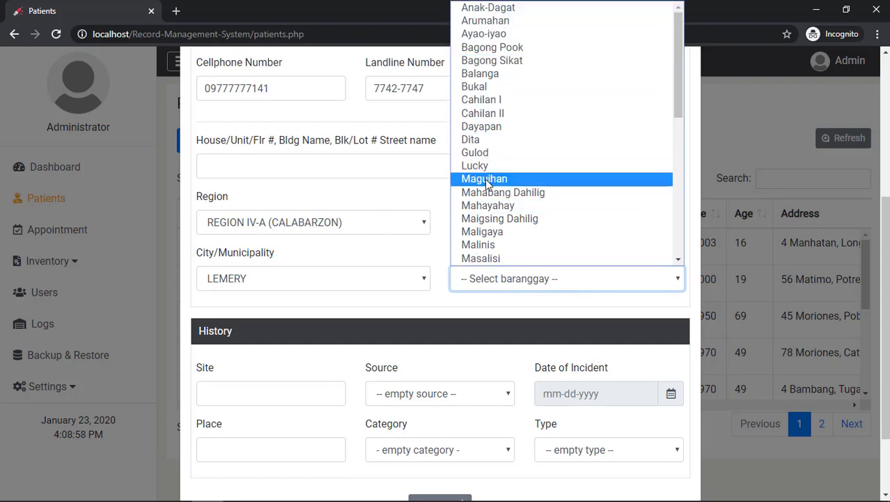
left_click(490, 219)
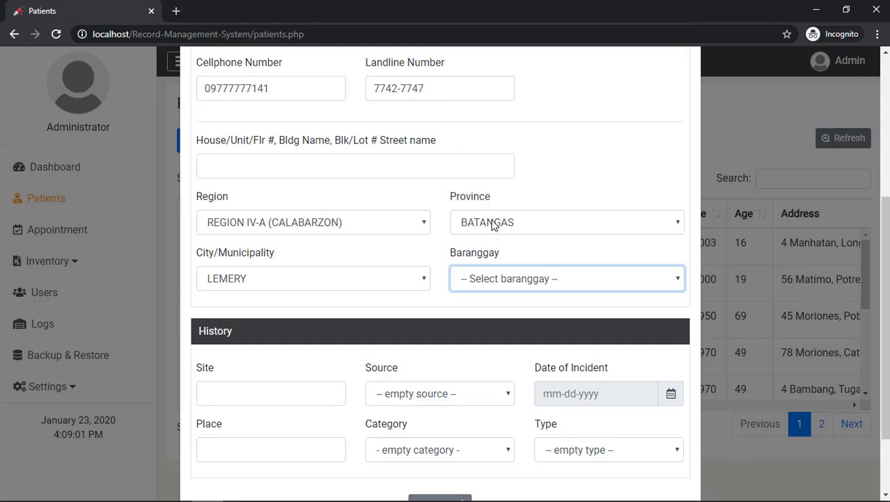
Fill in the house and street line of the patient's address
left_click(322, 167)
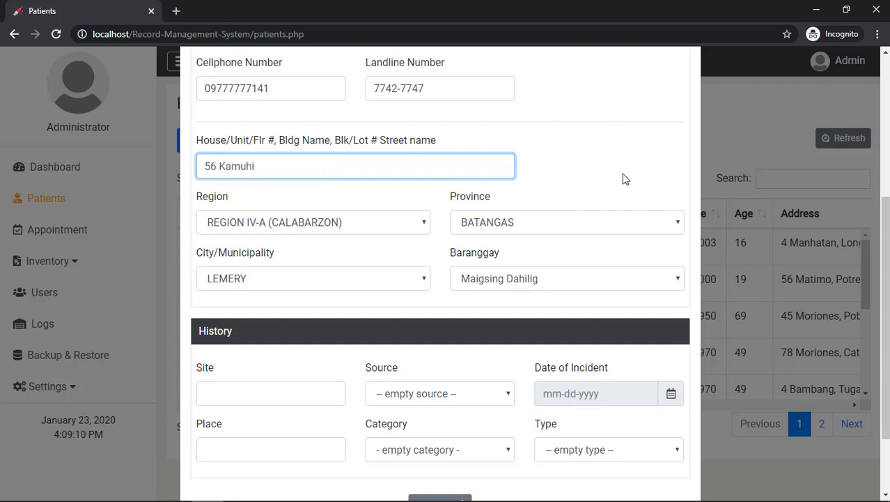
left_click(614, 180)
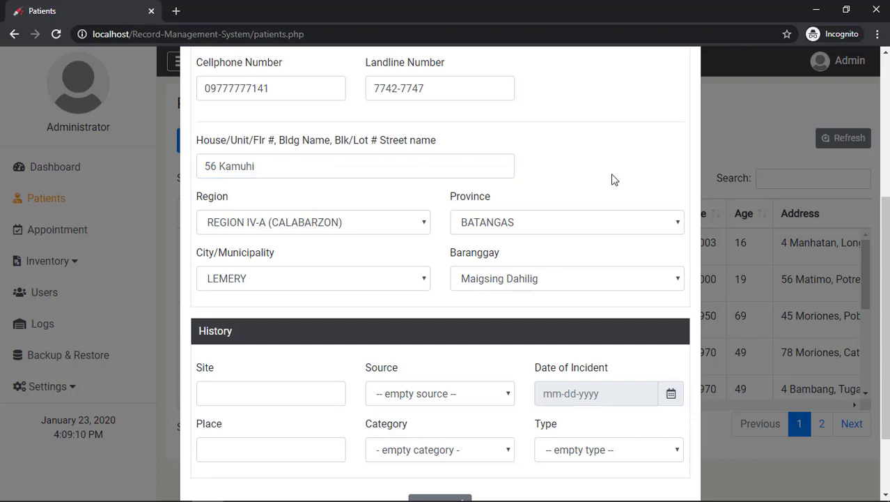
scroll(614, 158, "down", 2)
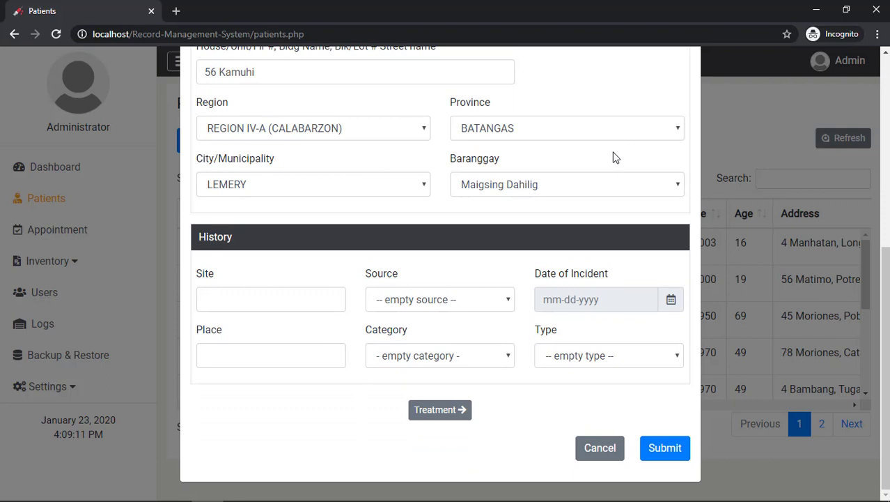
Log an outdoor incident with a dog as the source, dated 01-09-2018
left_click(294, 302)
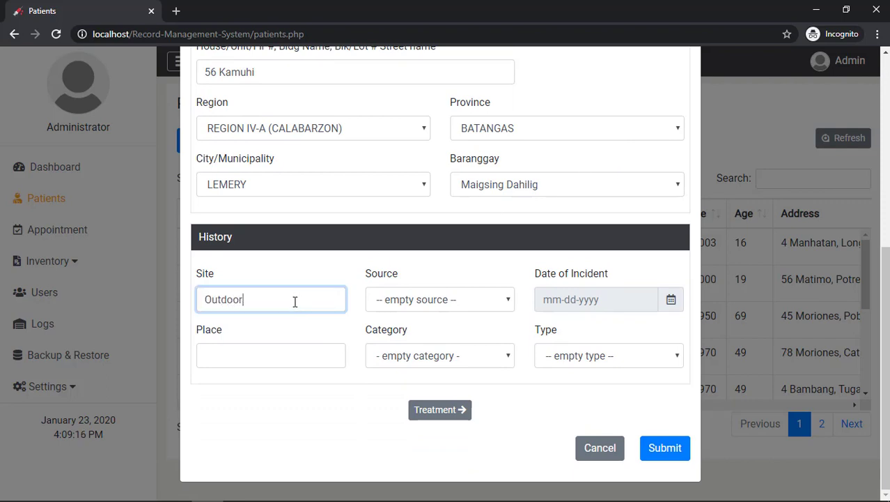
left_click(433, 301)
left_click(424, 332)
left_click(596, 301)
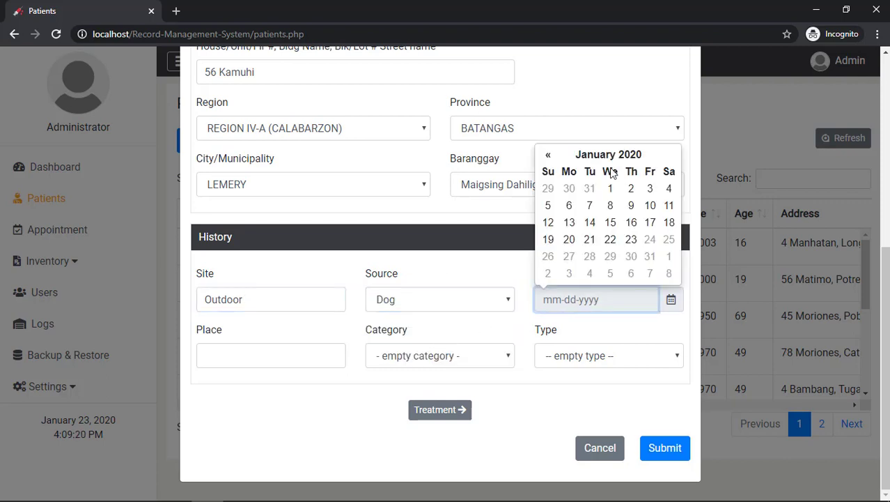
left_click(597, 154)
left_click(547, 157)
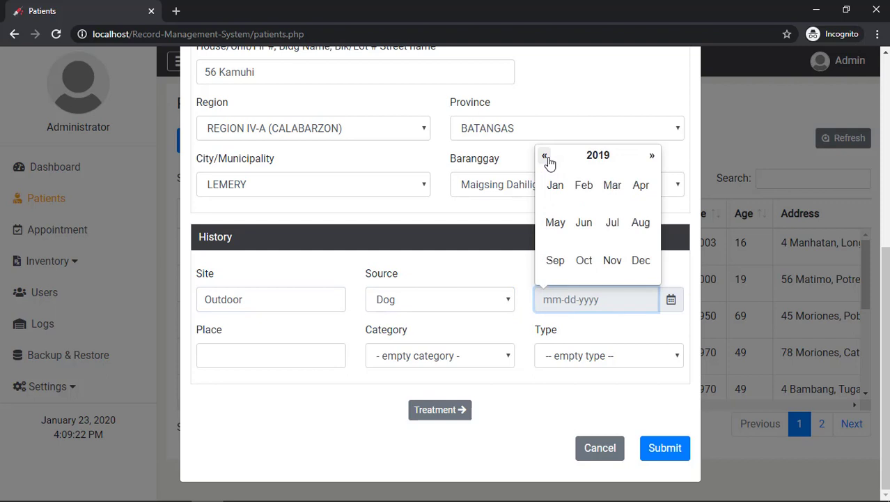
left_click(547, 158)
left_click(556, 186)
left_click(587, 209)
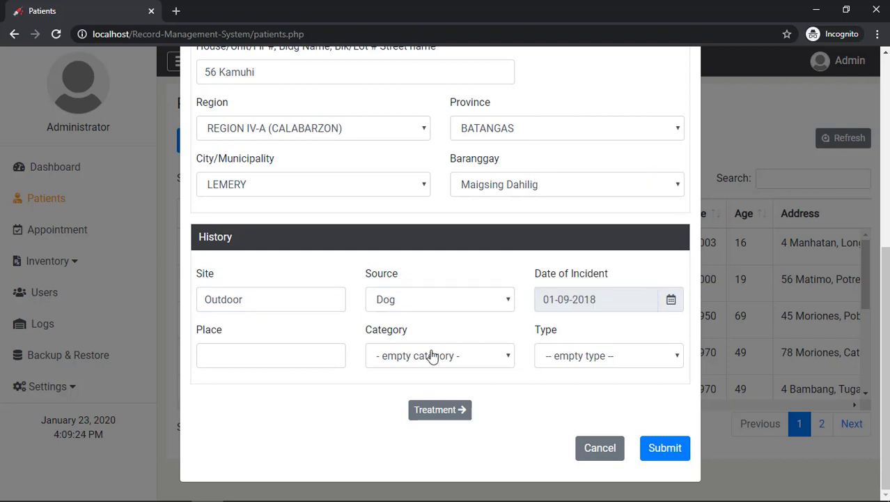
Record the right arm as the bite place, category II, type Bite
left_click(284, 357)
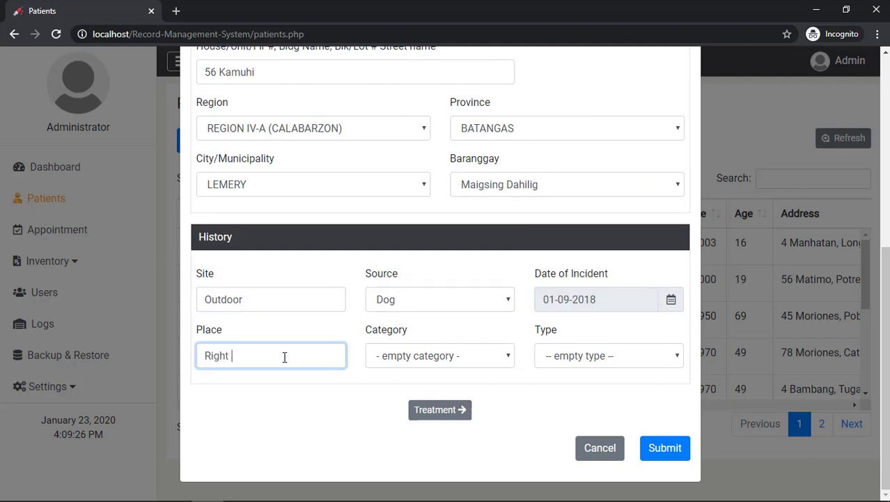
left_click(439, 346)
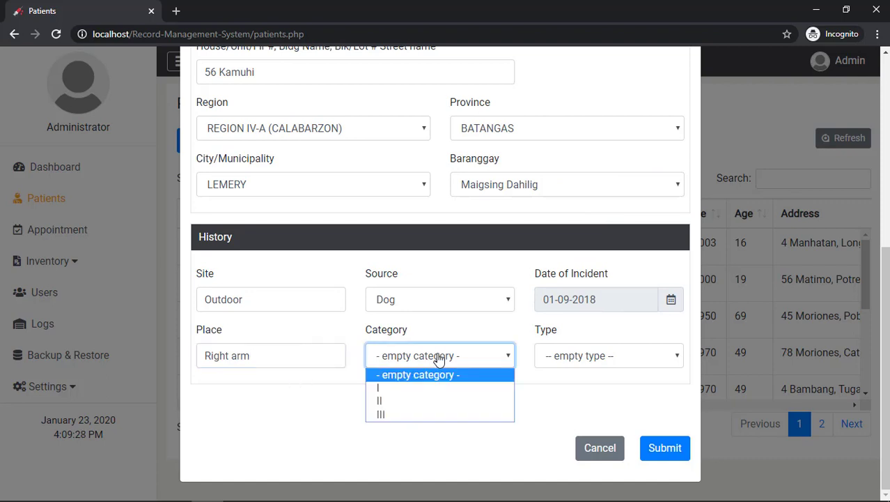
left_click(424, 403)
left_click(609, 367)
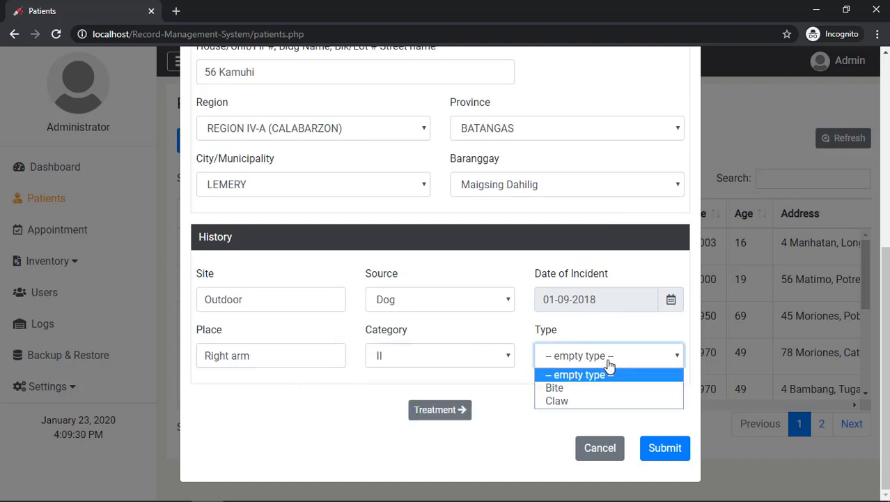
left_click(578, 388)
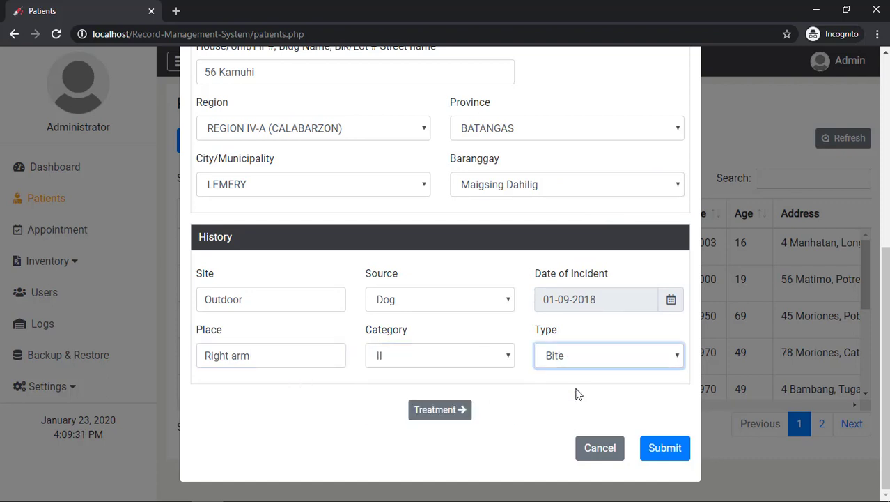
left_click(459, 414)
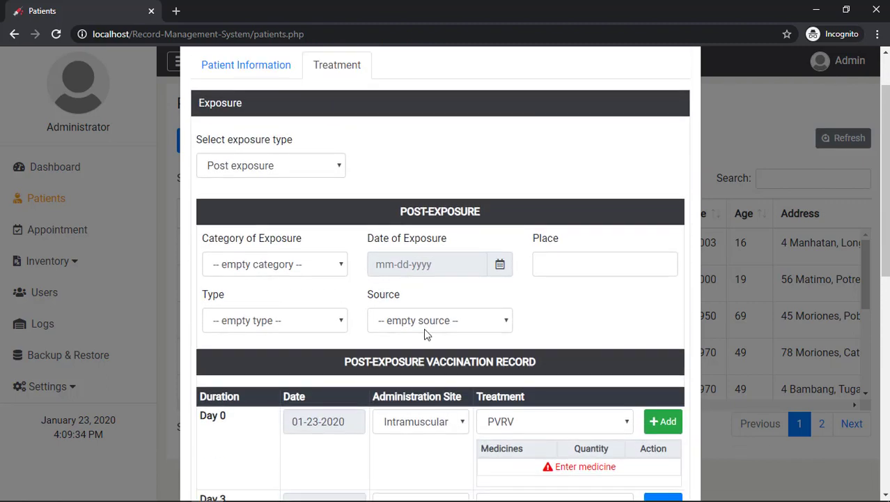
Keep the exposure type as Post exposure and set the exposure category to II
left_click(322, 172)
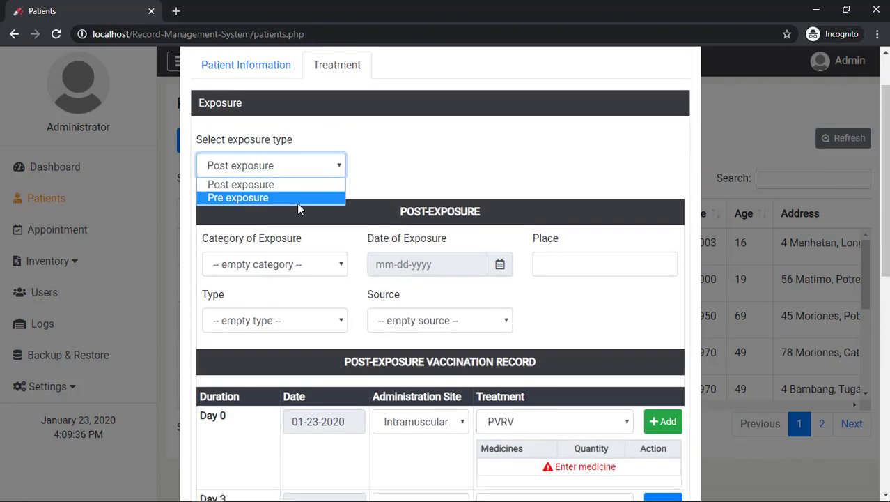
left_click(293, 199)
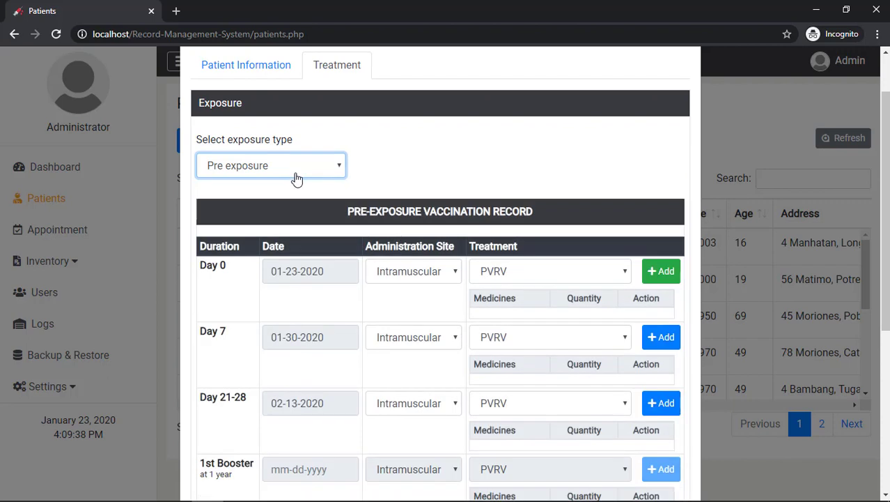
left_click(296, 174)
left_click(298, 184)
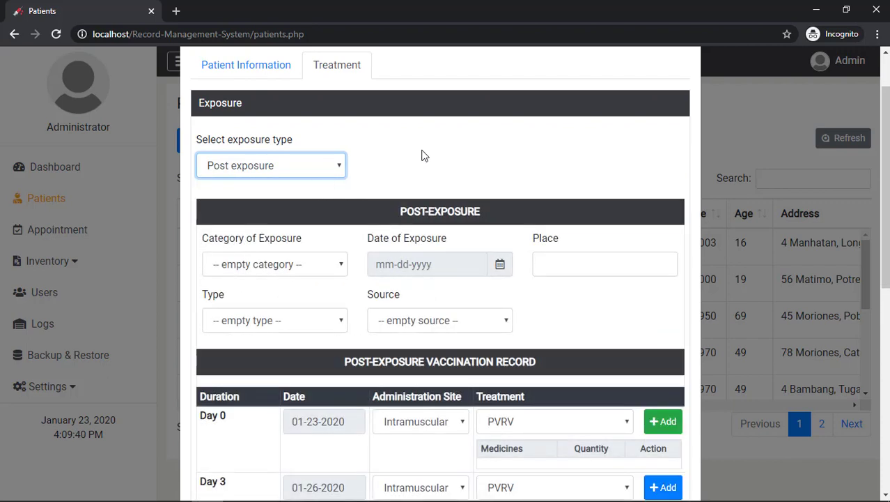
scroll(426, 154, "down", 1)
scroll(426, 155, "down", 1)
left_click(314, 201)
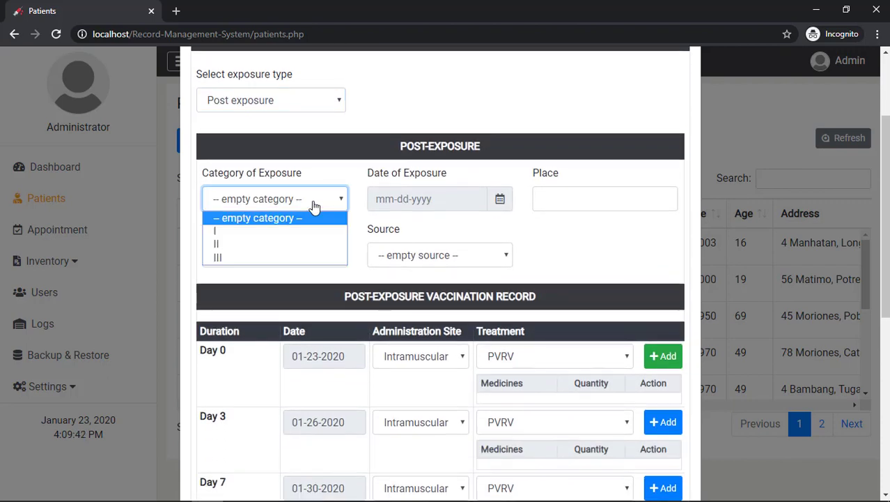
left_click(292, 243)
Set the exposure date to 01-23-2020, place right leg, type Bite, source Dog
left_click(440, 201)
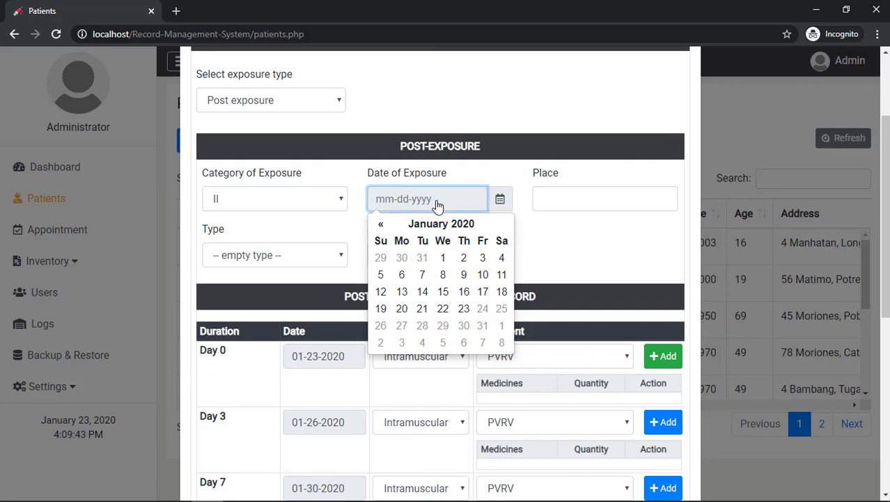
left_click(466, 309)
left_click(542, 198)
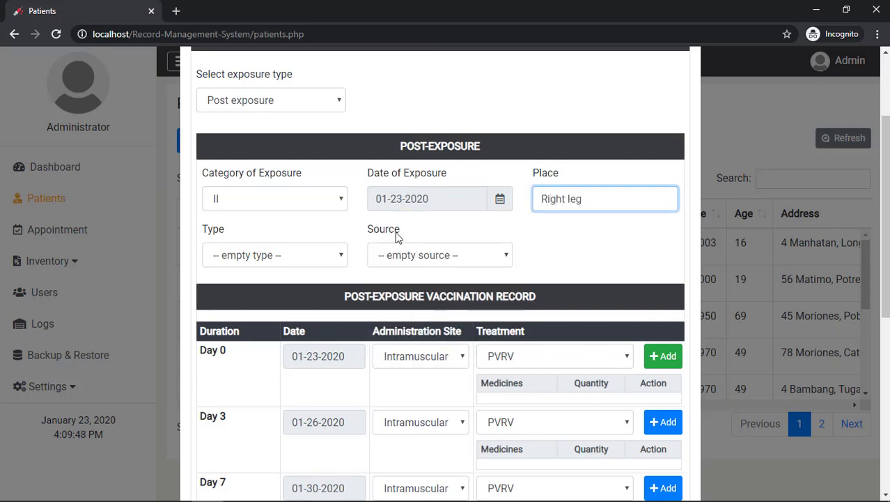
left_click(316, 256)
left_click(294, 286)
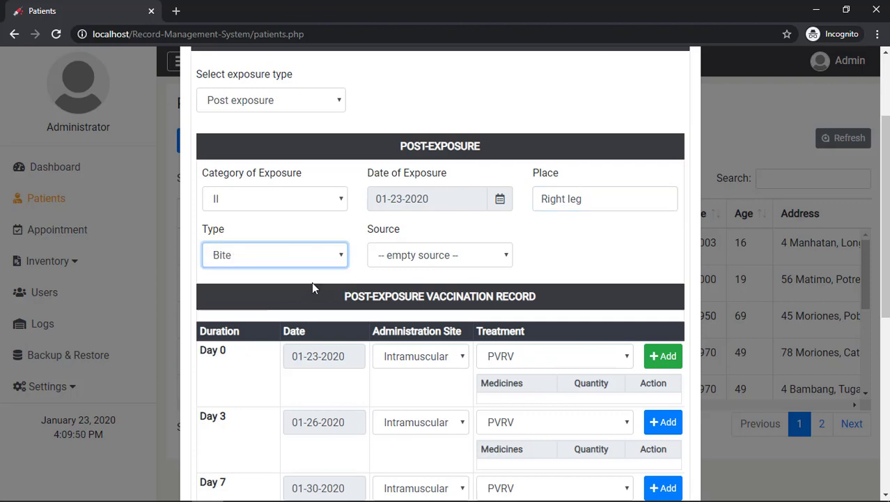
left_click(409, 257)
left_click(411, 287)
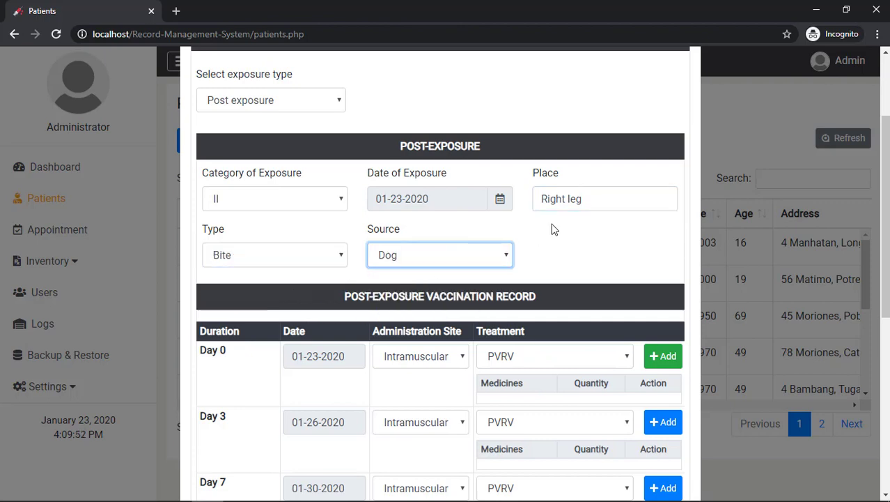
Add PVRV and TETANUS TOXOID to the Day 0 medicines
scroll(551, 229, "down", 3)
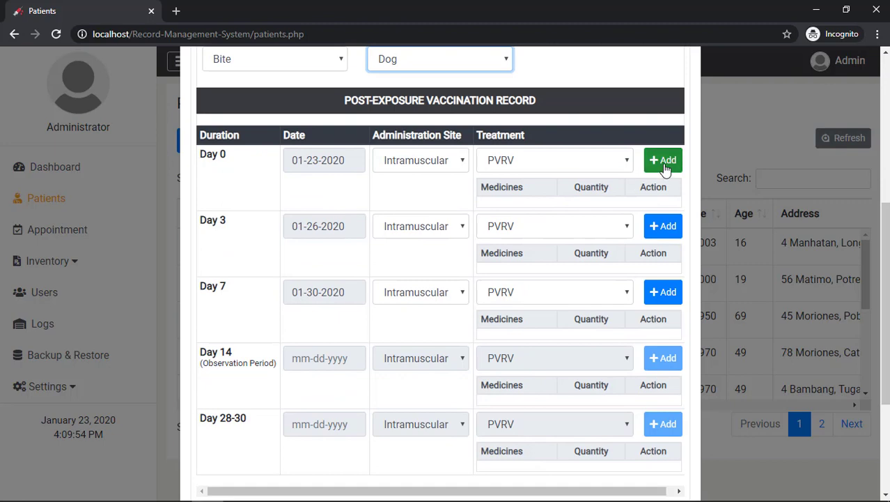
scroll(341, 188, "down", 3)
scroll(350, 193, "up", 1)
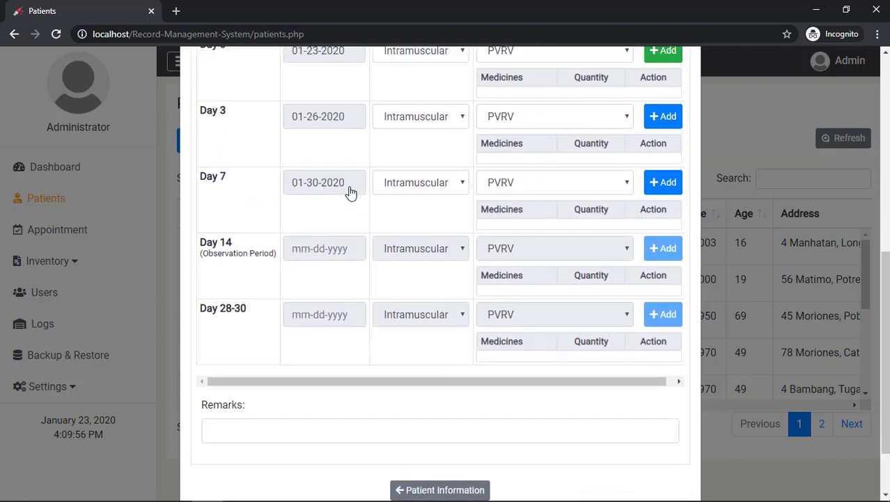
scroll(350, 193, "up", 3)
left_click(658, 229)
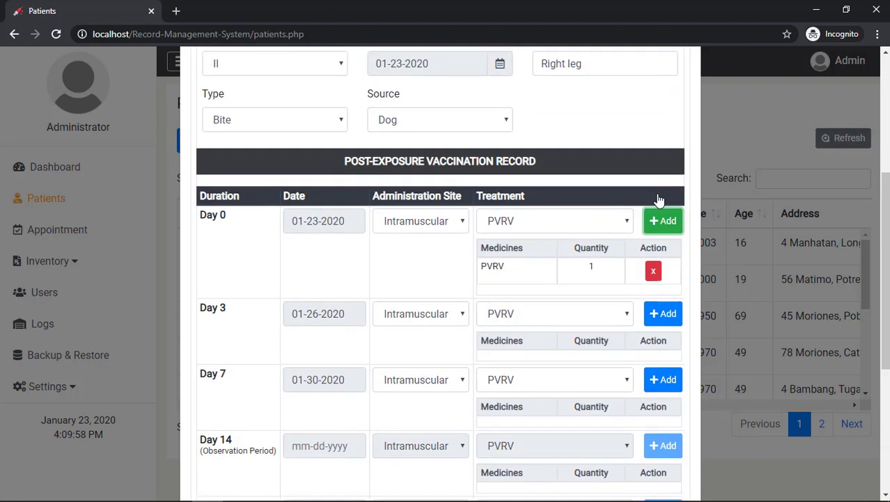
scroll(659, 200, "down", 1)
left_click(562, 167)
left_click(543, 198)
left_click(651, 172)
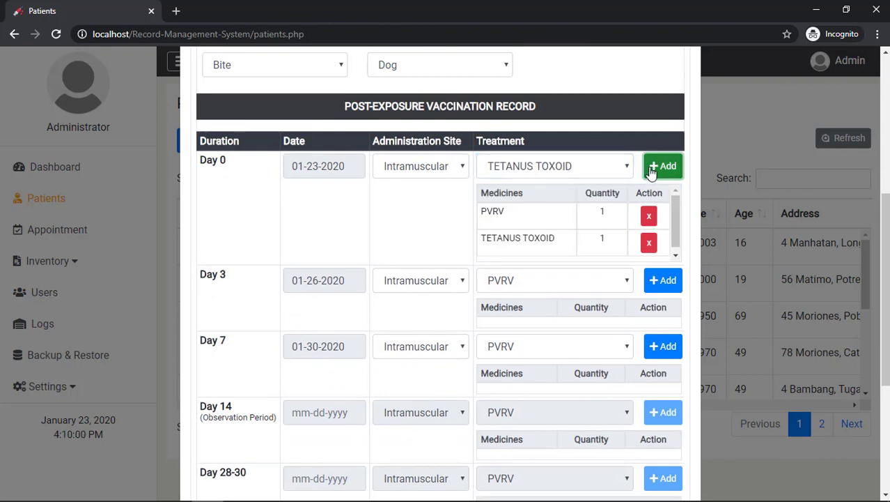
Attempt to add PVRV 2 and ERIG to Day 0 without keeping them
left_click(579, 170)
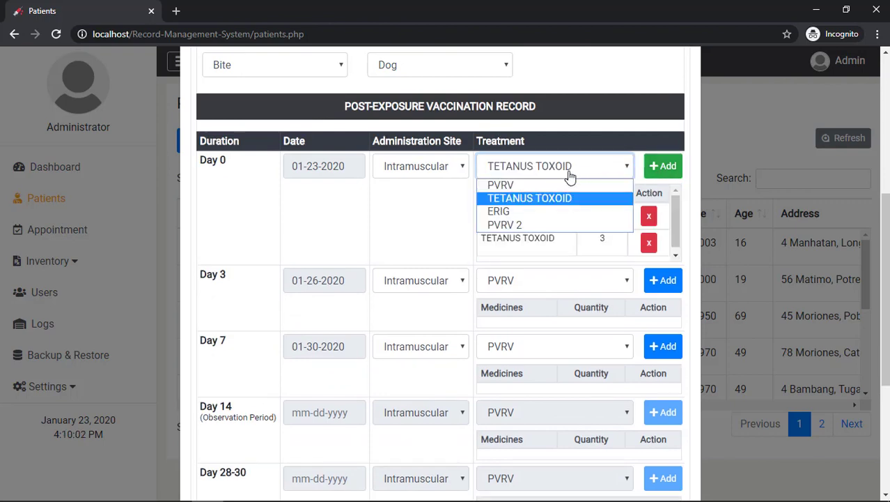
left_click(538, 223)
left_click(666, 172)
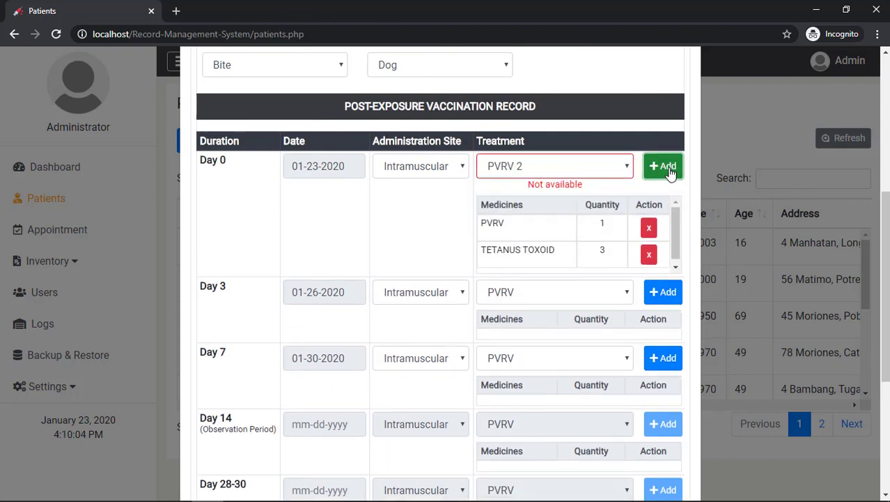
left_click(602, 174)
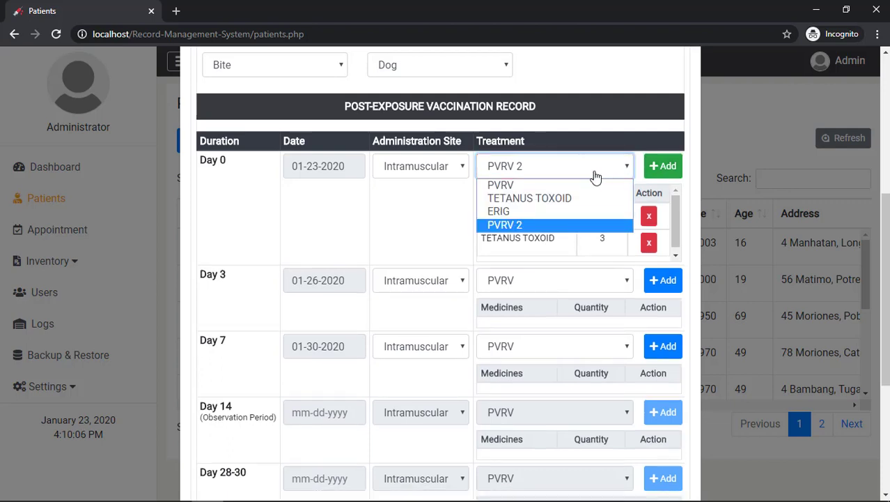
left_click(590, 211)
left_click(661, 166)
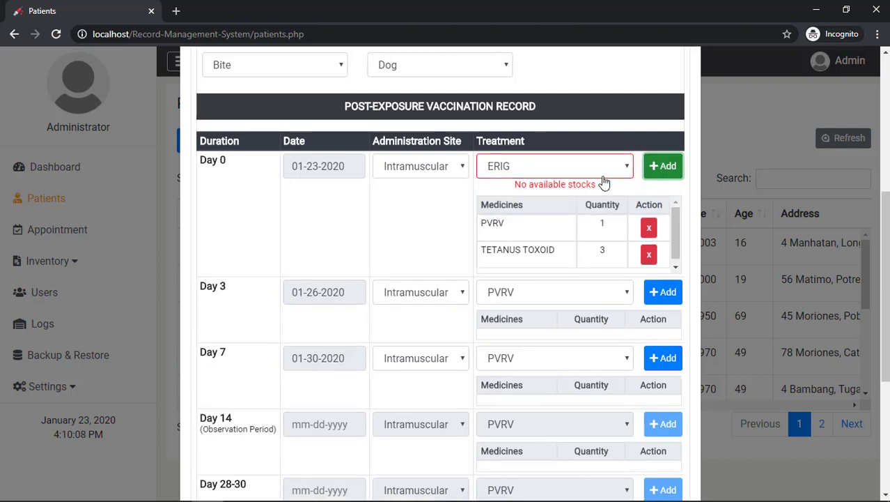
left_click(622, 167)
left_click(635, 155)
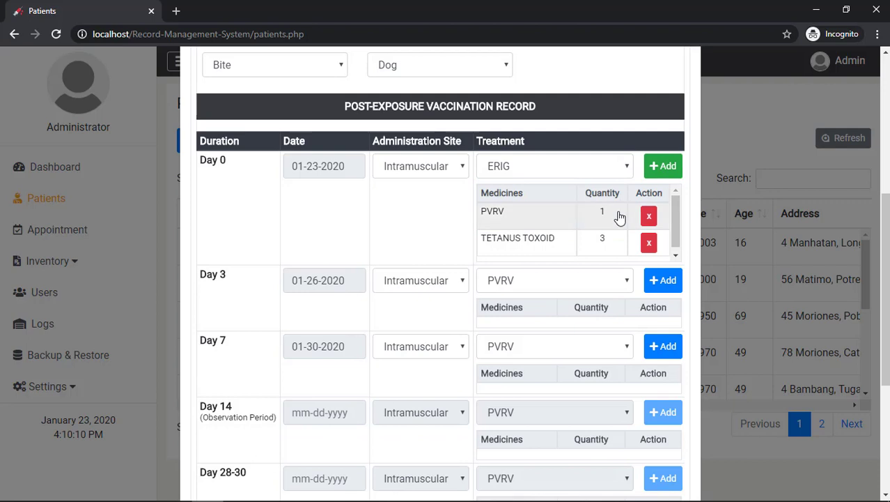
Add PVRV to the Day 3 and Day 7 medicines and submit the patient
scroll(618, 245, "down", 1)
left_click(668, 281)
scroll(666, 275, "down", 2)
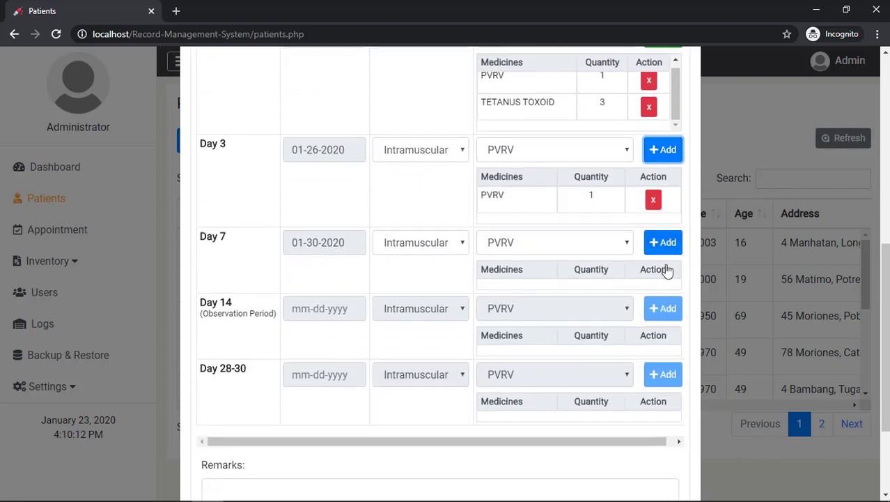
left_click(666, 242)
scroll(616, 237, "down", 3)
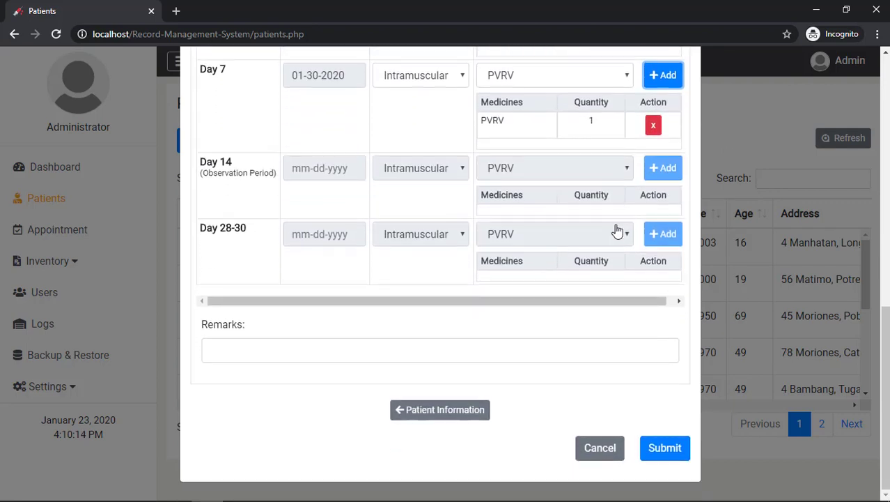
left_click(660, 449)
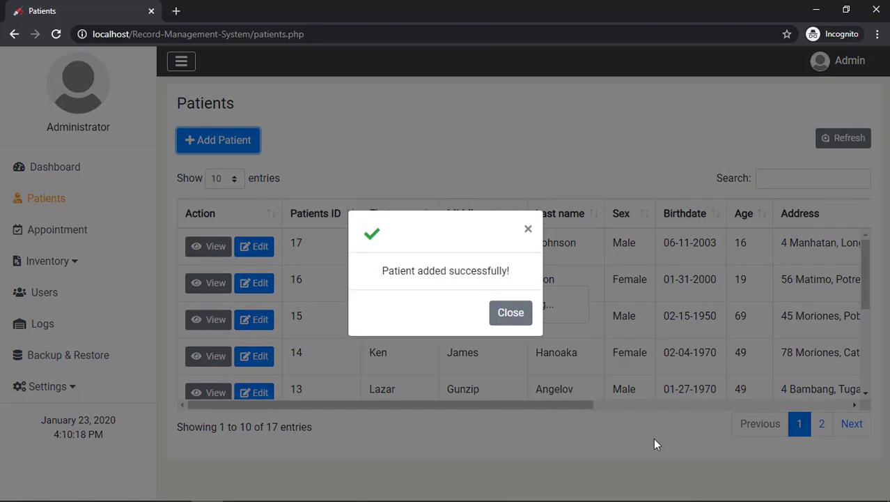
Dismiss the success message and view patient 18's record down to its History section
left_click(513, 316)
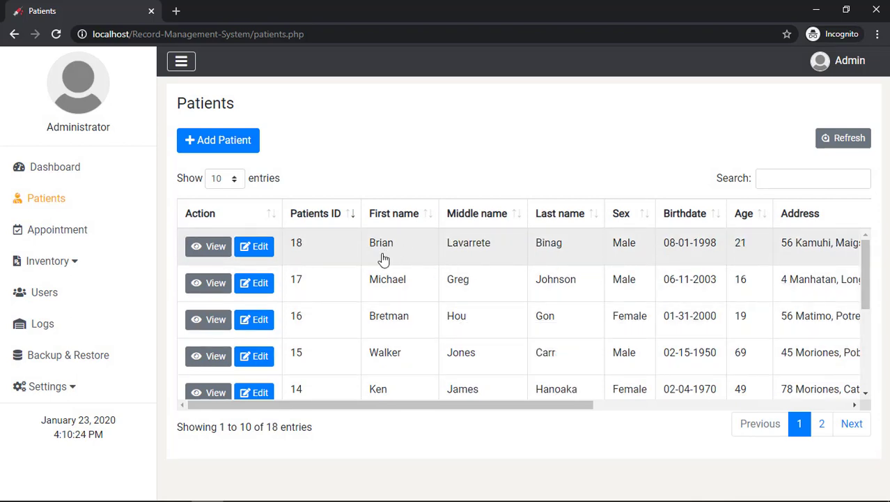
left_click_drag(318, 248, 616, 240)
left_click(569, 158)
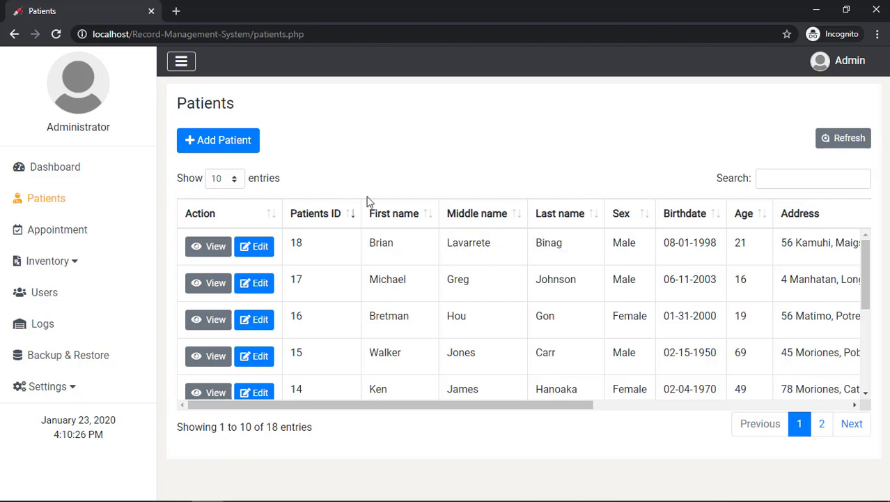
left_click(216, 248)
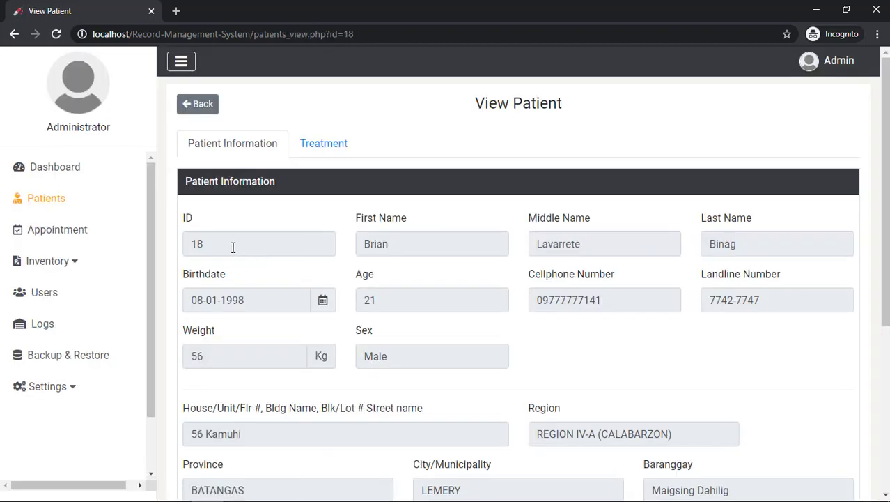
scroll(636, 242, "down", 4)
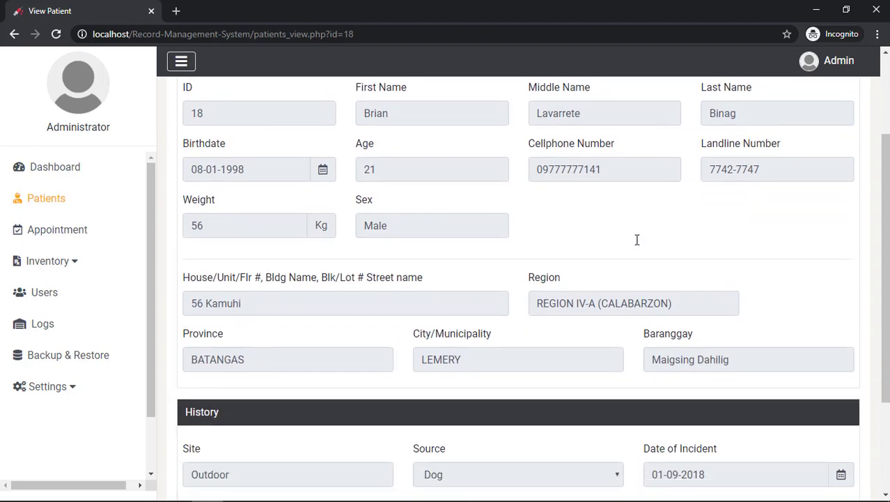
scroll(636, 242, "down", 1)
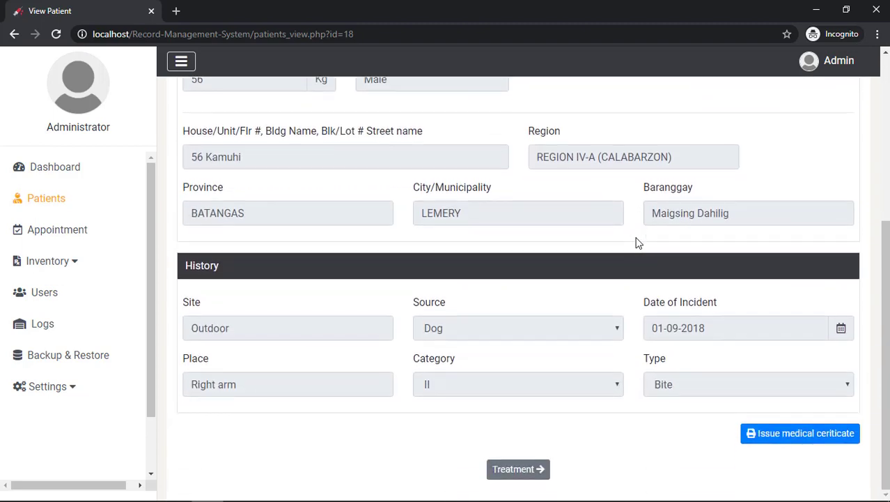
Open patient 18's medical certificate, change the doctor to 'Dr. Administrator', and print it
left_click(794, 435)
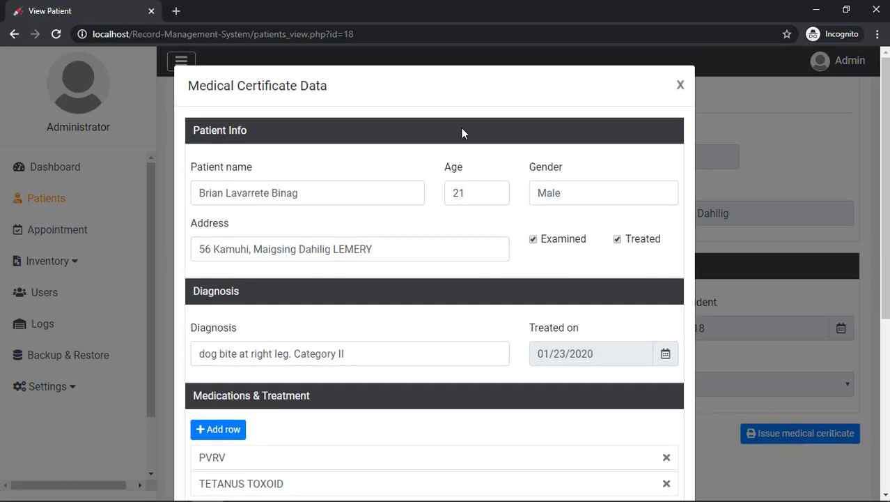
scroll(462, 132, "down", 1)
scroll(464, 133, "down", 4)
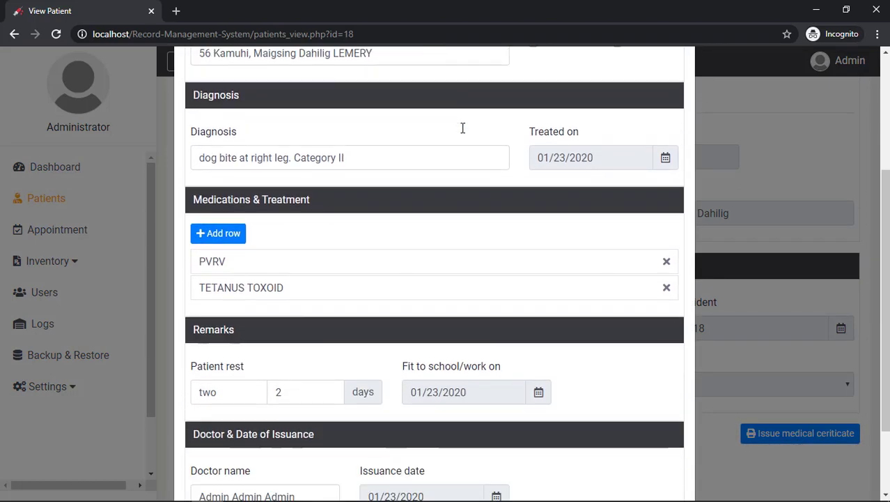
scroll(462, 133, "down", 1)
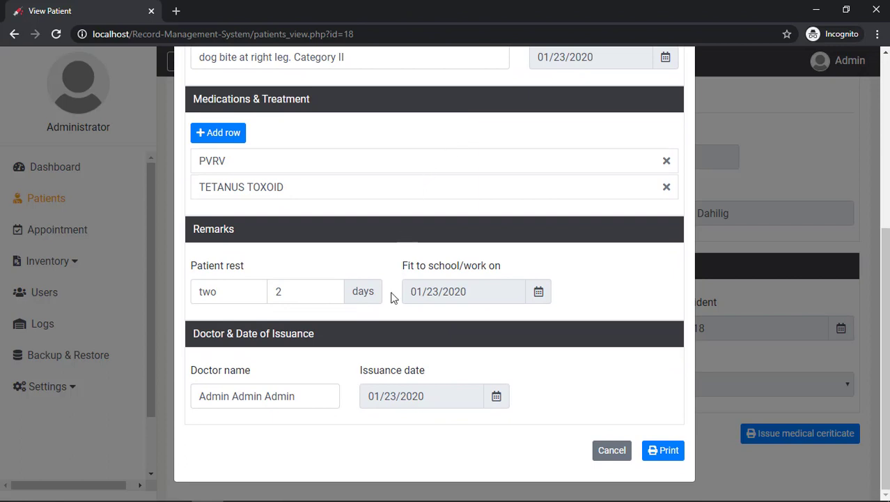
left_click_drag(314, 397, 138, 400)
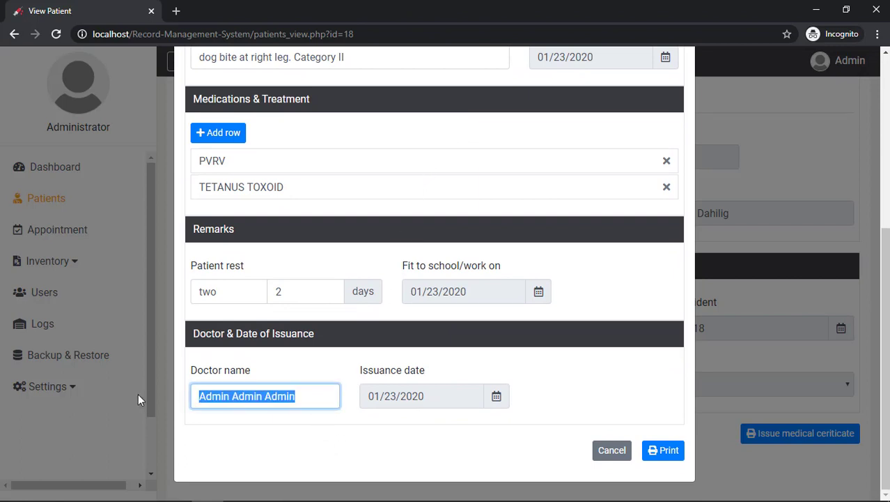
type("Dr. Adm")
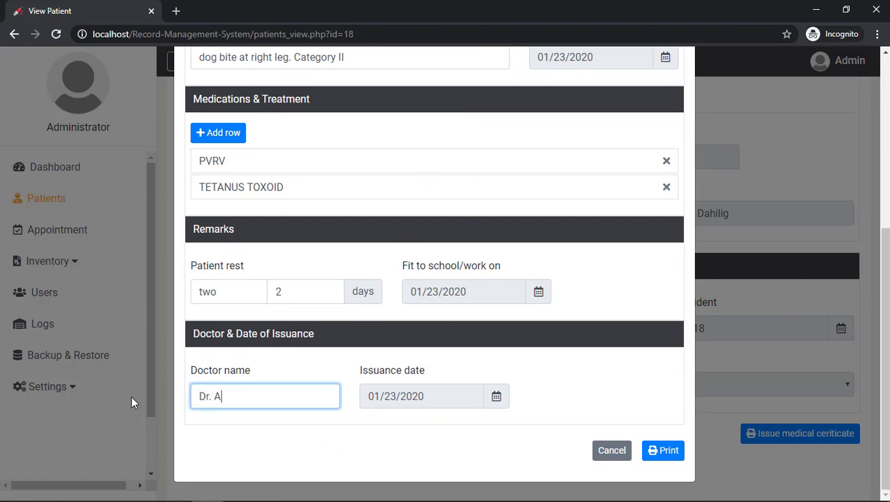
type("inistrator")
left_click(661, 451)
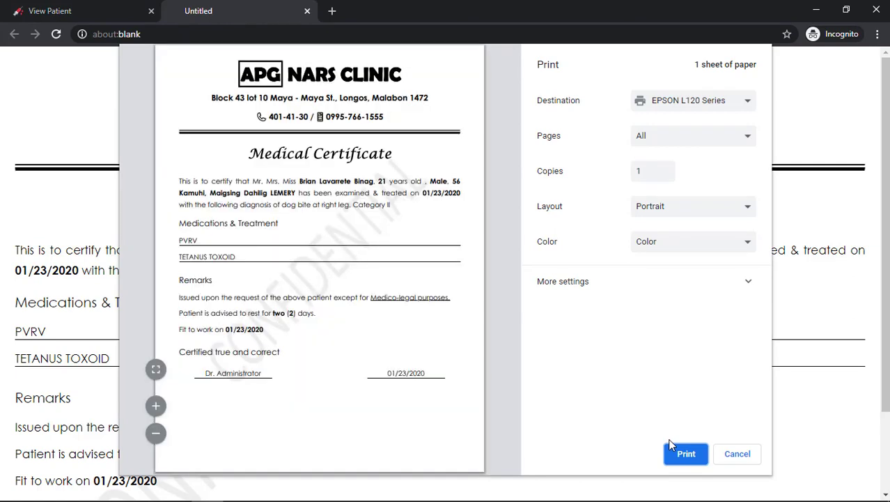
Cancel printing and close the medical certificate preview
left_click(738, 454)
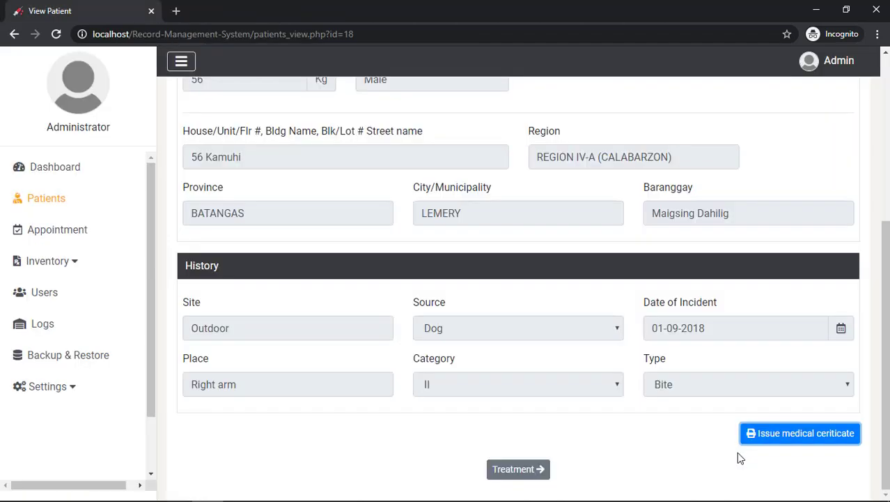
scroll(771, 417, "up", 5)
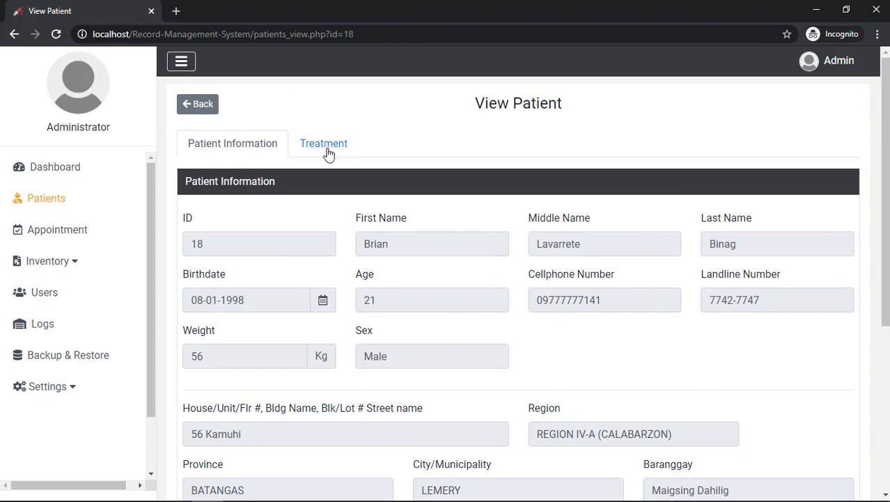
left_click(324, 149)
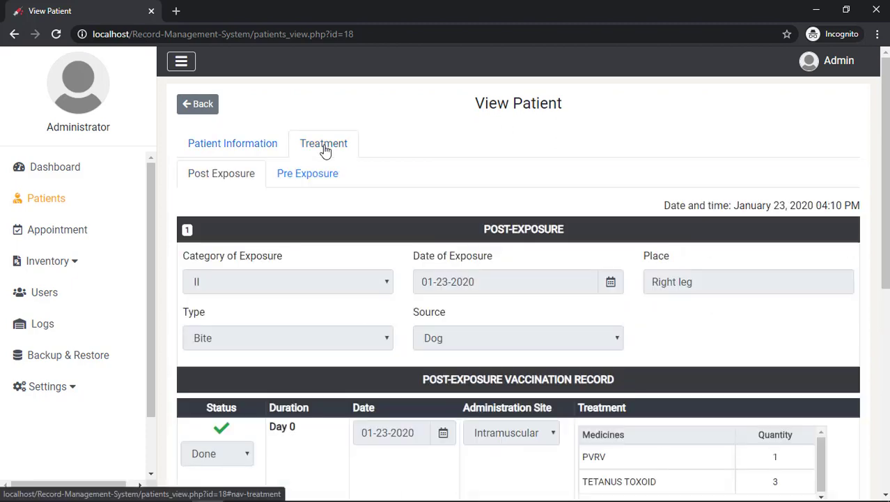
scroll(666, 278, "down", 3)
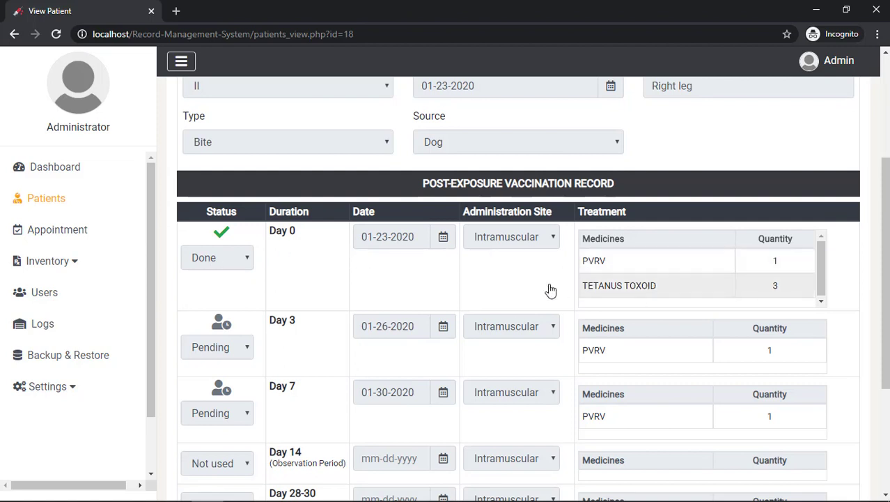
scroll(665, 279, "down", 2)
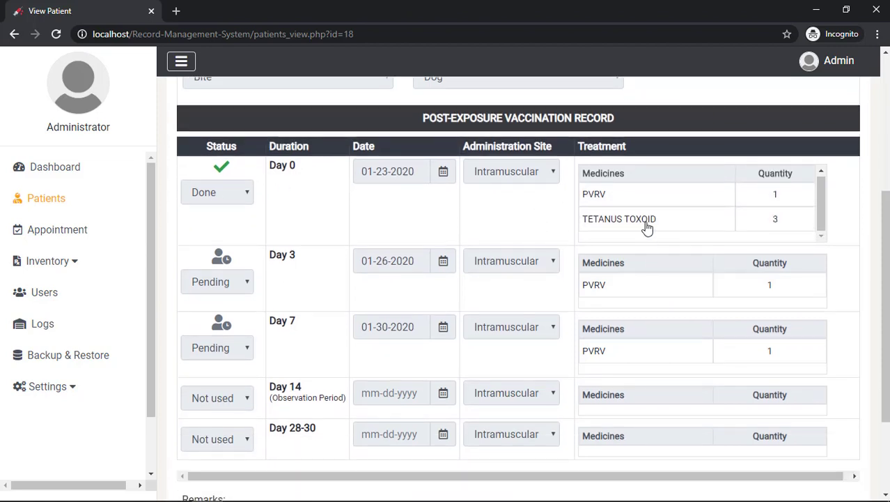
scroll(647, 220, "down", 1)
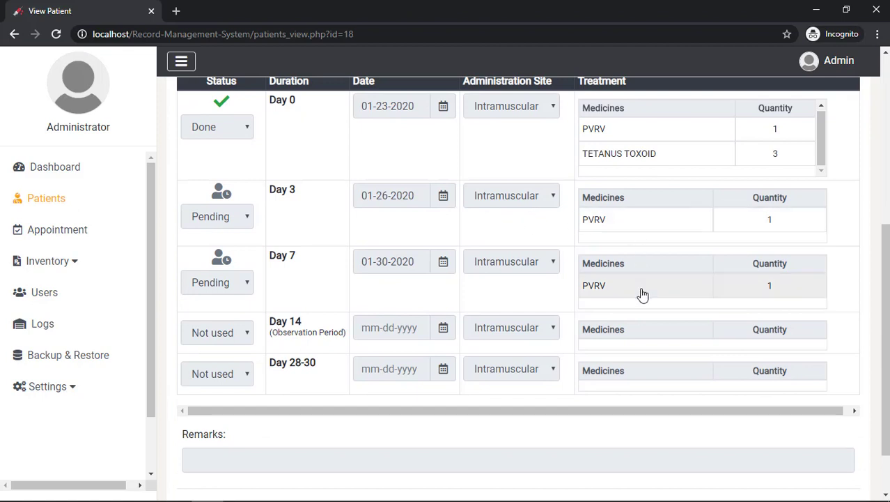
scroll(544, 250, "down", 1)
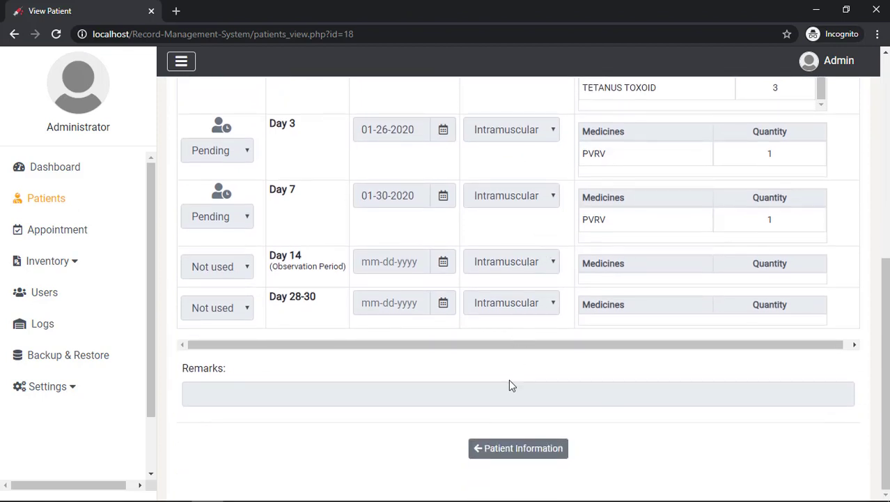
left_click(506, 449)
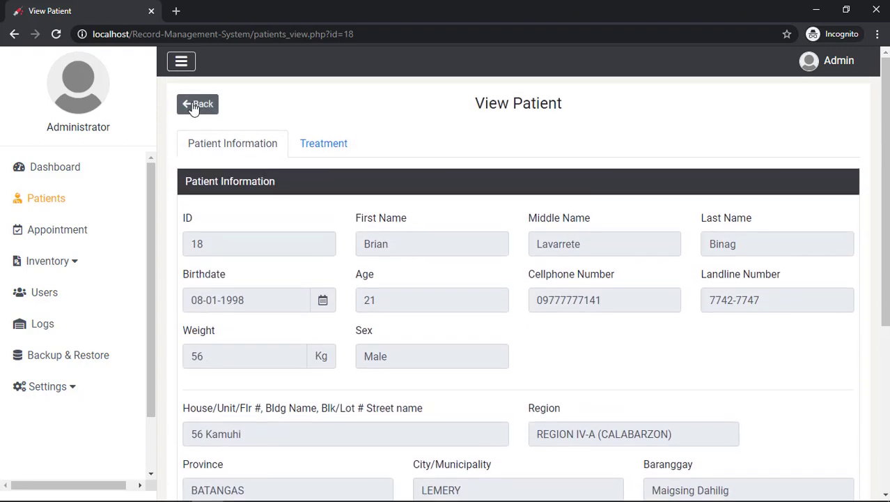
Return to the patient list, edit patient 18, and show its editable treatment record
left_click(197, 105)
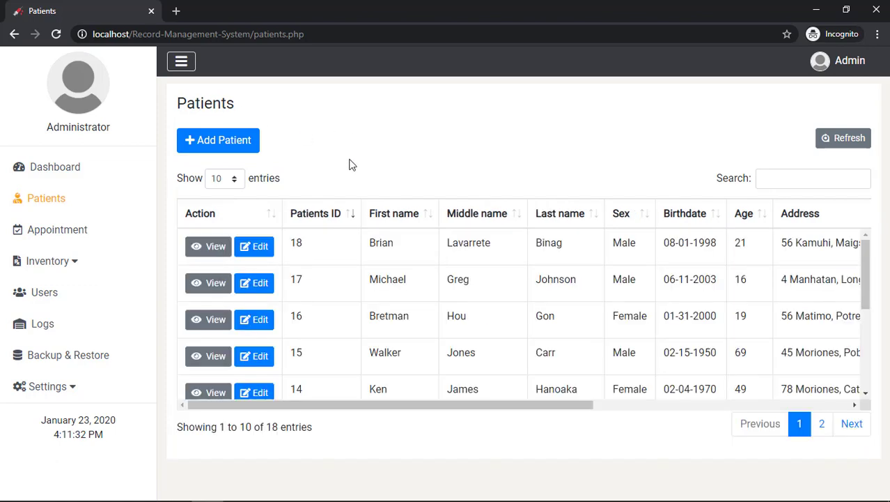
left_click(255, 249)
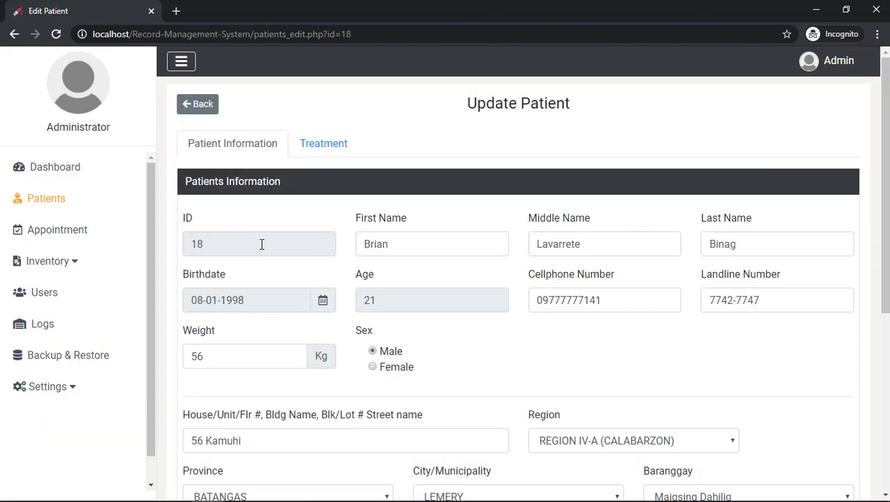
scroll(352, 164, "down", 1)
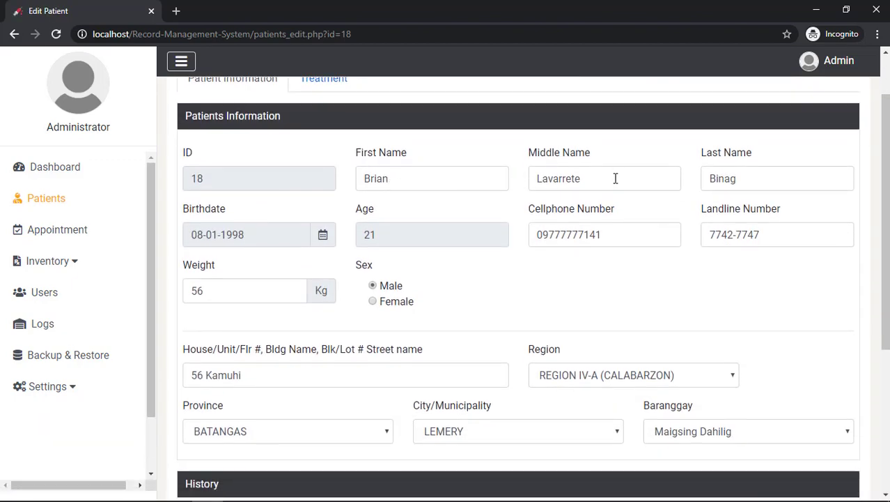
scroll(688, 190, "down", 2)
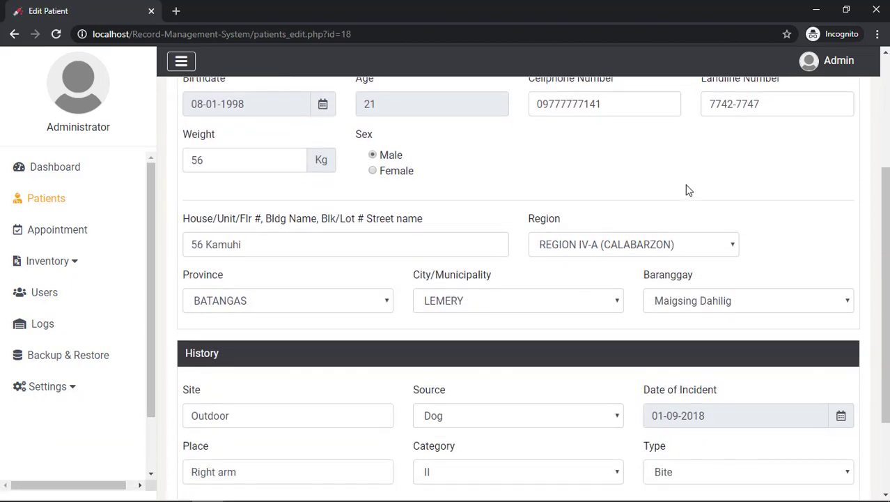
scroll(688, 190, "down", 2)
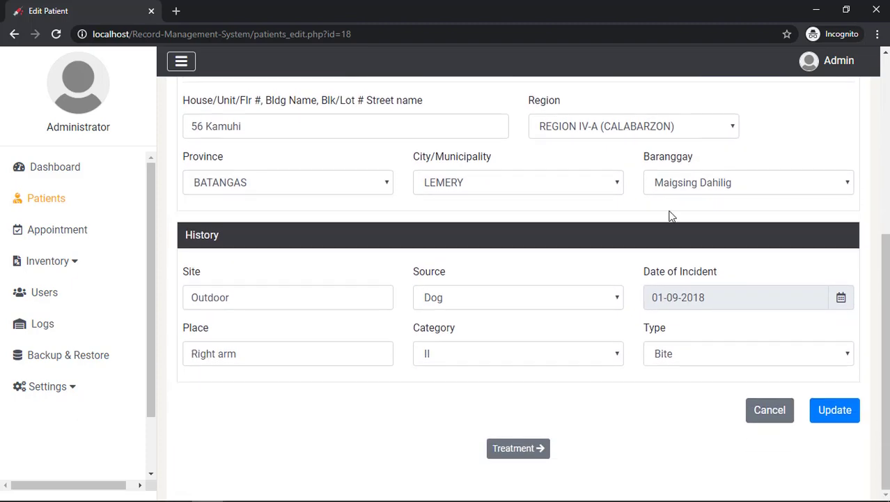
left_click(517, 448)
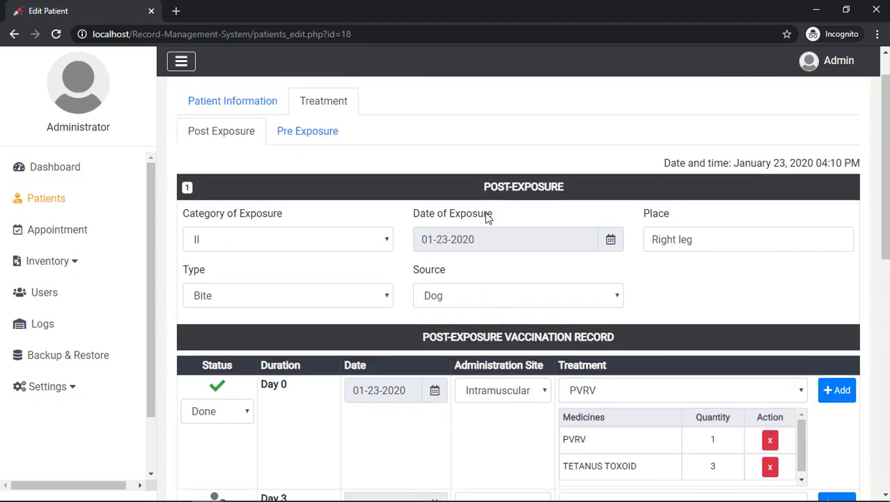
Increase the Day 0 PVRV quantity to 3
scroll(490, 210, "down", 1)
scroll(490, 211, "down", 2)
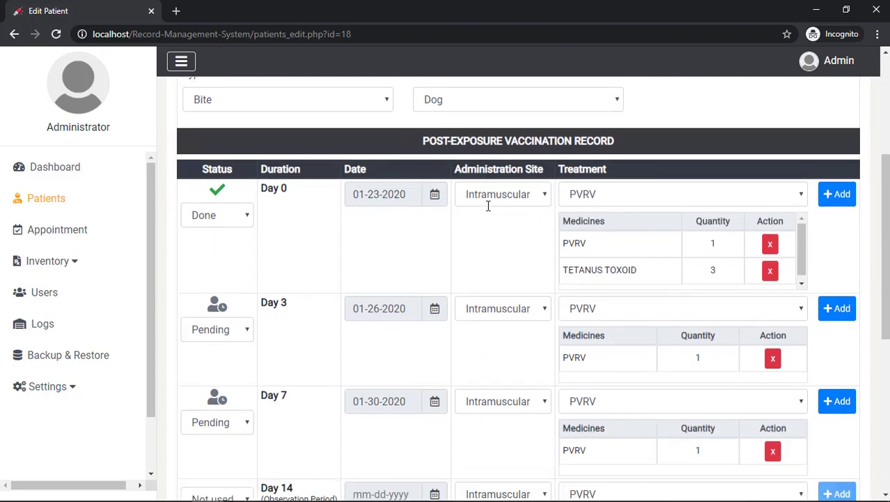
left_click(842, 197)
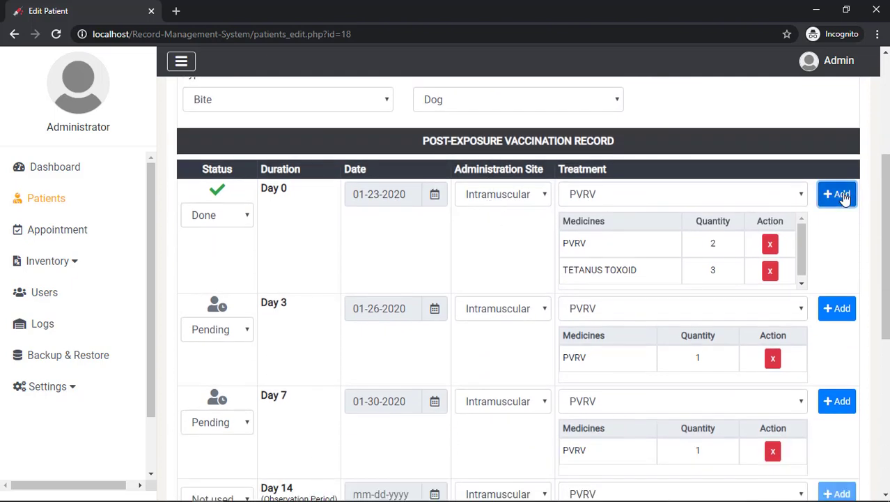
left_click(841, 196)
Date Day 14 as 02-06-2020 and Day 28-30 as 02-20-2020, adding PVRV to each
scroll(258, 240, "down", 2)
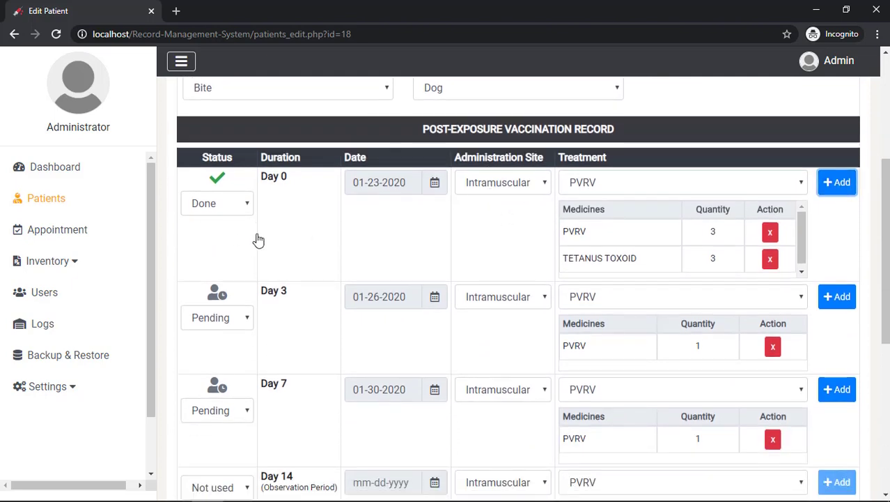
scroll(259, 241, "down", 3)
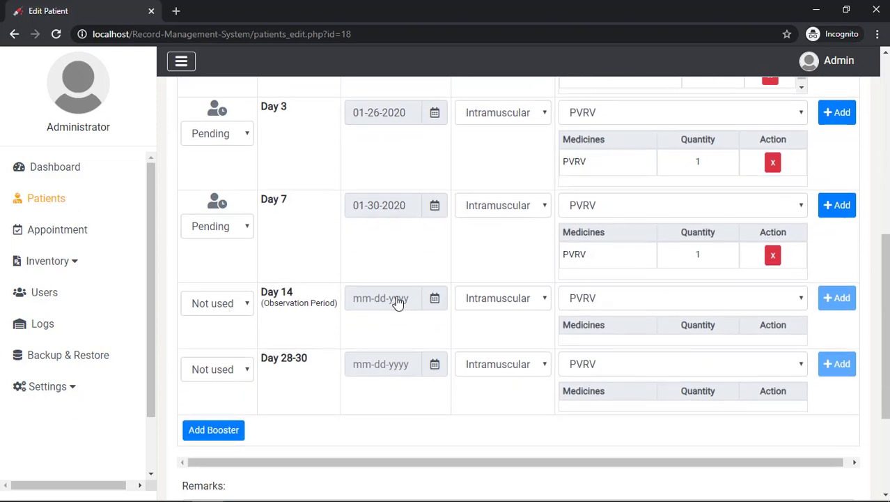
left_click(397, 301)
left_click(446, 376)
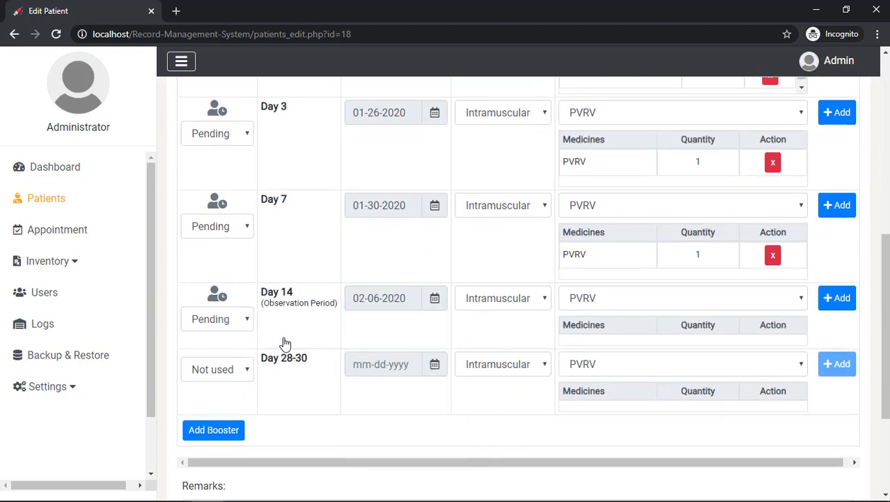
left_click(384, 370)
left_click(441, 474)
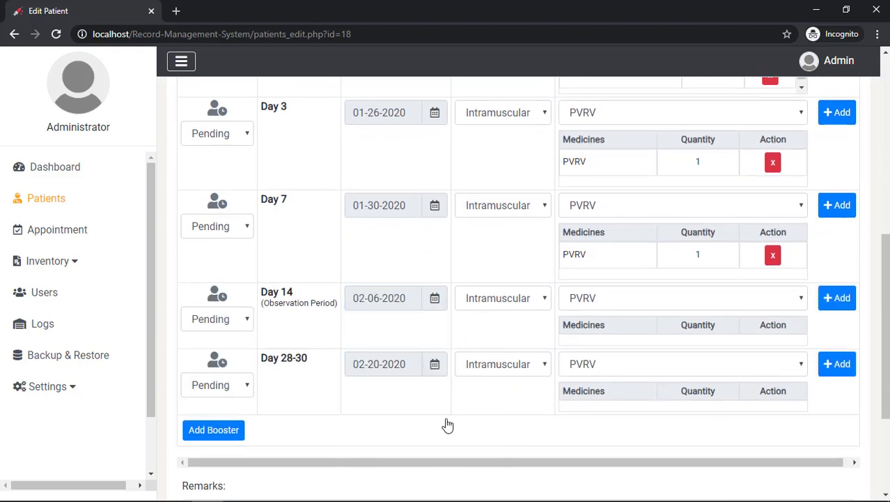
left_click(846, 302)
left_click(849, 392)
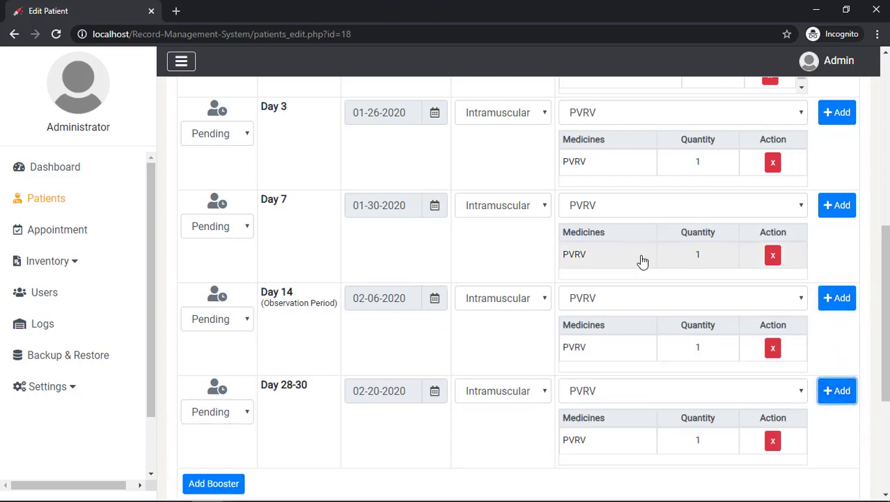
scroll(636, 268, "up", 2)
Set the Day 0 status to Done and confirm it
left_click(218, 264)
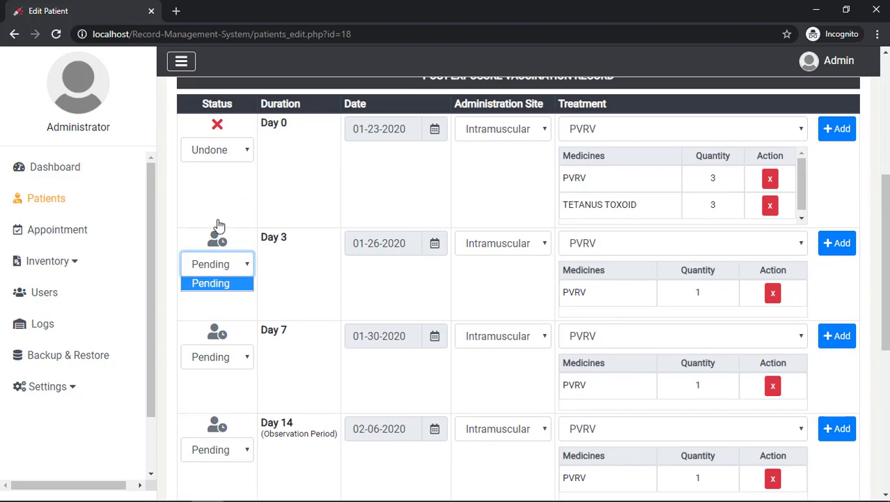
left_click(230, 158)
left_click(229, 153)
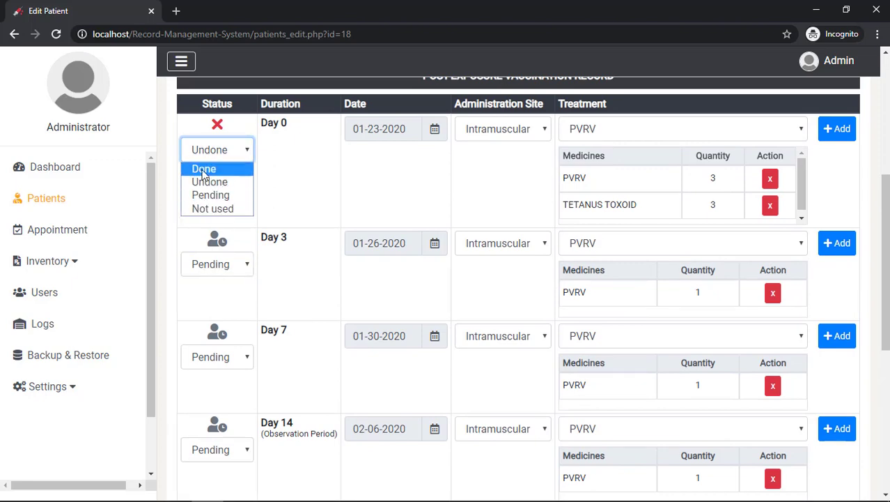
left_click(204, 170)
left_click(517, 318)
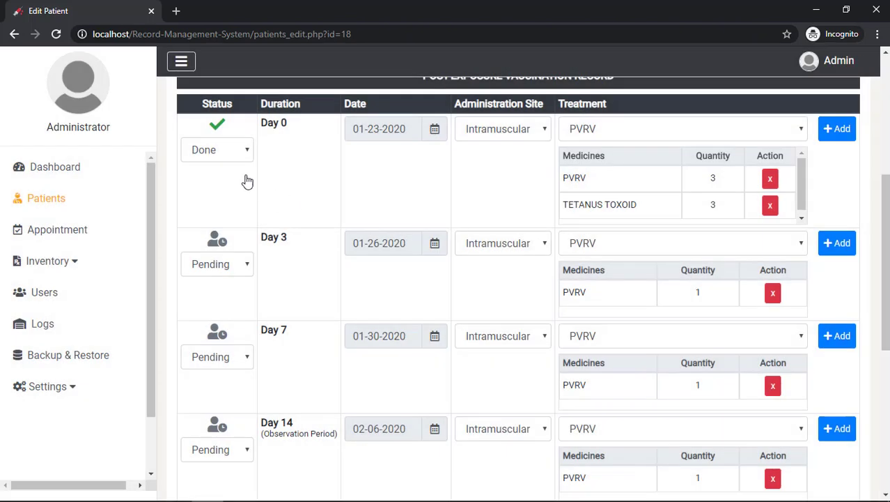
Toggle Day 0 to Undone and back to Done, confirming each, then save the record
left_click(230, 158)
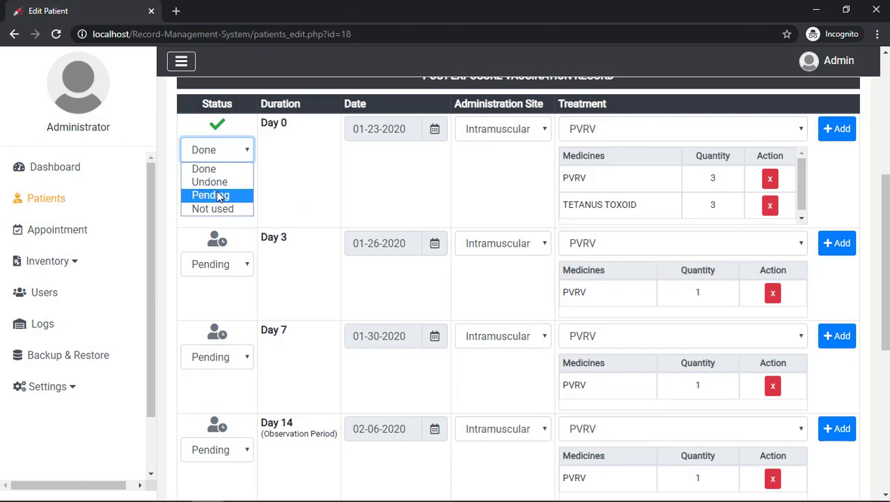
left_click(209, 182)
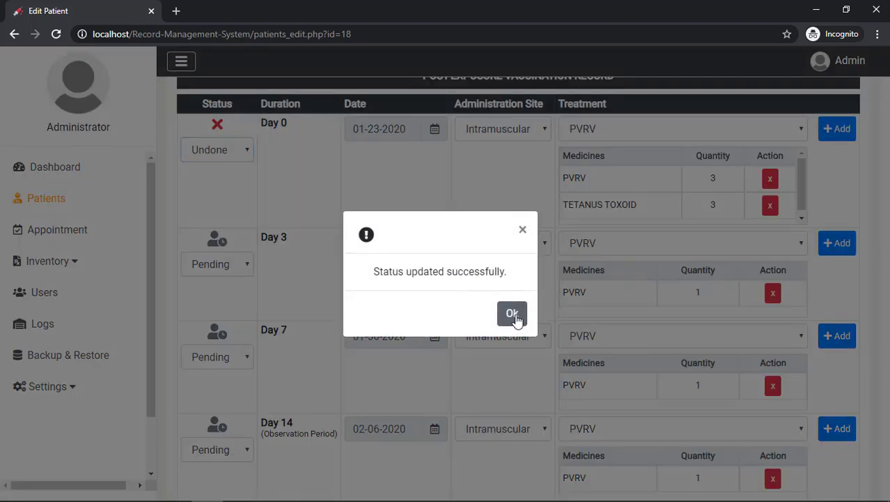
left_click(512, 314)
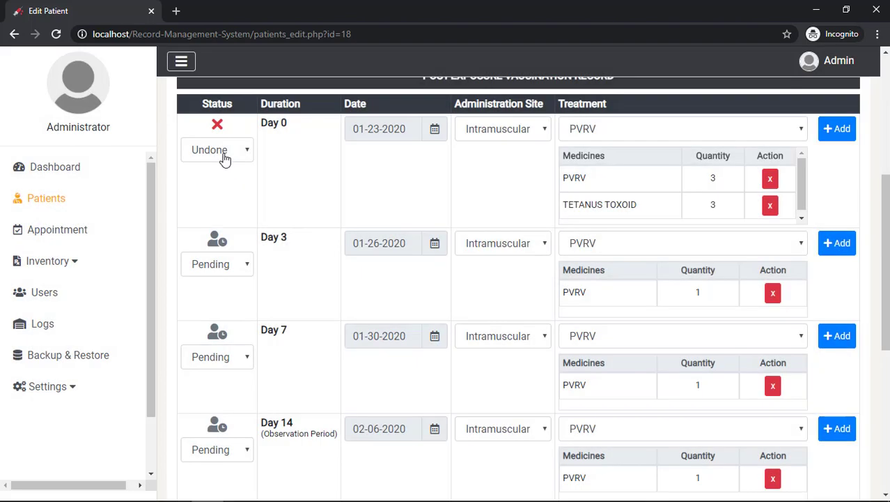
left_click(224, 159)
left_click(217, 170)
left_click(512, 315)
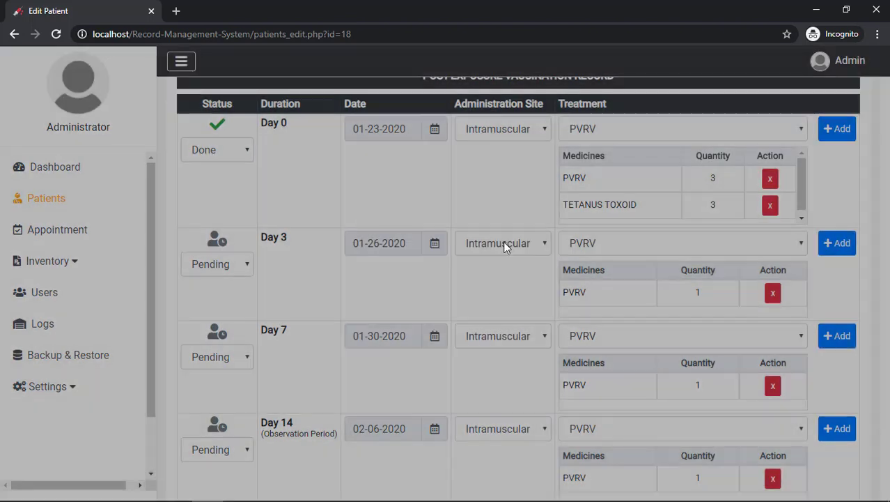
scroll(503, 243, "down", 5)
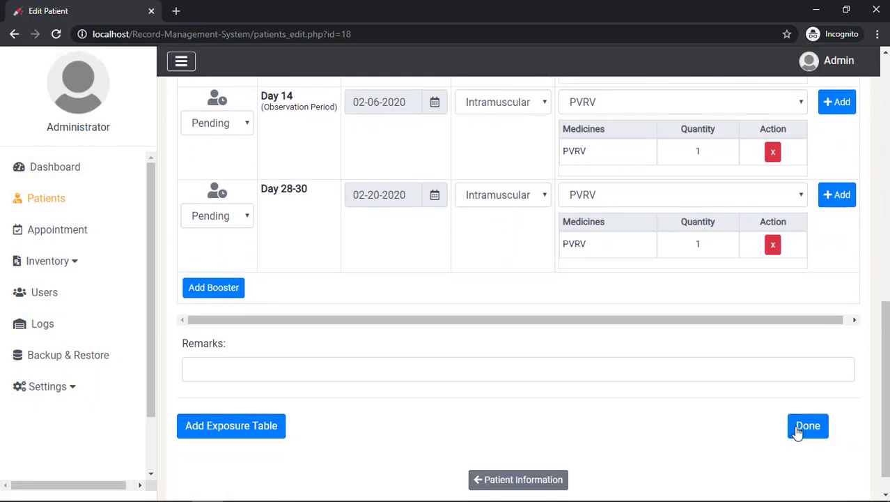
left_click(800, 429)
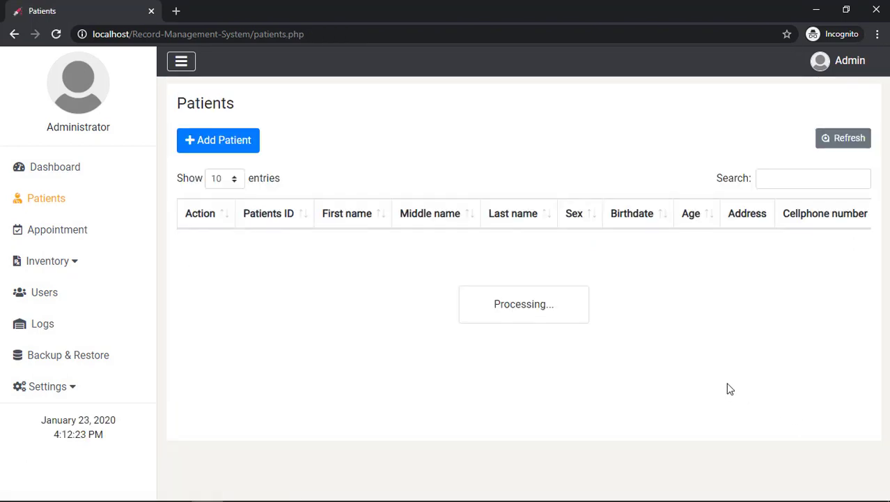
Review patient 18's Treatment record showing Day 0 PVRV 3 and Days 14 and 28-30 scheduled
left_click(216, 248)
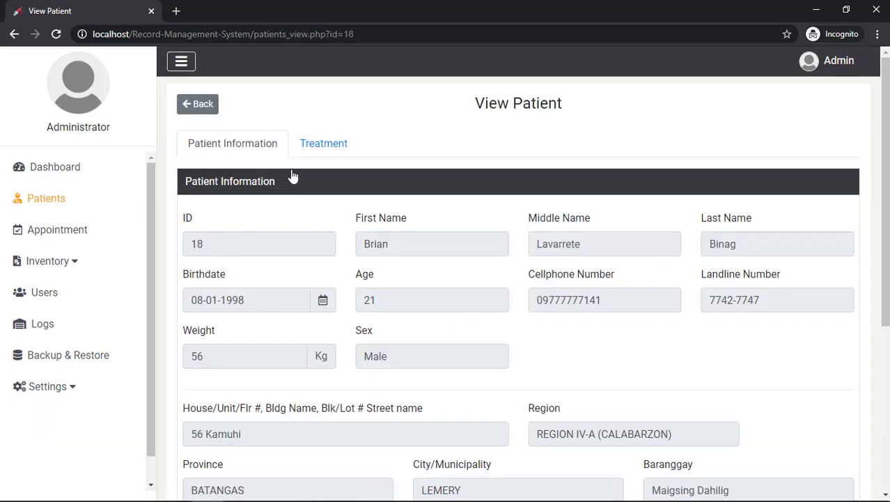
left_click(318, 147)
scroll(317, 222, "down", 5)
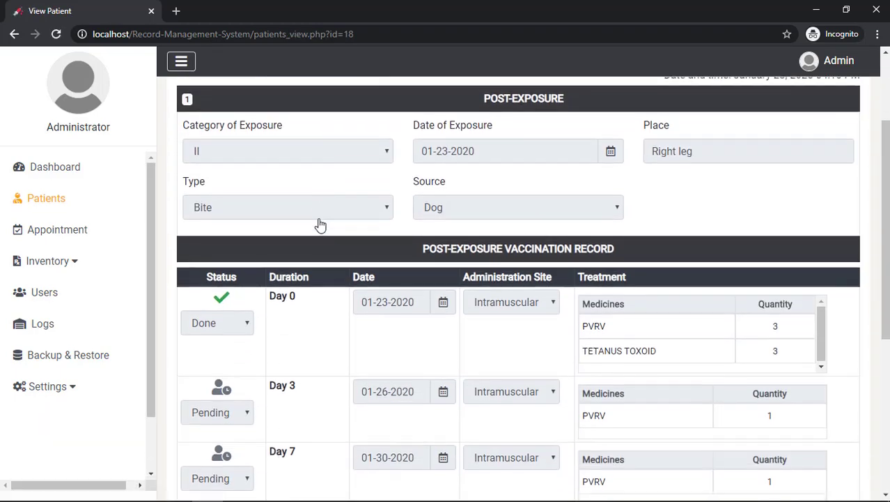
scroll(327, 237, "down", 2)
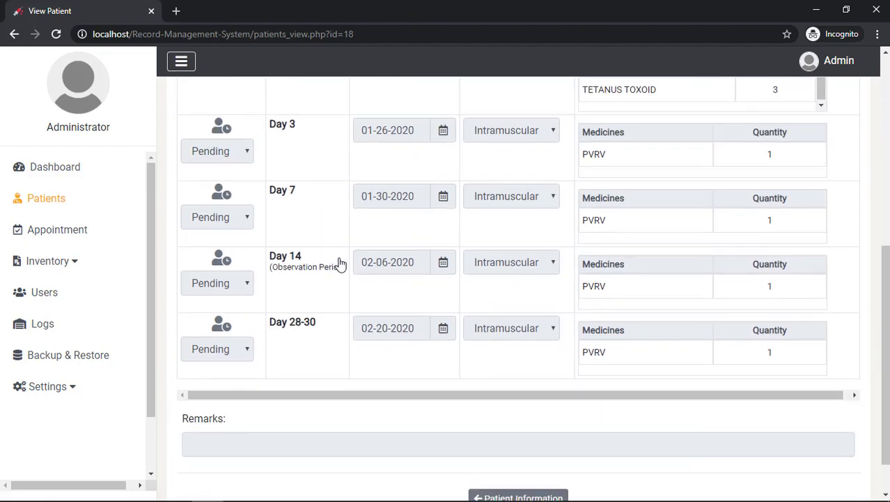
triple_click(340, 264)
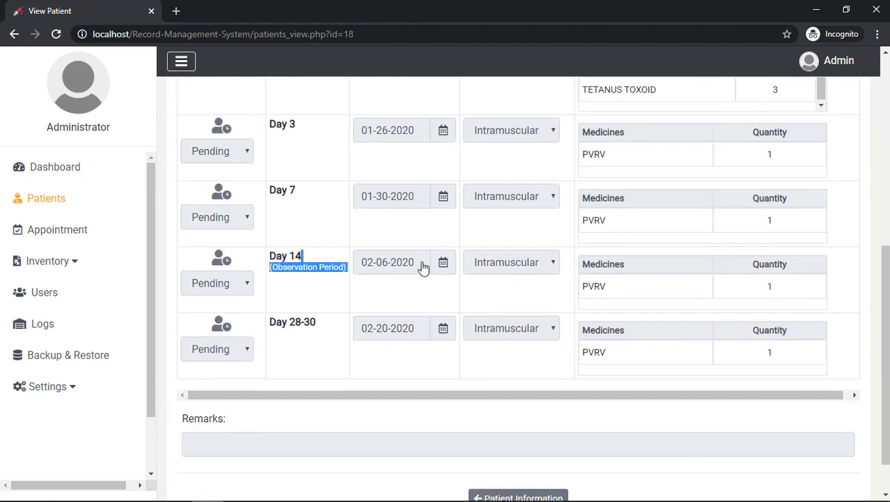
left_click(416, 307)
scroll(429, 284, "up", 5)
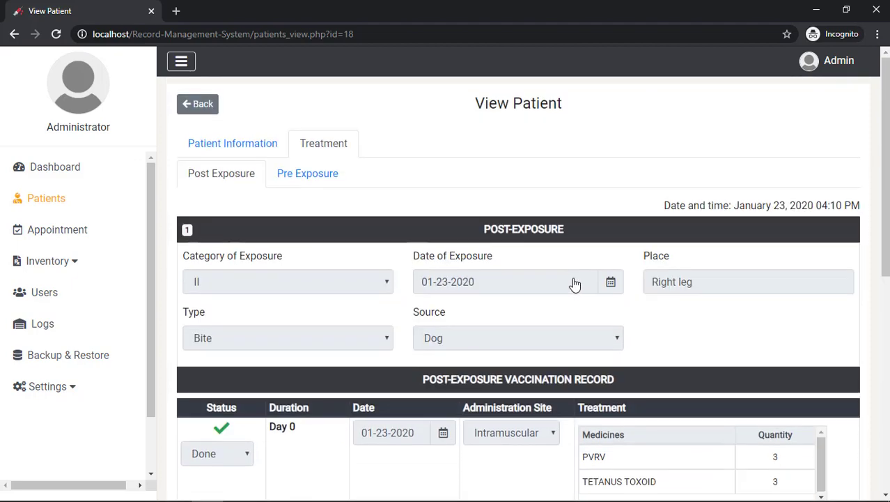
scroll(575, 284, "down", 3)
scroll(570, 173, "up", 2)
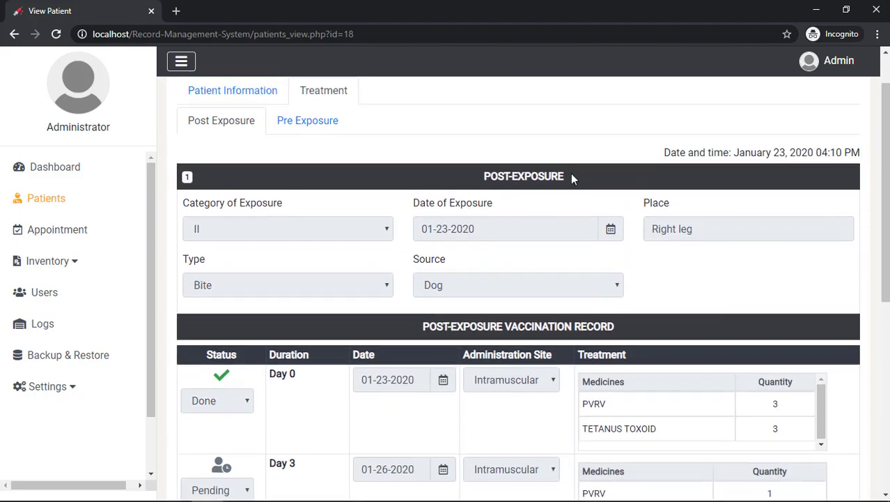
scroll(570, 173, "up", 1)
Return to the patients list and show page 2, entries 11 to 18 of 18
left_click(204, 105)
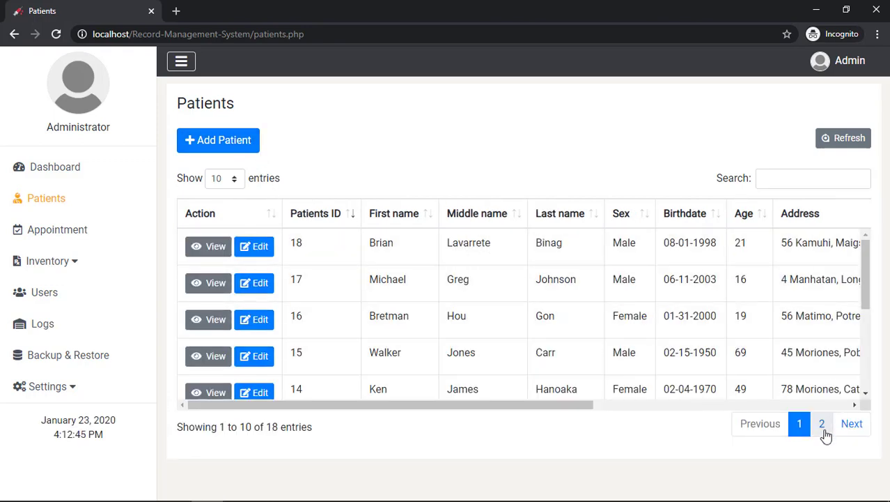
left_click(847, 426)
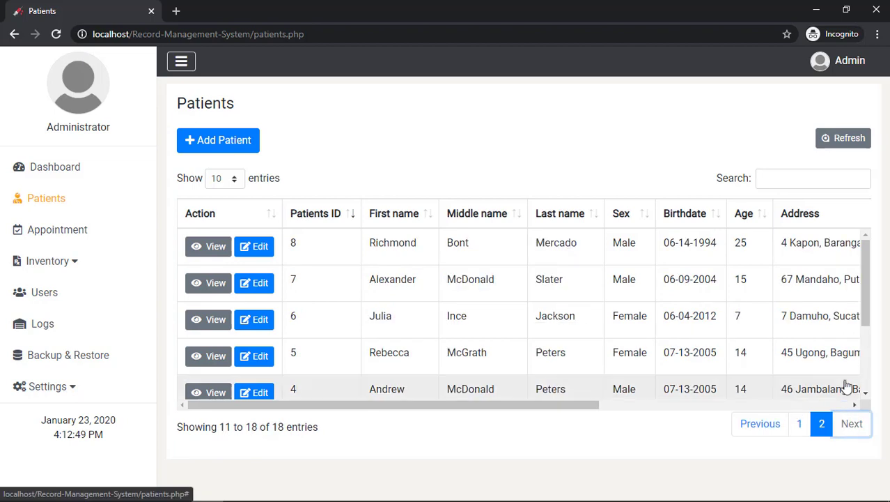
scroll(840, 374, "down", 3)
left_click_drag(588, 410, 509, 395)
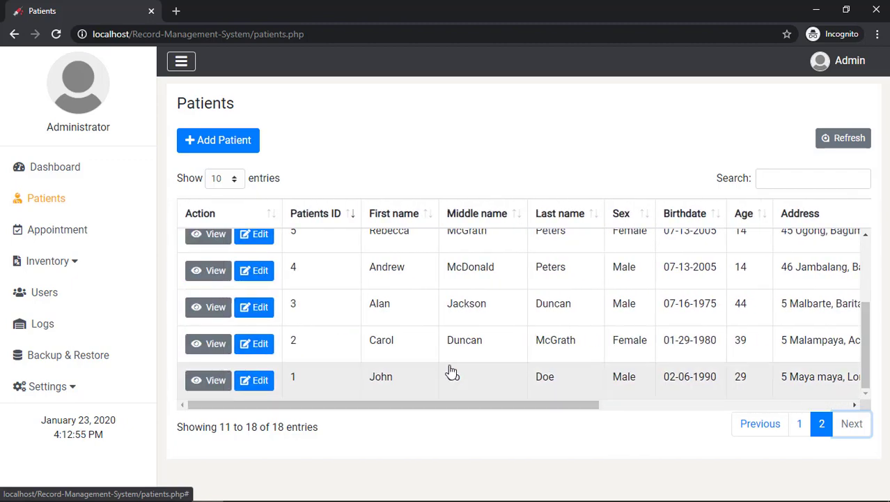
scroll(453, 371, "up", 3)
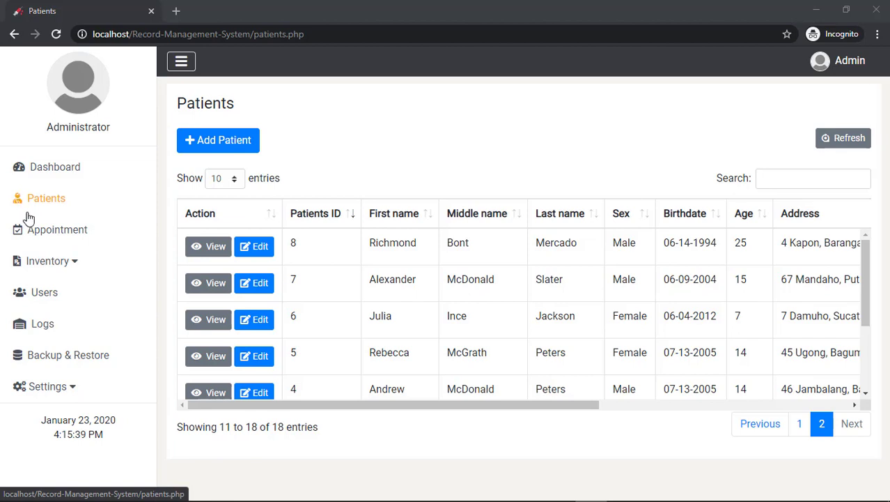
List January 26's appointments, then browse months from January 2020 to February 2021 and back
left_click(42, 236)
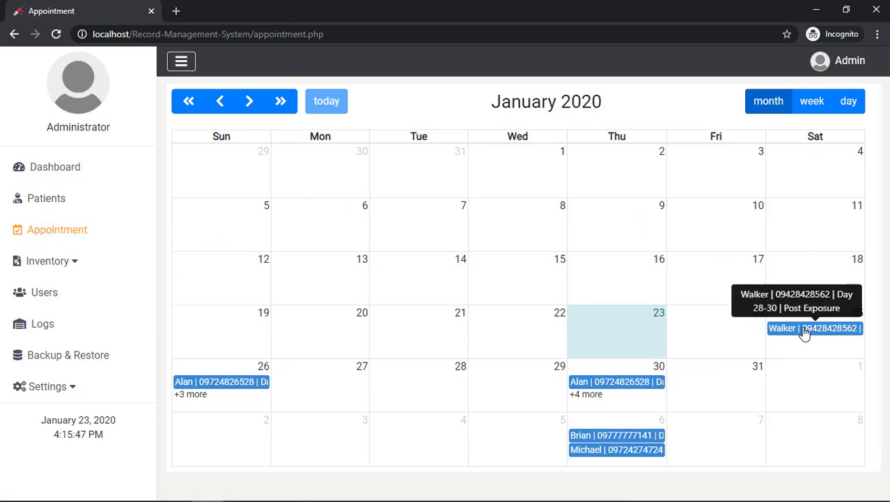
left_click(195, 394)
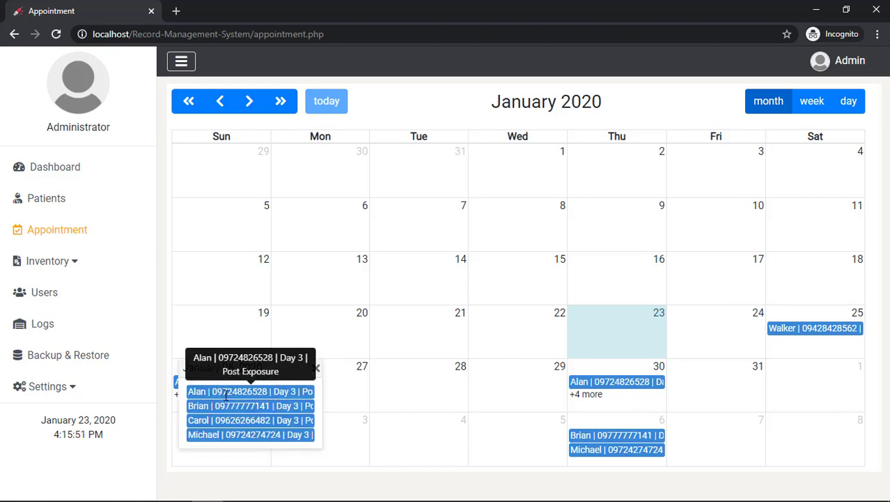
left_click(372, 118)
left_click(251, 103)
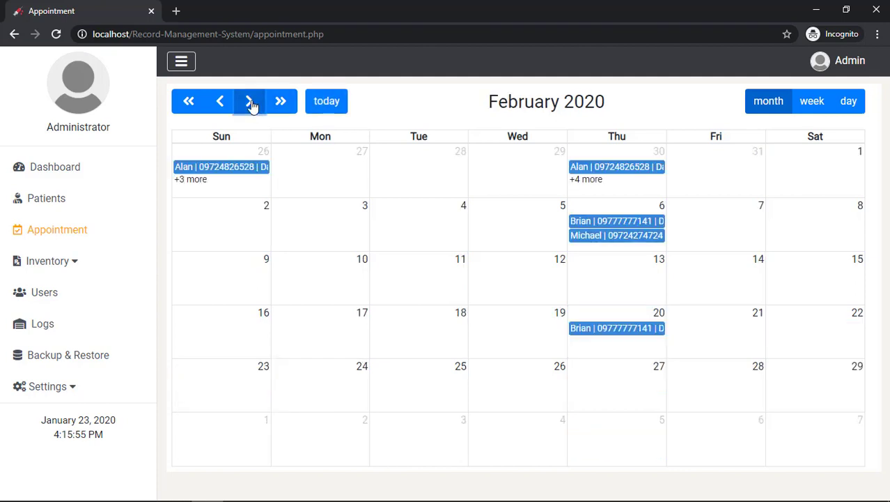
left_click(283, 106)
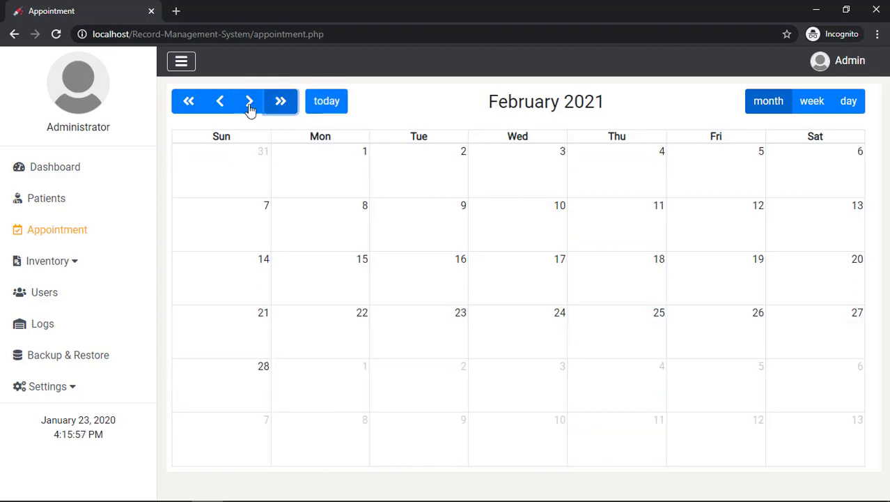
left_click(190, 104)
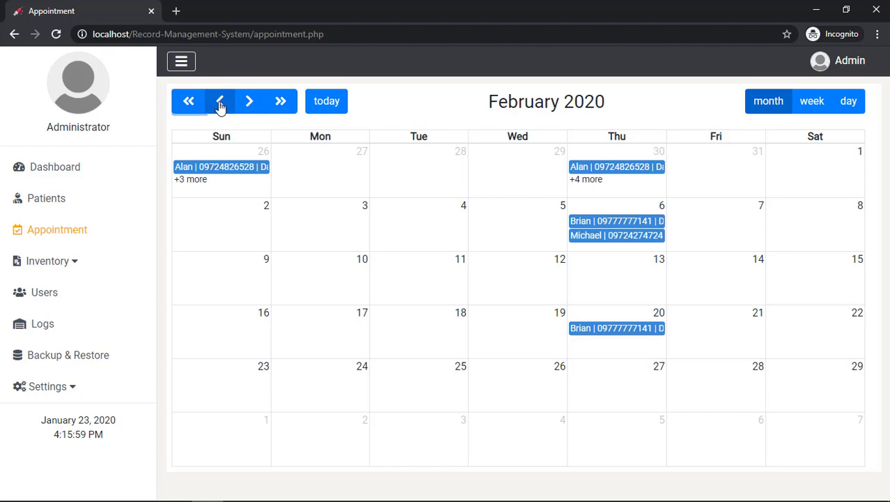
left_click(218, 105)
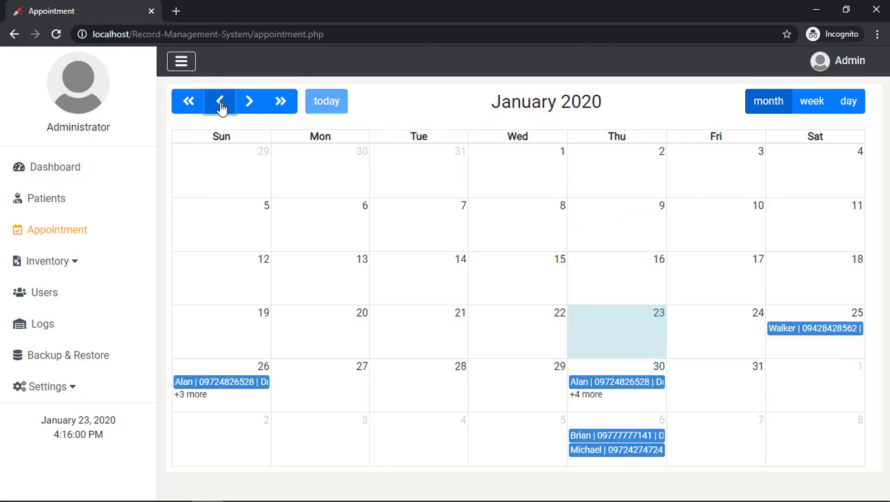
View the week of January 26 and that day alone, then return to month view and open Medicines
left_click(812, 105)
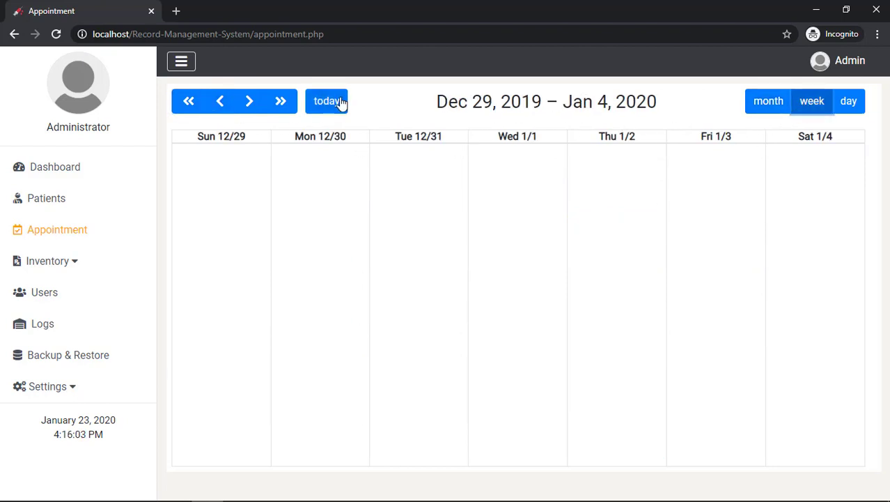
left_click(340, 103)
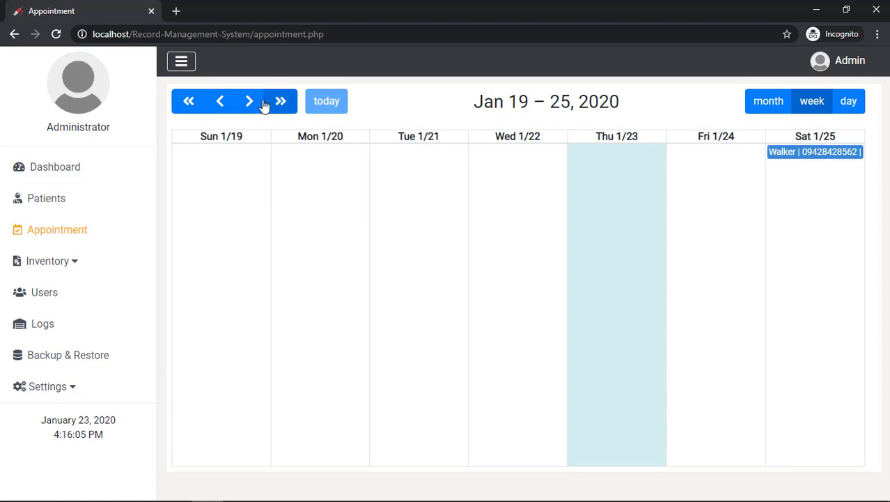
left_click(248, 102)
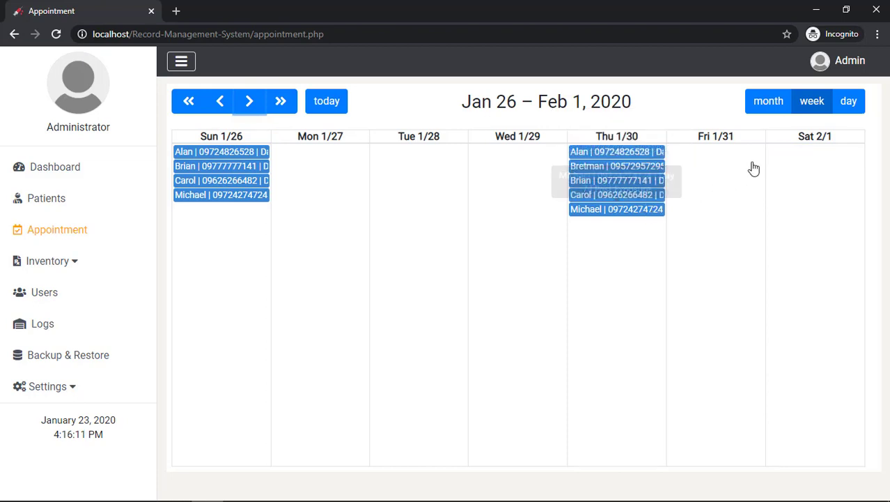
left_click(843, 111)
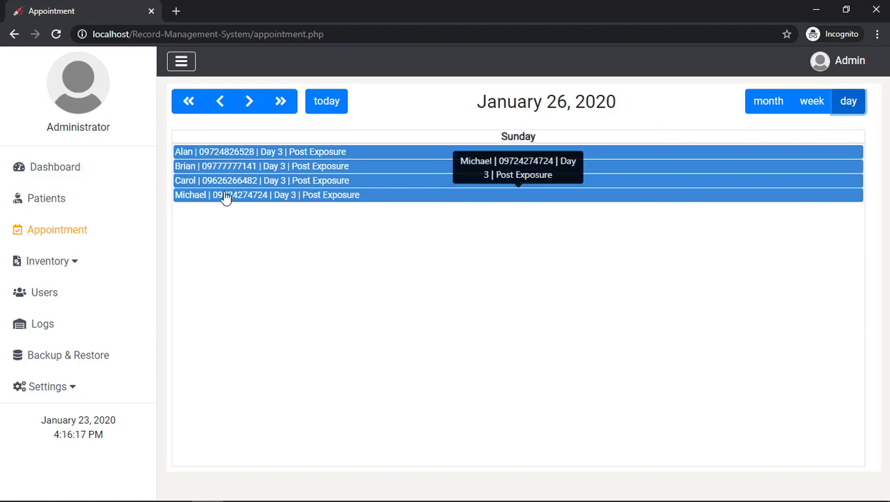
left_click(773, 111)
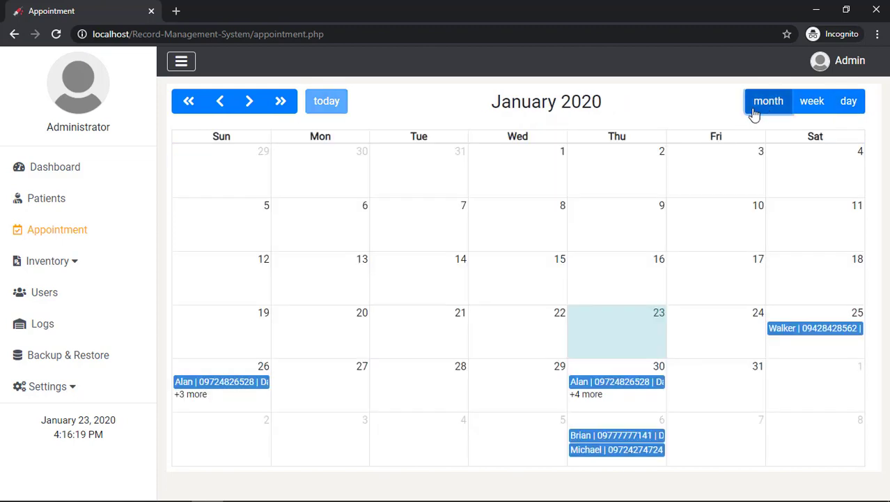
left_click(73, 273)
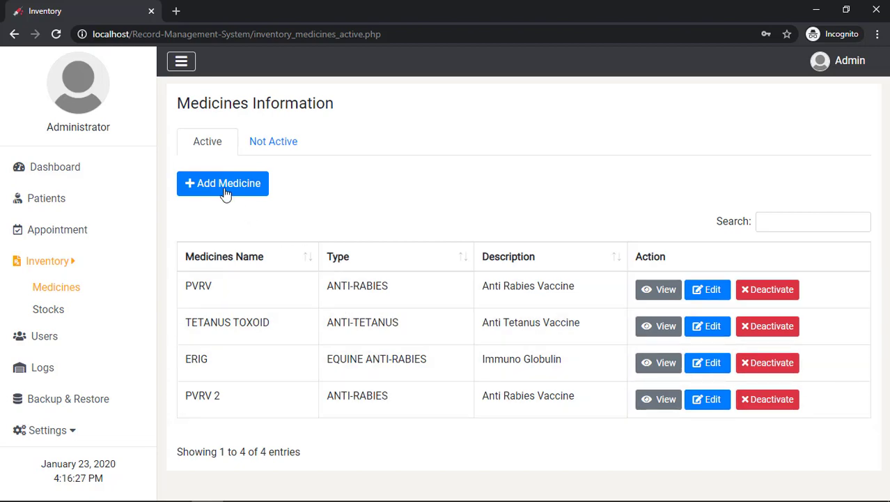
Add medicine Mefenamic Acid, type ANTI-INFLAMMATORY, description 'Anti Inflammatory', and submit it
left_click(227, 193)
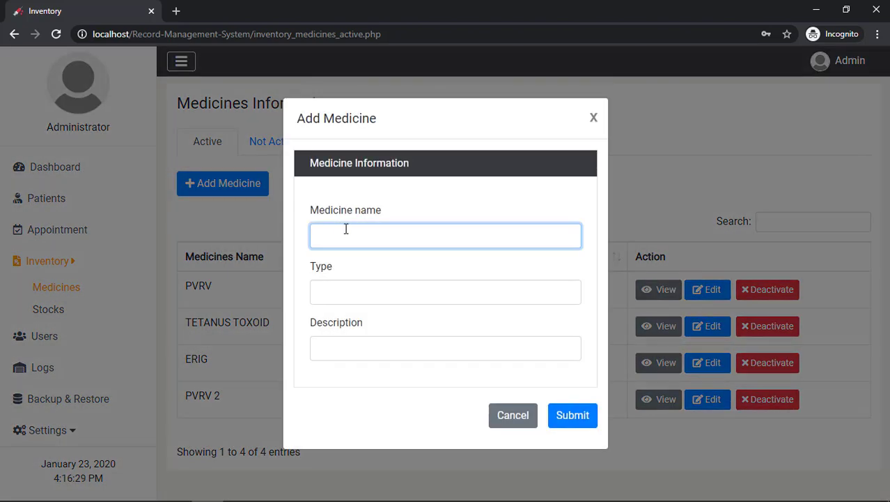
type("Mefenamic Acid")
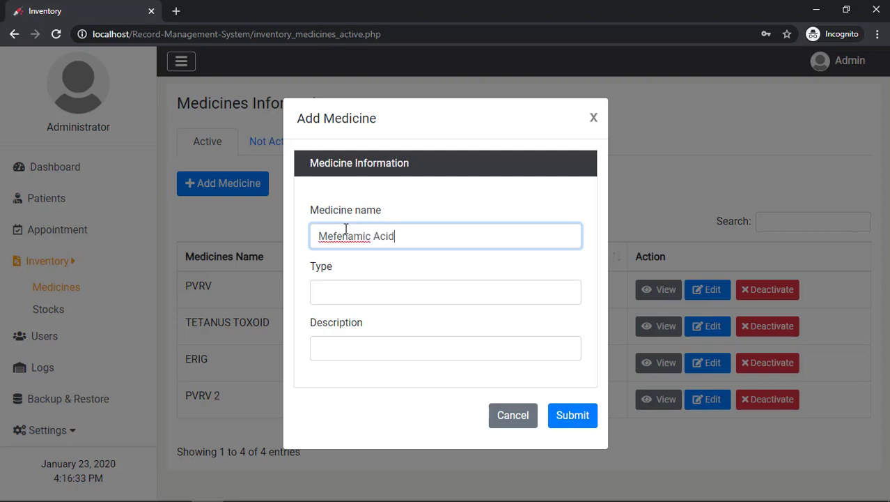
key("Tab")
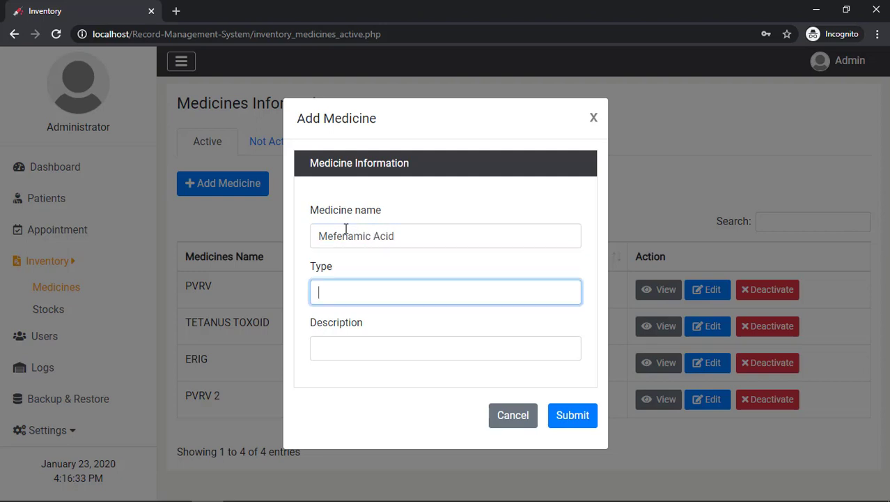
type("An")
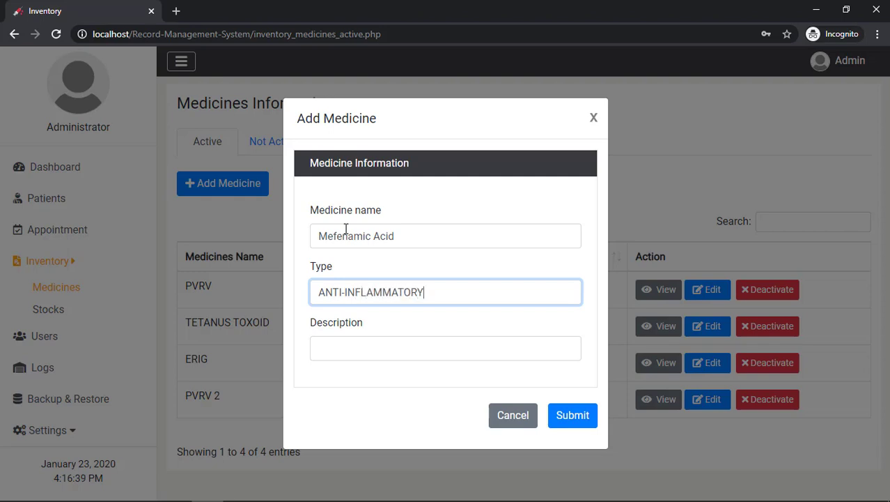
key("Tab")
type("An")
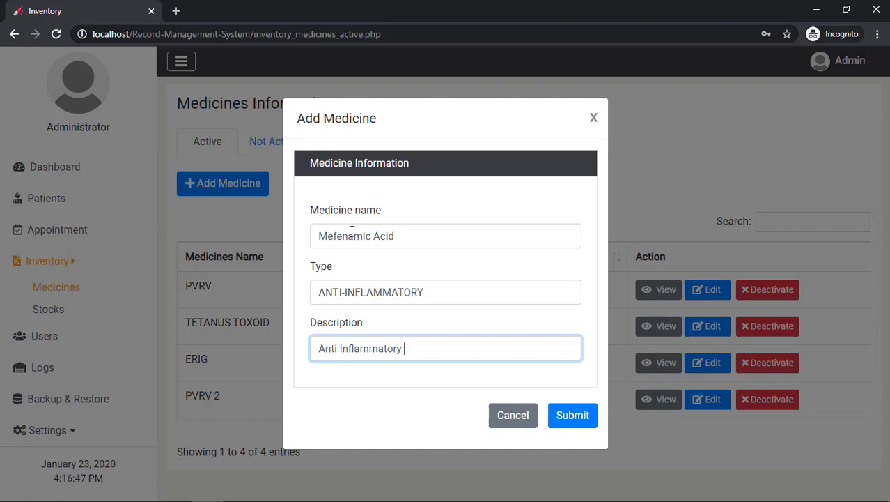
left_click(578, 419)
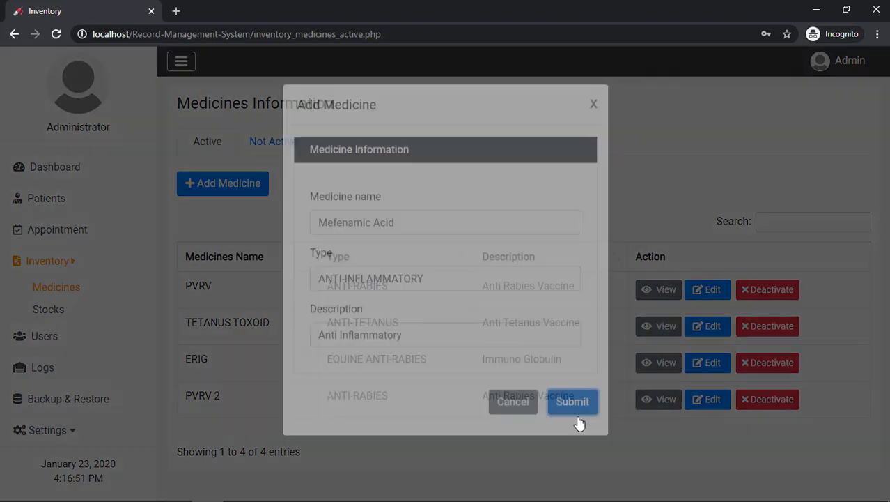
left_click(511, 314)
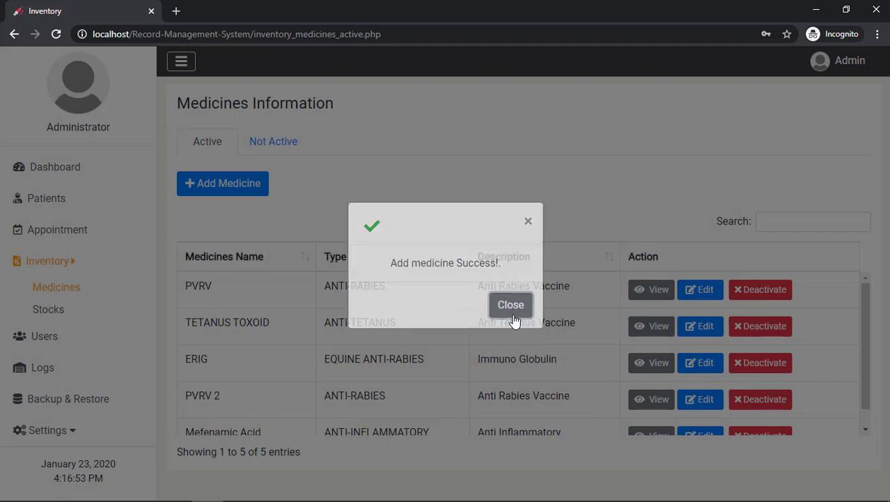
scroll(514, 319, "down", 1)
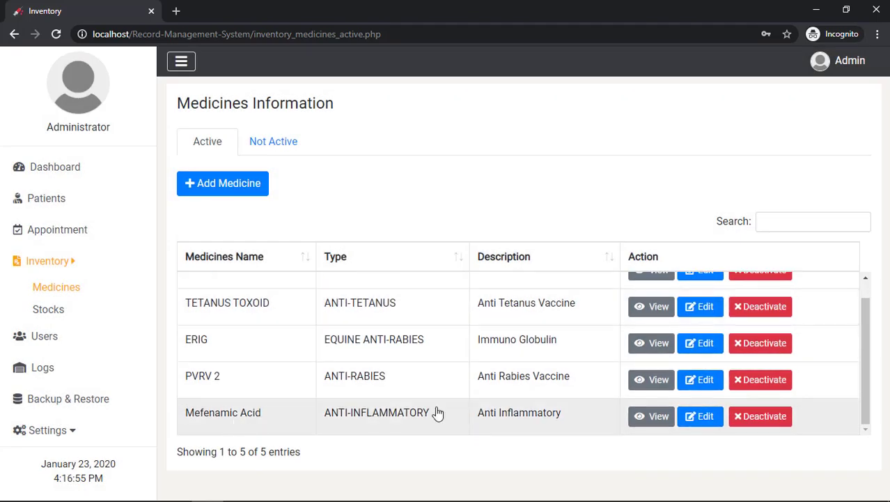
left_click(705, 421)
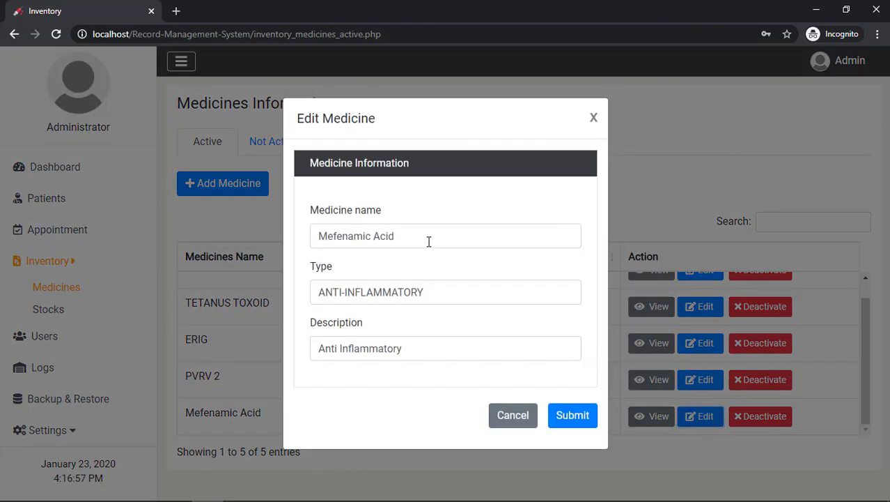
Extend Mefenamic Acid's description to 'Anti Inflammatory Drugs', save it, and check its details
left_click(429, 241)
left_click(460, 354)
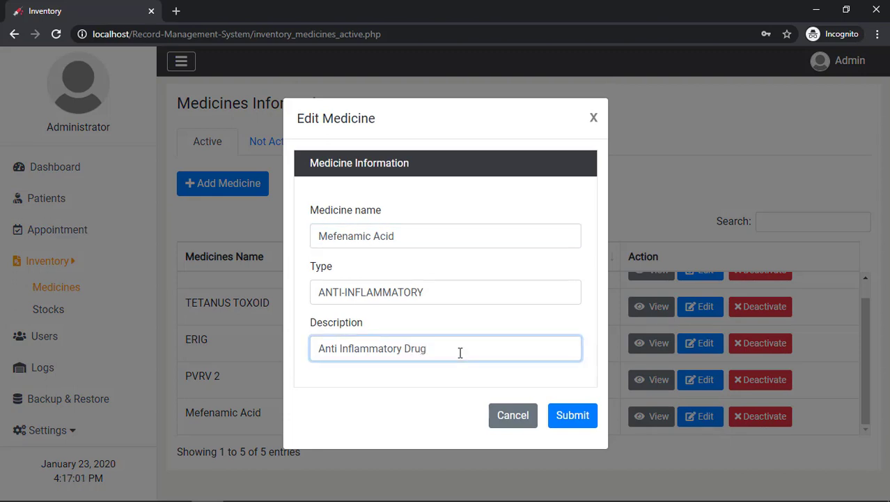
left_click(572, 416)
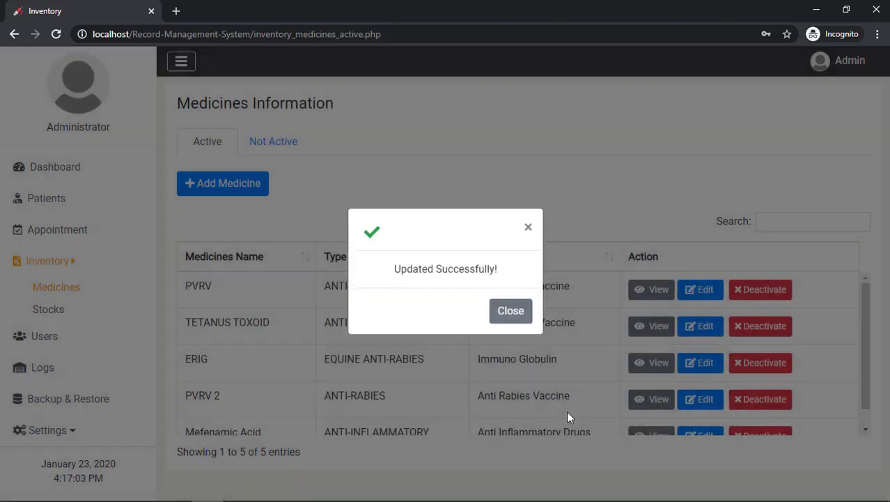
left_click(516, 324)
scroll(646, 344, "down", 2)
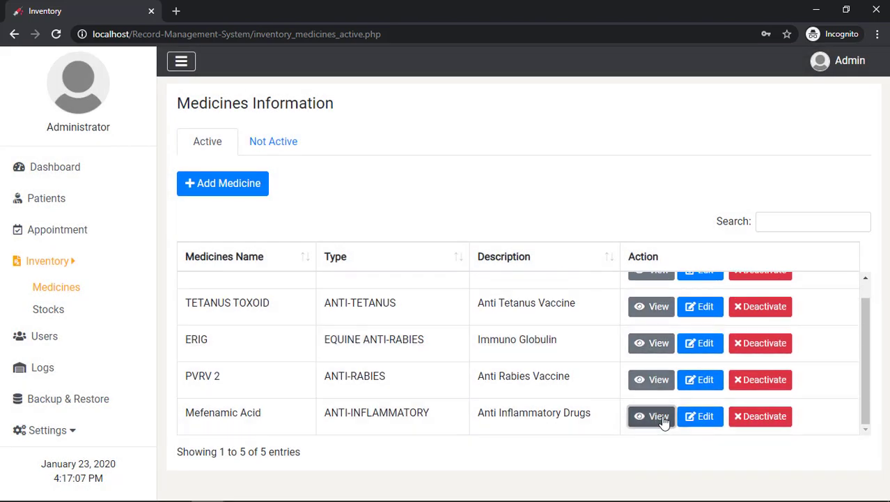
left_click(659, 417)
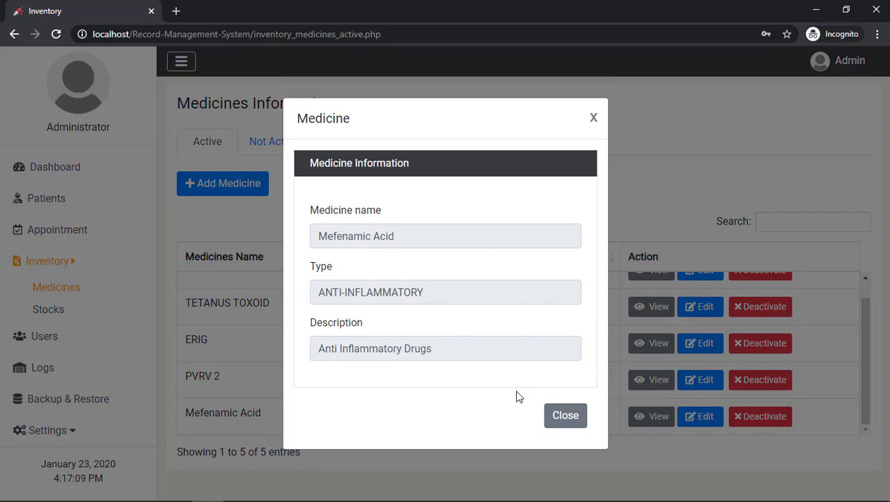
left_click(562, 421)
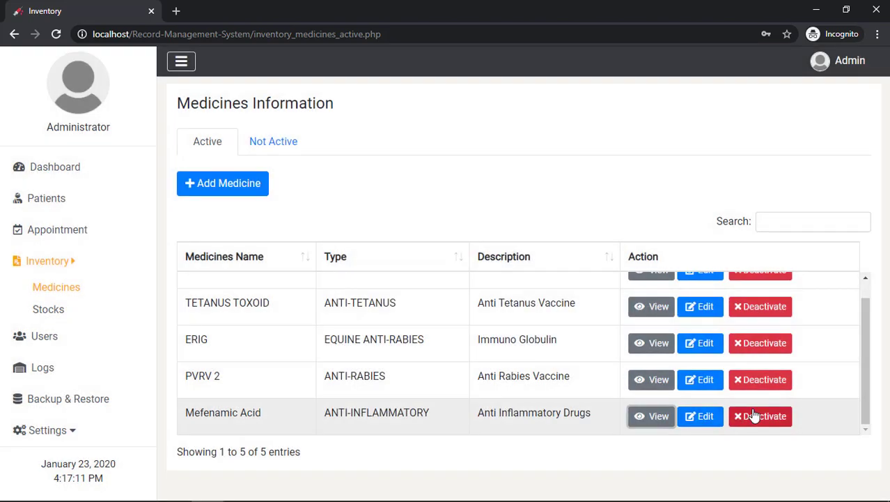
Deactivate Mefenamic Acid, confirming with the account password
left_click(752, 415)
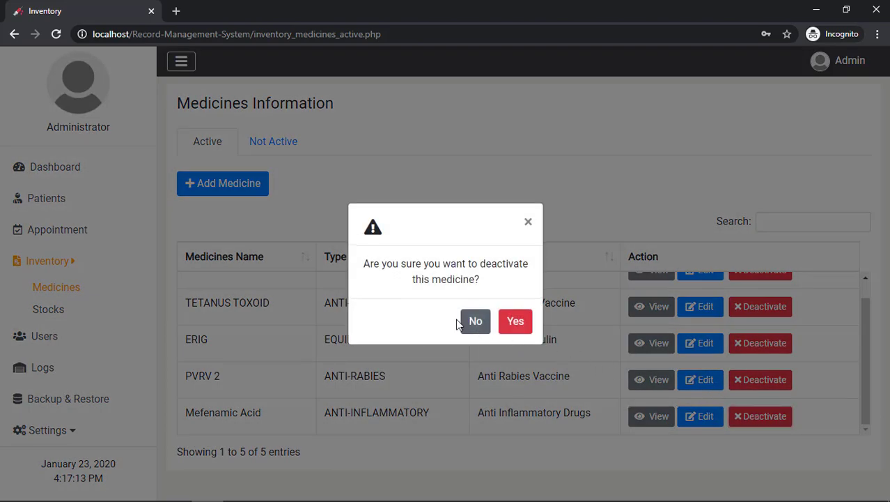
left_click(517, 321)
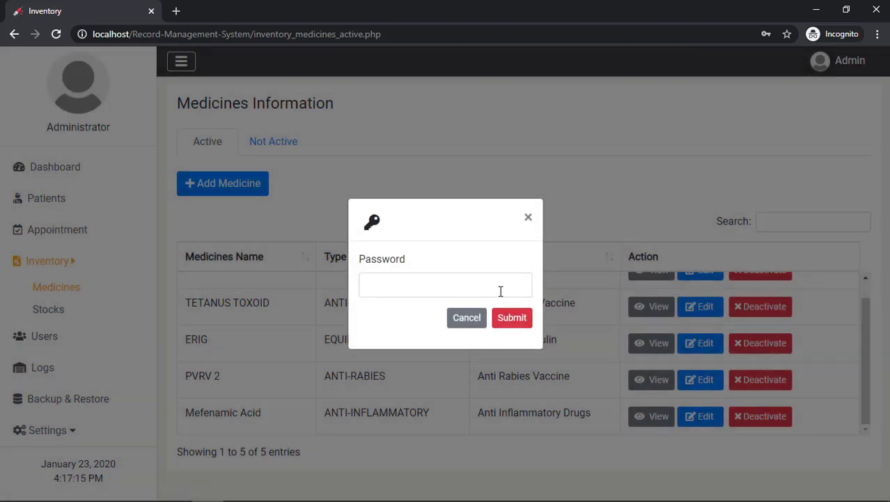
left_click(501, 291)
type("1234")
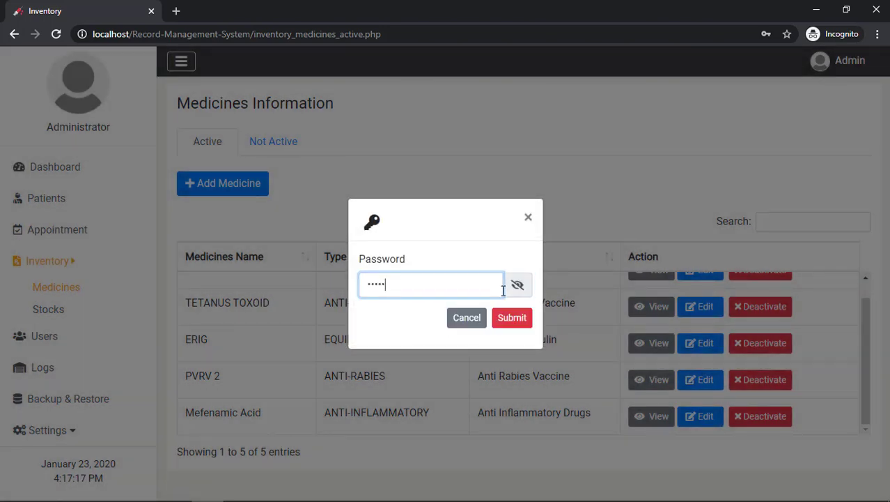
left_click(518, 287)
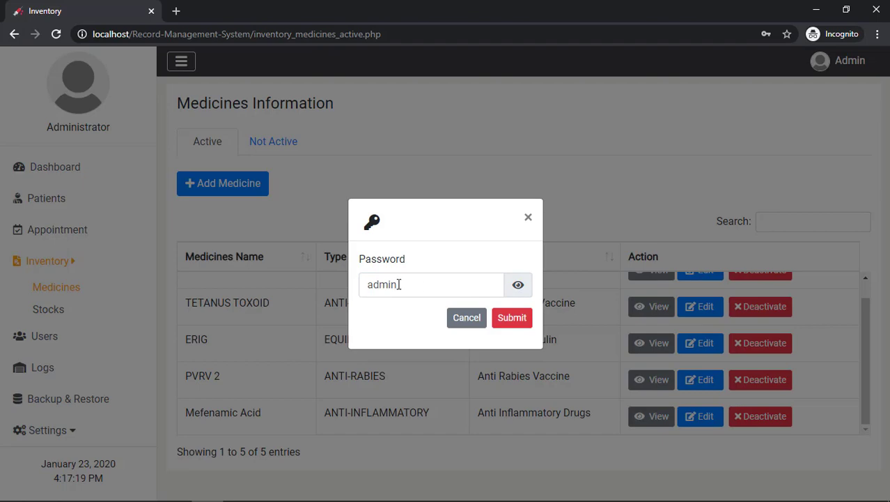
double_click(430, 292)
left_click(429, 293)
left_click(540, 318)
left_click(514, 322)
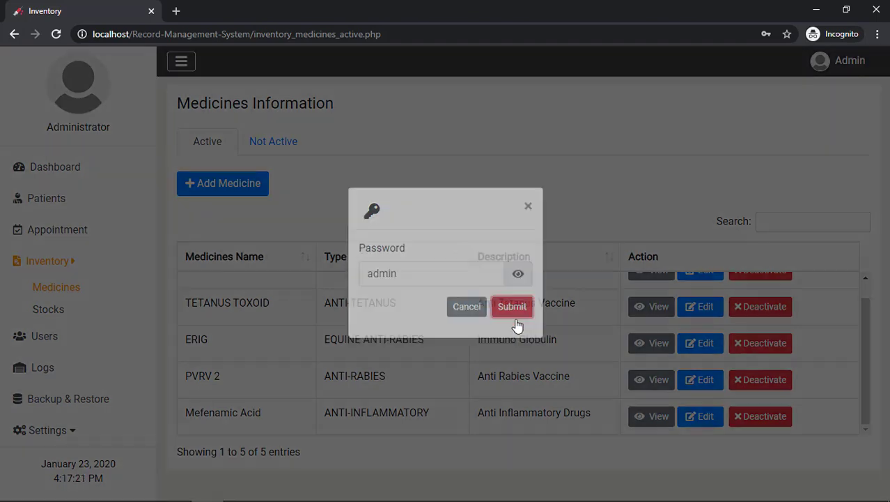
left_click(510, 314)
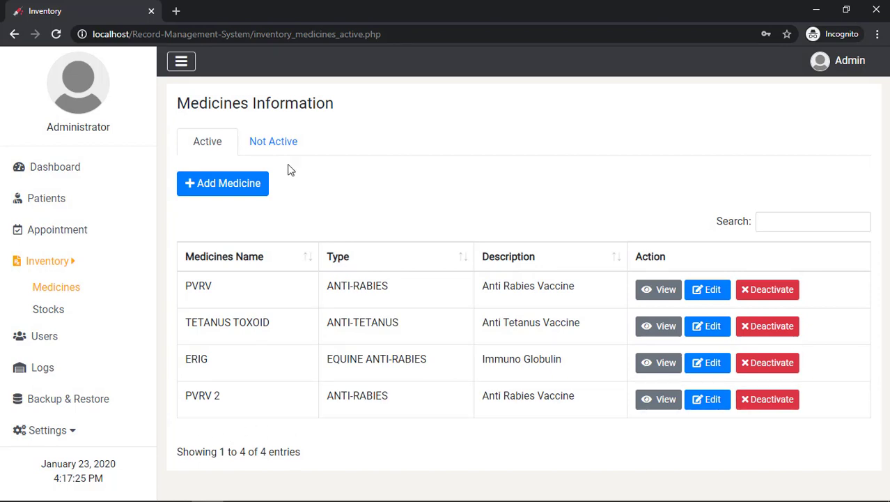
Reactivate Mefenamic Acid from the Not Active list with the password, then return to Active medicines
left_click(273, 152)
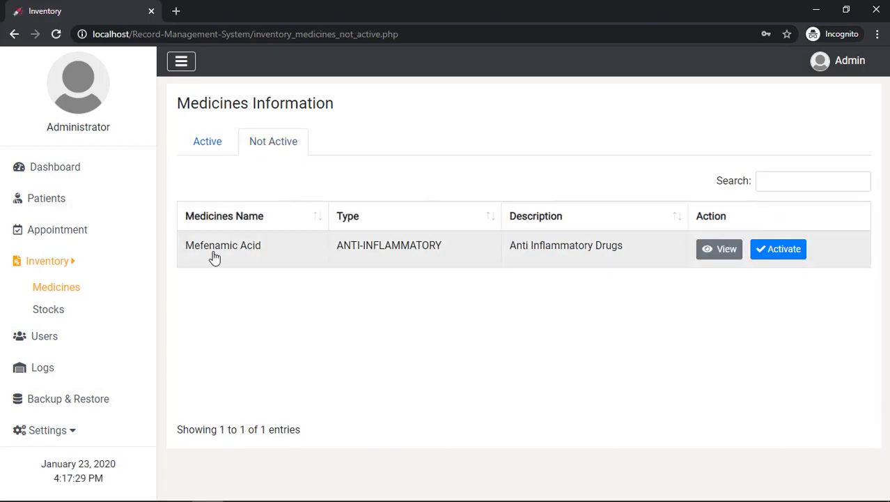
left_click(734, 254)
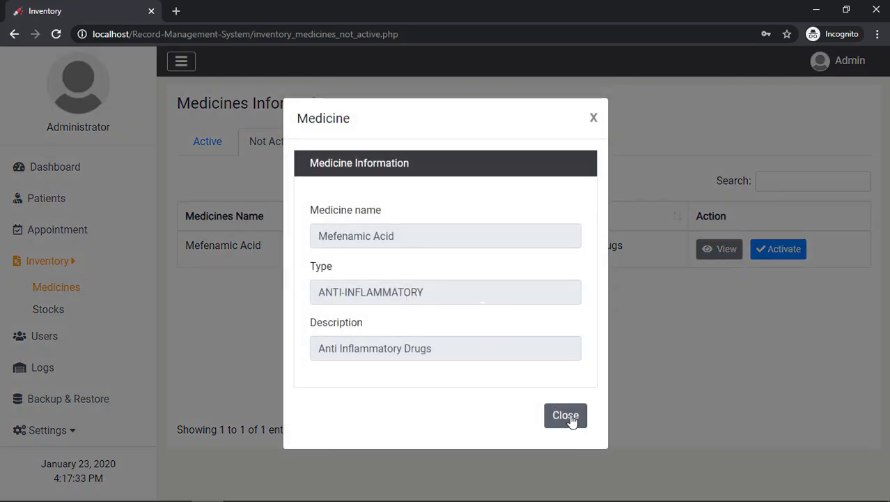
left_click(570, 418)
left_click(773, 252)
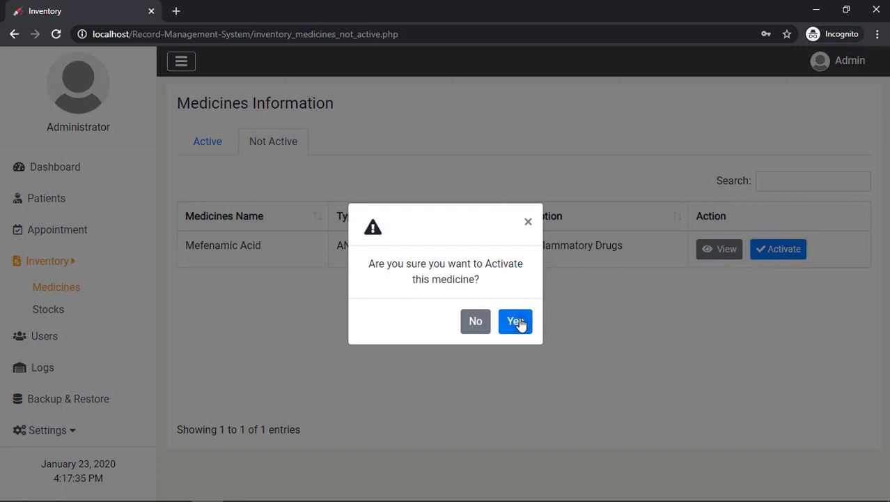
left_click(517, 322)
left_click(510, 293)
type("admin")
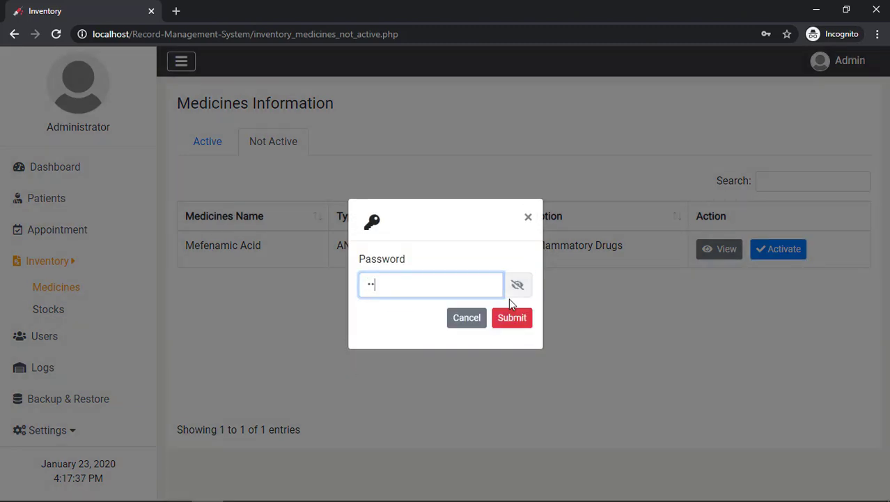
left_click(510, 305)
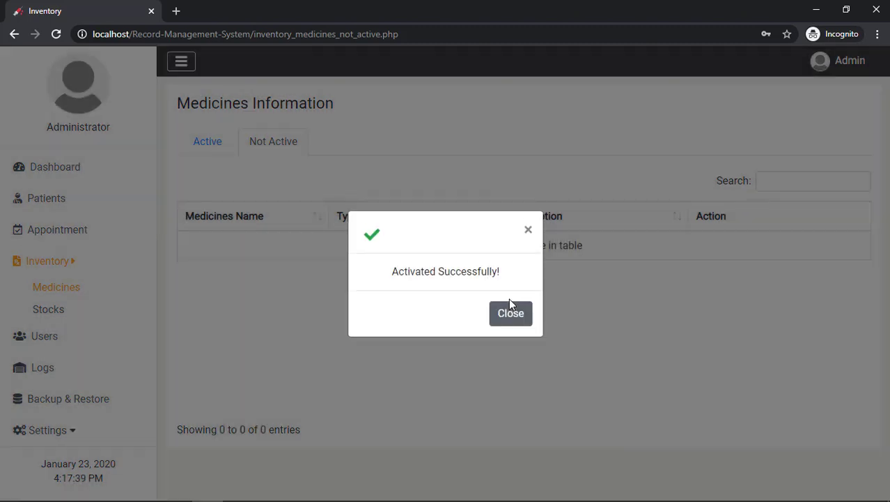
left_click(511, 314)
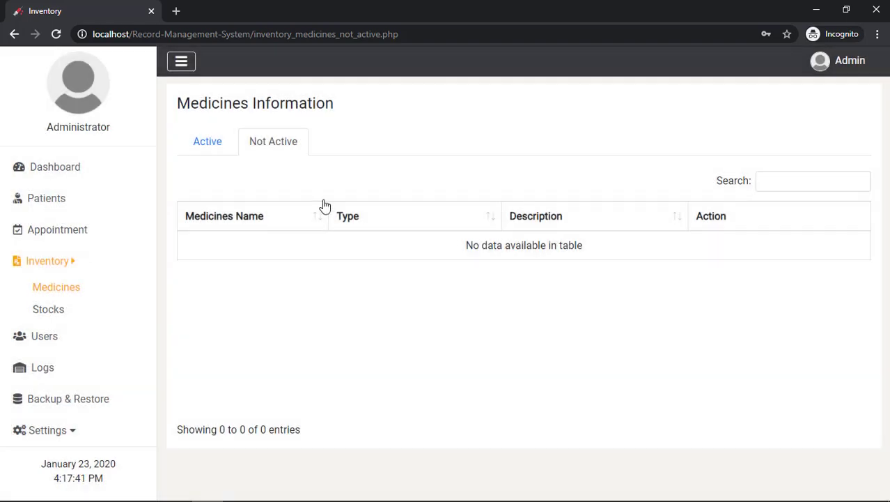
left_click(212, 150)
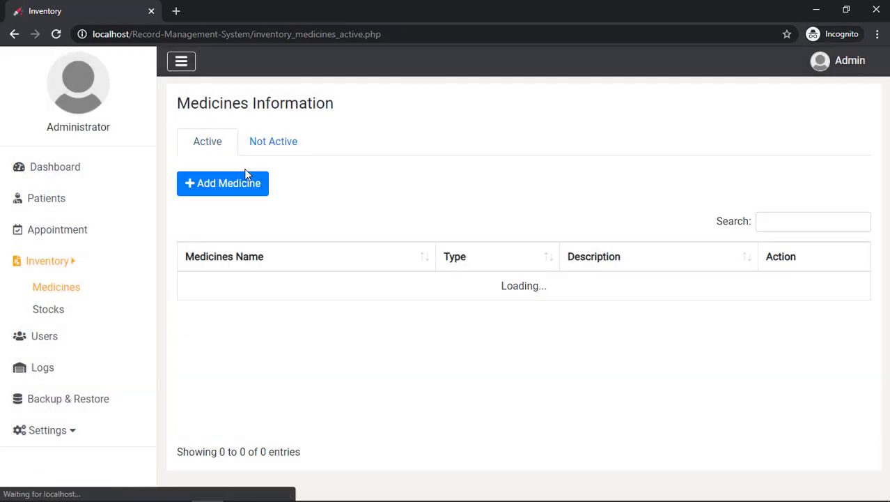
Start an Add Stocks entry with Mefenamic Acid selected, ready to enter quantity 5
scroll(310, 302, "down", 1)
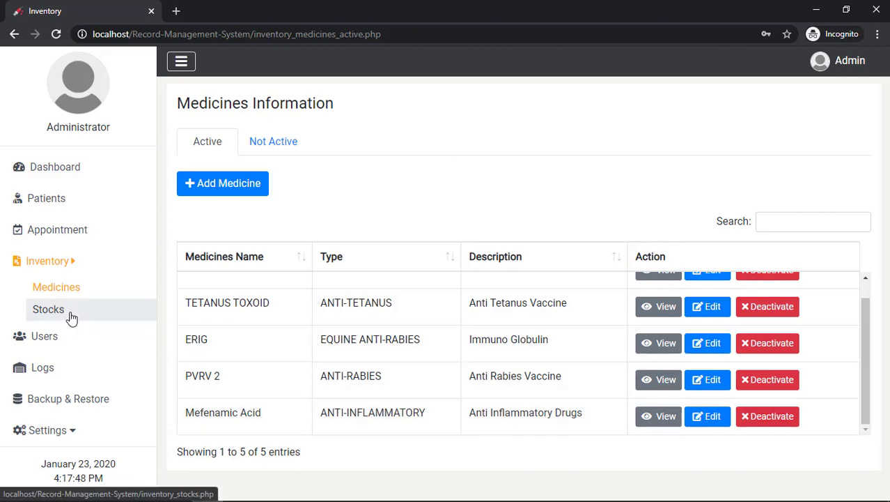
left_click(70, 319)
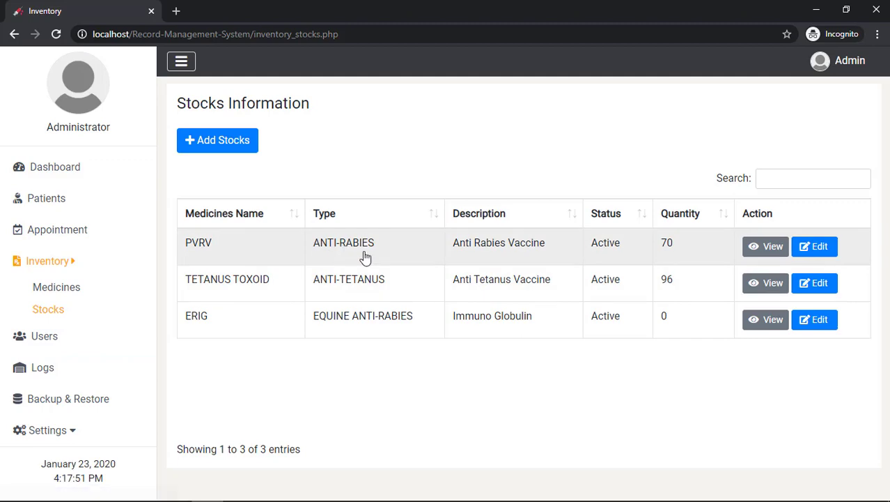
left_click(216, 151)
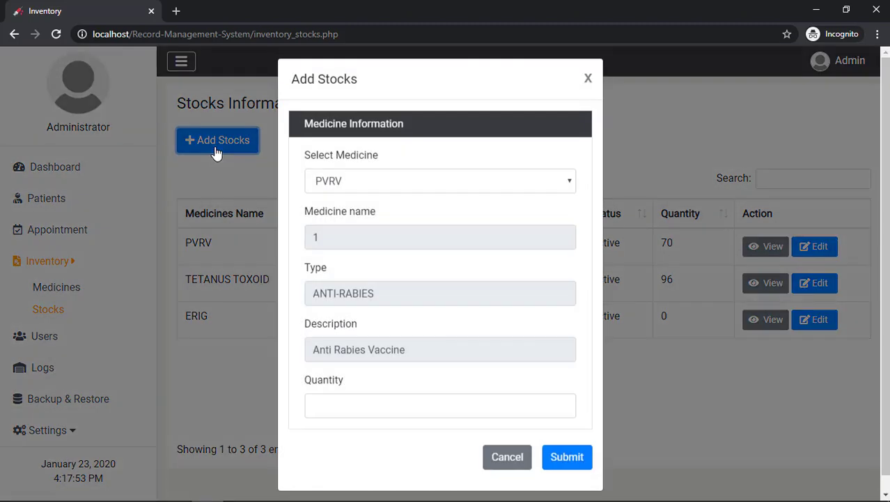
left_click(384, 198)
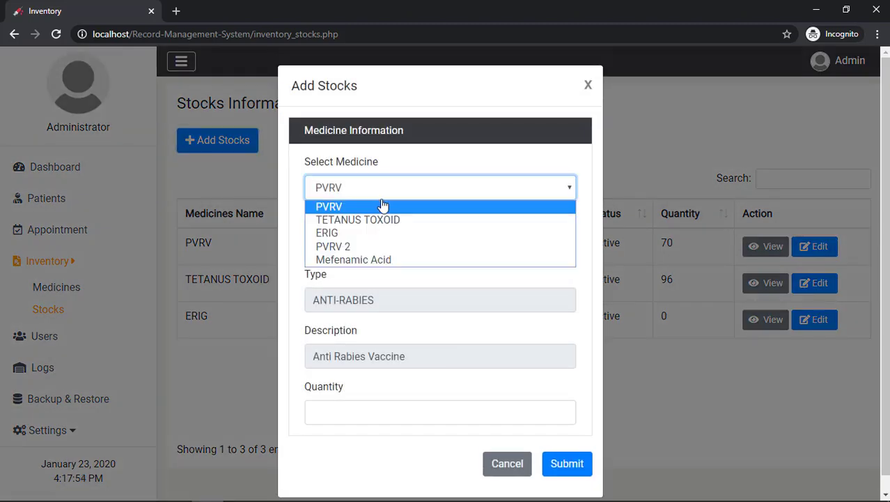
left_click(373, 260)
scroll(387, 350, "down", 1)
left_click(386, 397)
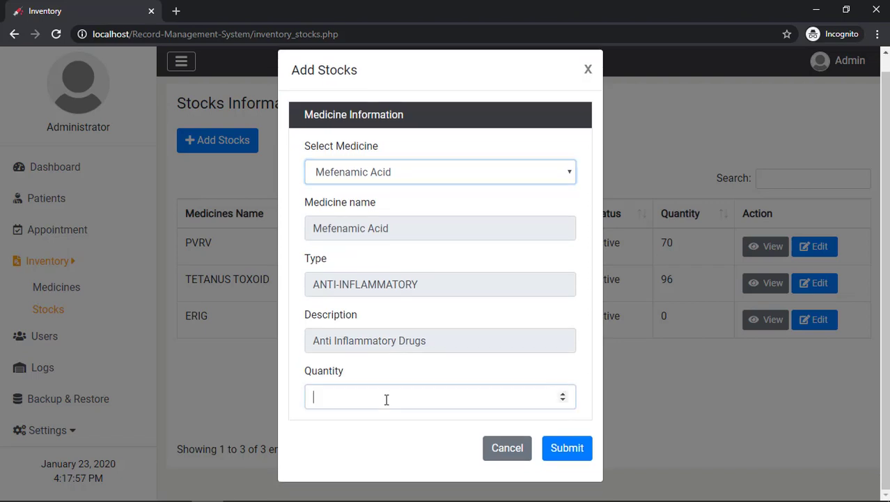
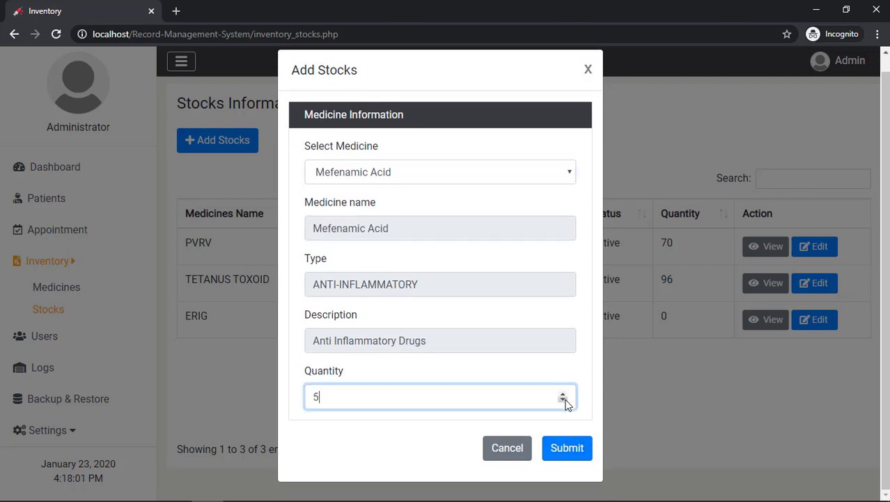
Submit the new Mefenamic Acid stock entry, then edit its quantity to 10
left_click(578, 446)
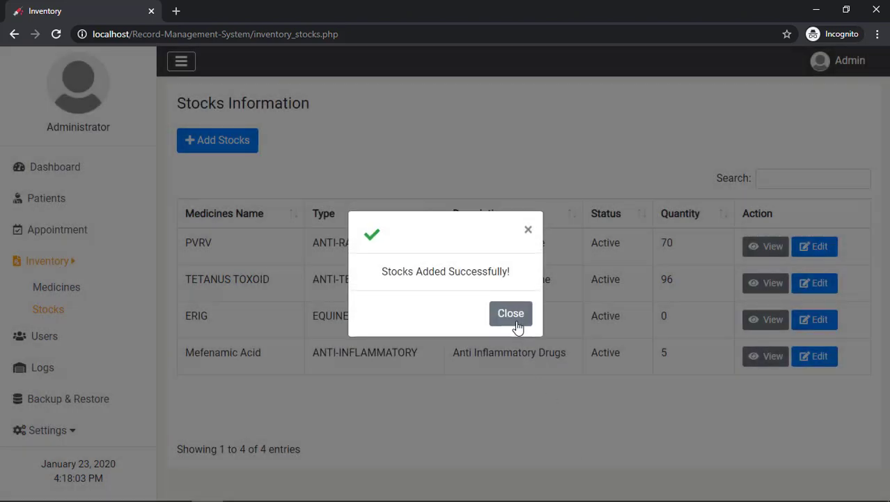
left_click(517, 328)
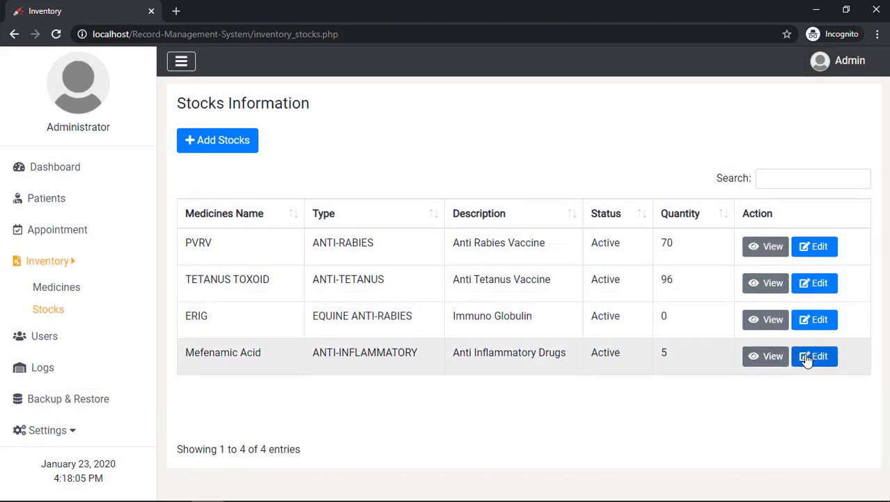
left_click(808, 357)
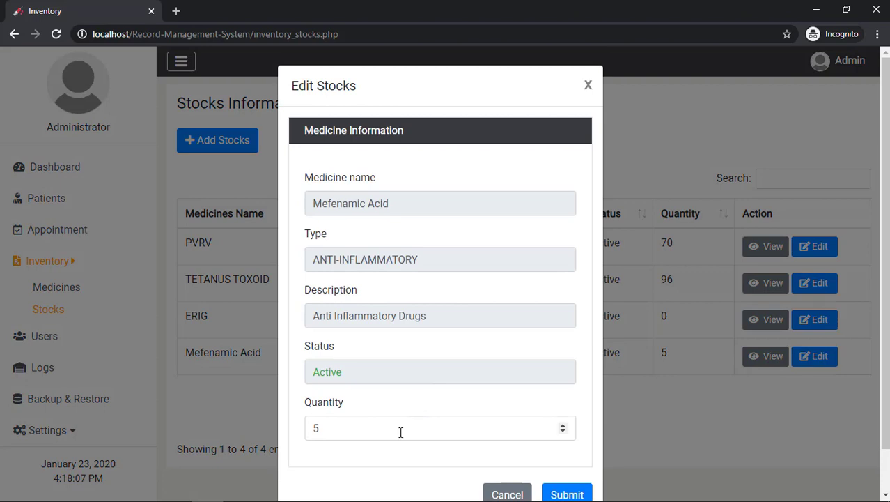
left_click(400, 432)
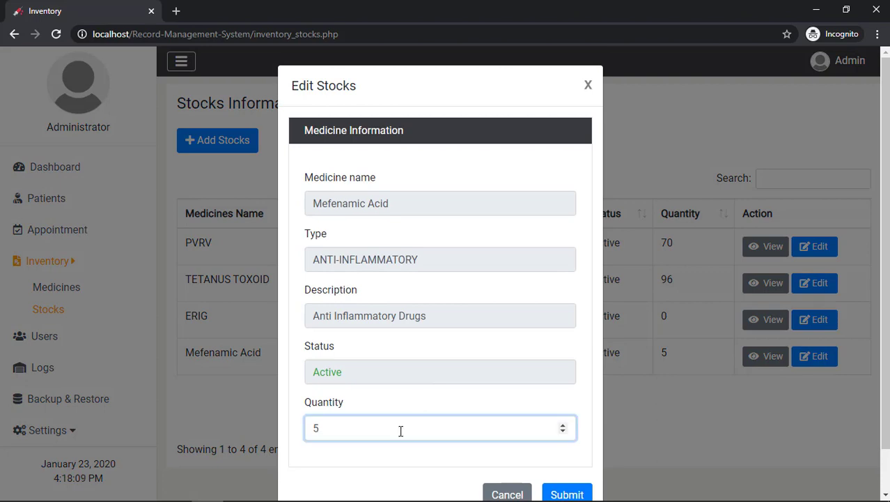
type("10")
scroll(432, 391, "down", 1)
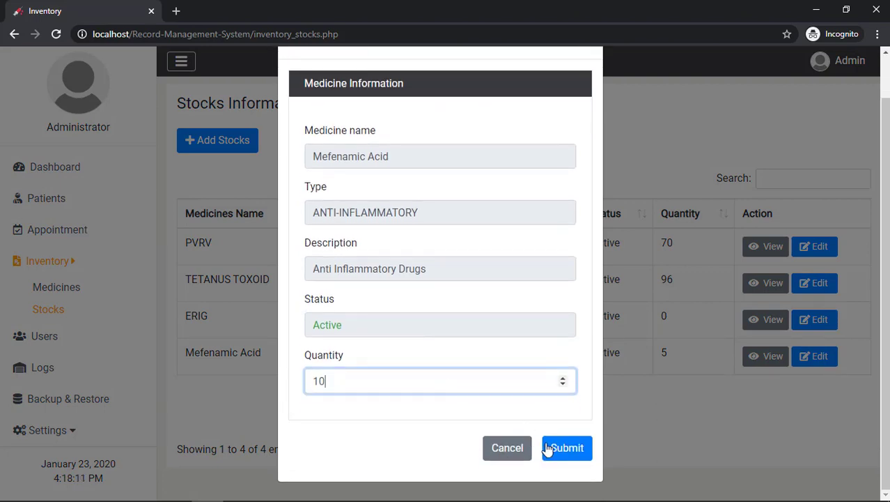
left_click(551, 449)
left_click(515, 319)
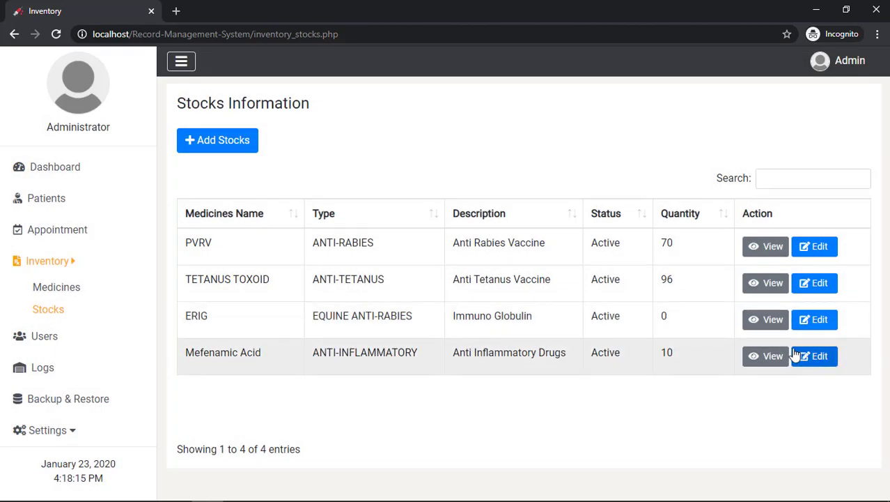
Add another stock entry of 5 units for Mefenamic Acid
left_click(215, 144)
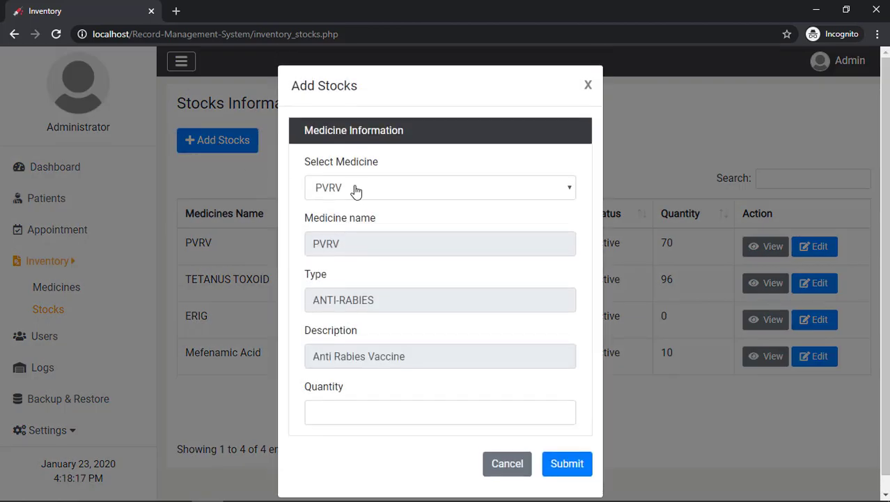
left_click(355, 191)
left_click(343, 259)
left_click(372, 414)
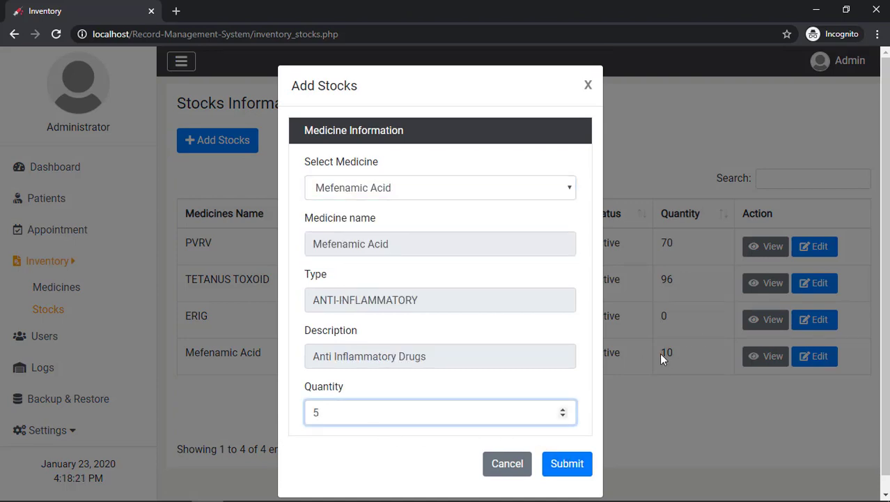
left_click(555, 463)
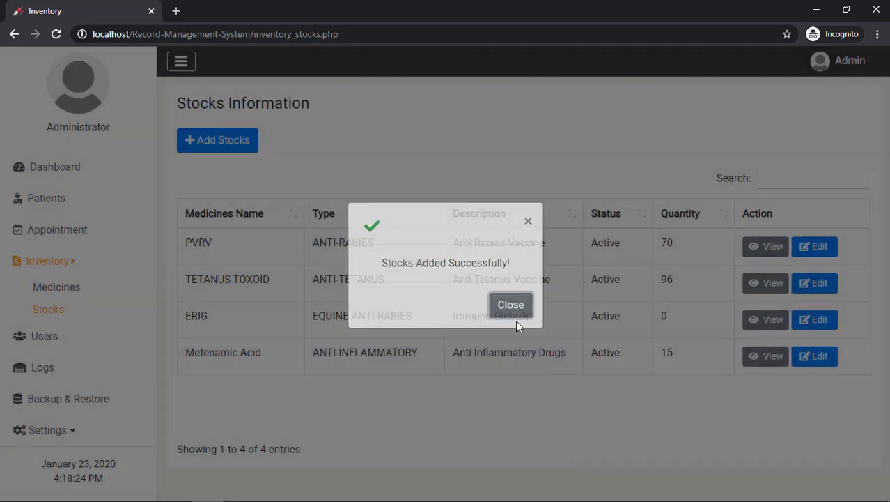
left_click(513, 307)
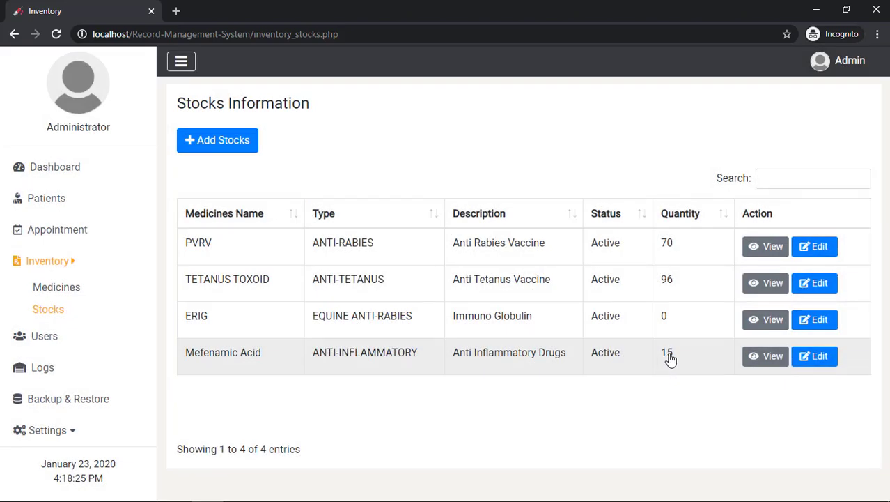
View the Mefenamic Acid stock details showing quantity 15, then close them
left_click(767, 362)
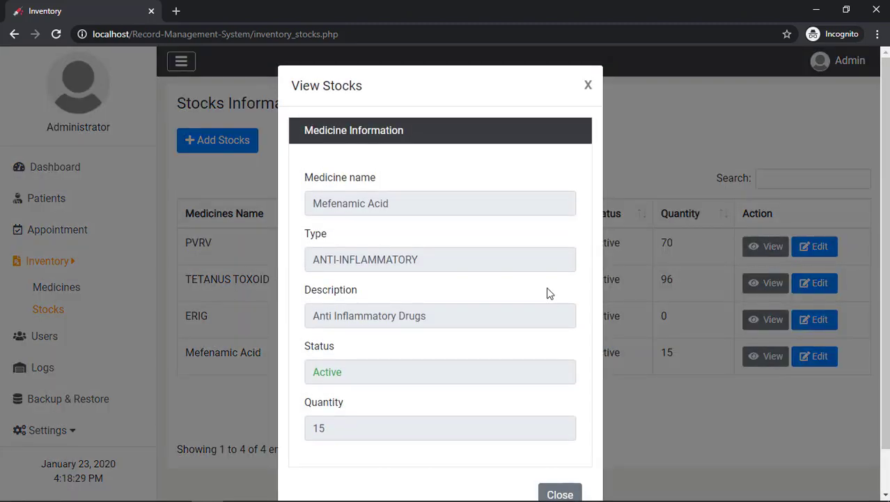
scroll(547, 296, "down", 1)
left_click(308, 389)
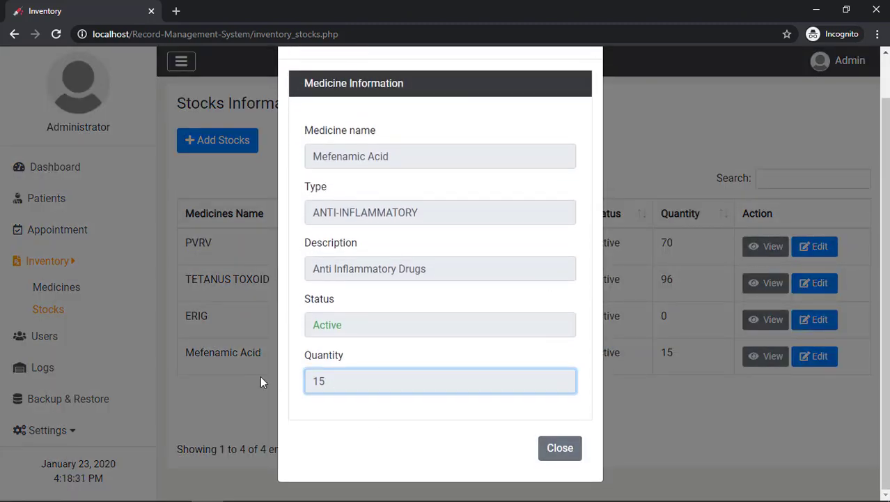
left_click(559, 448)
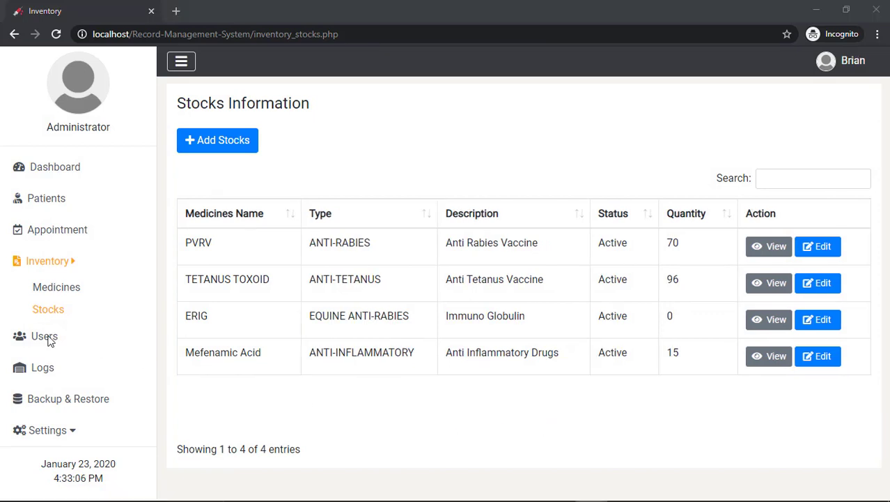
Open the Create User form from Users and submit it empty to reveal required fields
left_click(50, 339)
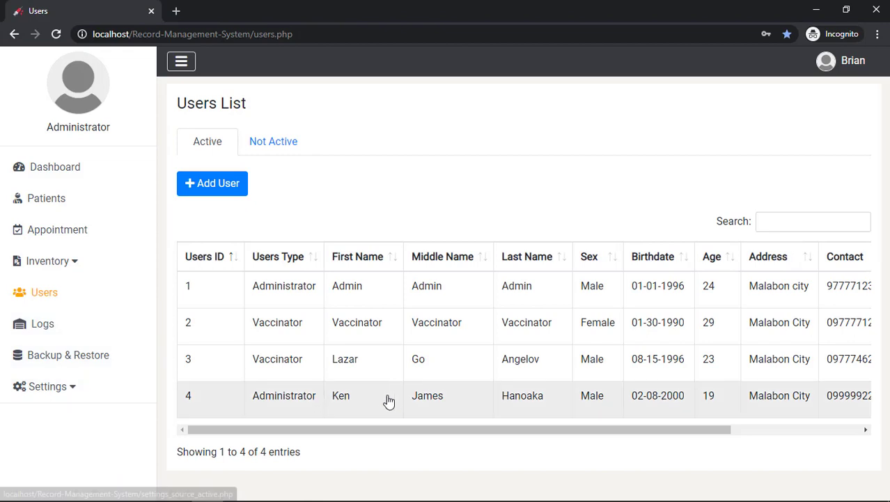
left_click_drag(411, 430, 347, 421)
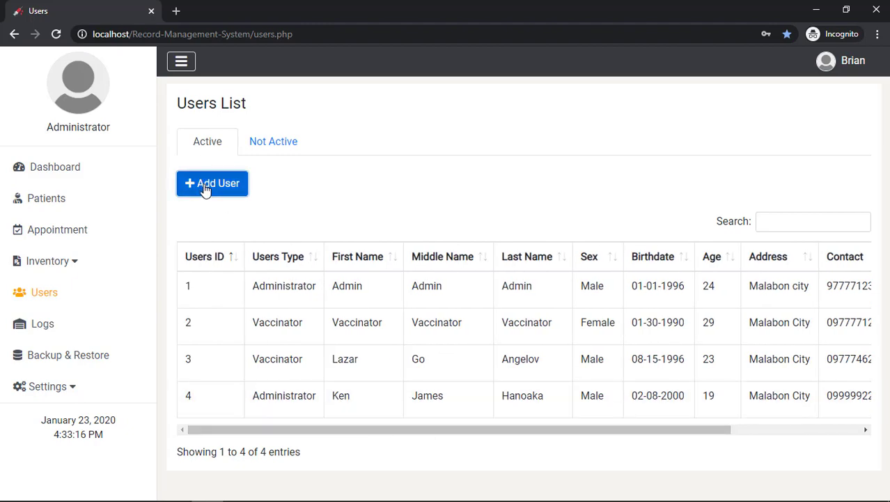
left_click(207, 189)
scroll(397, 202, "down", 2)
scroll(338, 230, "up", 2)
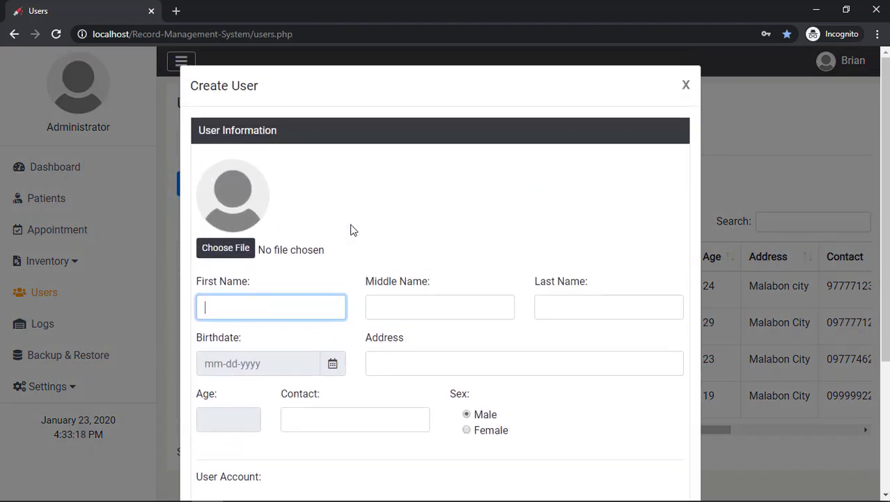
scroll(352, 228, "down", 3)
left_click(684, 450)
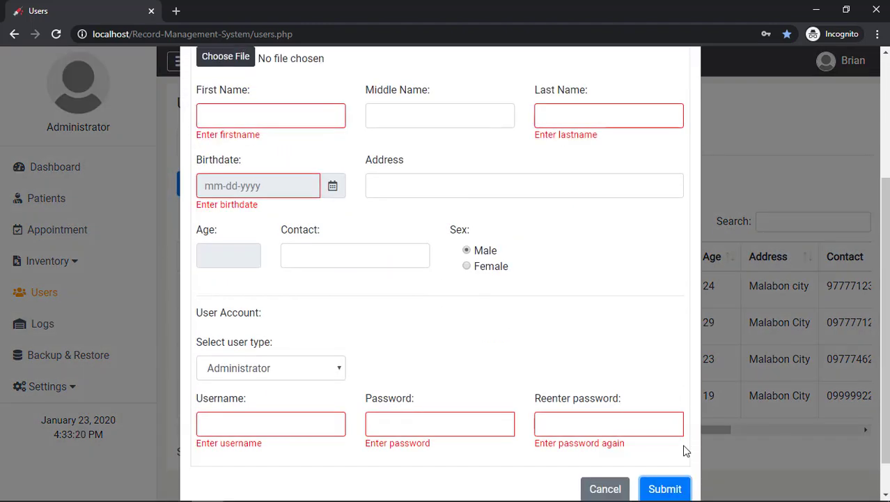
scroll(640, 284, "up", 3)
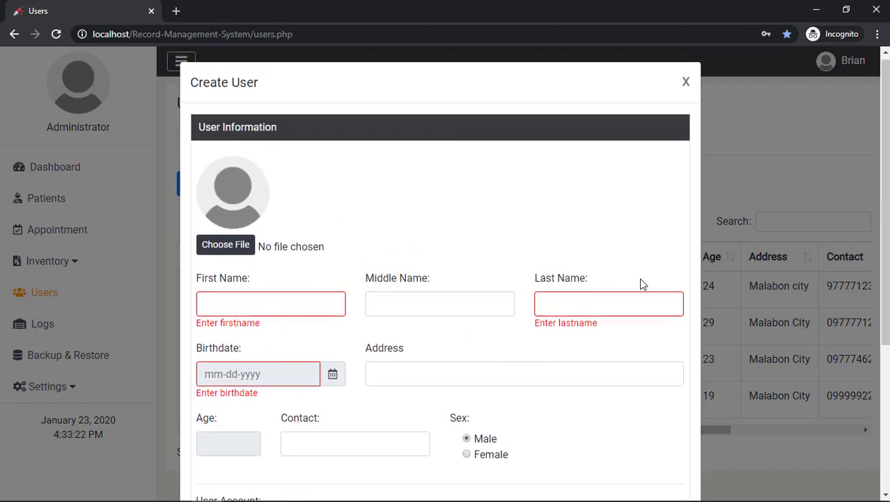
Fill in the user's first, middle and last name fields
left_click(322, 307)
type("Brian")
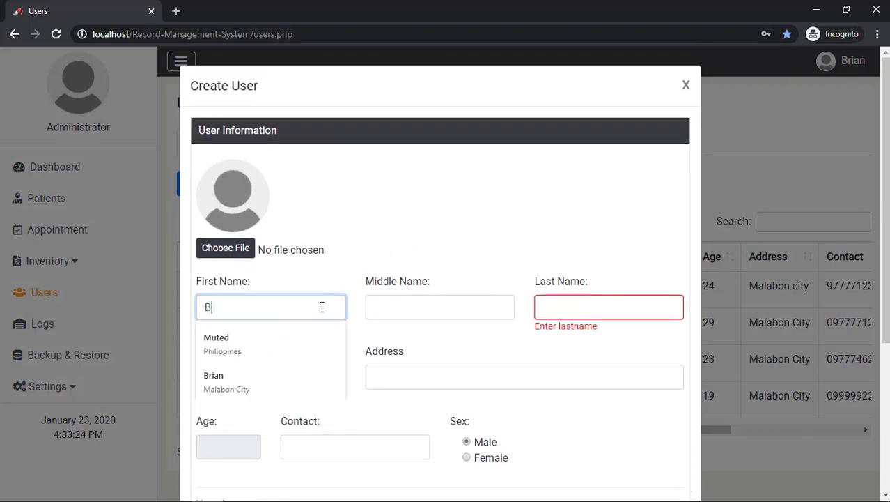
key("Tab")
type("Lav")
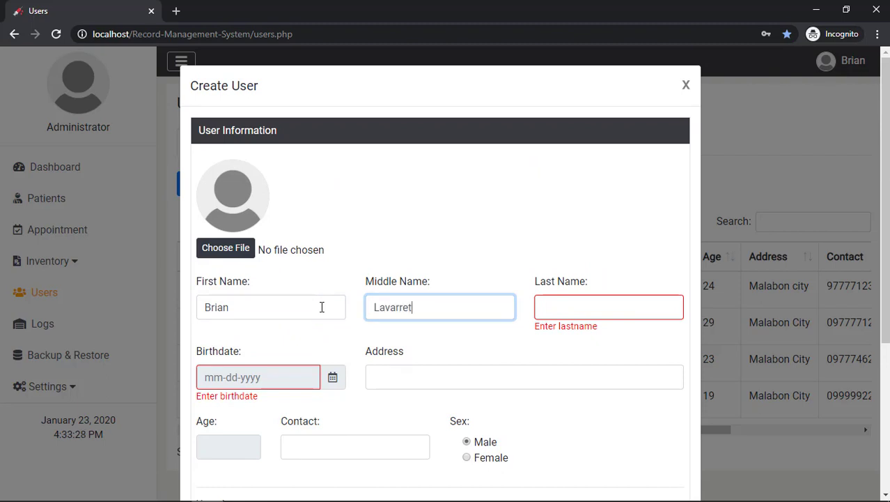
key("Tab")
type("B")
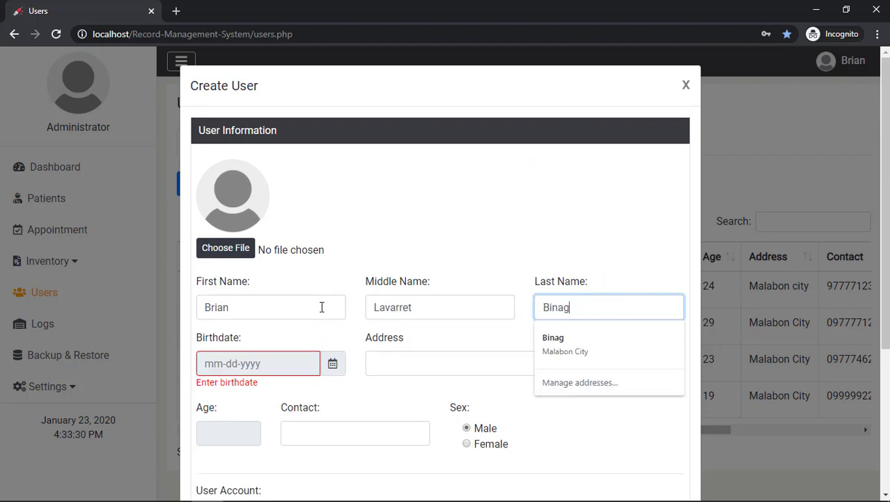
left_click(257, 357)
left_click(260, 217)
left_click(260, 219)
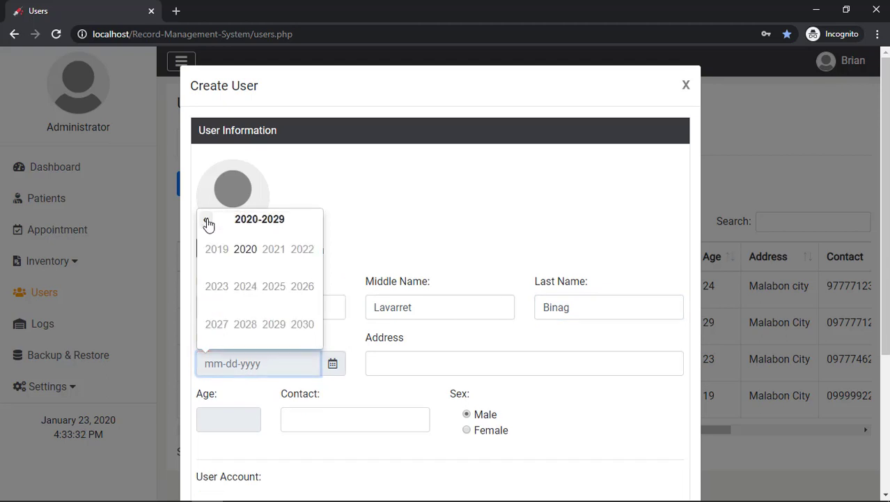
left_click(208, 220)
left_click(217, 248)
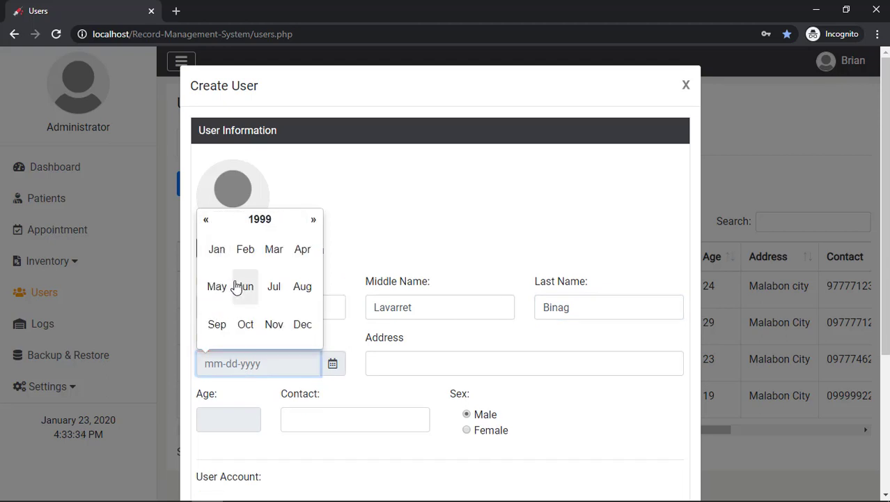
left_click(244, 286)
left_click(271, 286)
Enter the address and contact number, and attach Zyzz.jpg as the profile photo
left_click(416, 360)
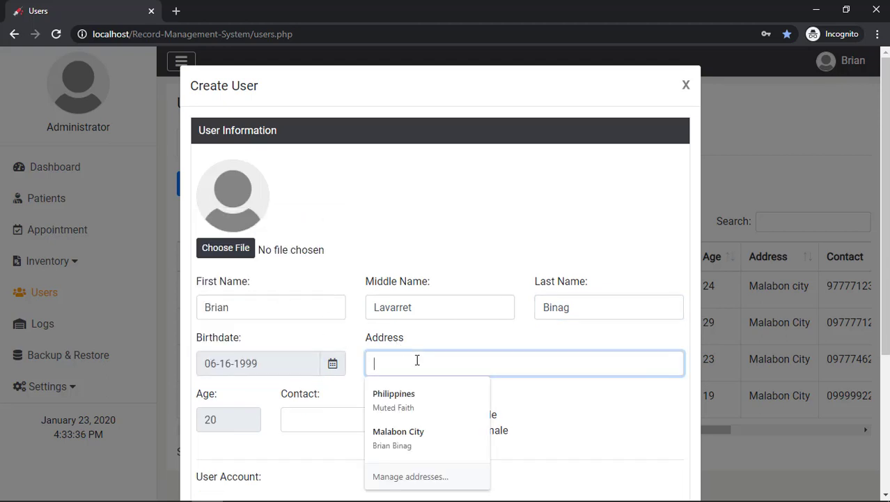
type("Malabon City")
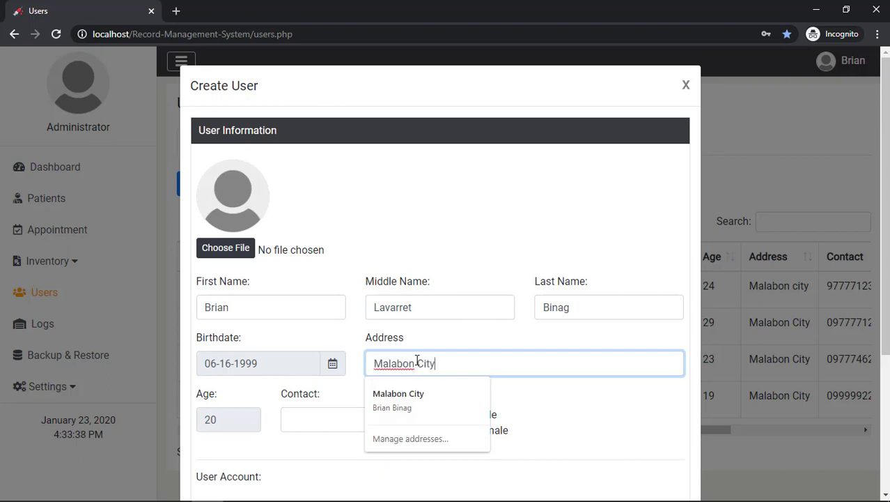
left_click(316, 419)
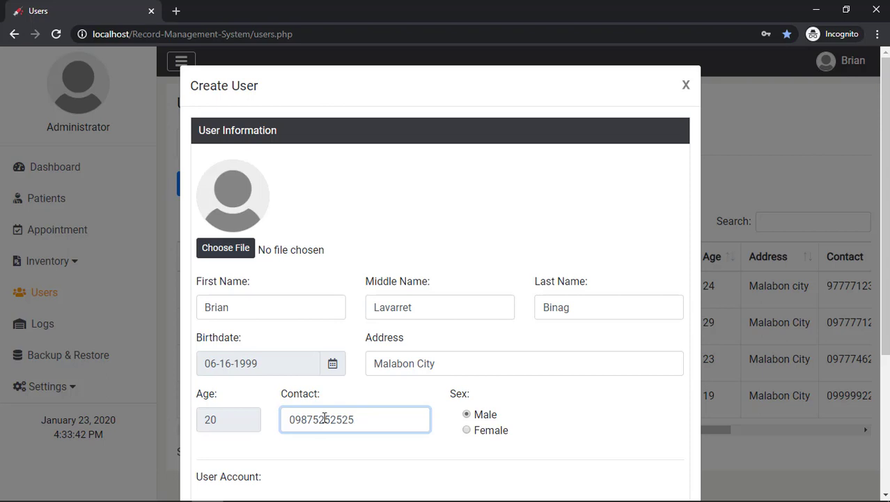
left_click(244, 255)
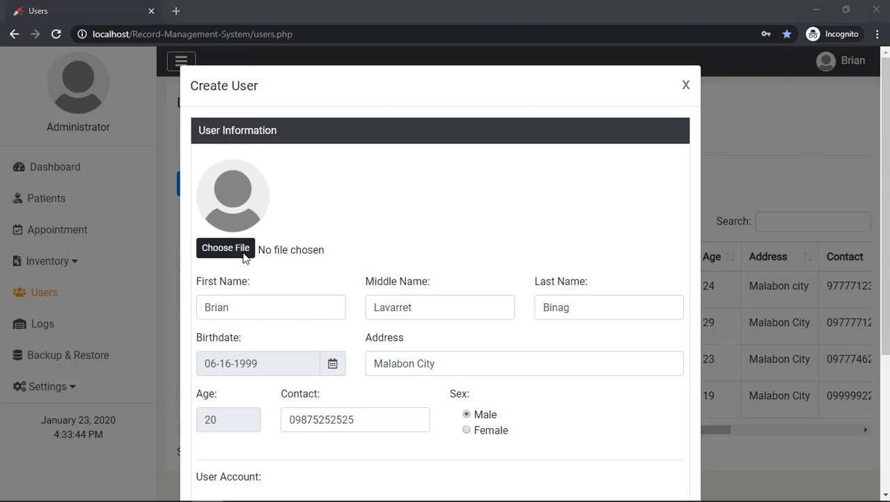
scroll(370, 277, "down", 1)
left_click(392, 274)
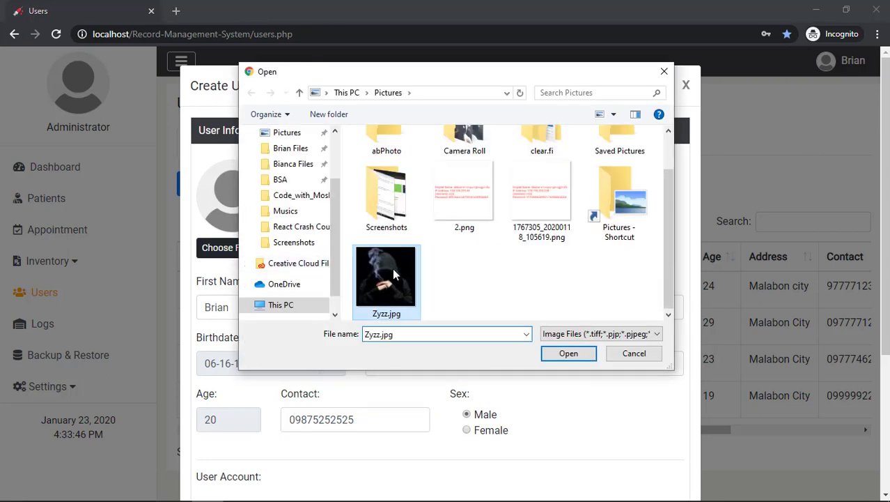
left_click(567, 353)
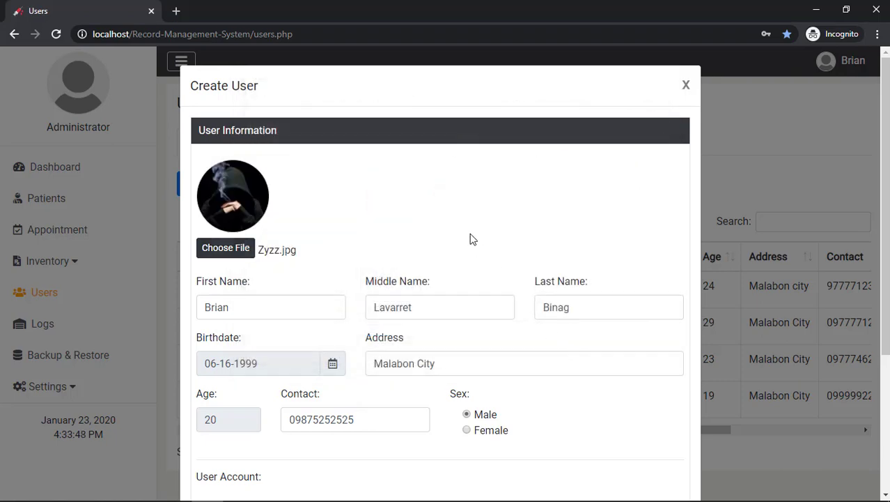
scroll(470, 238, "down", 3)
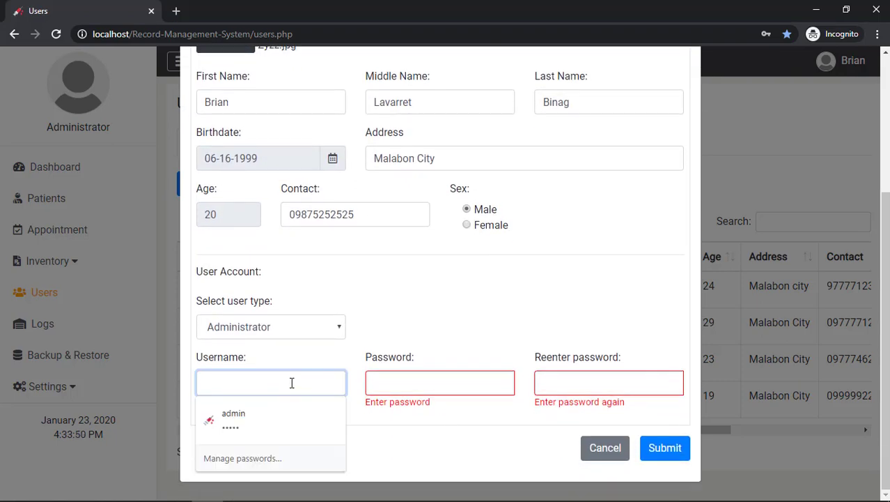
Enter a username and the account password twice, then submit the registration
type("brian")
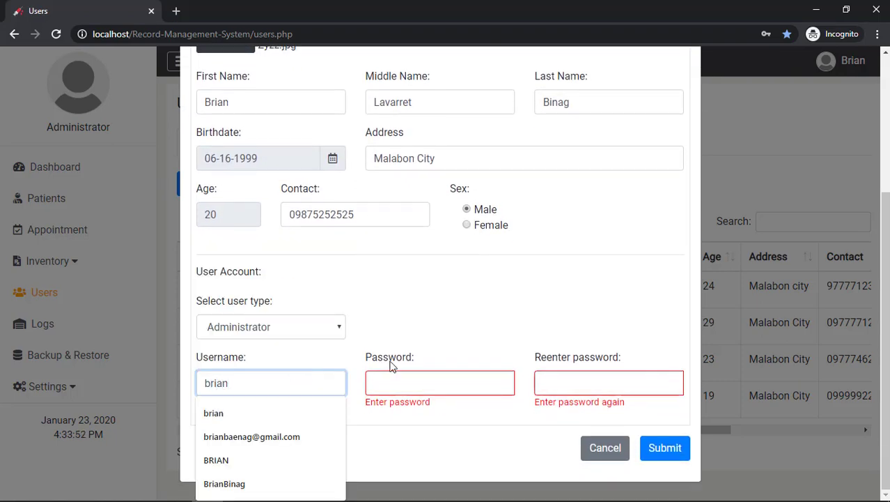
left_click(399, 381)
type("admin")
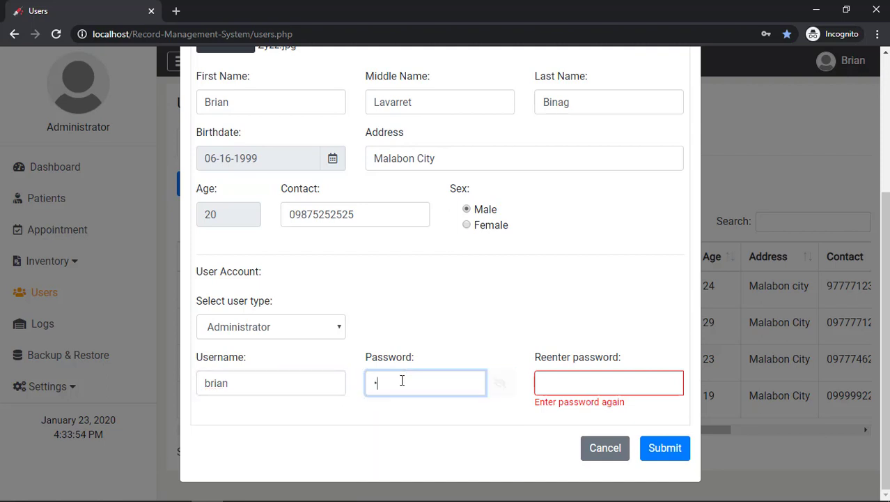
key("Tab")
type("ad")
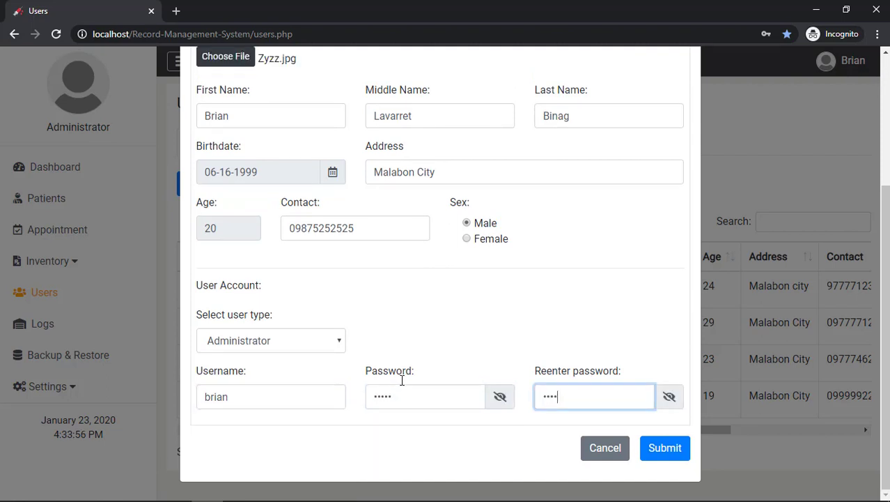
left_click(666, 451)
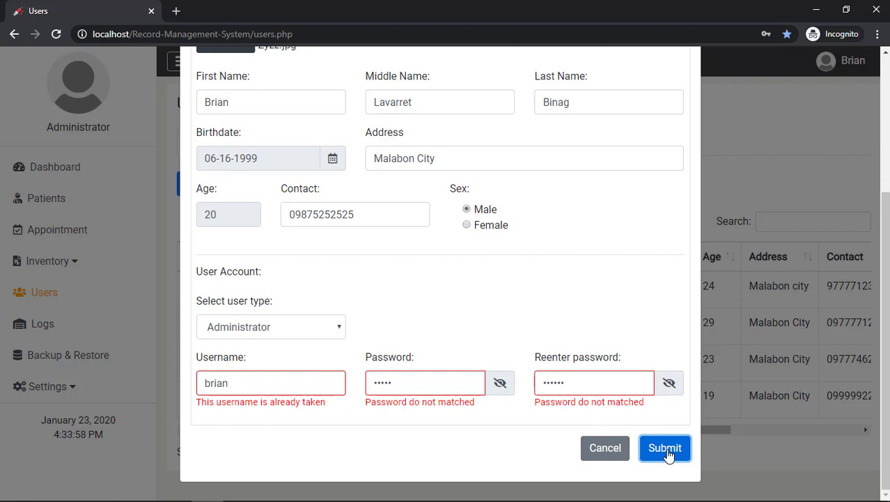
Change the taken username, make the two passwords match, and resubmit
left_click(302, 379)
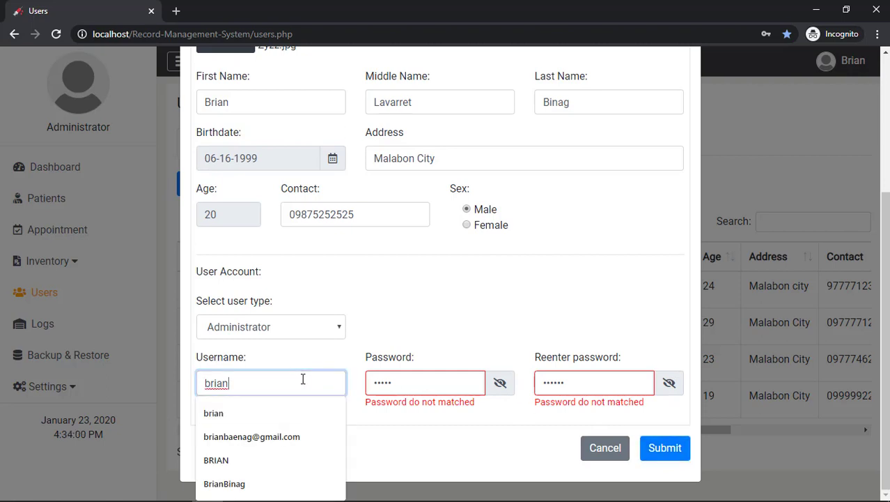
key("BackSpace")
type("n321")
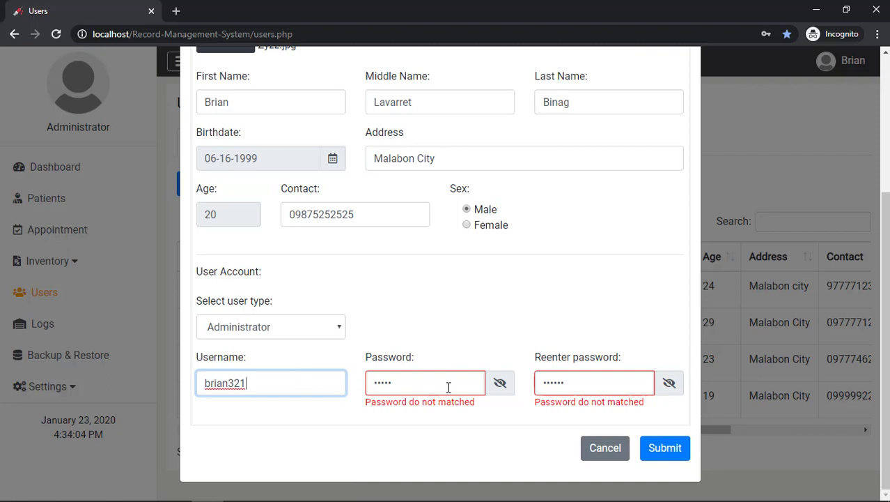
left_click(502, 385)
left_click(669, 385)
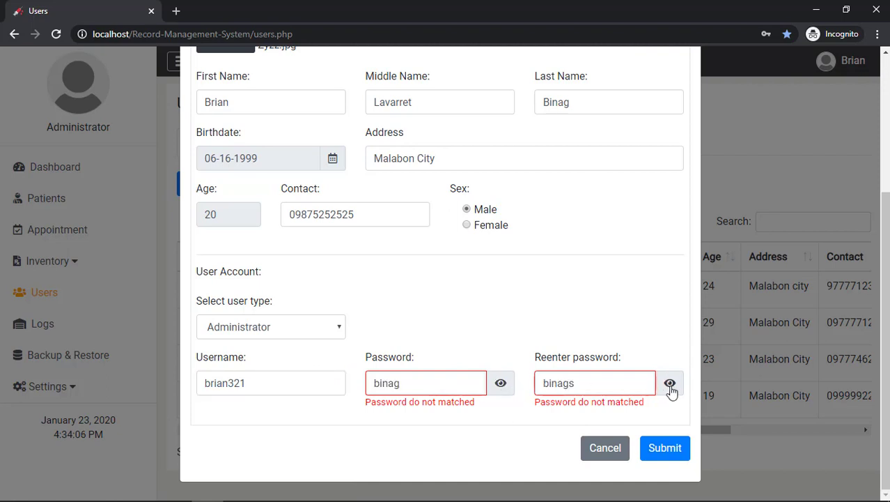
left_click(617, 385)
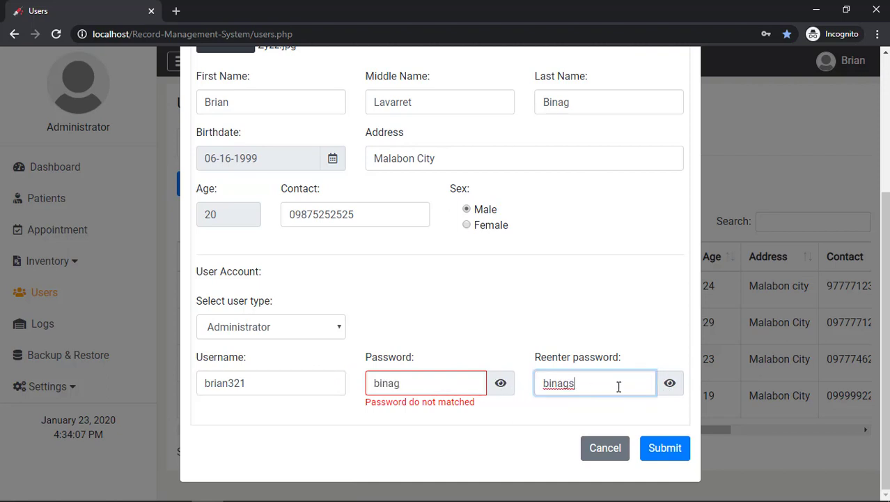
left_click(665, 450)
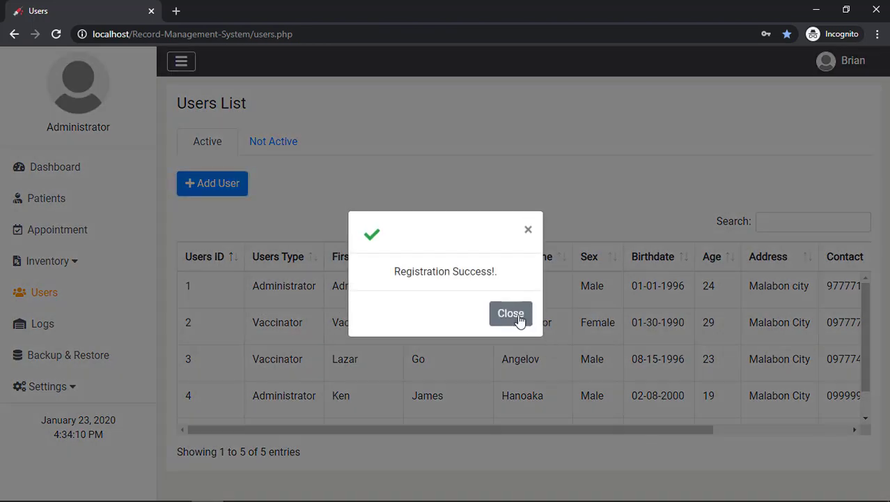
Dismiss the success message and open user 5's information, selecting the middle name
left_click(519, 320)
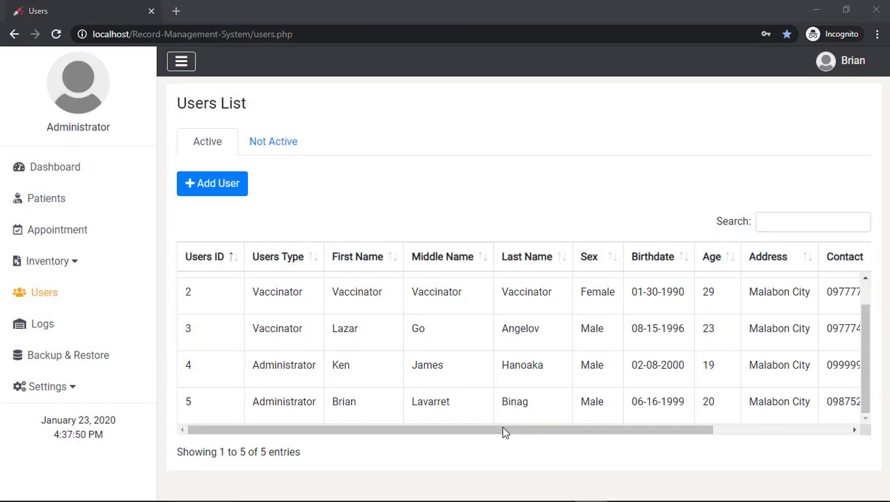
left_click(505, 430)
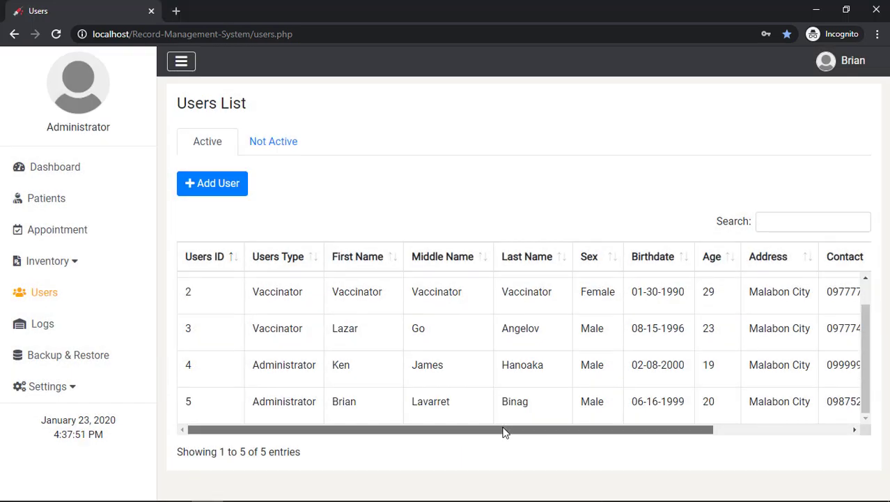
left_click_drag(498, 430, 340, 430)
left_click(460, 417)
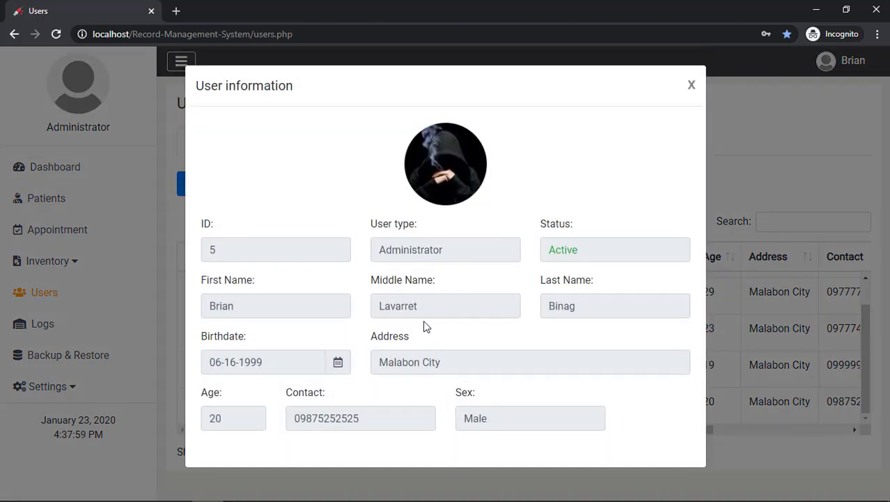
left_click(400, 307)
double_click(400, 306)
Close user 5's details, edit their middle name, and save the update
left_click(442, 306)
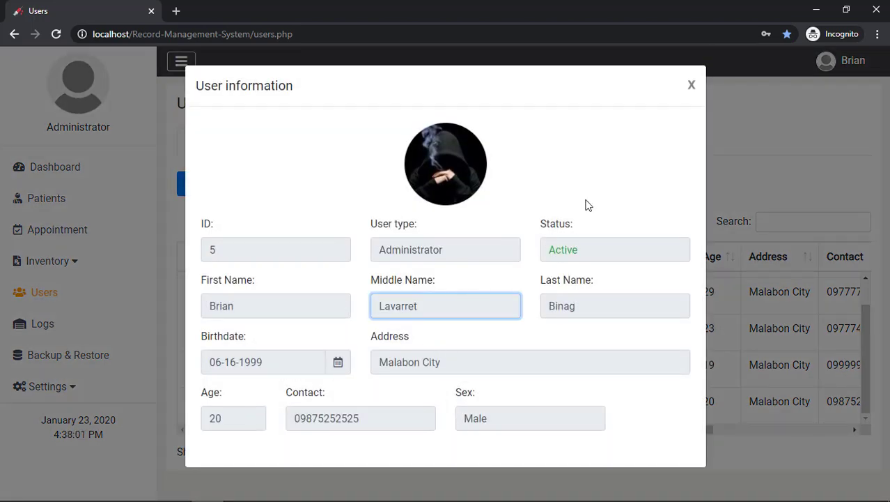
left_click(692, 85)
left_click_drag(620, 431, 774, 430)
left_click(757, 407)
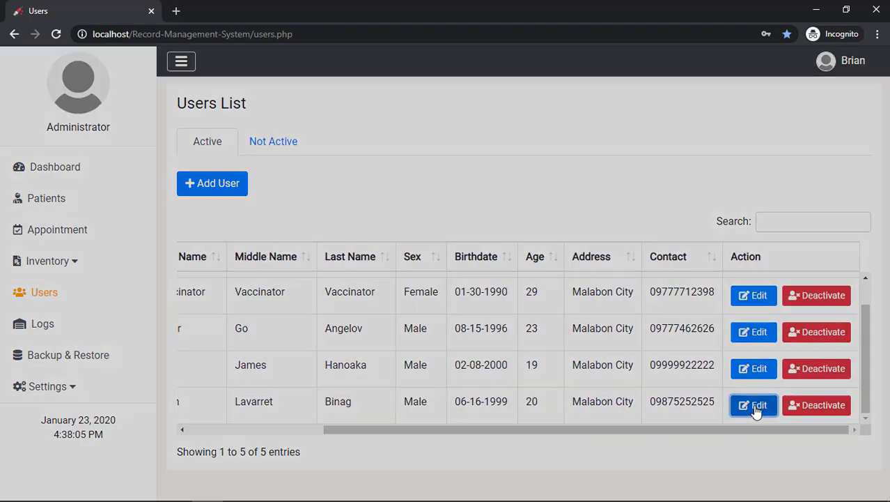
scroll(517, 255, "down", 2)
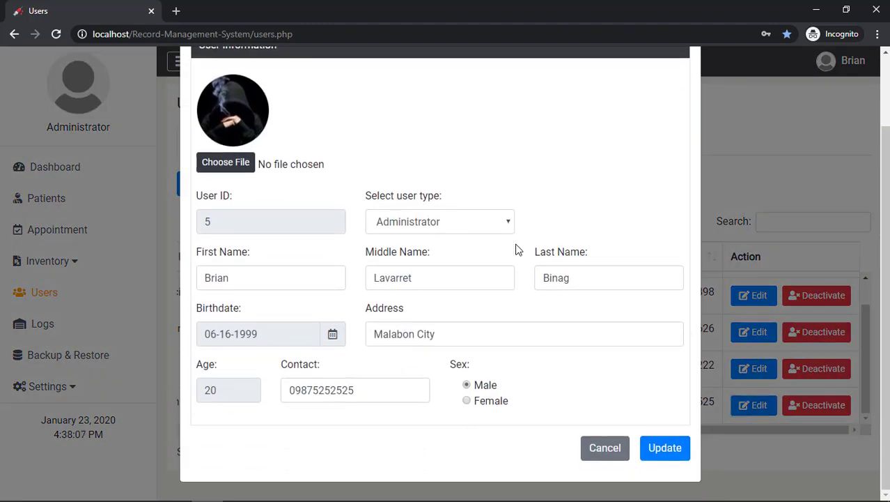
left_click(459, 277)
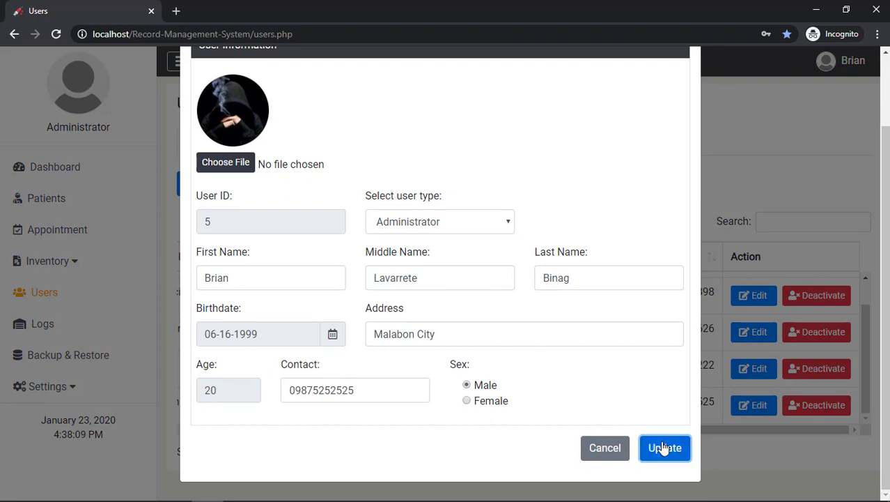
left_click(664, 448)
left_click(511, 314)
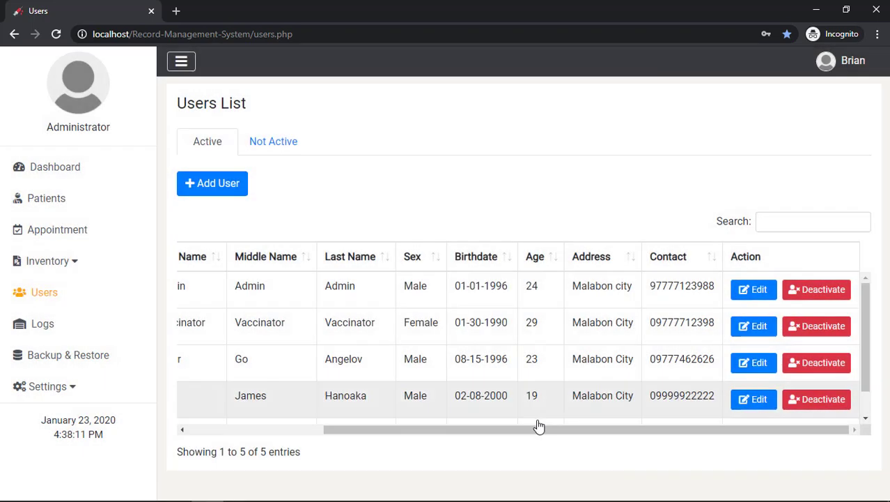
left_click_drag(523, 427, 350, 413)
scroll(382, 367, "down", 1)
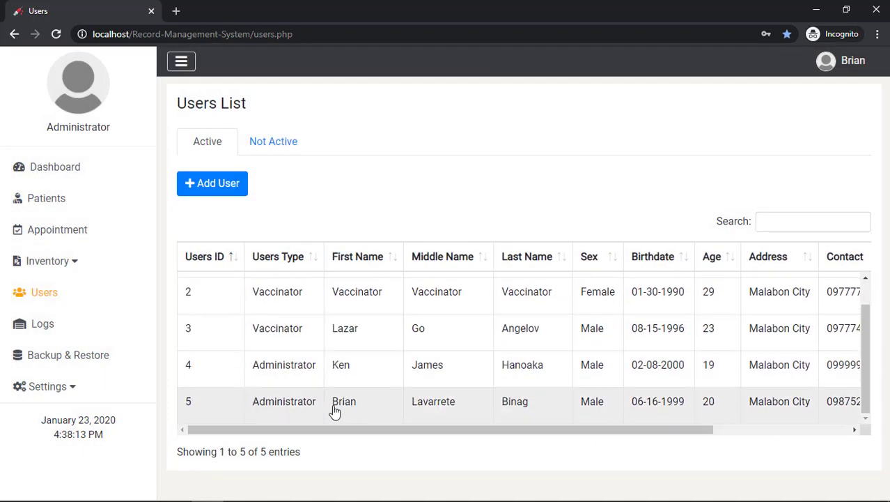
Log out of Admin and sign in with the new user's username and password
left_click(843, 61)
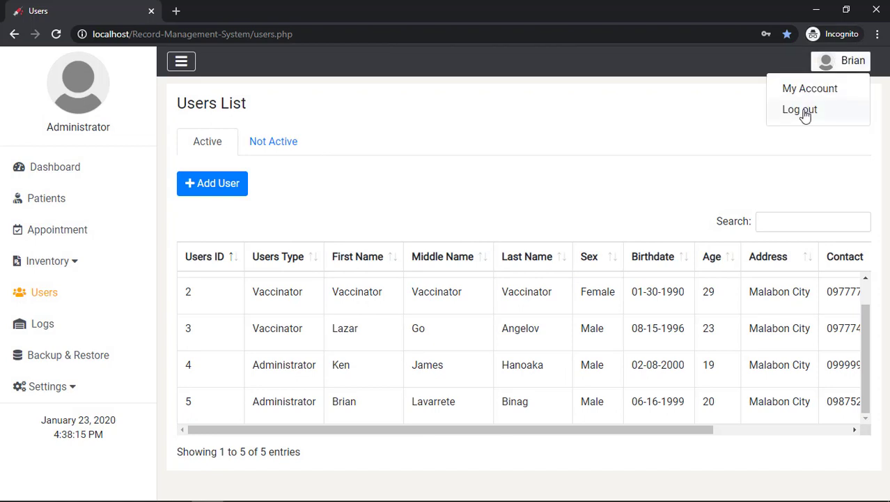
left_click(801, 110)
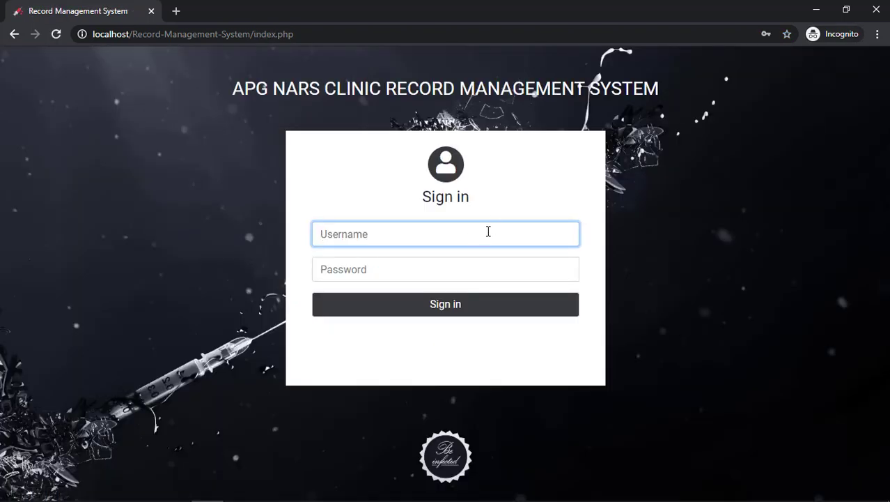
key("Tab")
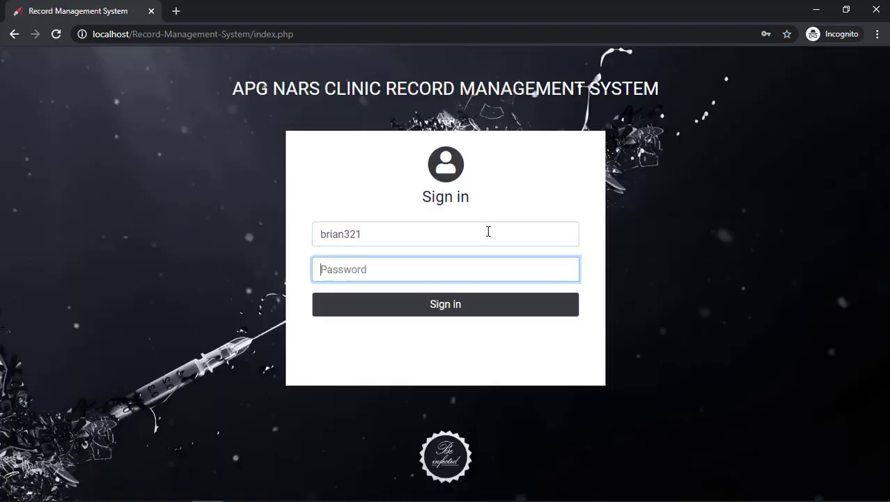
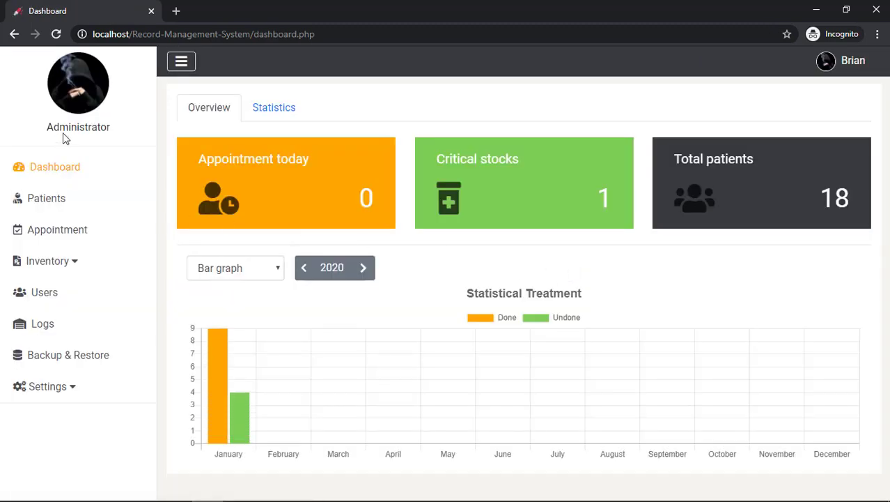
Log out of the new account and sign back in with the admin username and password
left_click(835, 66)
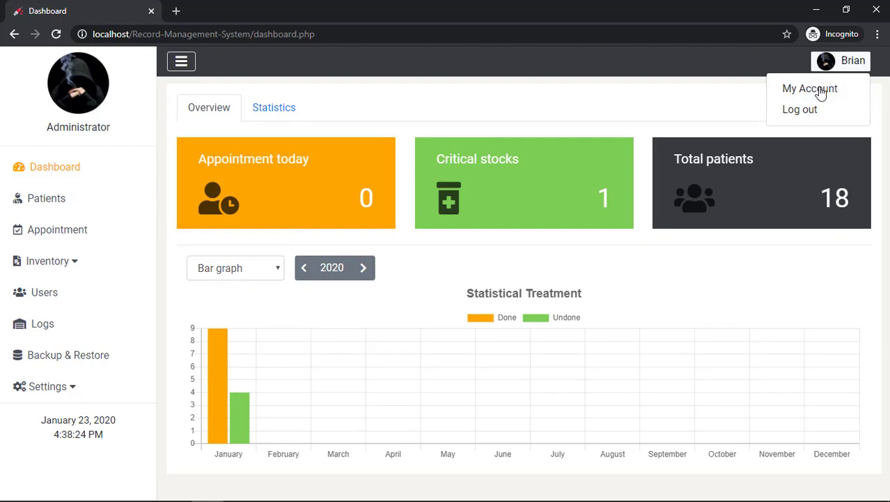
left_click(725, 93)
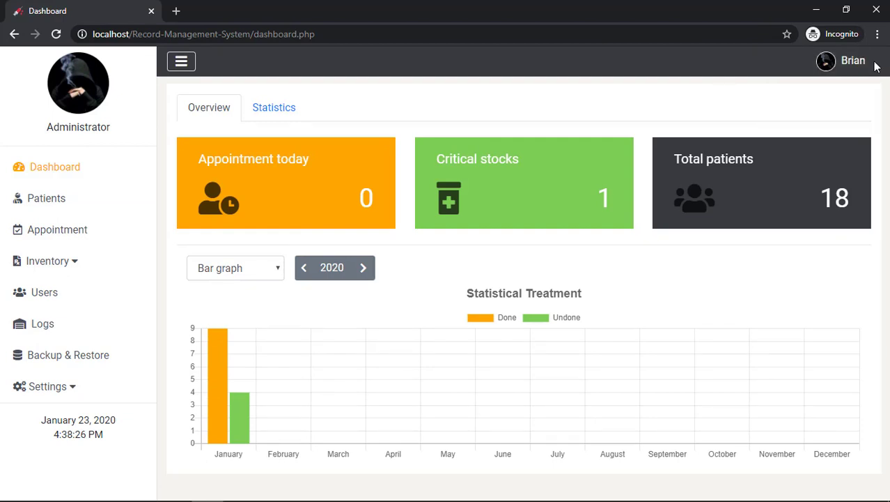
left_click(847, 62)
left_click(801, 110)
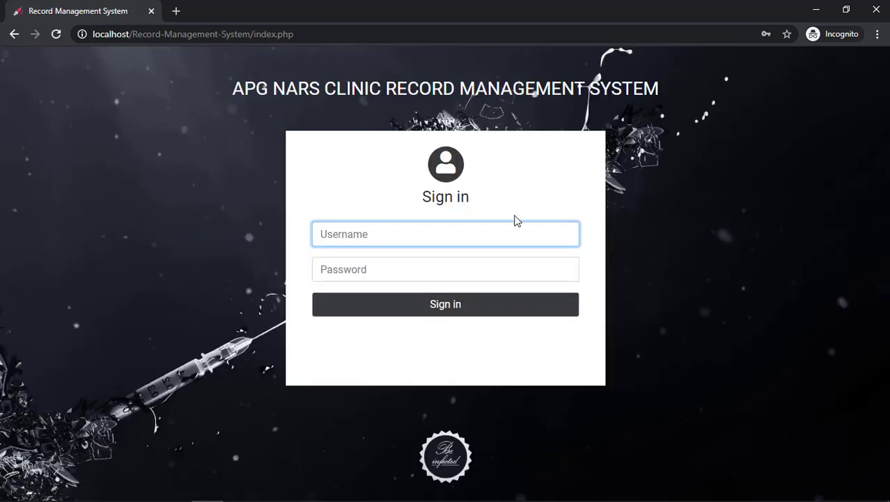
type("admin")
key("Tab")
type("adm")
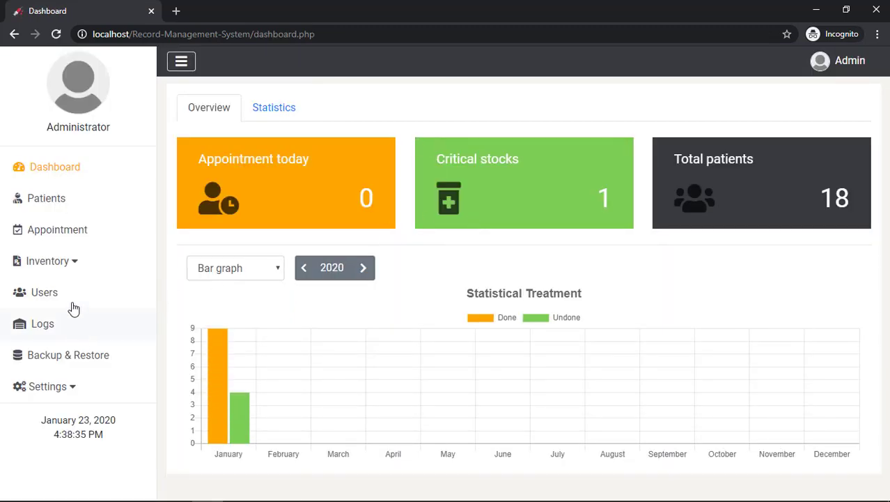
Deactivate user 5 from the Users list, confirming with the admin password
left_click(74, 295)
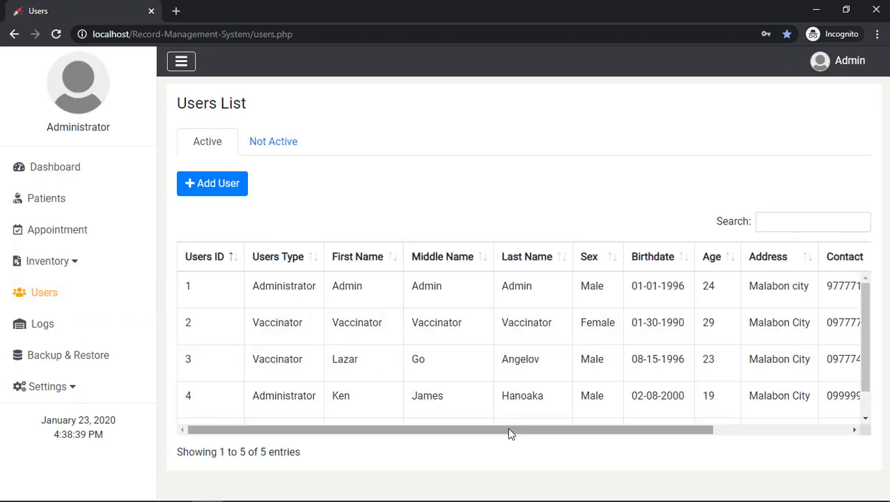
left_click_drag(508, 428, 588, 427)
scroll(701, 387, "down", 1)
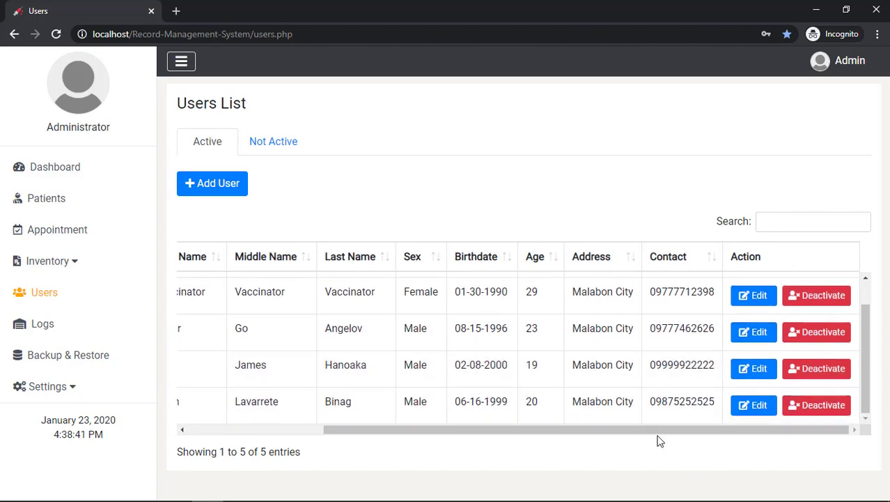
left_click_drag(660, 430, 420, 430)
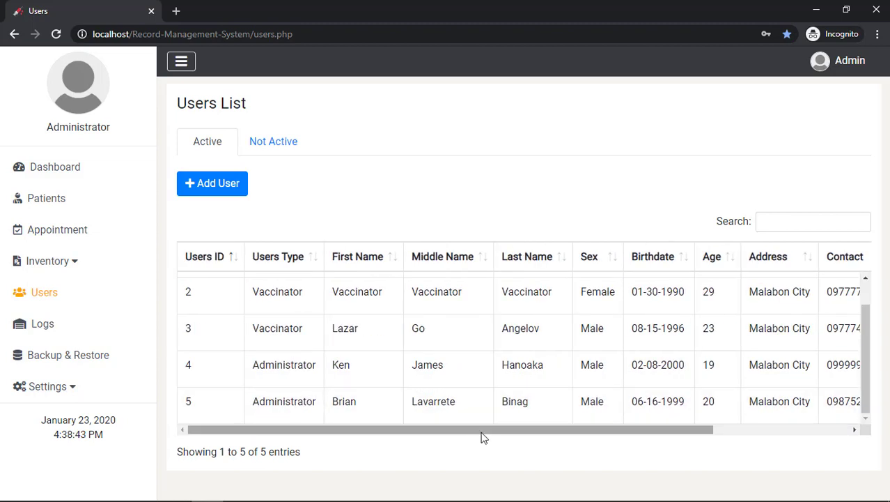
left_click_drag(481, 430, 775, 418)
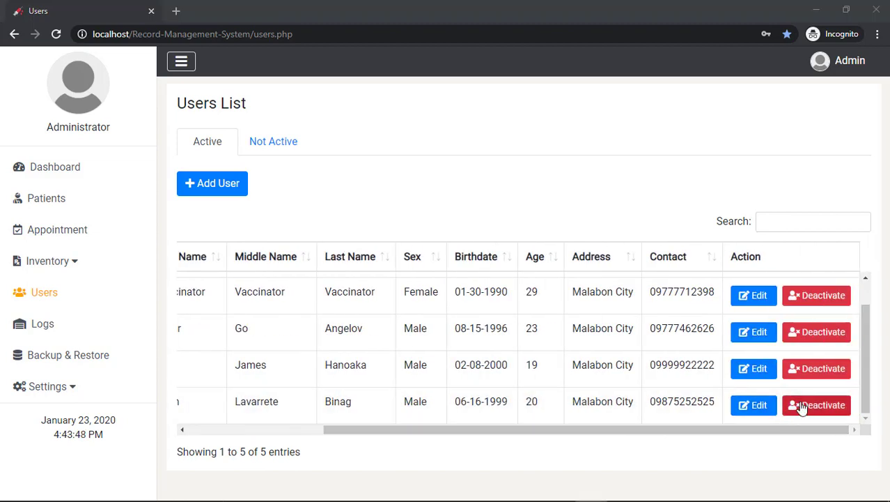
left_click(816, 411)
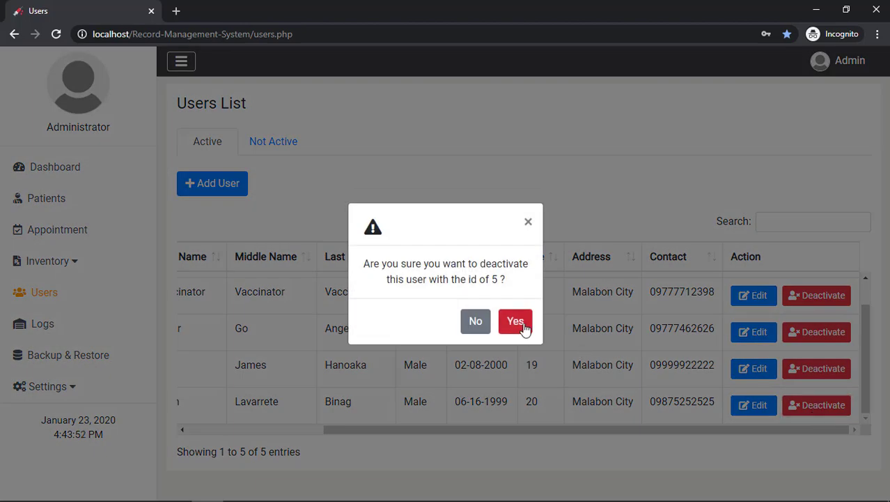
left_click(523, 327)
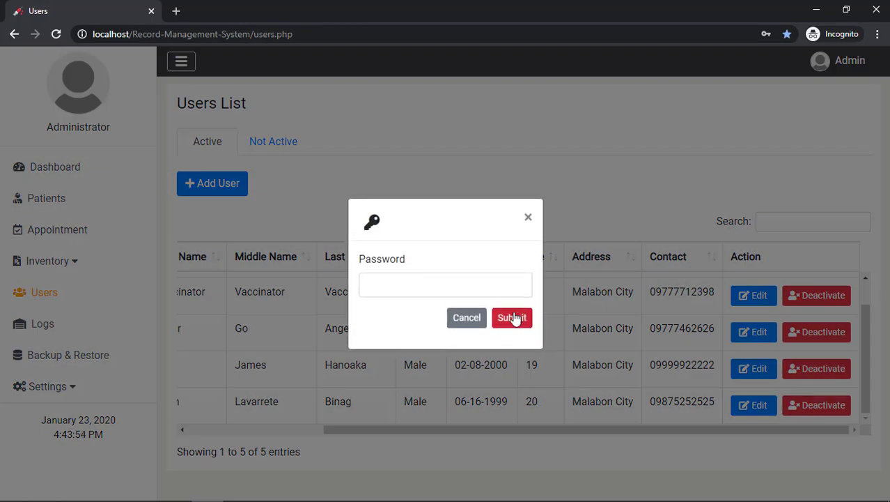
left_click(501, 286)
type("ad")
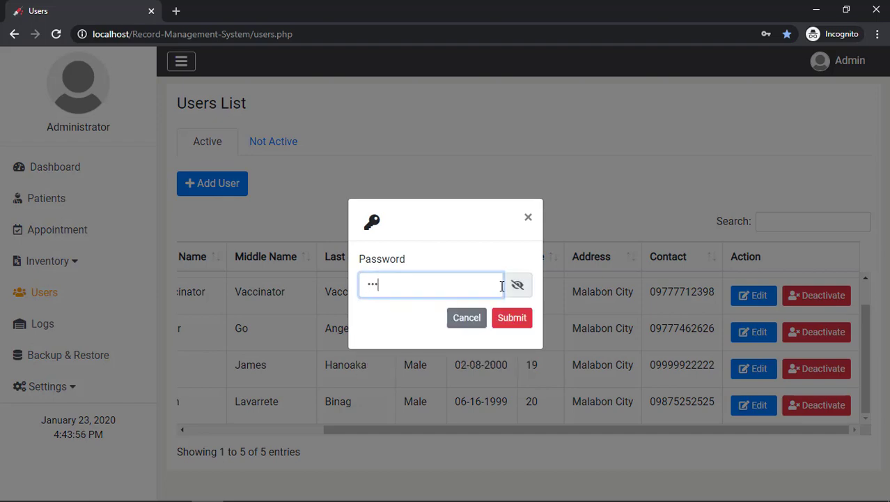
type("min")
left_click(515, 318)
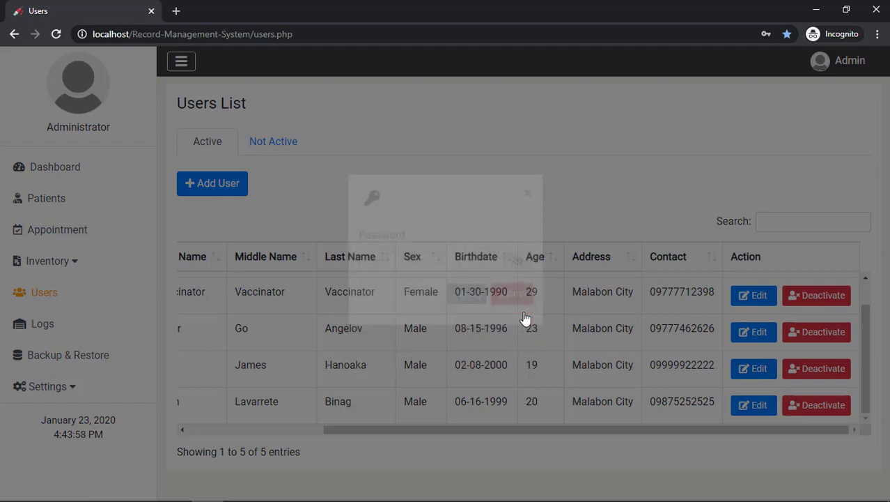
left_click(512, 311)
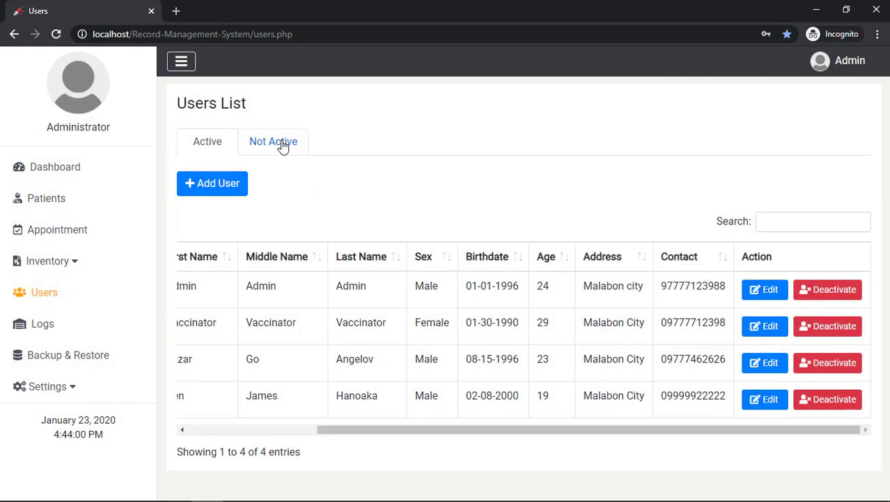
Check the Not Active tab, where only user 5 is listed
left_click_drag(453, 430, 249, 406)
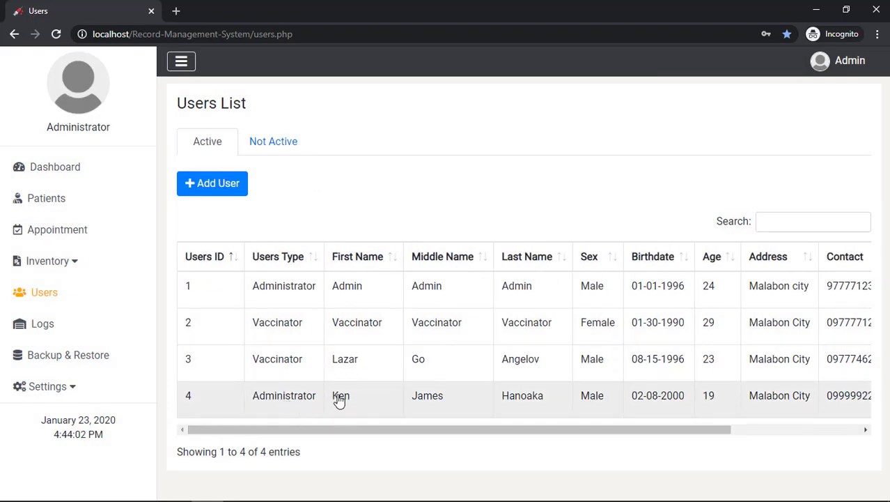
left_click(278, 144)
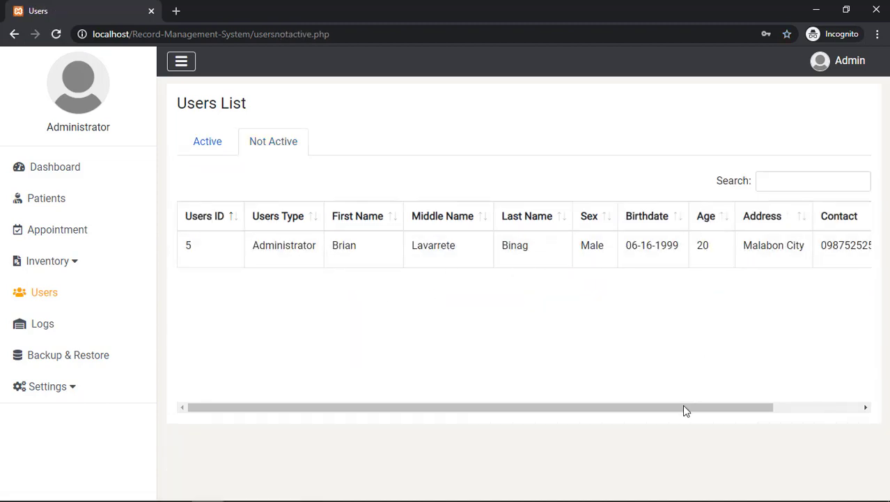
left_click_drag(687, 407, 637, 401)
Log out and attempt signing in with the deactivated account, which is refused as disabled
left_click(836, 61)
left_click(808, 115)
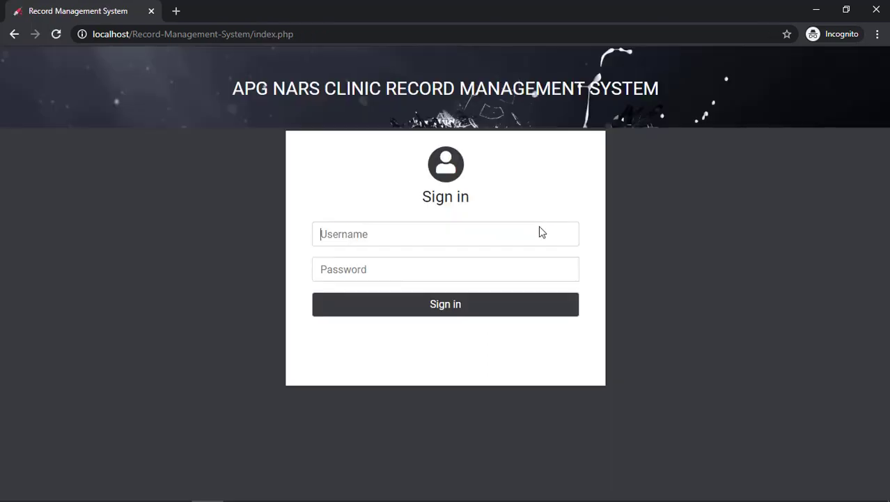
type("brian321")
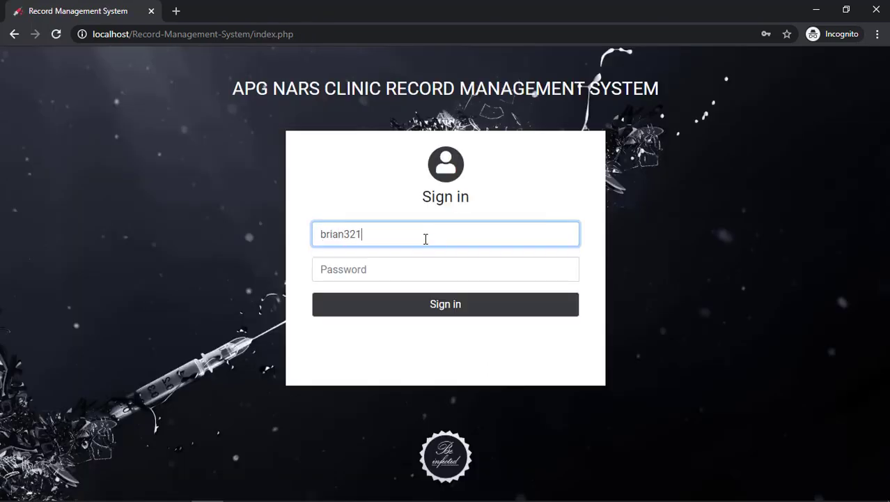
key("Tab")
type("12345")
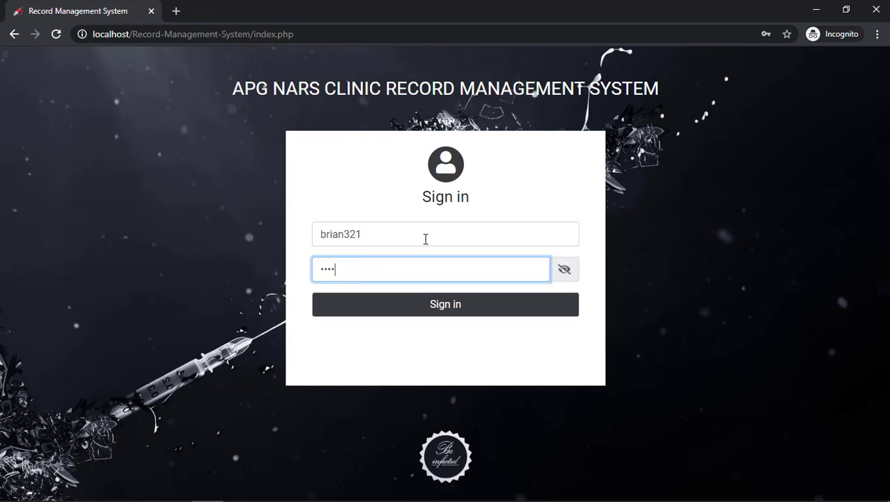
key("Return")
left_click_drag(372, 237, 591, 233)
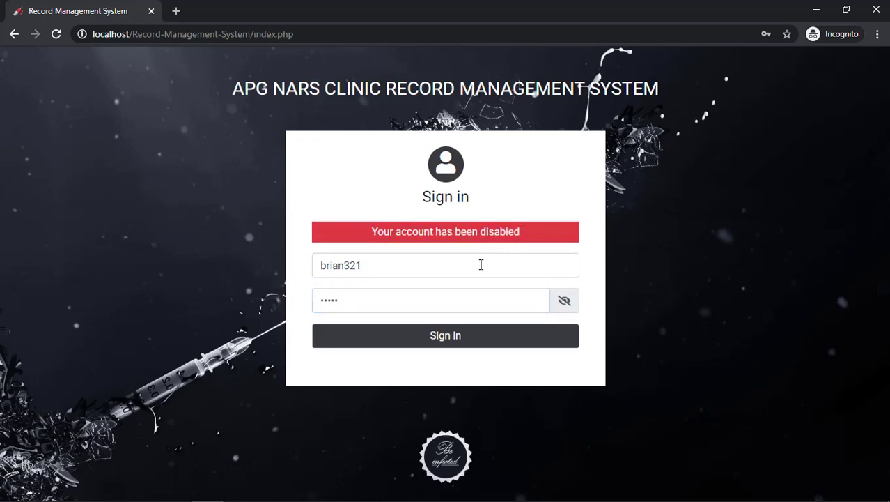
Sign in with the admin username and password and open the Users list
left_click_drag(480, 264, 288, 269)
type("admin")
key("Tab")
type("12")
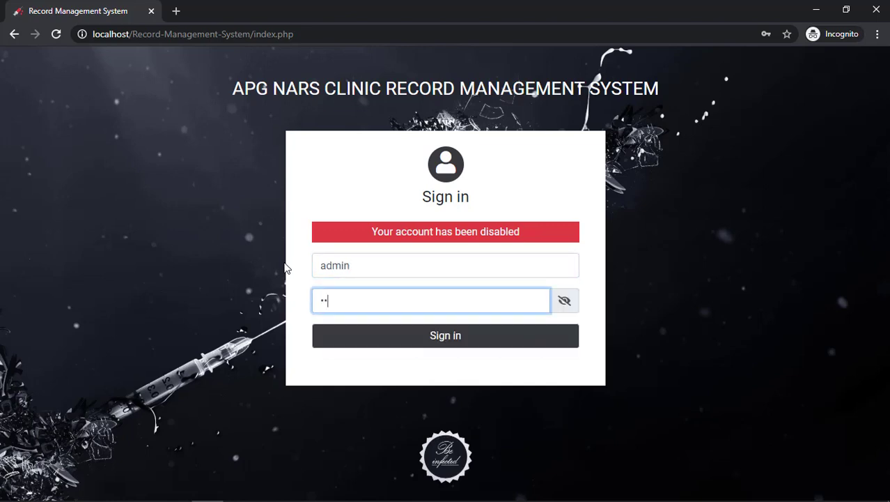
key("Return")
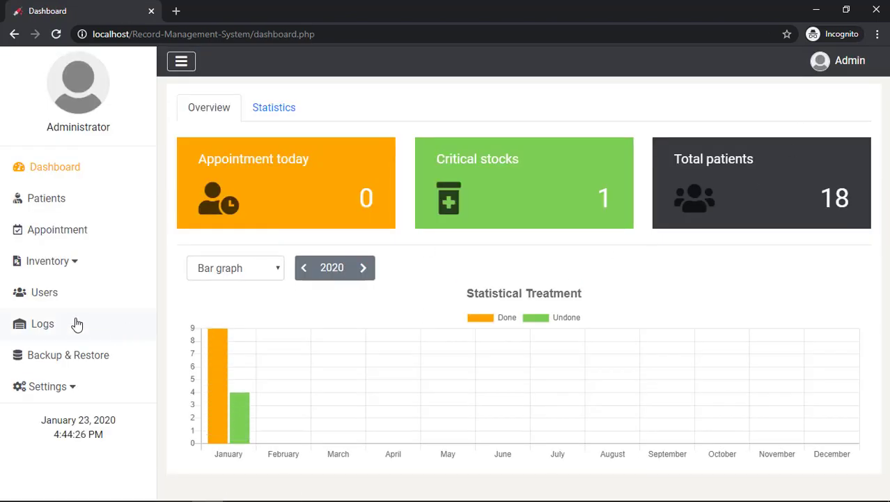
left_click(82, 298)
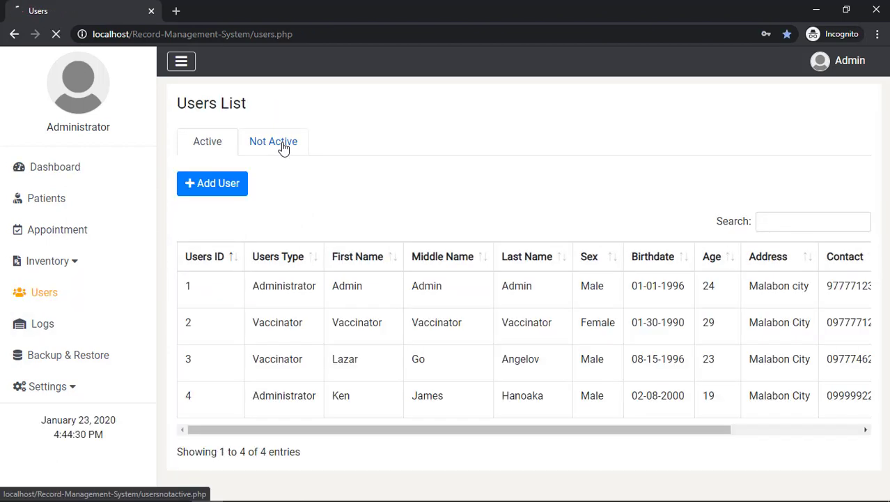
On the Not Active tab, view user 5's details showing Not Active status
left_click(280, 145)
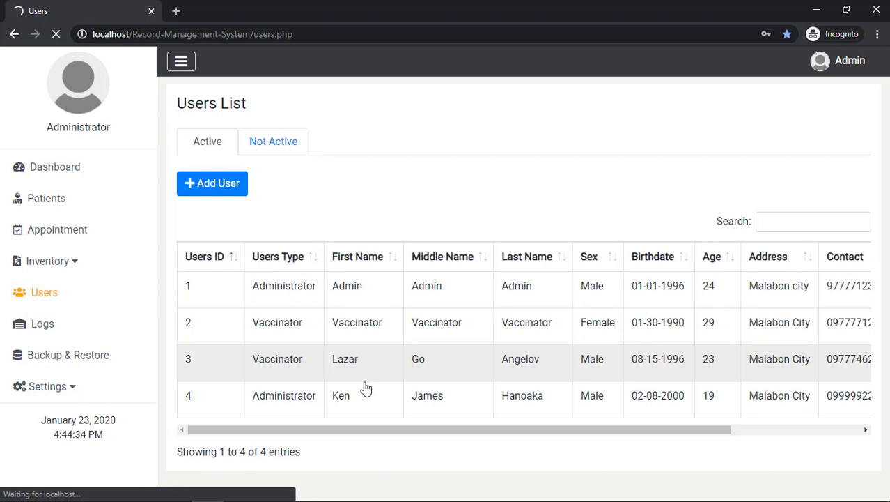
left_click_drag(370, 409, 577, 399)
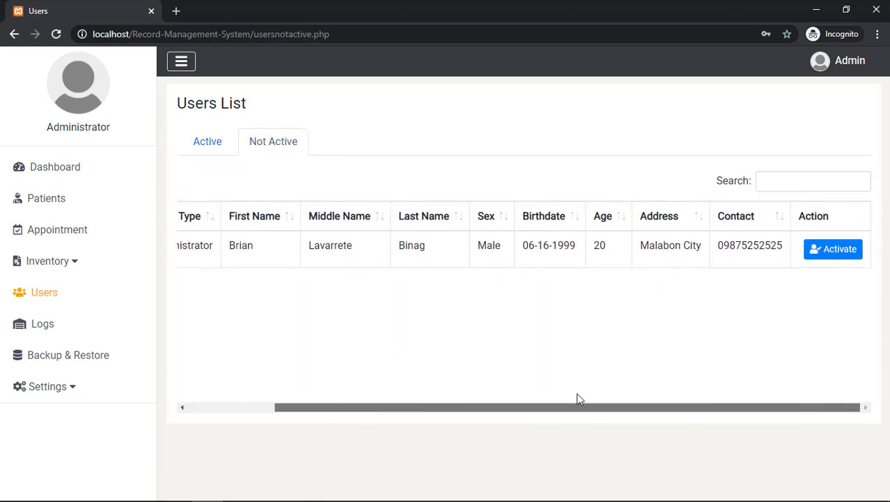
left_click(732, 255)
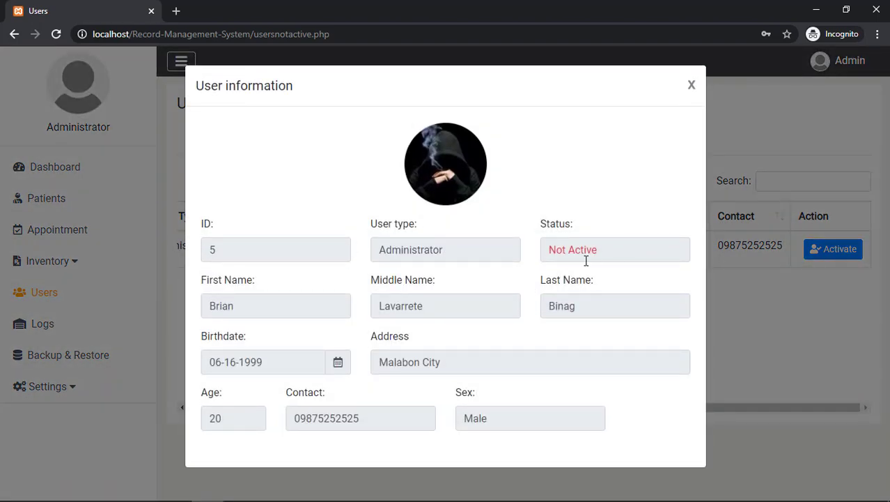
left_click_drag(551, 253, 636, 229)
left_click(642, 188)
left_click(692, 84)
Activate user 5, confirming with the admin password
left_click(833, 249)
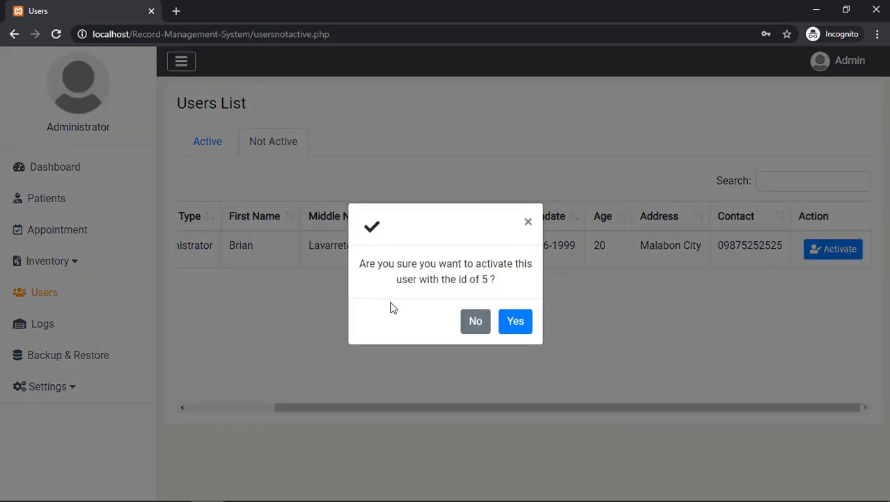
left_click(514, 321)
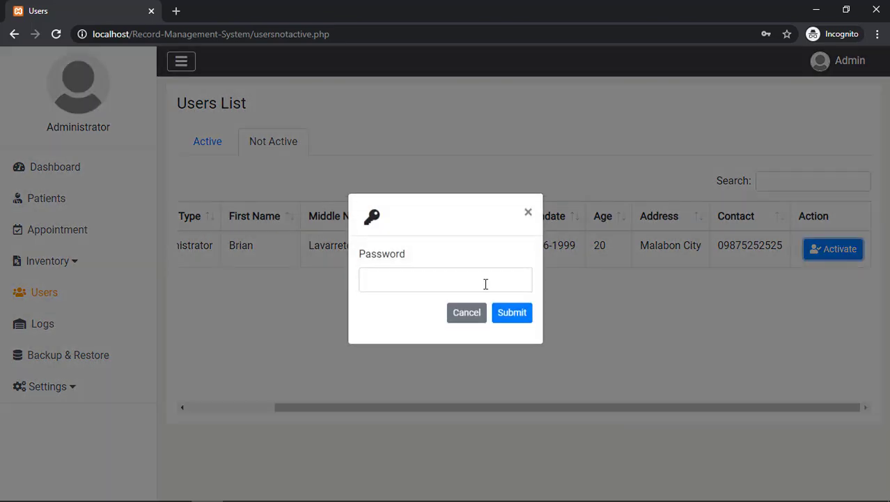
left_click(484, 287)
type("ad")
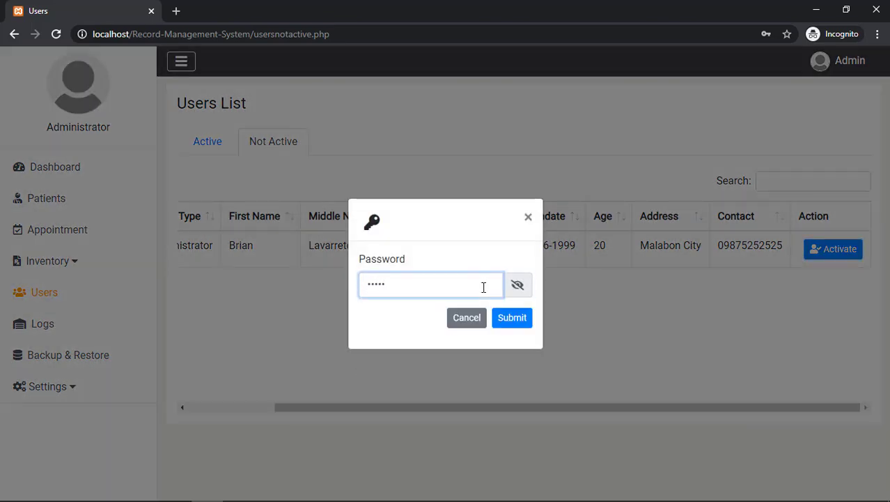
key("Return")
left_click(513, 313)
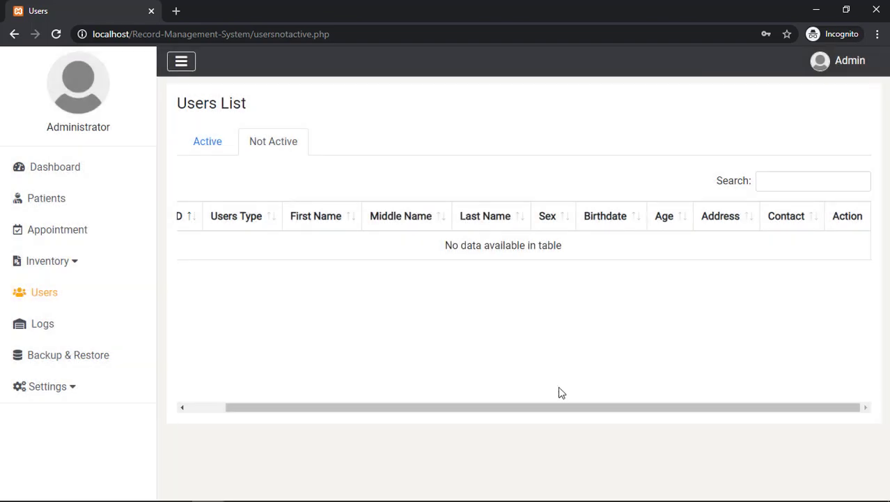
Return to the Active tab, now listing all five users
left_click_drag(569, 407, 464, 283)
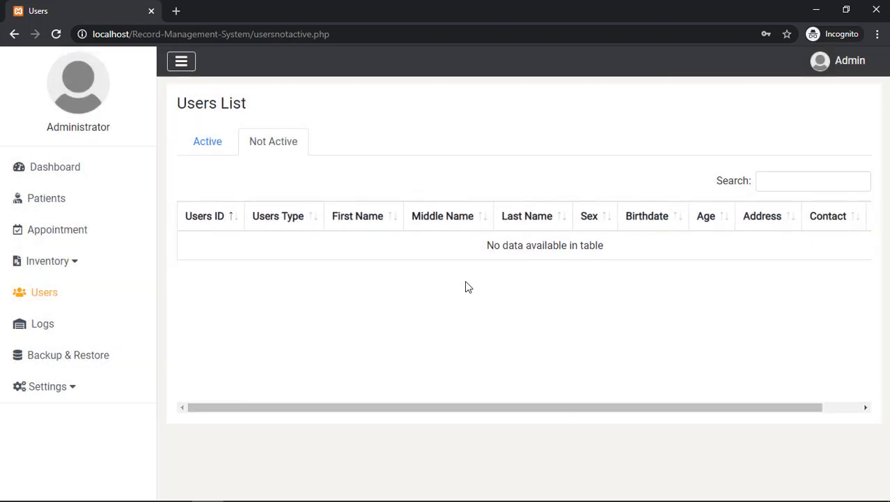
left_click(212, 147)
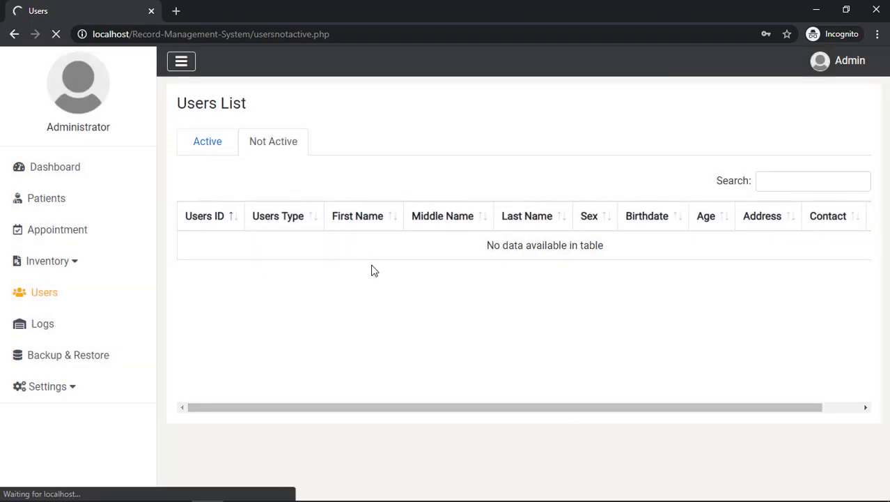
scroll(480, 371, "down", 1)
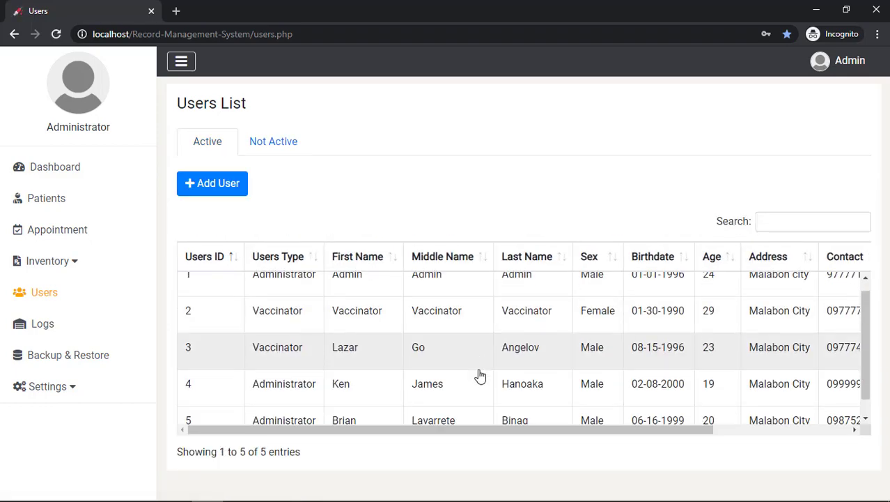
left_click_drag(562, 430, 477, 430)
Check user 5's details, confirming the Active status, then close the user info modal
left_click(469, 408)
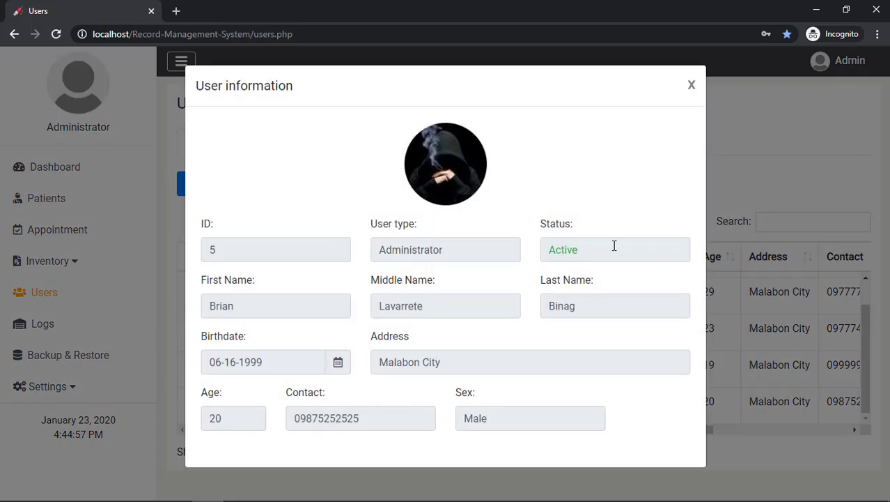
double_click(577, 249)
left_click(636, 158)
left_click(692, 85)
Log out of Admin and enter user 5's username and password to sign in
left_click(836, 60)
left_click(795, 110)
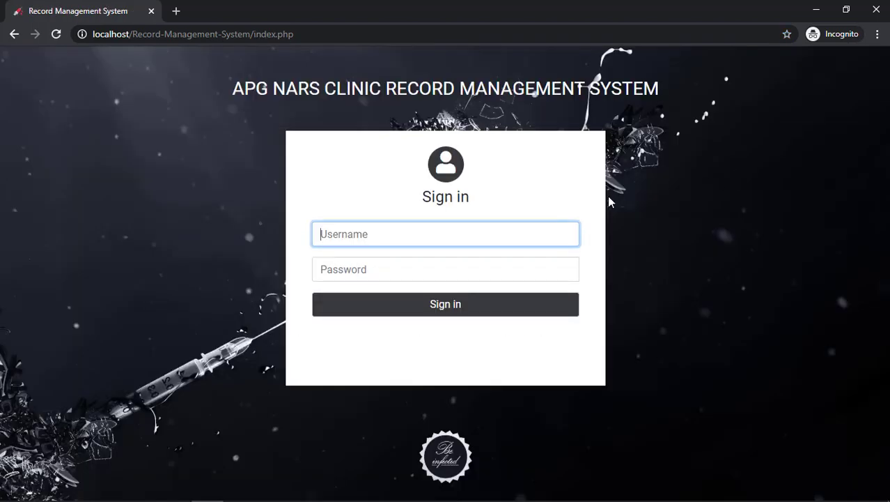
type("brian321")
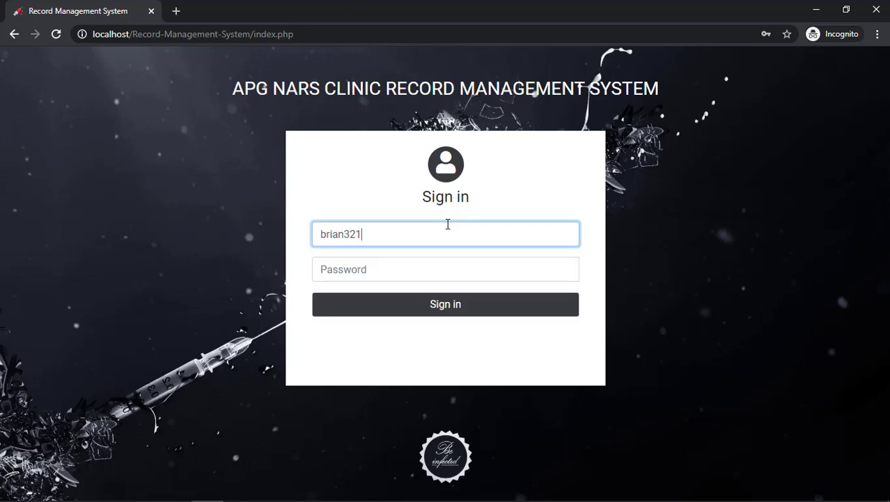
key("Tab")
type("***")
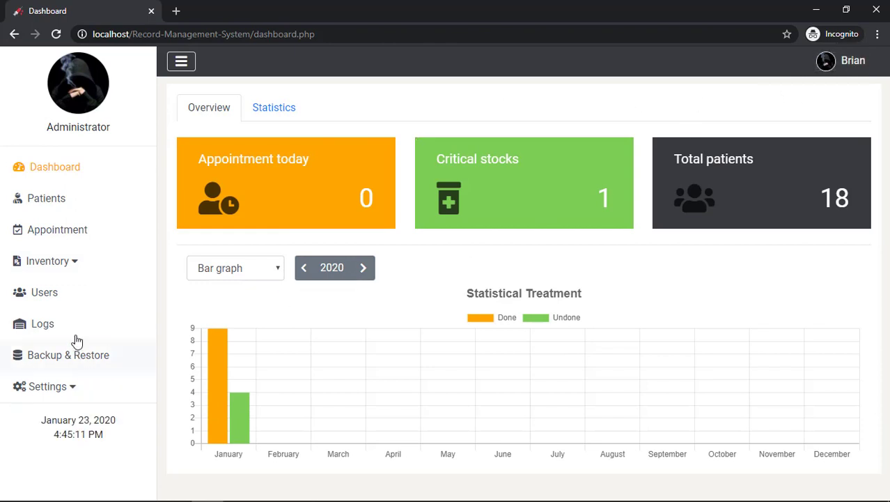
Go to the Users list and on to the activity Logs page
left_click(67, 293)
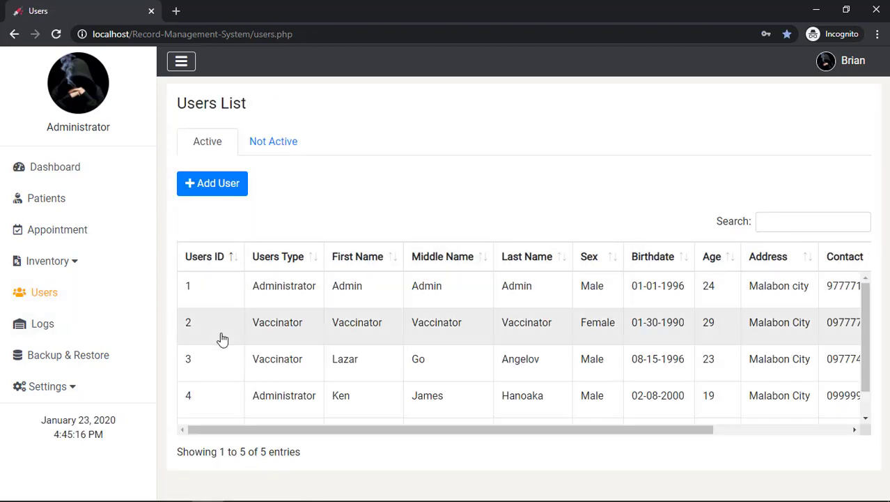
scroll(223, 340, "down", 1)
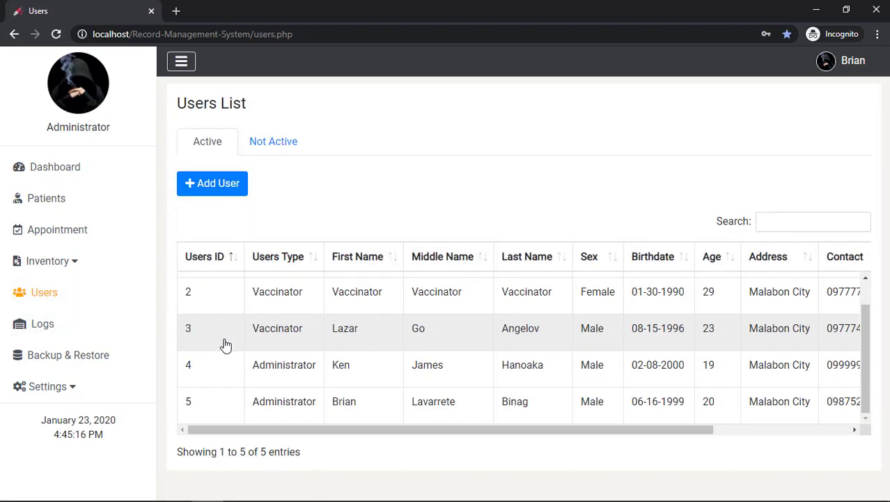
left_click(48, 332)
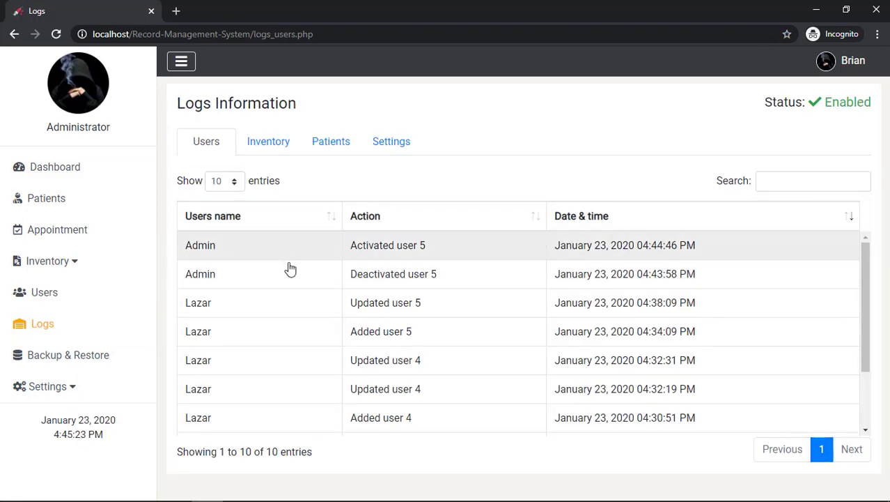
Review the Inventory, Patients and Settings activity logs in turn
scroll(290, 269, "down", 2)
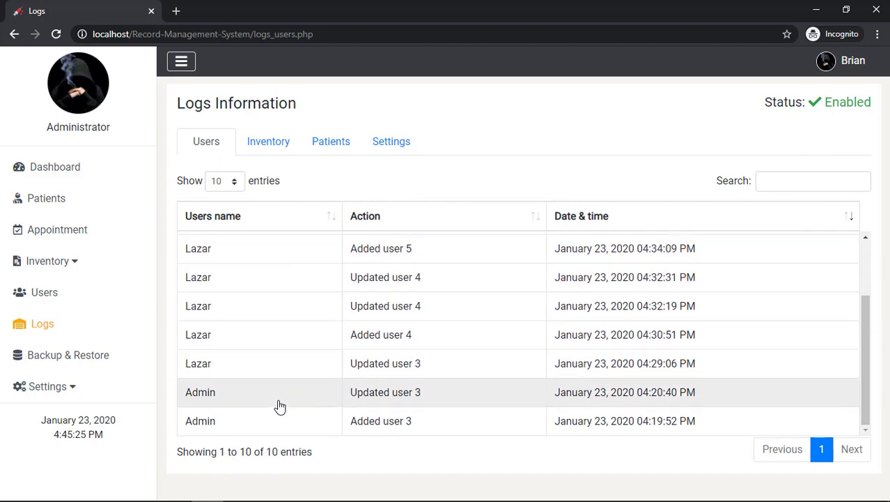
scroll(304, 345, "up", 3)
left_click(264, 148)
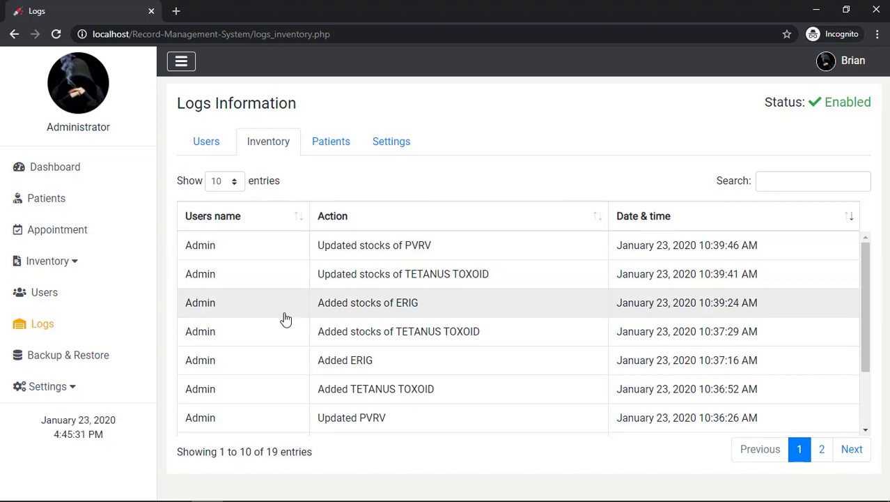
scroll(278, 419, "down", 2)
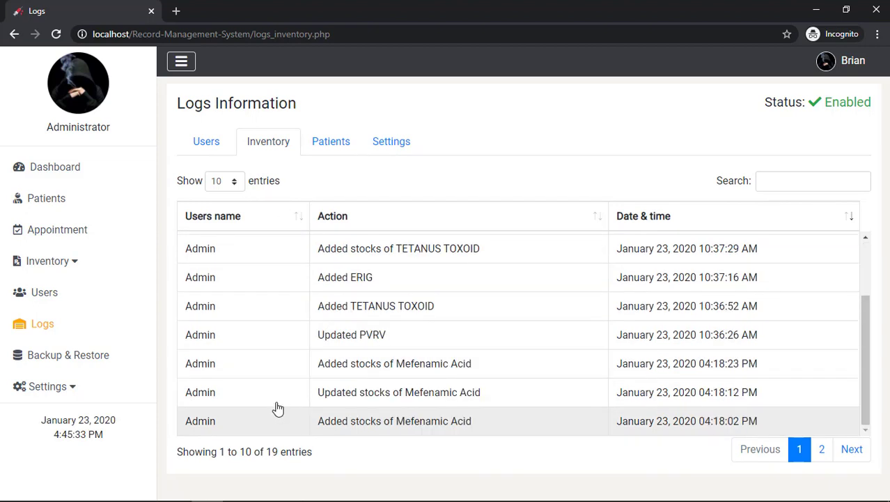
left_click(335, 140)
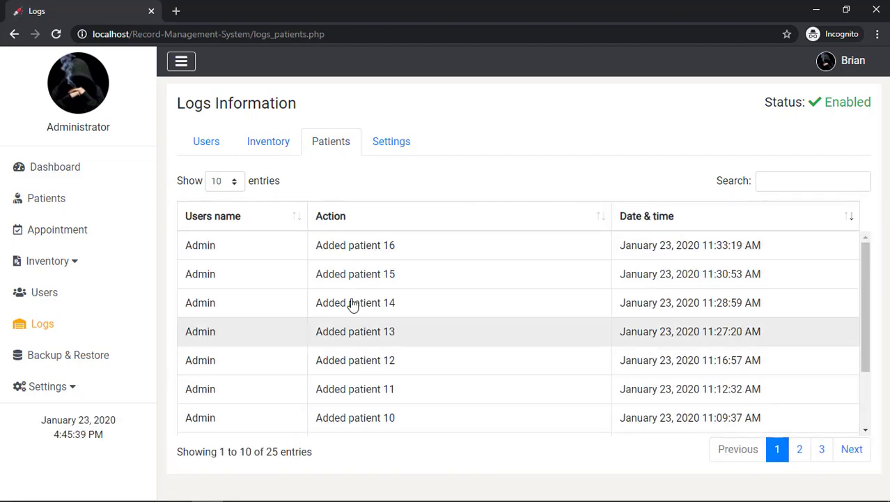
left_click(391, 151)
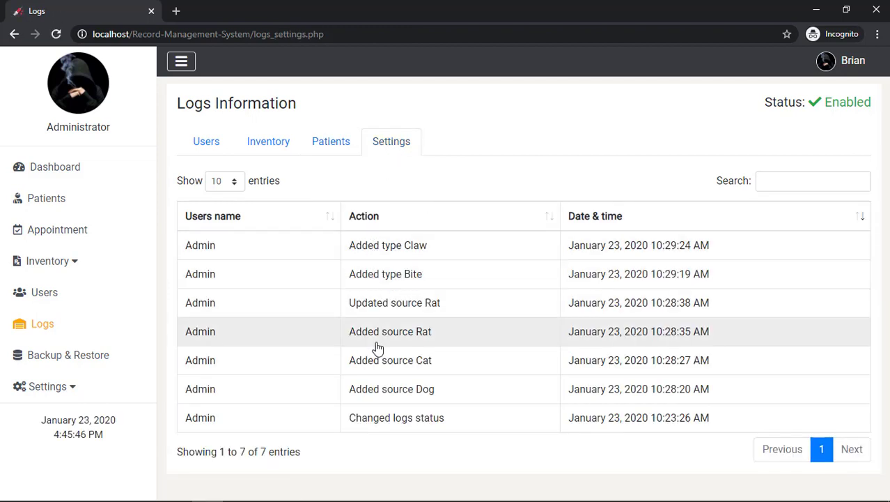
Start a database backup on Backup & Restore and submit an admin password
left_click(63, 357)
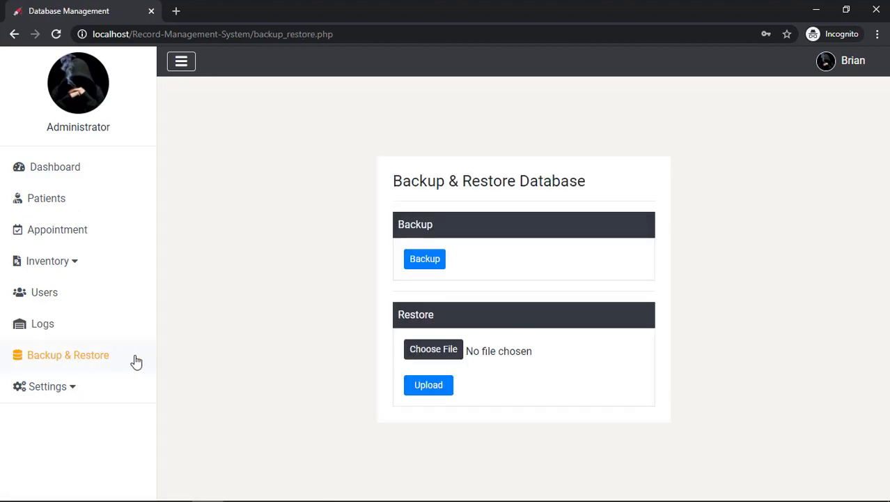
left_click(424, 260)
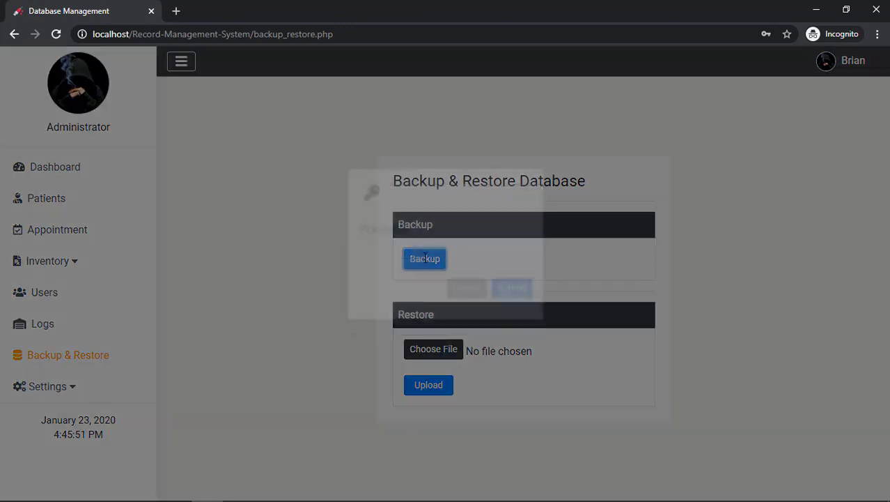
left_click(445, 280)
type("admin")
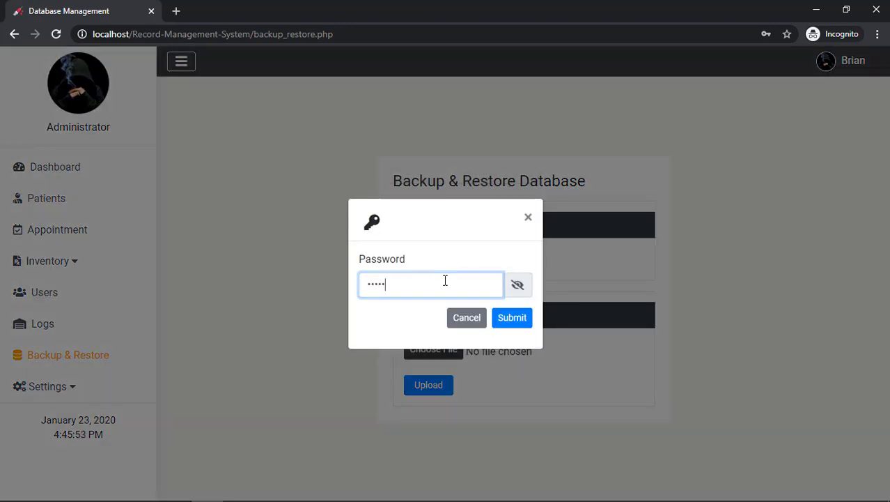
key("Return")
Re-enter the correct password and download the .sql.gz backup file
left_click(517, 278)
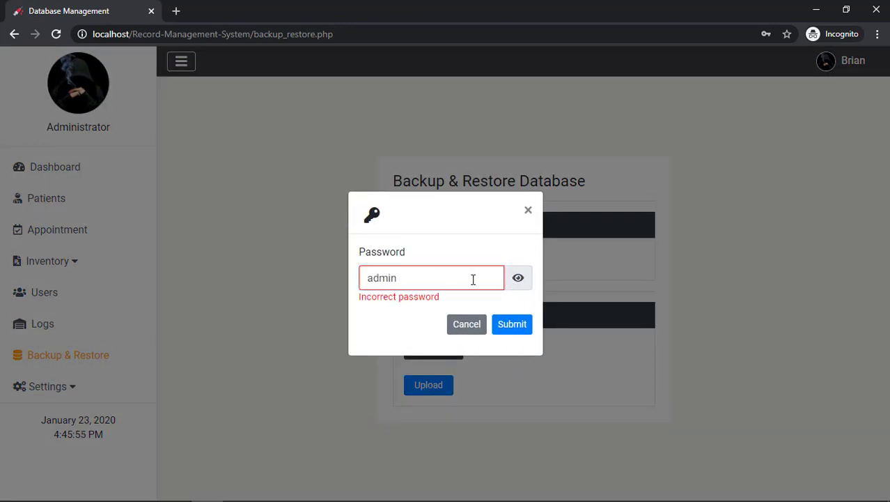
left_click_drag(473, 279, 296, 282)
type("brian")
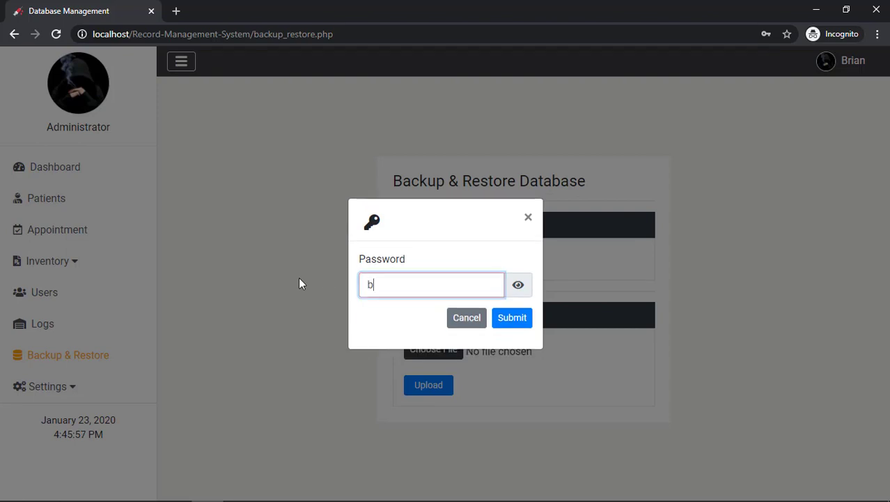
key("Return")
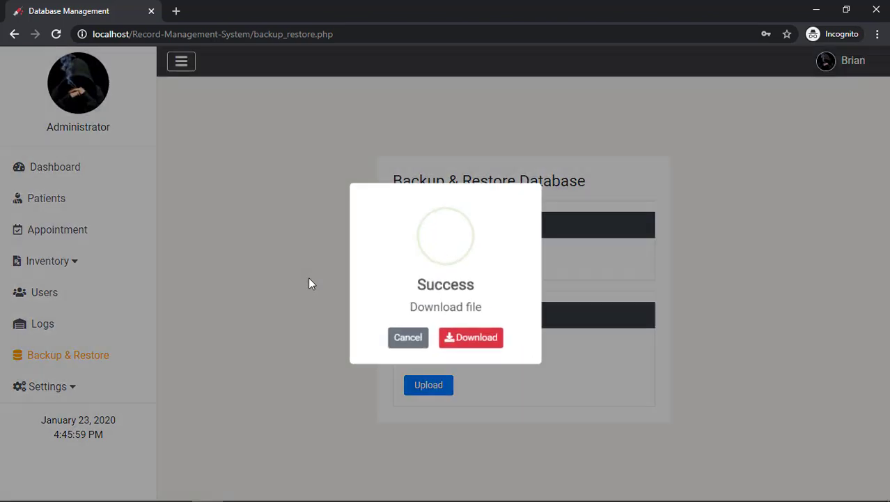
left_click(473, 340)
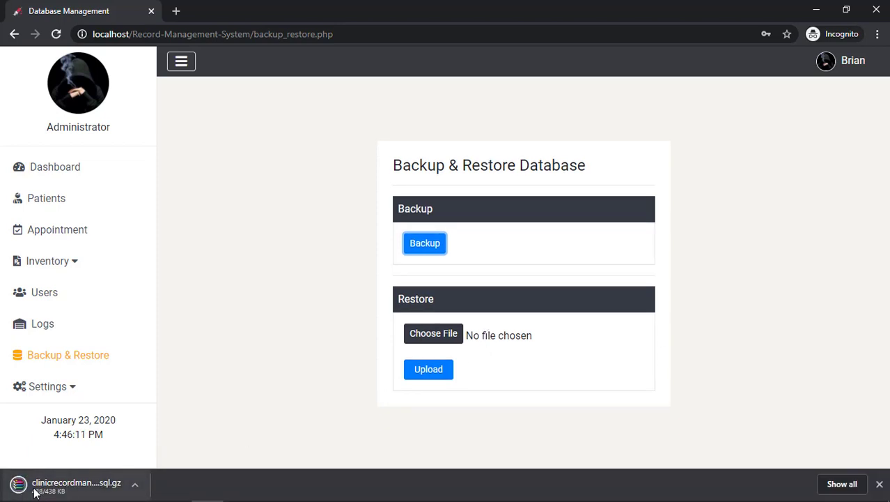
left_click(135, 486)
left_click(177, 441)
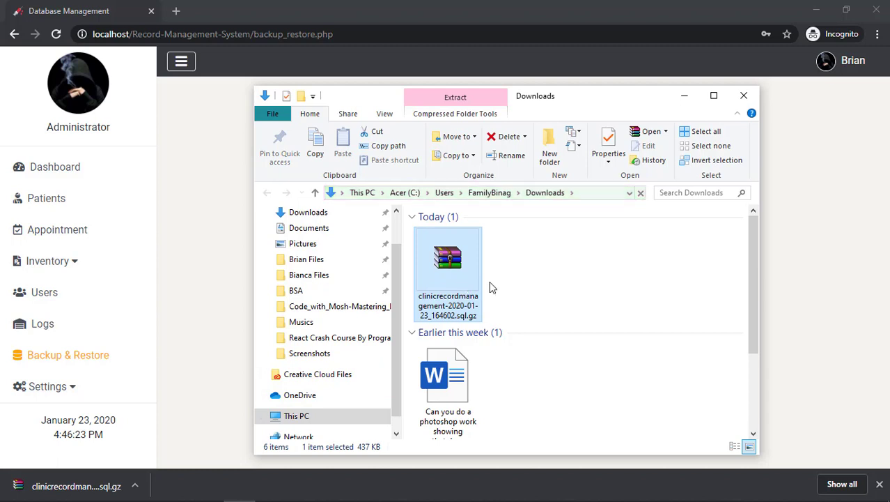
left_click(743, 96)
left_click(424, 340)
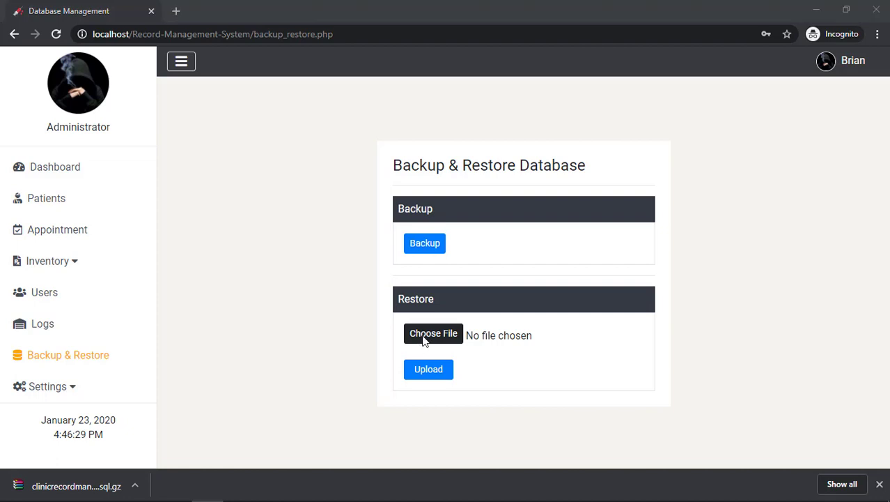
Choose clinicrecordmanagement-2020-01-23_164602.sql.gz from the Downloads folder as the restore file
scroll(328, 235, "up", 2)
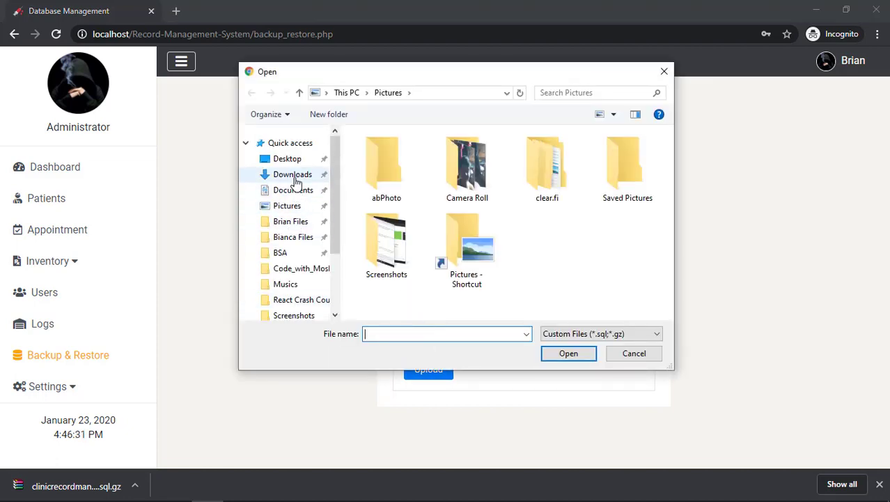
left_click(293, 175)
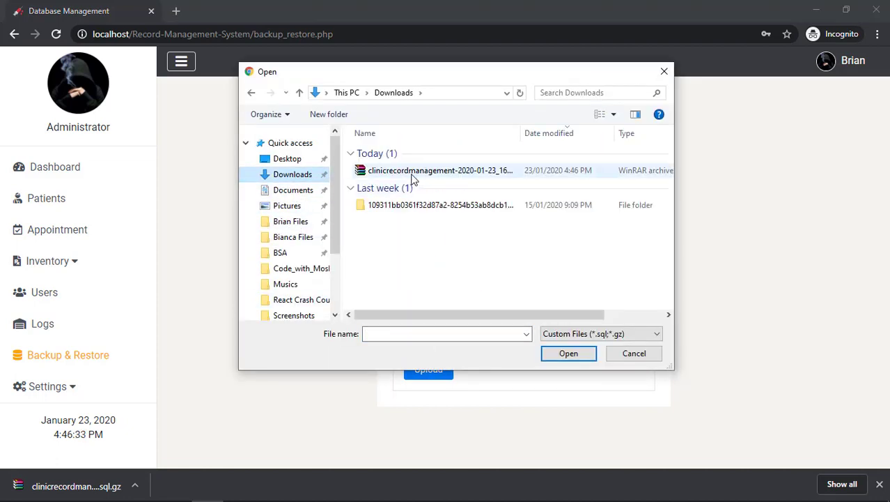
left_click(412, 173)
left_click(573, 354)
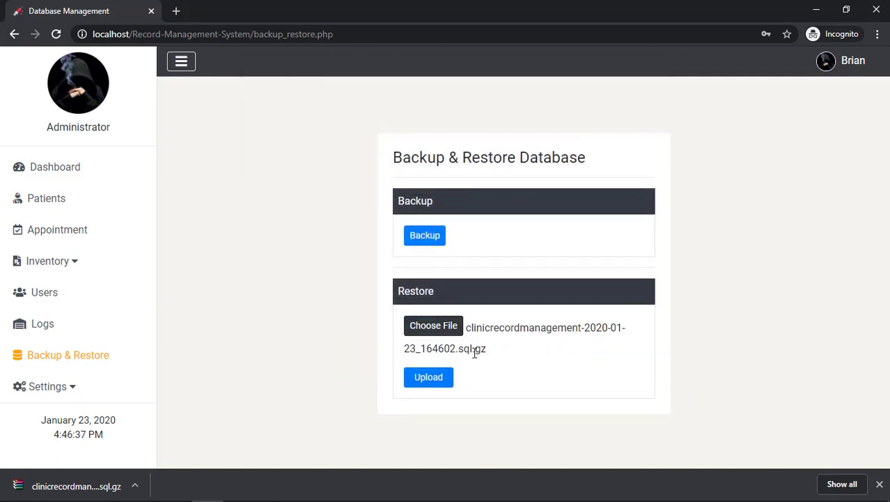
Upload and confirm the restore with the corrected password, then dismiss the success message and downloads bar
left_click(436, 380)
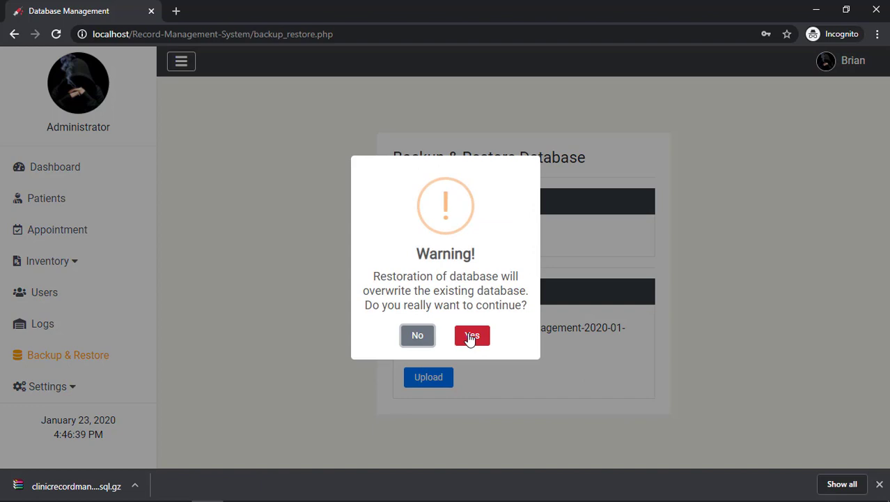
left_click(472, 337)
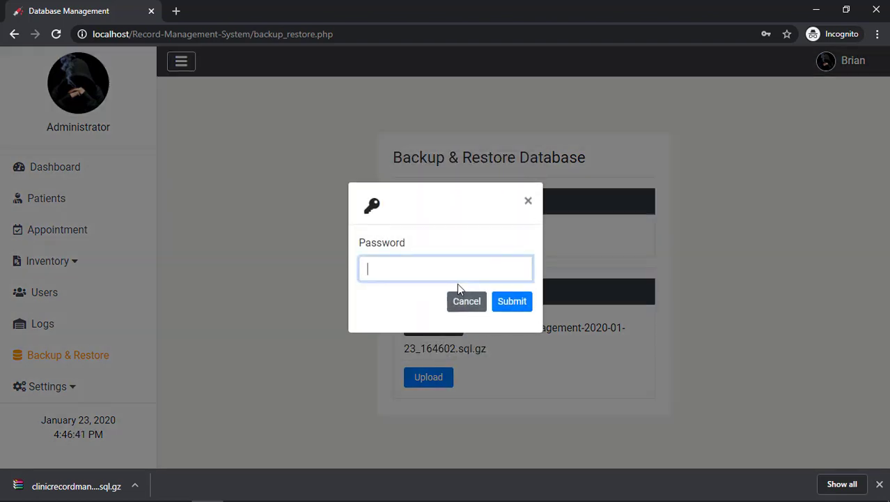
key("Return")
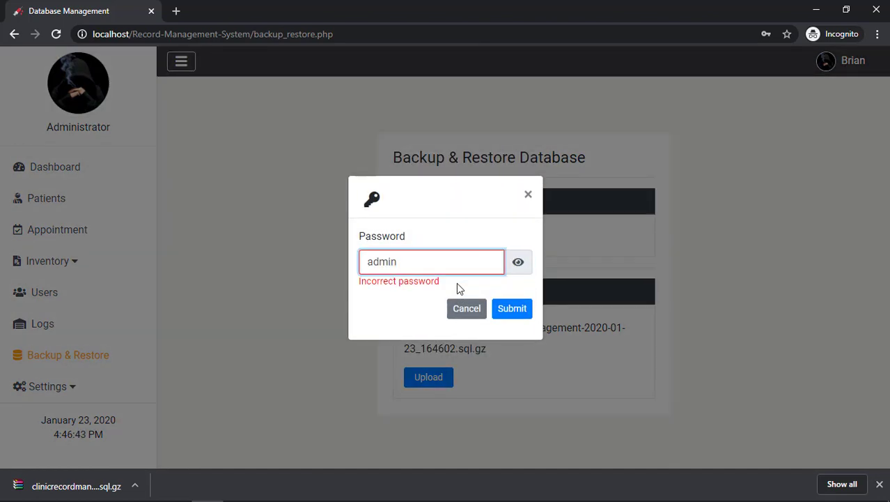
key("ctrl+a")
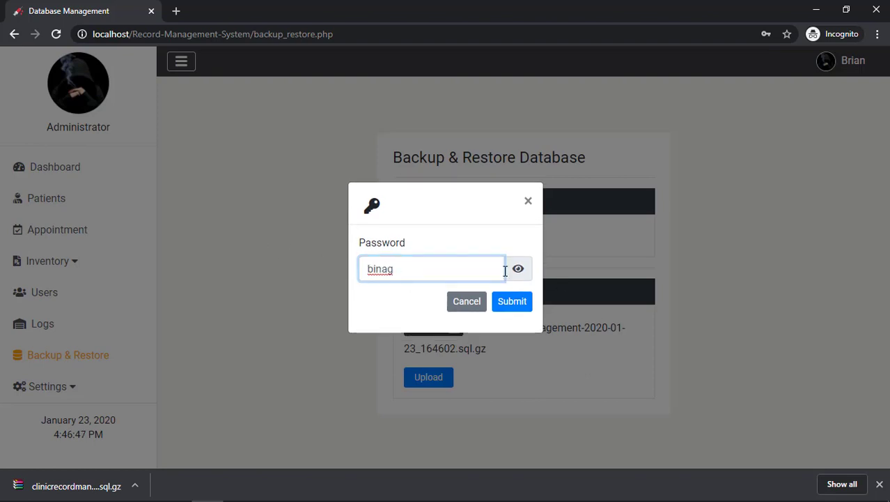
left_click(518, 269)
left_click(511, 304)
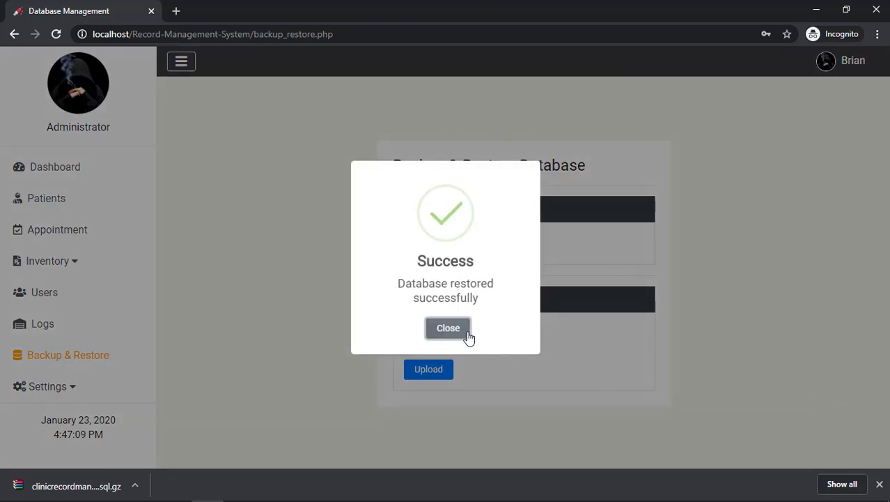
left_click(457, 334)
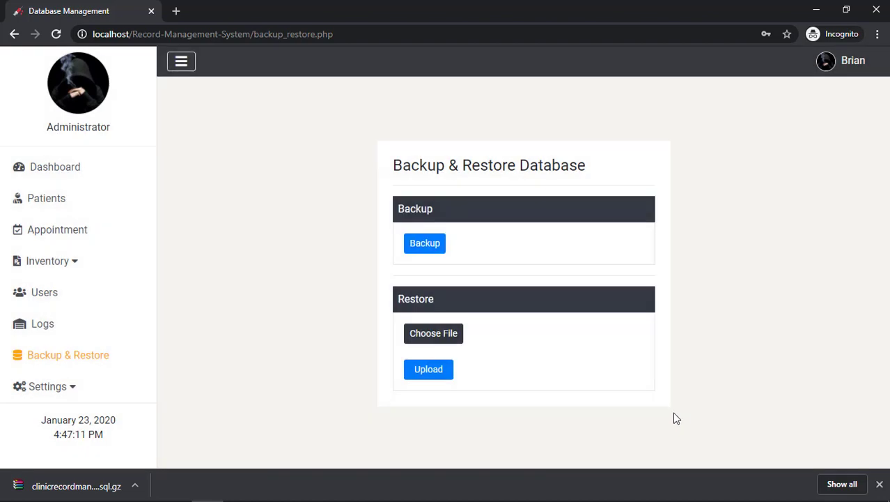
left_click(880, 484)
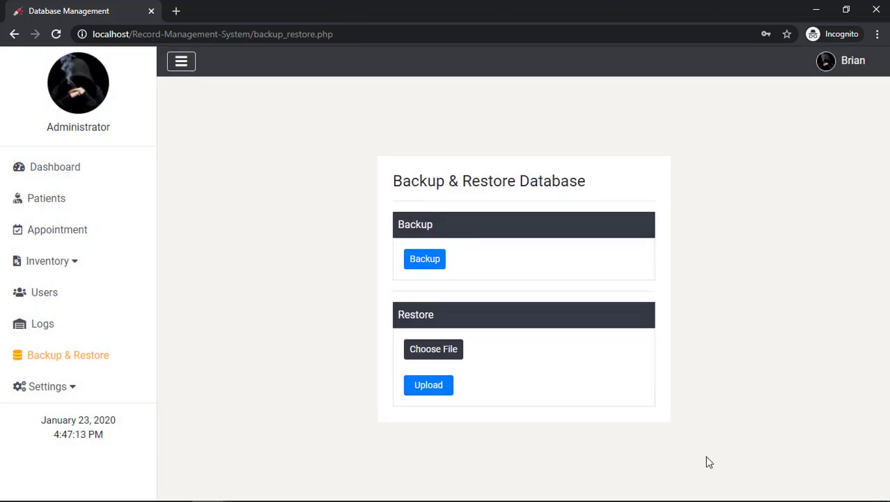
In Source settings, add a new source named Monkeyy
left_click(85, 394)
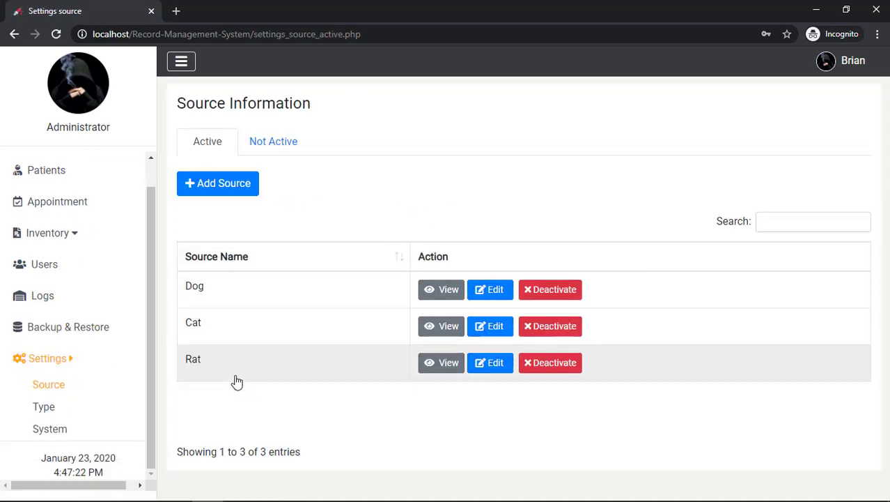
left_click(234, 189)
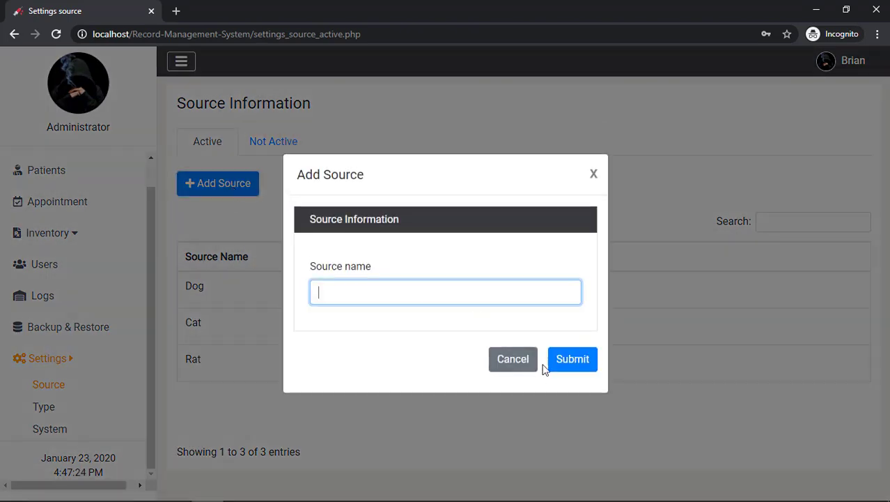
left_click(571, 362)
left_click(484, 285)
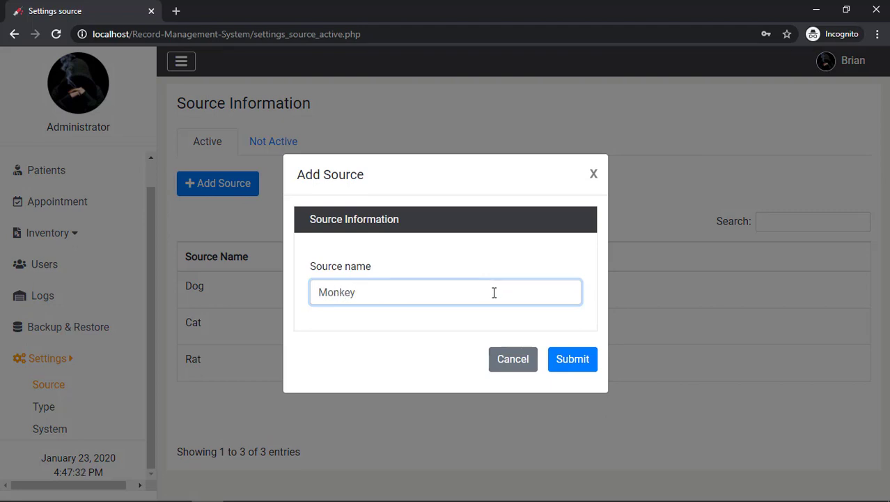
type("Monkeyy")
left_click(575, 362)
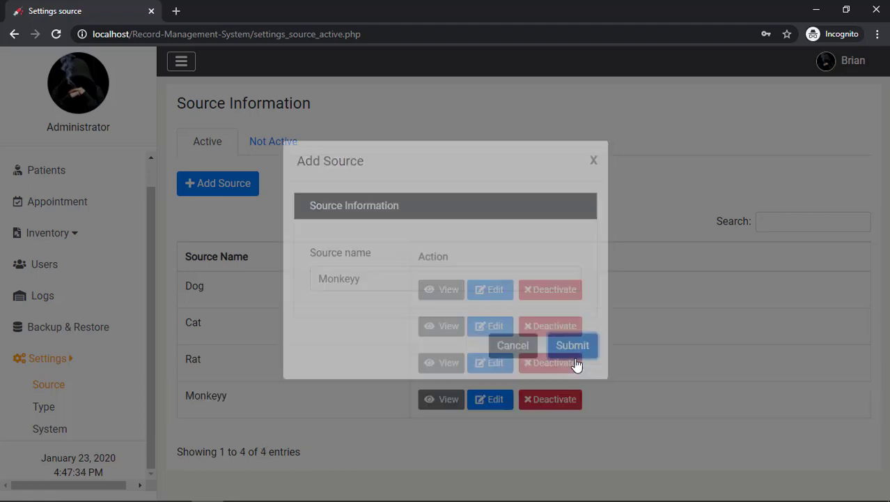
left_click(457, 341)
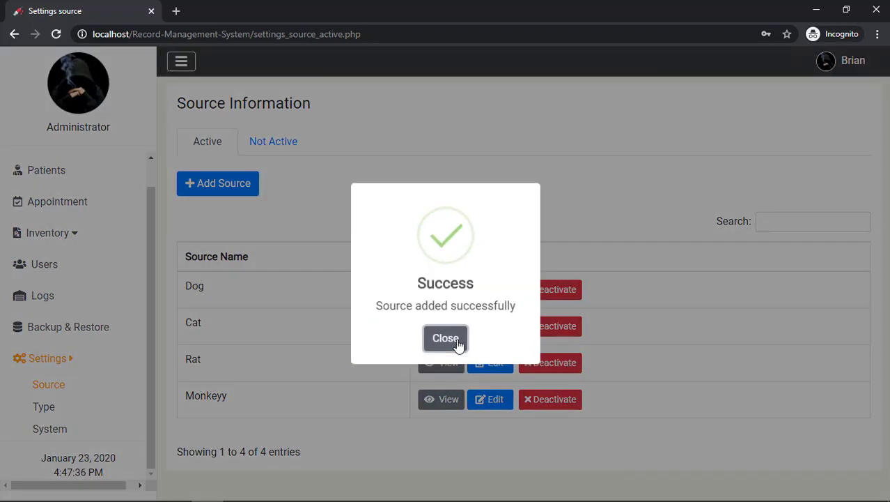
Rename the source from Monkeyy to Monkey and check its details
left_click(479, 403)
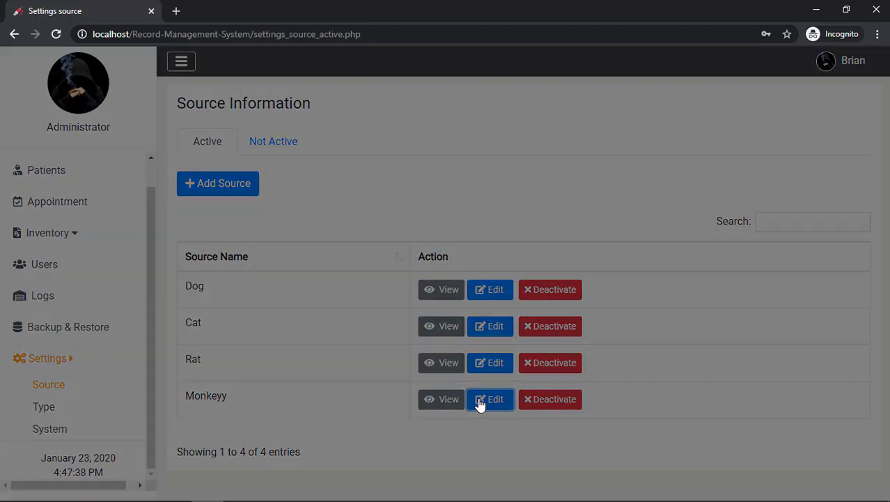
key("BackSpace")
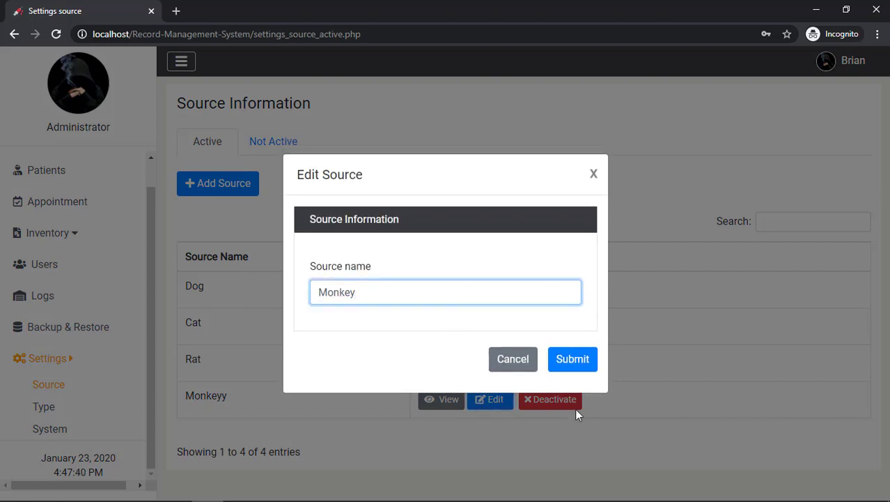
left_click(578, 363)
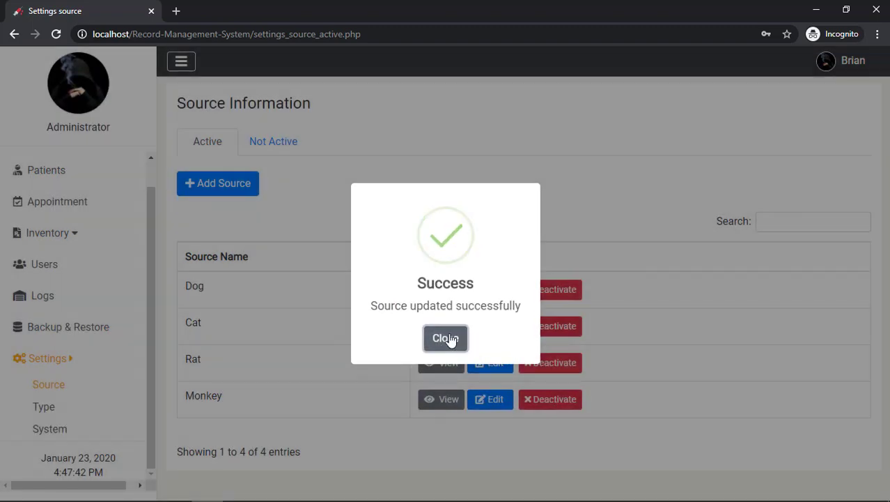
left_click(446, 335)
left_click(449, 401)
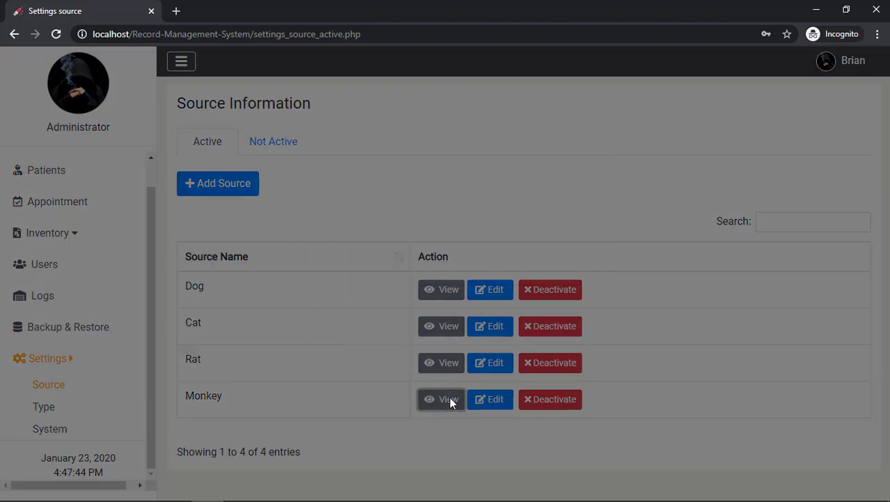
left_click(563, 359)
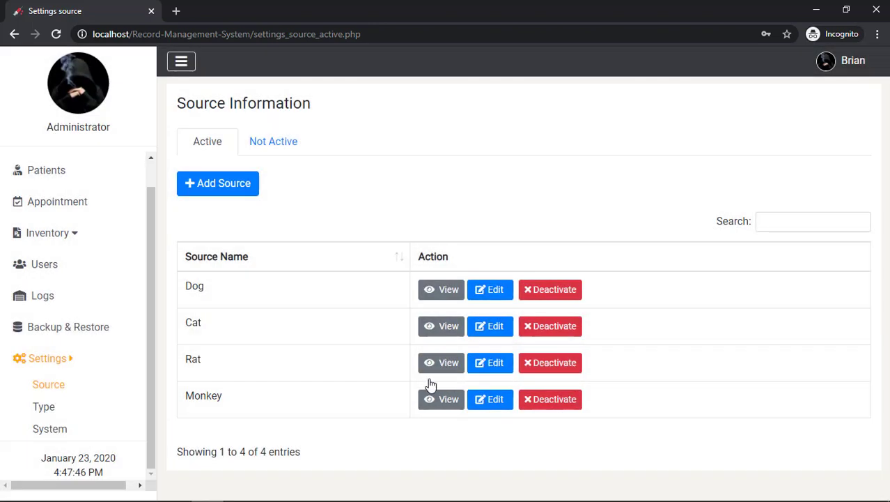
Deactivate the Monkey source, retyping the correct password, and list the inactive sources
left_click(555, 406)
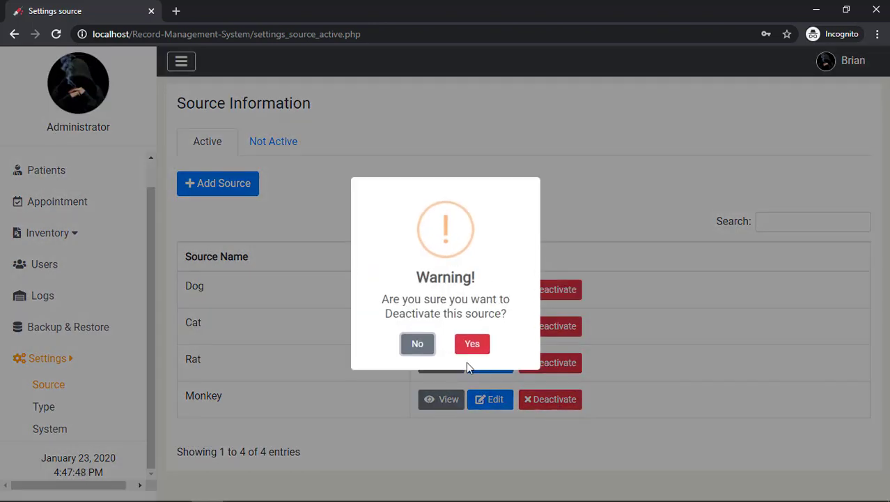
left_click(472, 345)
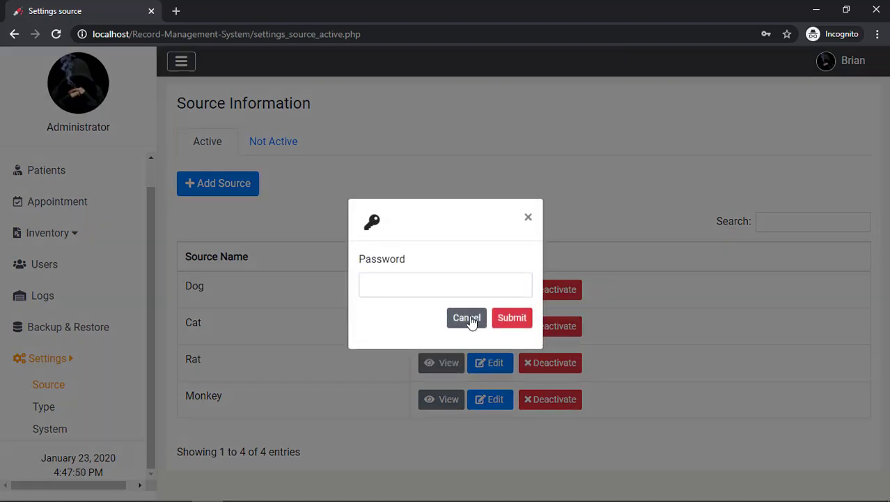
left_click(459, 292)
type("admin12")
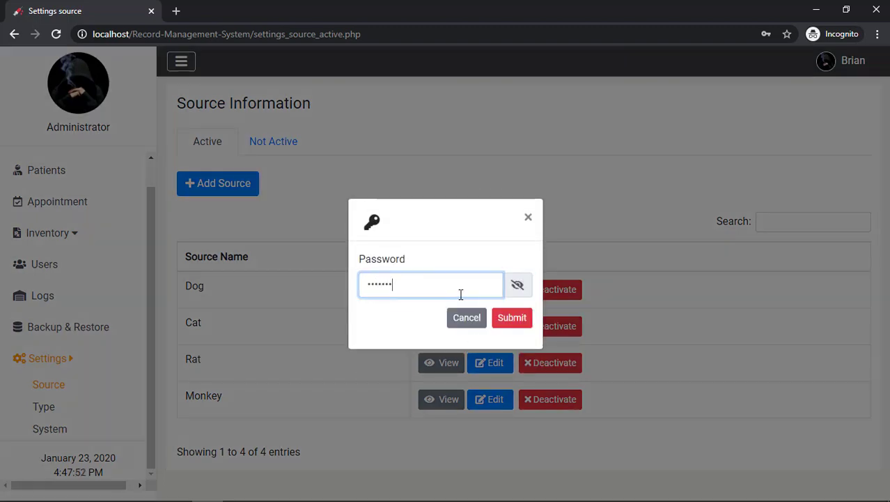
type("3")
key("Return")
left_click(518, 279)
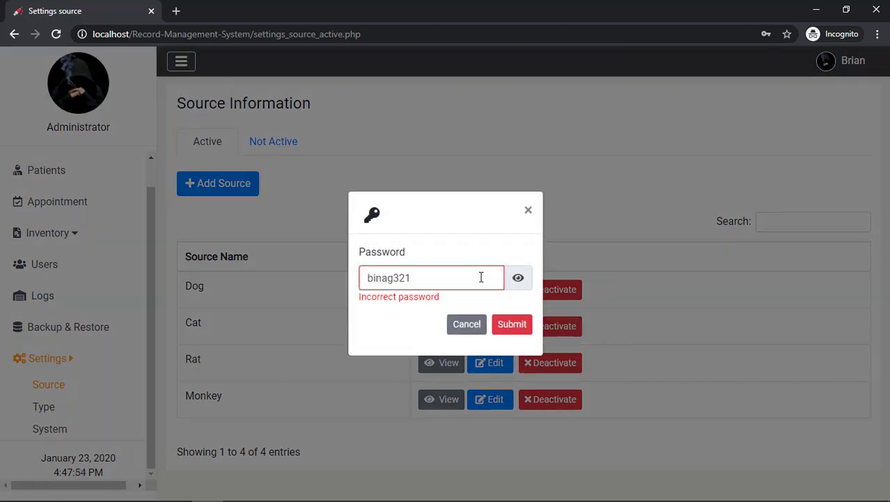
left_click_drag(478, 277, 322, 280)
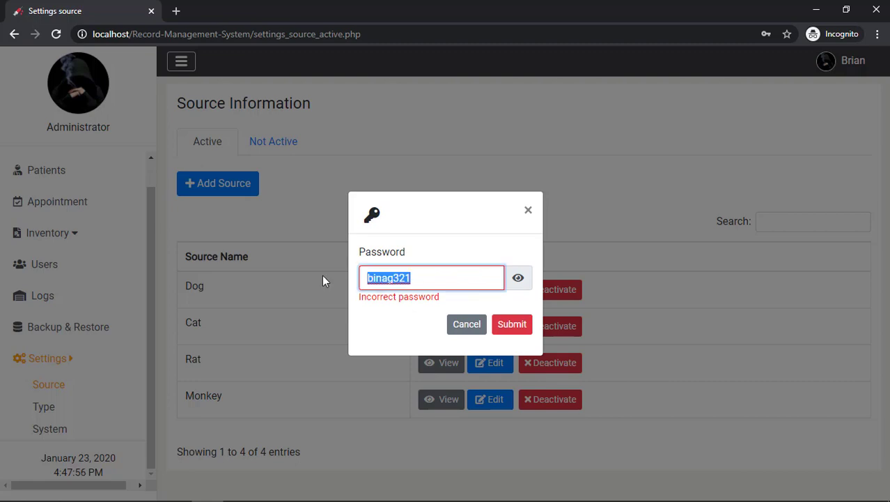
type("b")
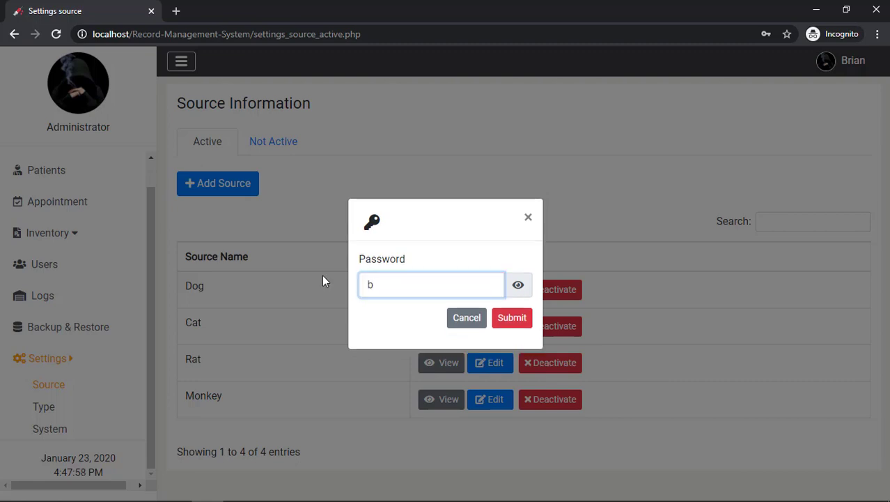
type("inag")
key("Return")
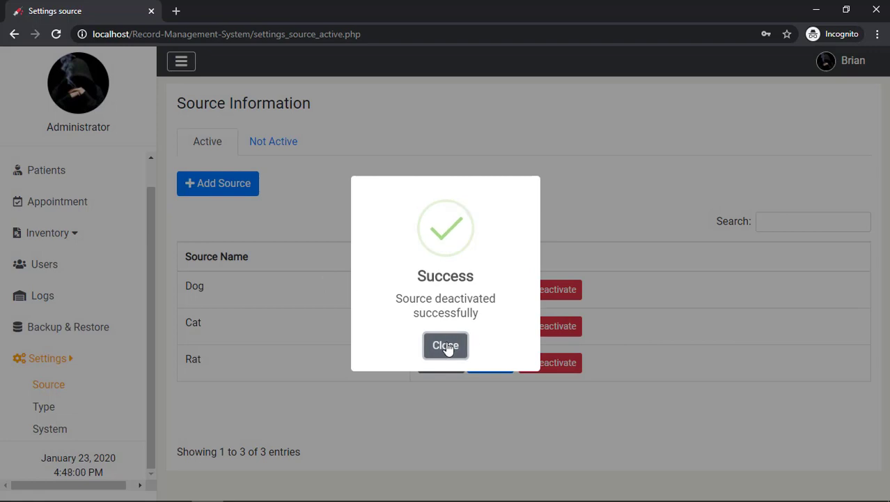
left_click(273, 142)
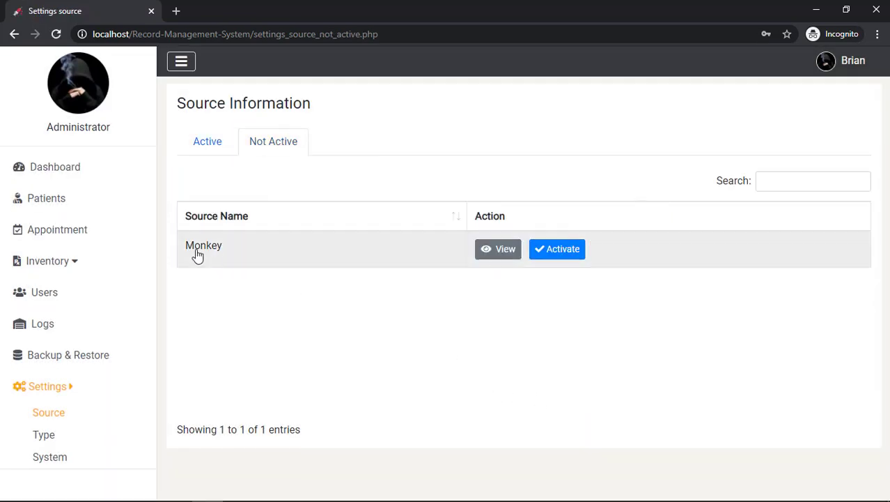
View Monkey, then activate it with the admin password and return to the Active sources list
left_click(499, 253)
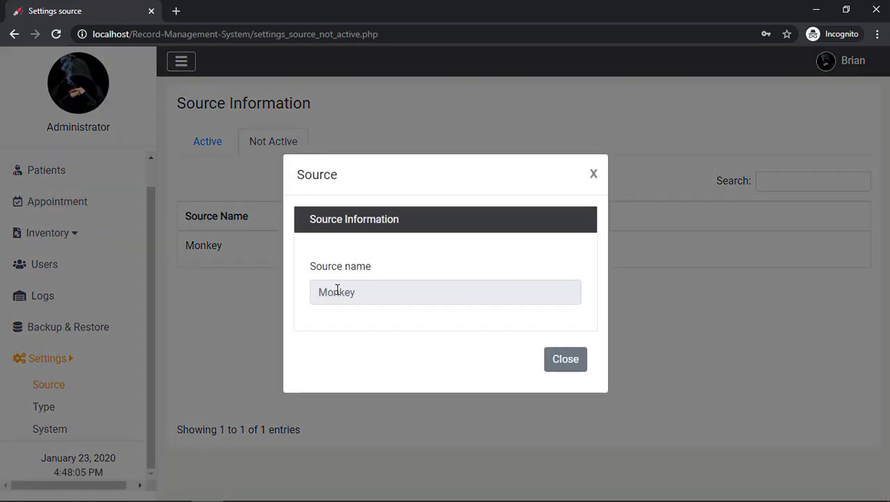
left_click(565, 359)
left_click(573, 249)
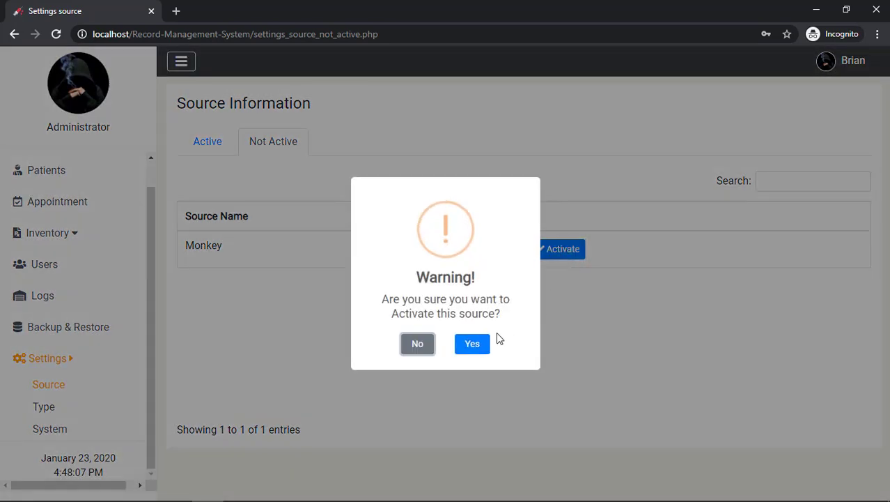
left_click(474, 343)
type("admin")
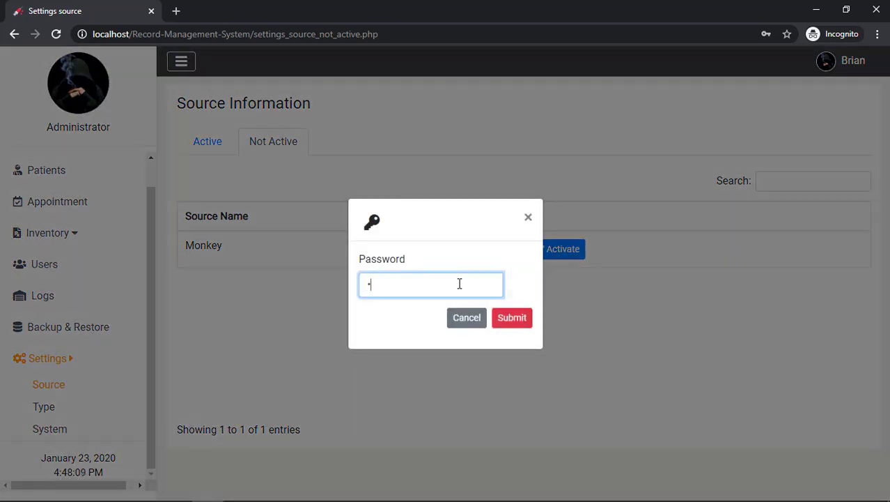
key("Return")
left_click(445, 337)
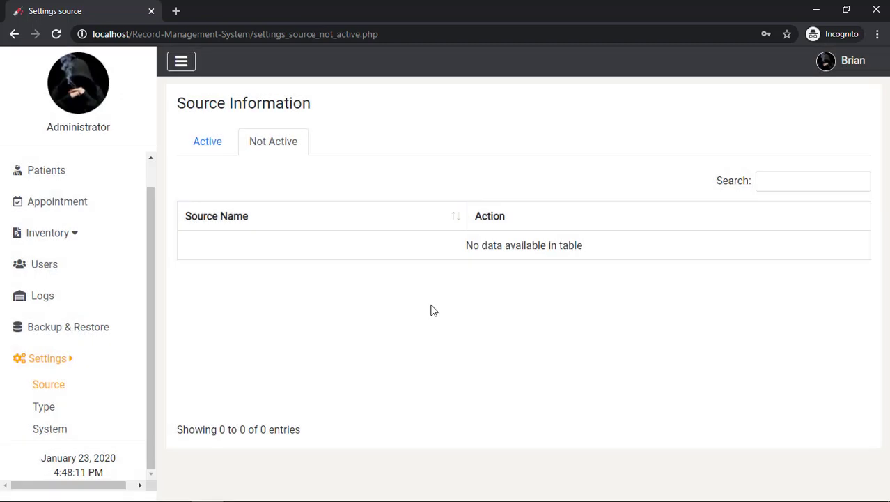
left_click(208, 142)
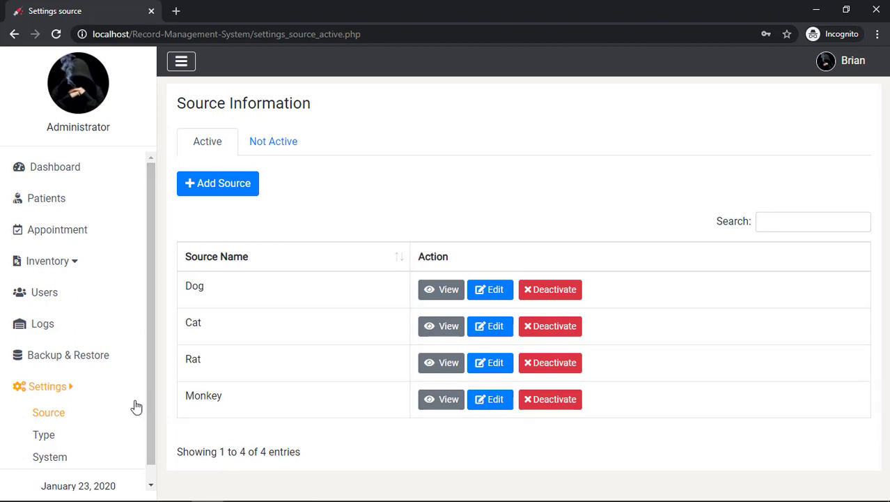
scroll(83, 413, "down", 1)
left_click(63, 411)
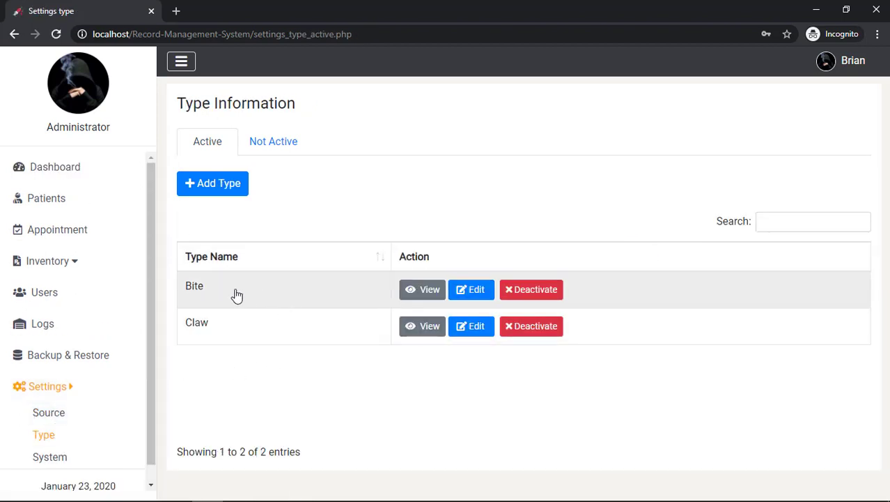
Add a new type named Scratch
left_click(215, 183)
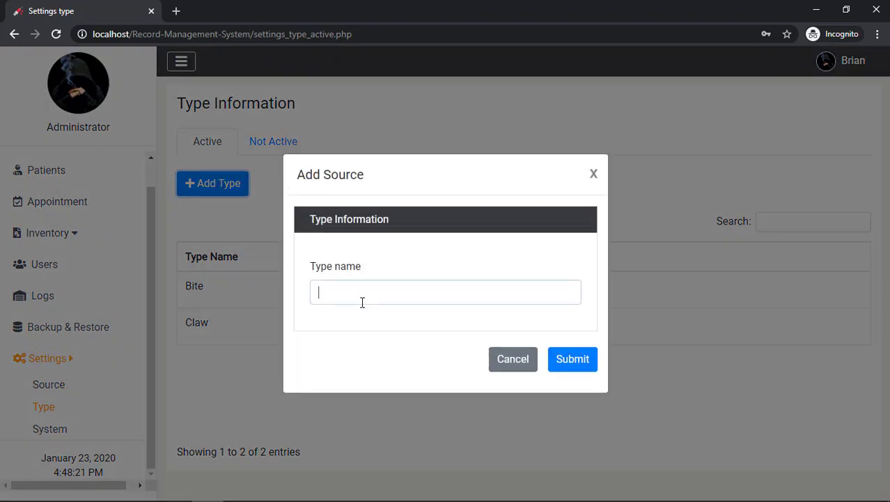
type("Scratch")
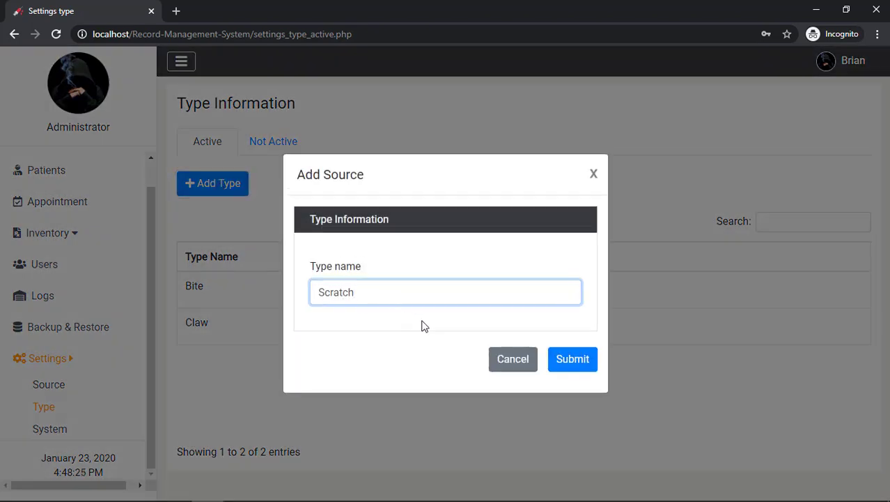
left_click(567, 361)
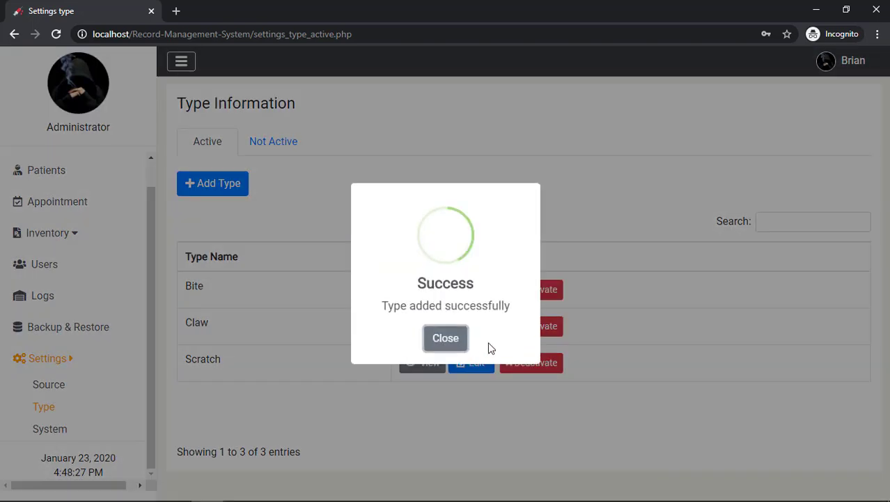
left_click(454, 346)
Rename the Scratch type to Scratches
left_click(462, 362)
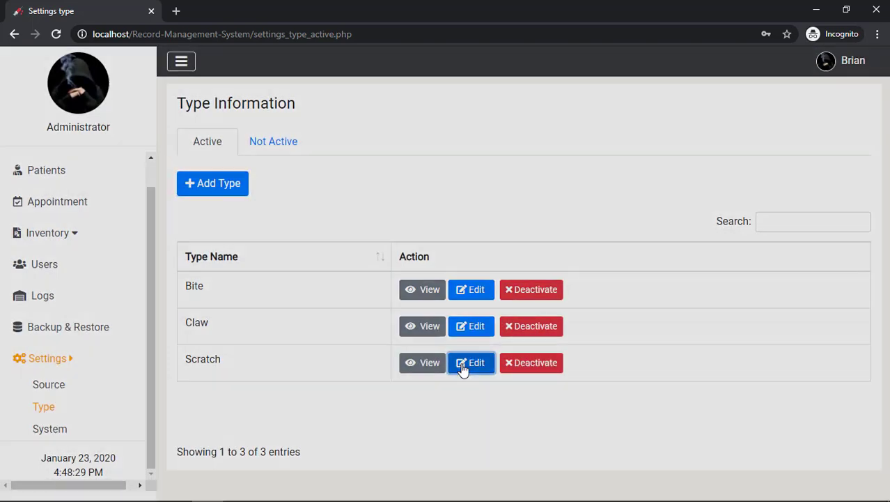
left_click(438, 300)
type("es")
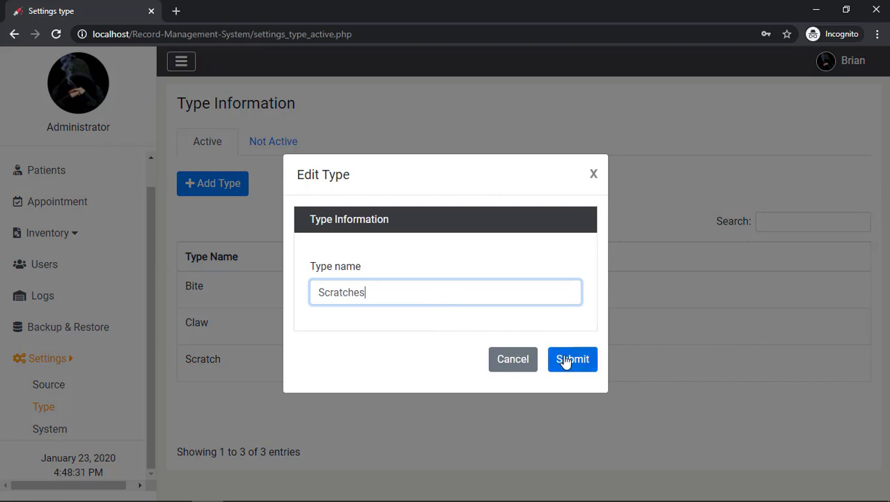
left_click(565, 361)
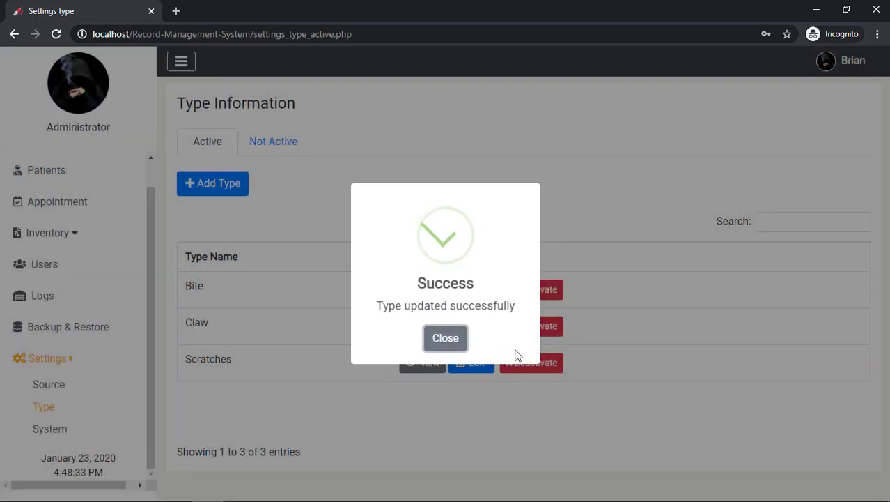
left_click(452, 347)
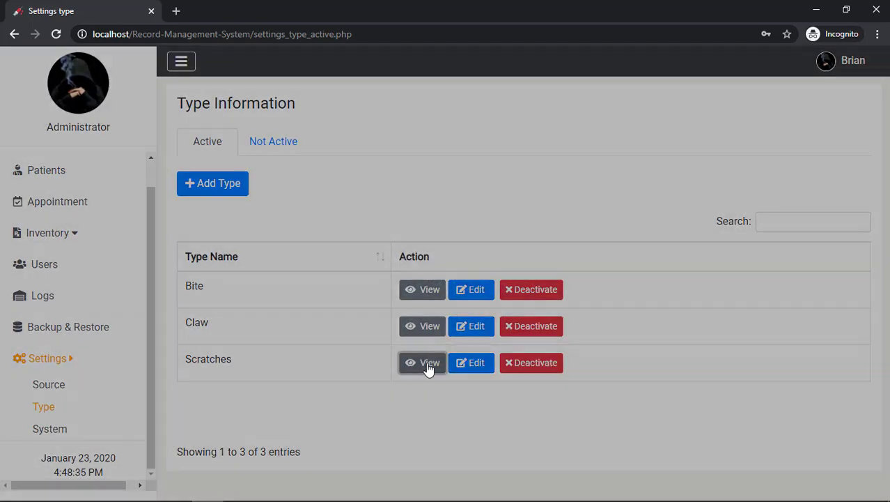
View the Scratches type details, then close them
left_click(424, 364)
left_click_drag(341, 292, 317, 292)
double_click(395, 293)
left_click(461, 269)
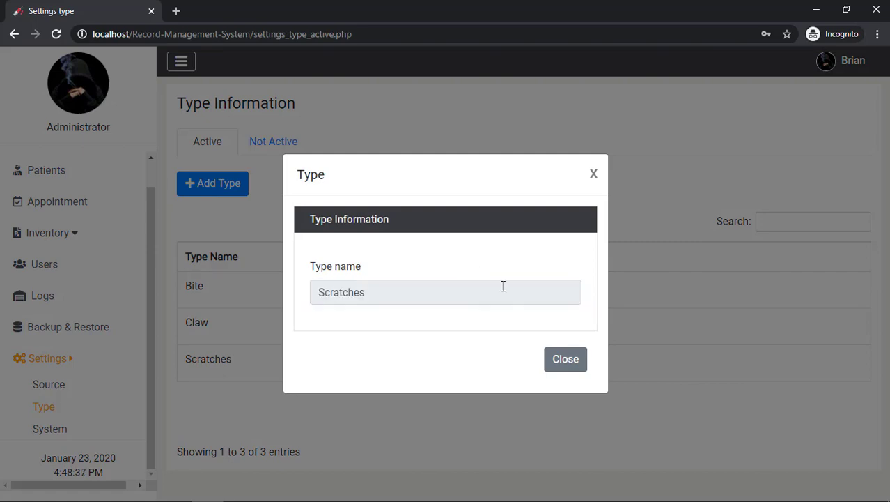
left_click(565, 359)
left_click(530, 361)
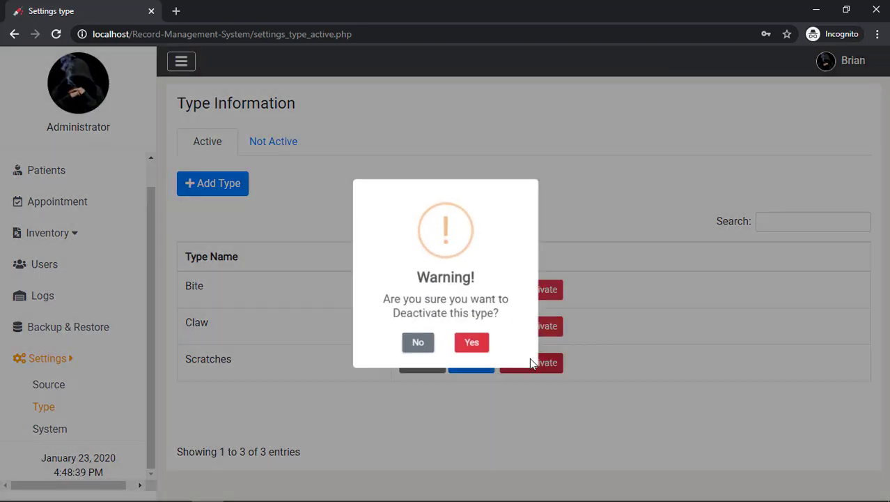
Confirm deactivating Scratches with the password, then open the Not Active types list
left_click(467, 349)
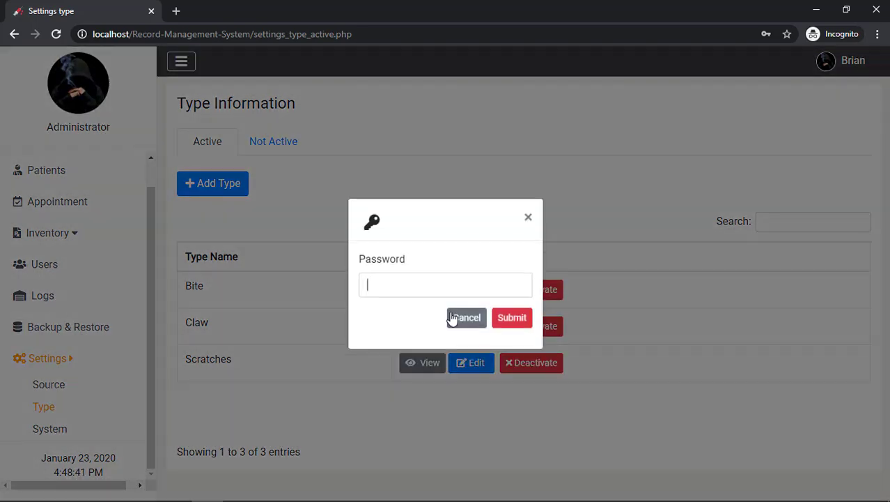
left_click(449, 294)
type("12")
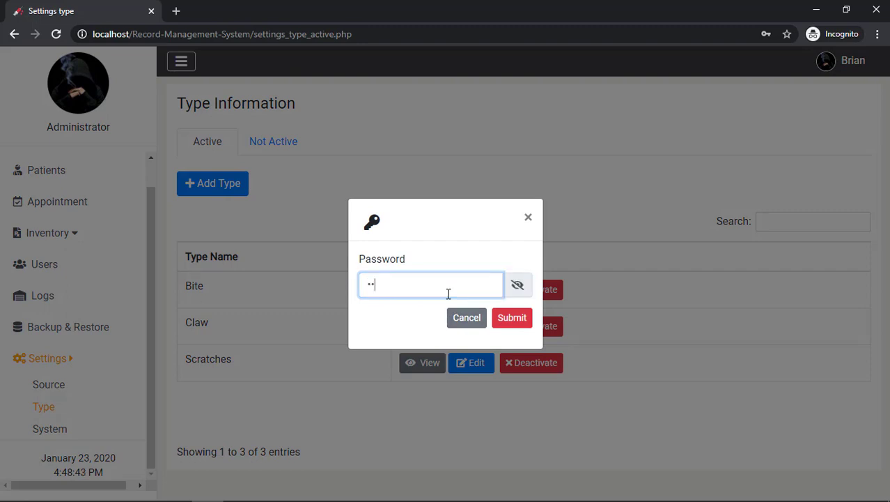
type("3")
key("Return")
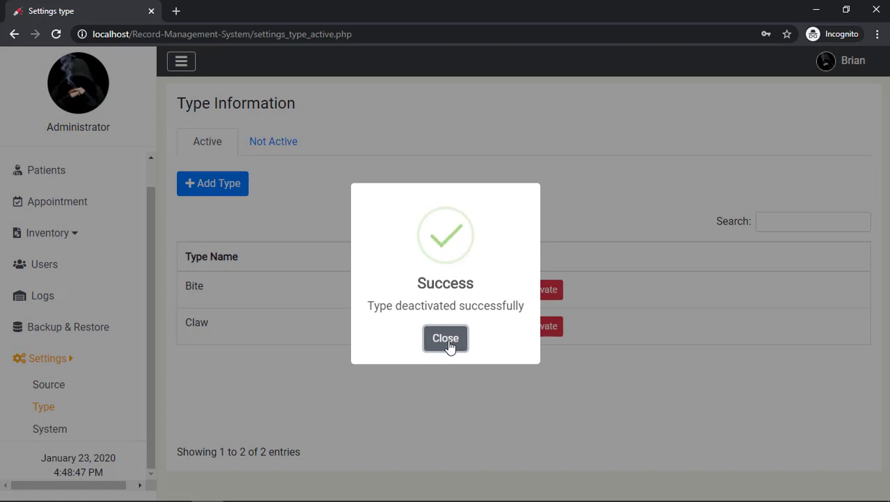
left_click(449, 338)
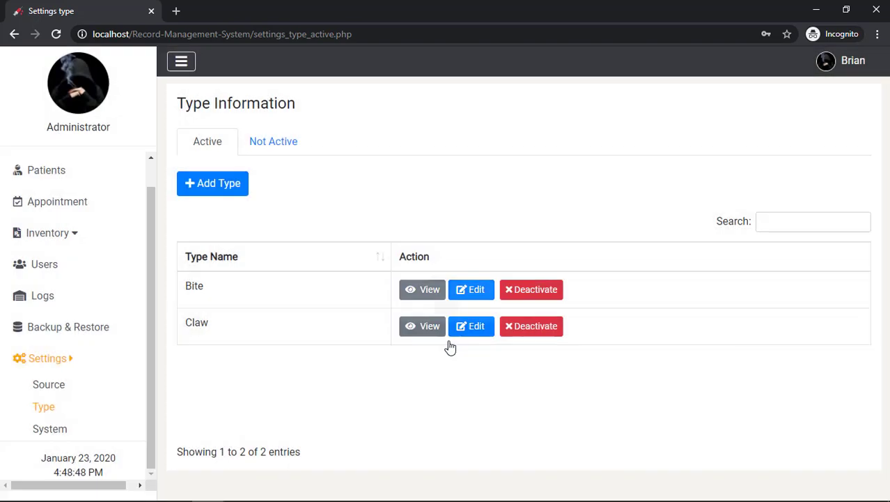
left_click(272, 143)
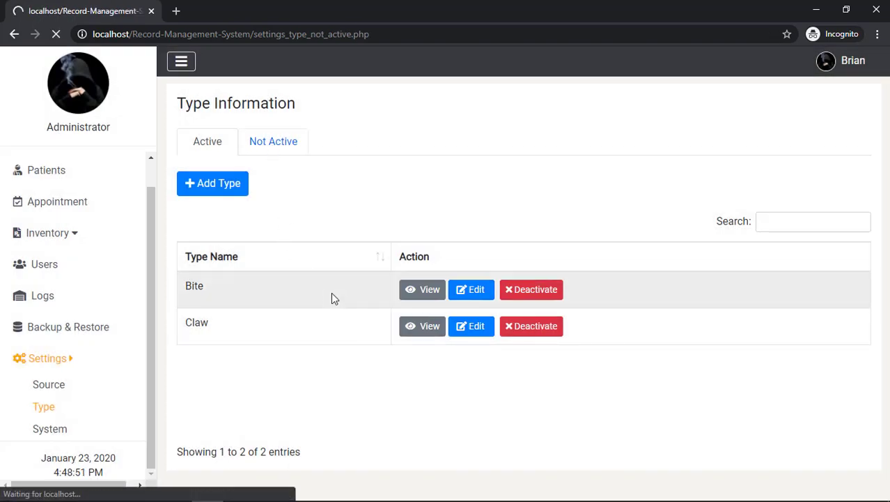
Reactivate Scratches after retyping the correct password, and return to the Active types list
left_click(487, 253)
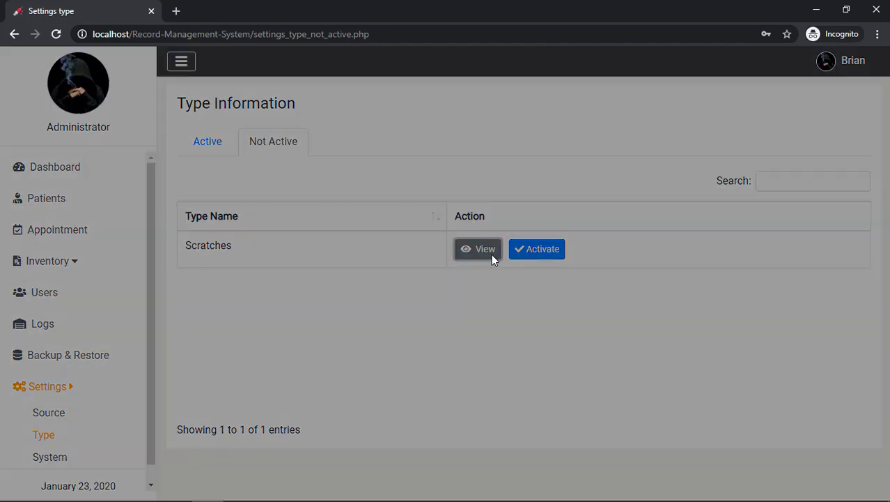
left_click(566, 359)
left_click(536, 250)
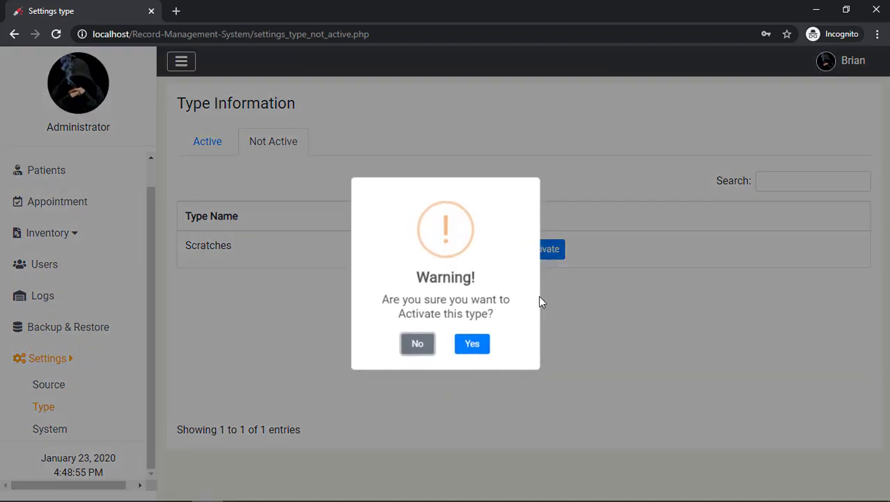
left_click(472, 343)
type("••")
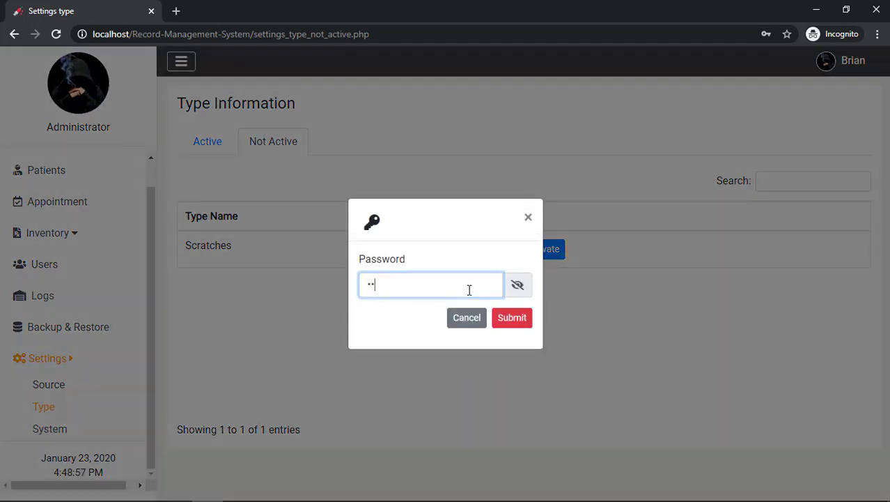
key("Return")
key("ctrl+a")
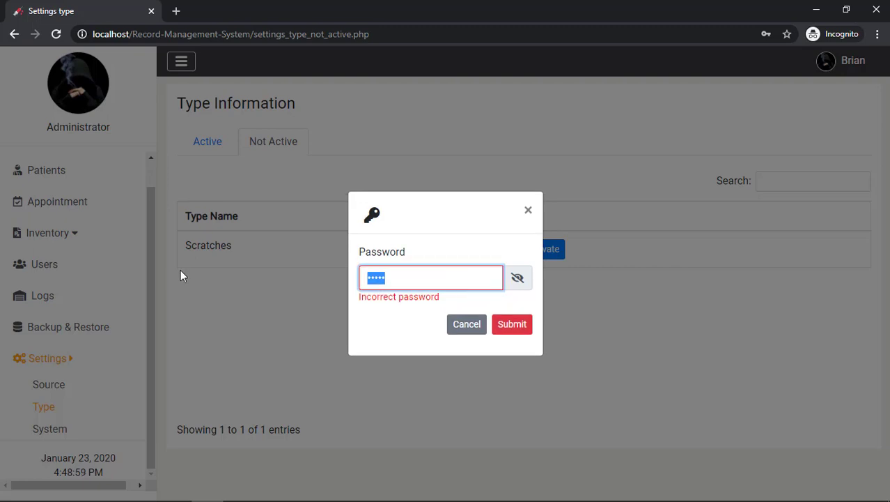
type("•••••")
key("Return")
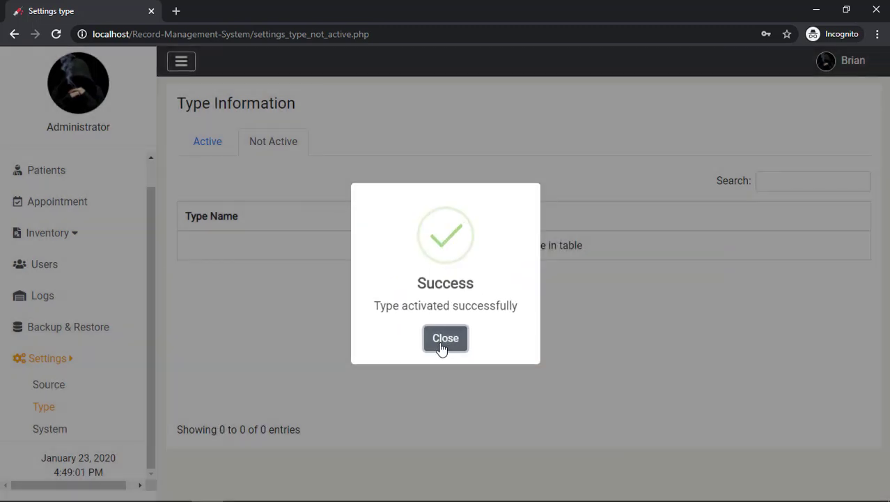
left_click(442, 346)
left_click(207, 143)
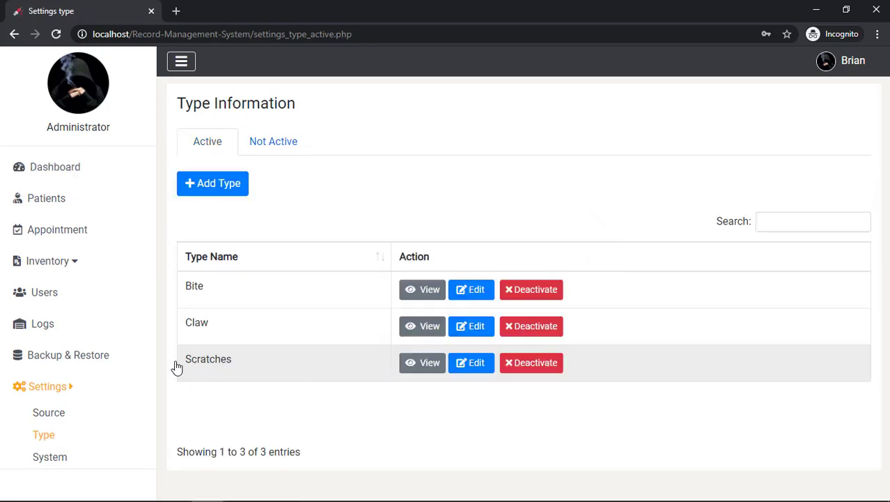
scroll(70, 432, "down", 1)
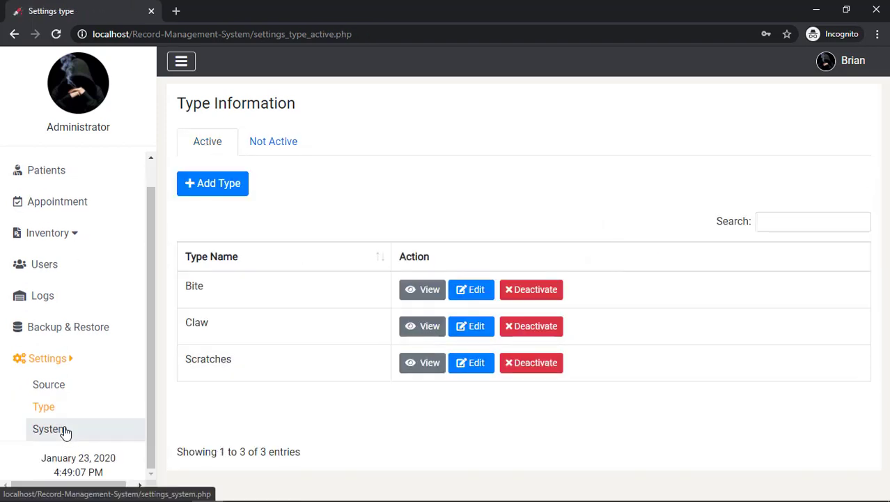
Unlock editing of System information with the admin password
left_click(65, 428)
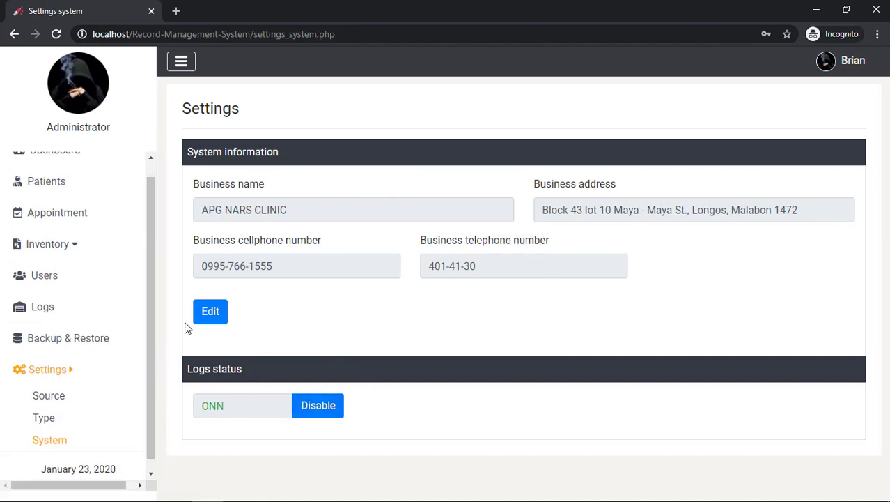
left_click(208, 315)
left_click(463, 343)
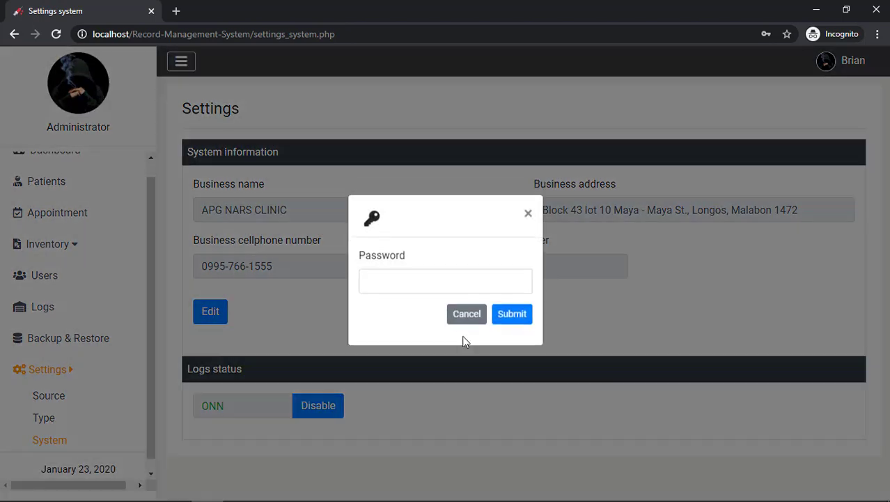
left_click(434, 289)
left_click(434, 290)
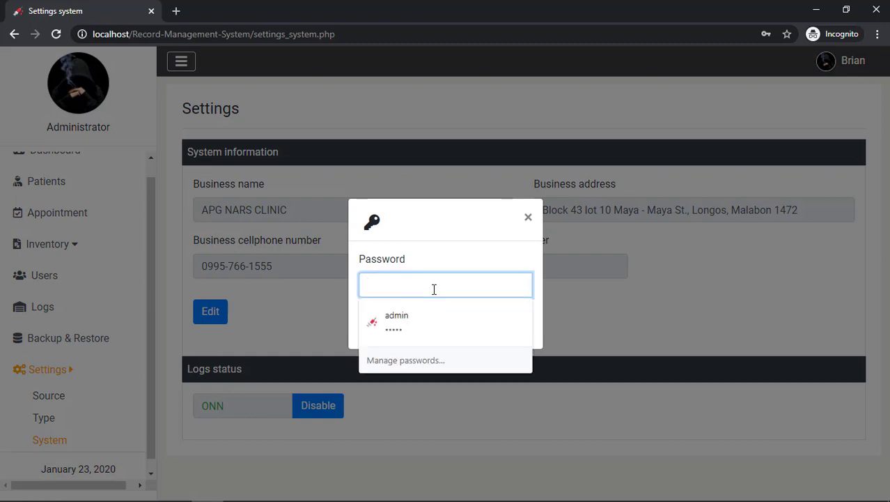
type("admin")
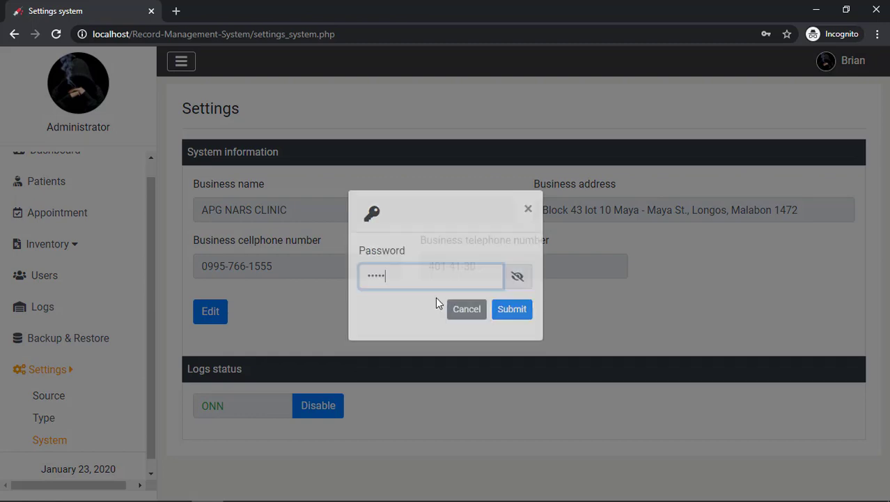
key("Return")
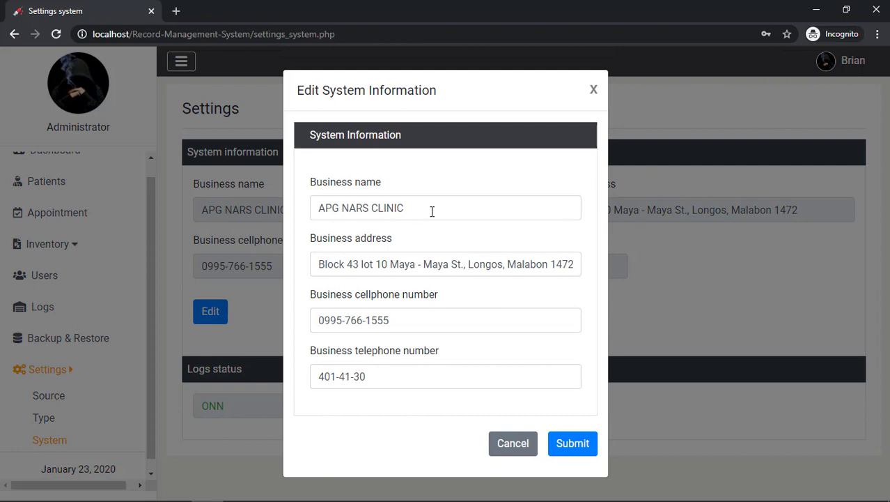
Replace APG in the business name with a new word, keeping NARS CLINIC, and save
left_click(432, 211)
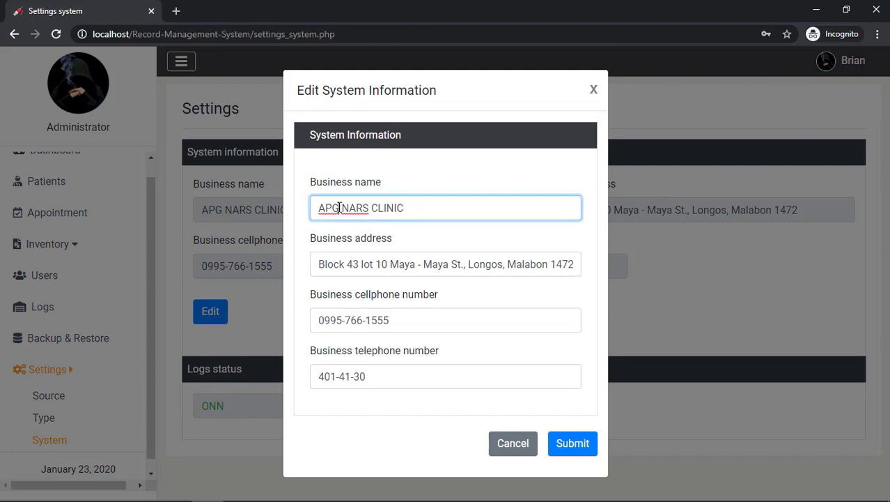
double_click(339, 208)
type("B")
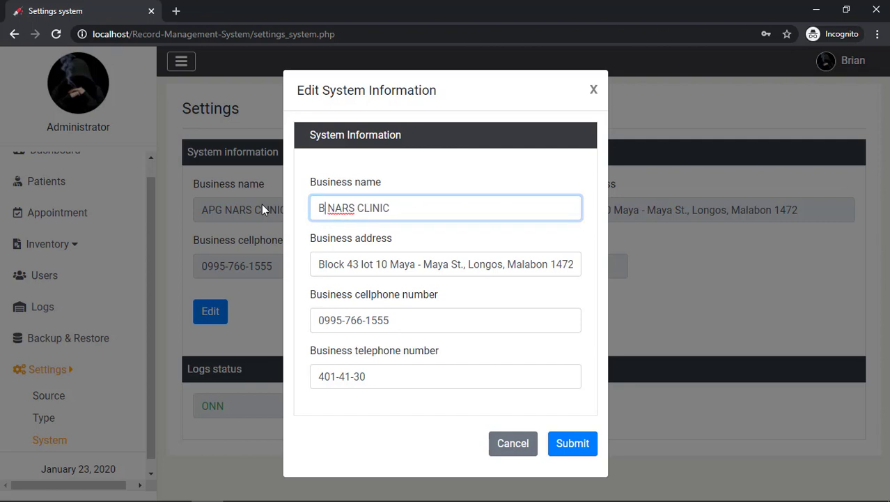
type("RIAN")
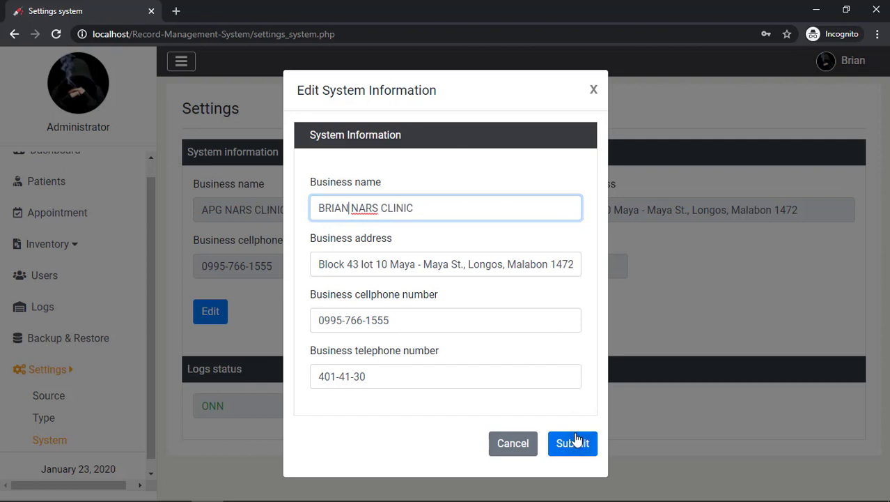
left_click(576, 442)
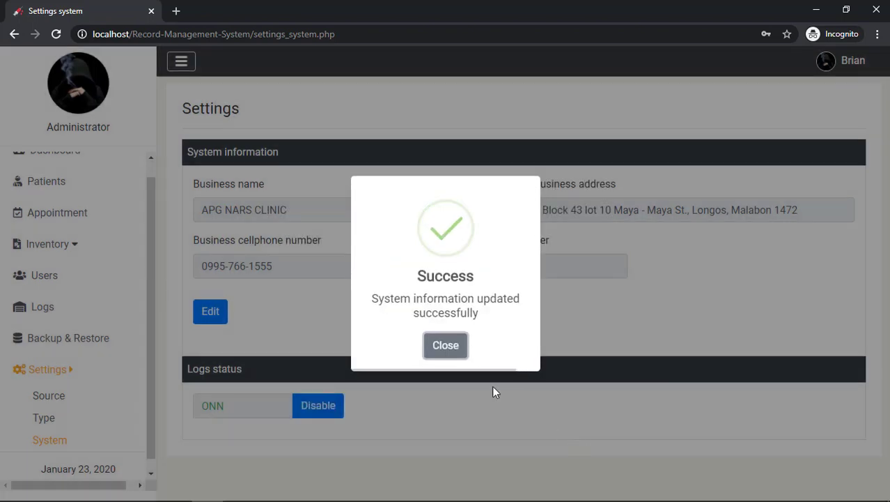
left_click(445, 345)
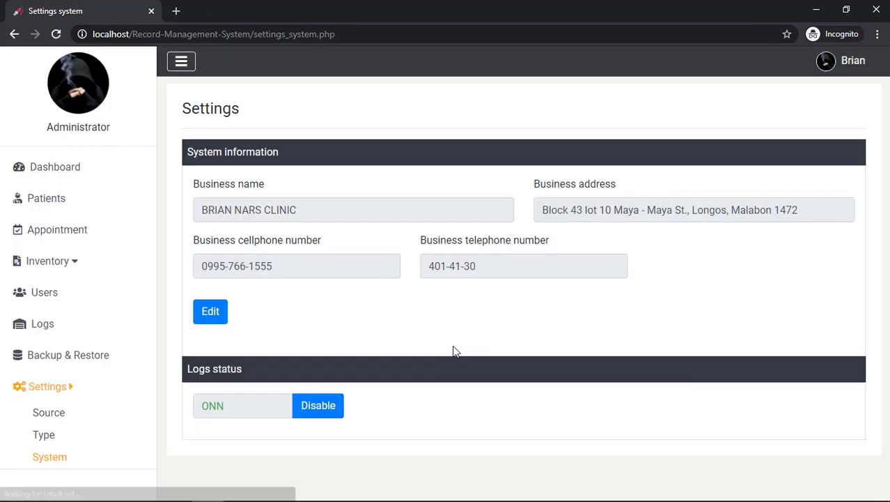
left_click_drag(202, 210, 304, 212)
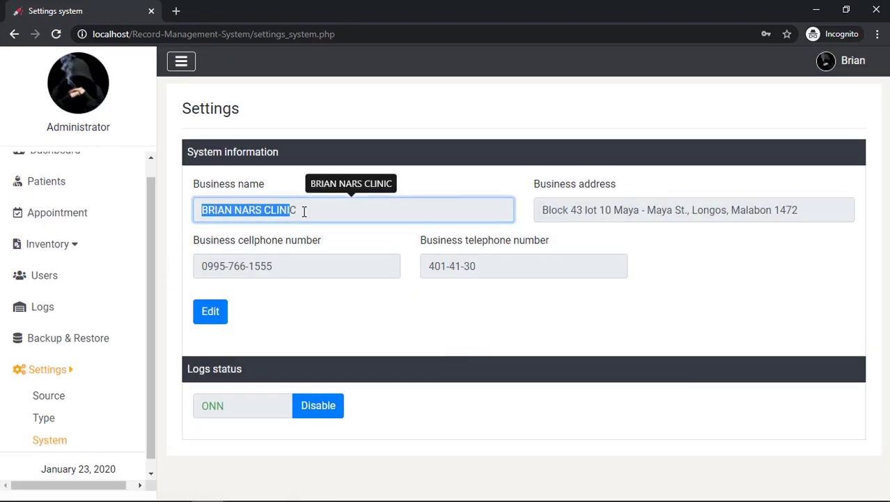
left_click(432, 183)
left_click_drag(192, 210, 318, 209)
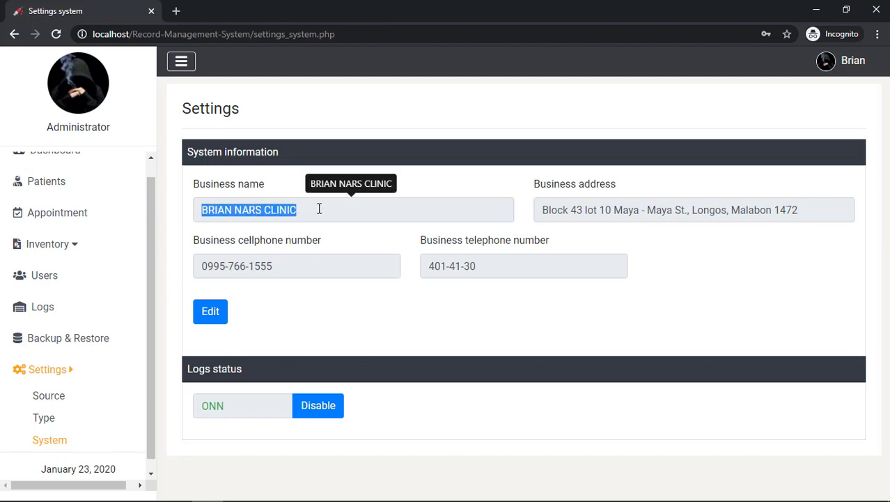
left_click(431, 192)
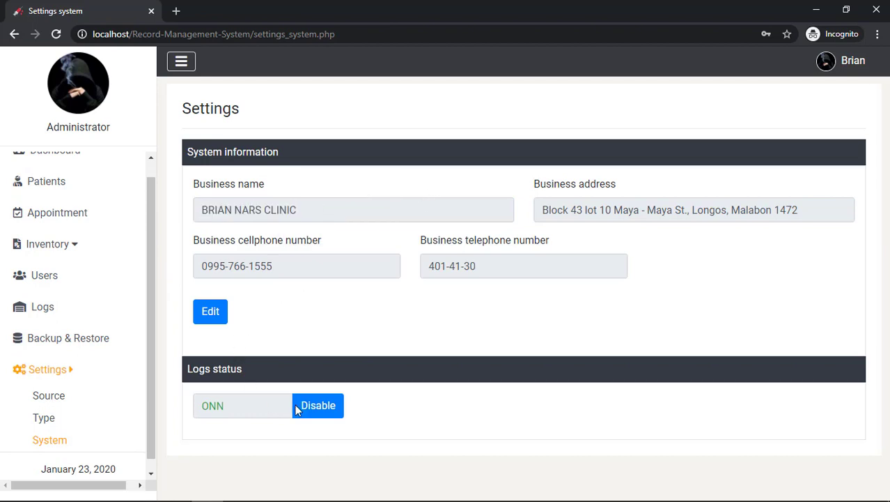
Choose Disable for the logs status, confirm, and submit a password
left_click(318, 411)
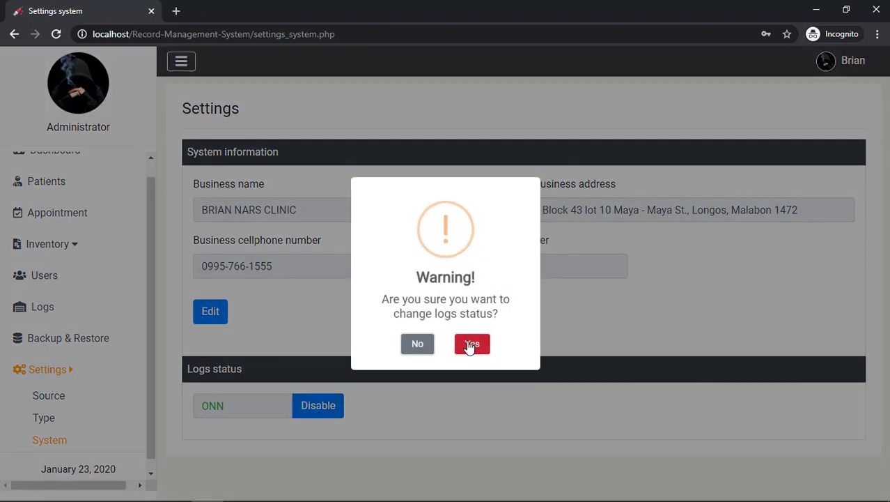
left_click(469, 346)
type("adm")
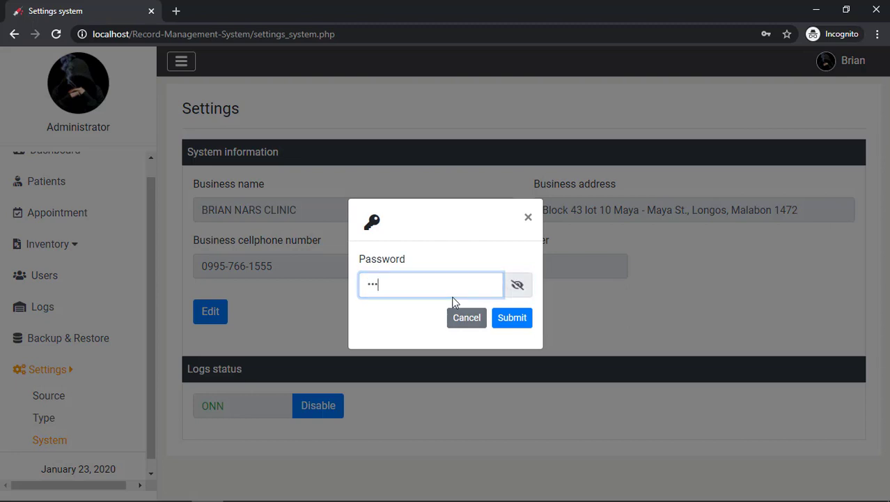
type("in")
key("ctrl+a")
type("admin")
key("Return")
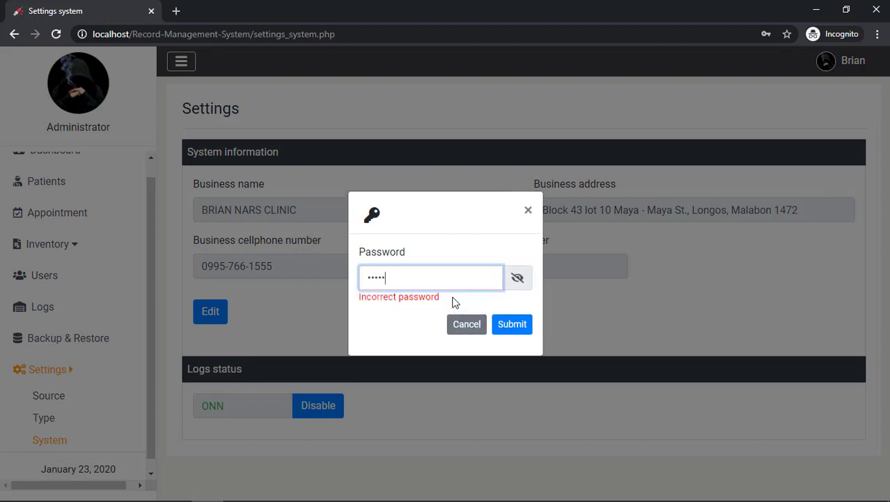
Resubmit the correct password so logging turns OFF, and dismiss the success message
left_click(518, 277)
key("ctrl+a")
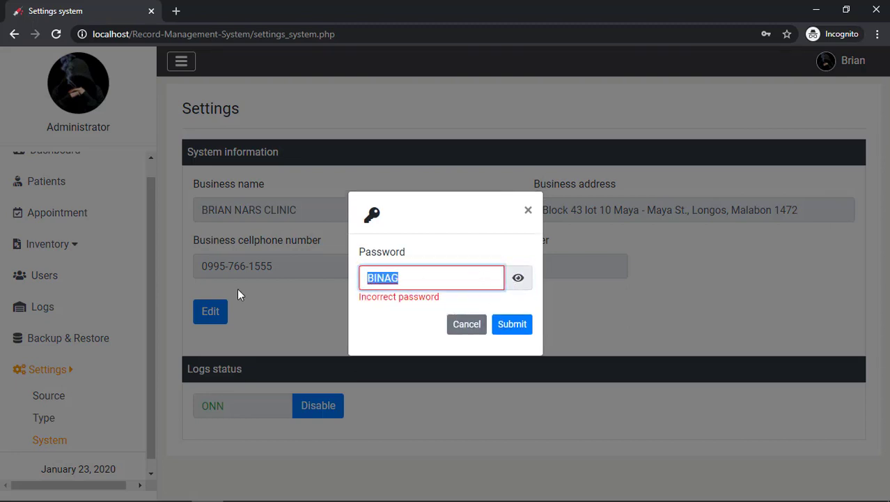
key("Return")
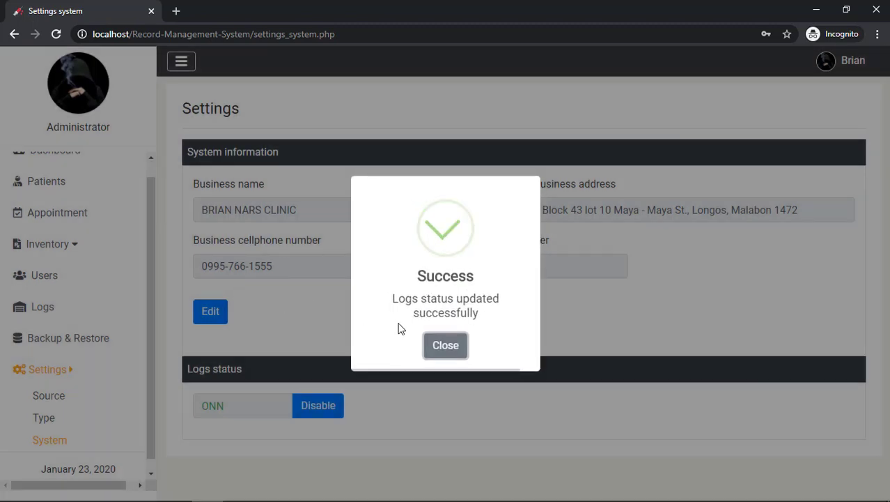
left_click(441, 345)
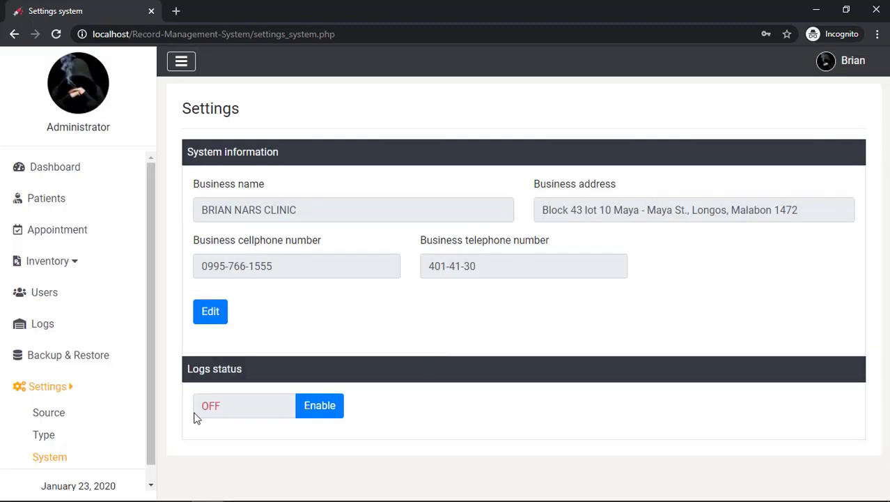
left_click(321, 325)
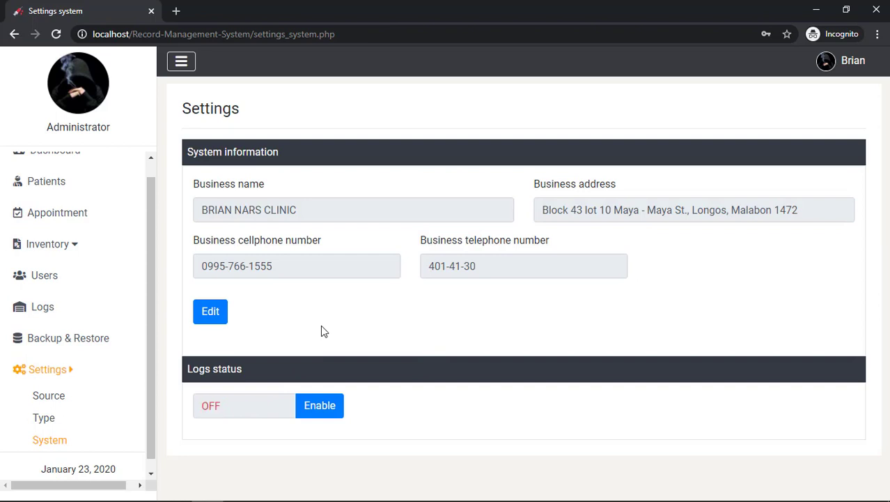
left_click(841, 69)
On My Account, test the empty change-password form, then enter the old and new passwords and submit
left_click(824, 90)
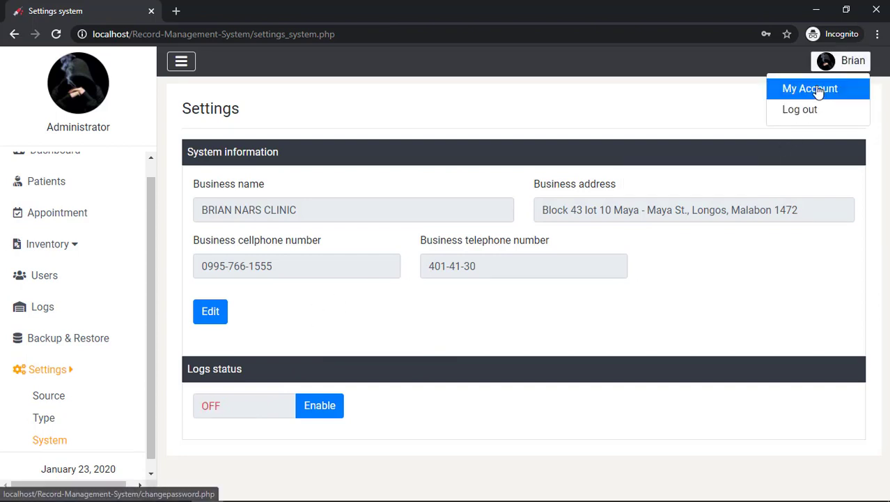
left_click(625, 404)
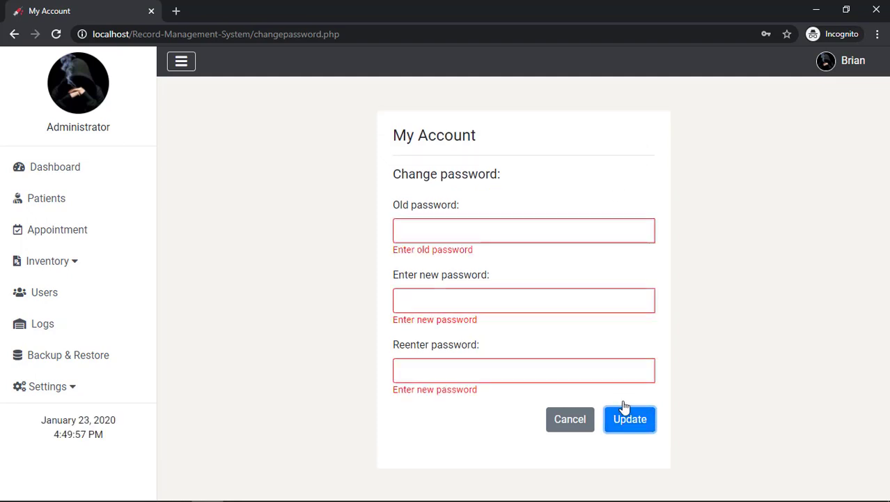
left_click(552, 237)
type("admin")
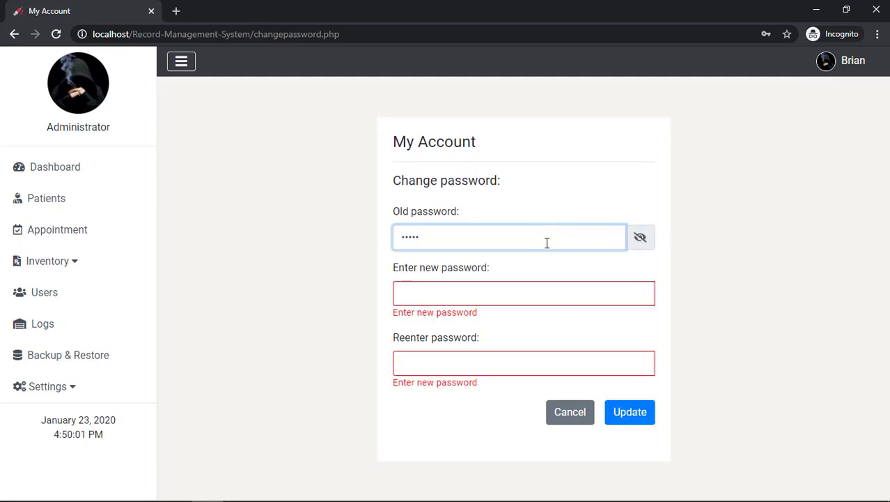
left_click(536, 299)
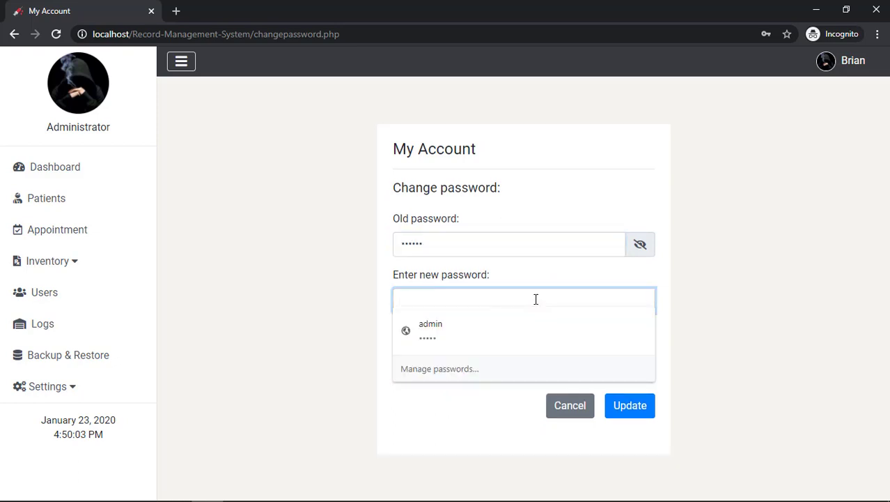
type("1234")
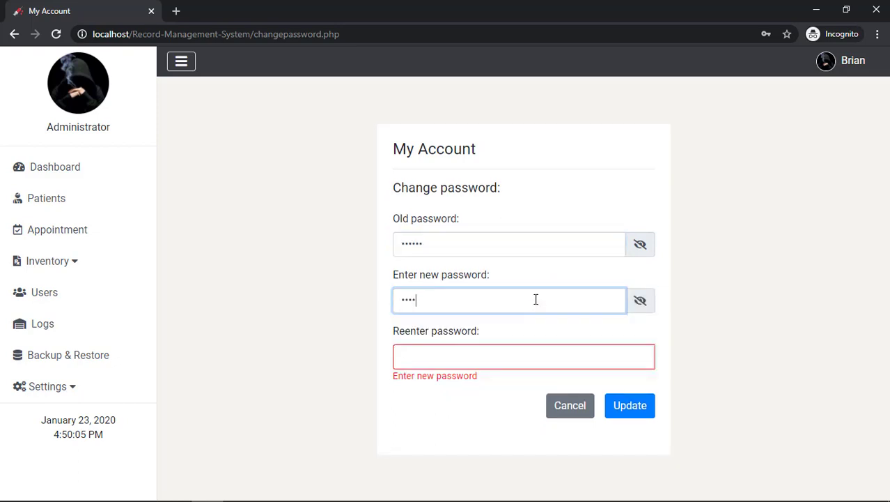
left_click(511, 366)
type("1234")
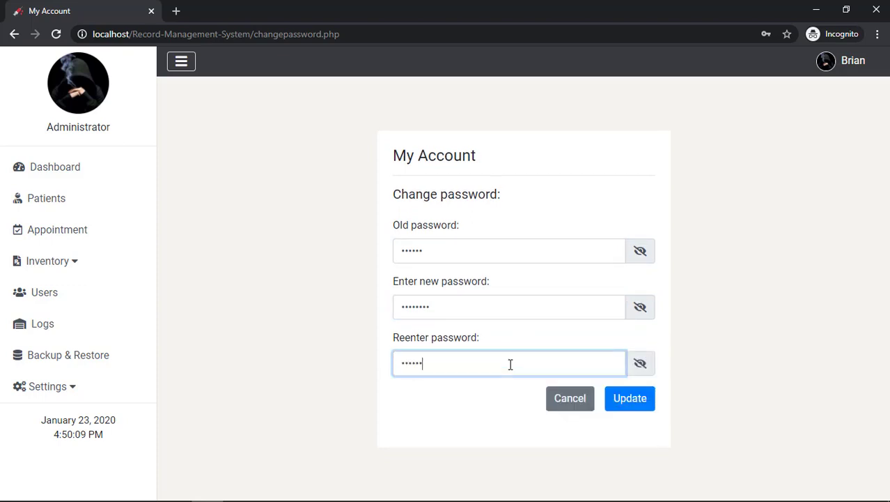
left_click(640, 397)
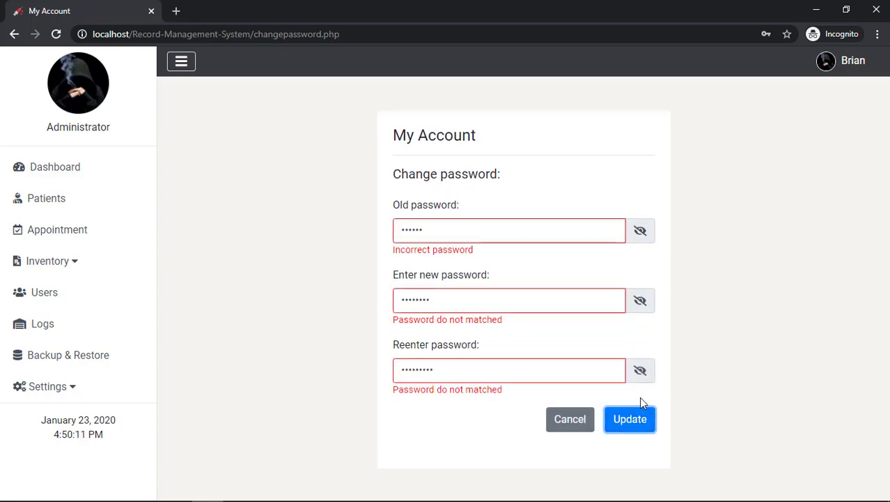
Reveal and correct the password fields, resubmit successfully, dismiss the message, and reopen My Account
left_click(640, 232)
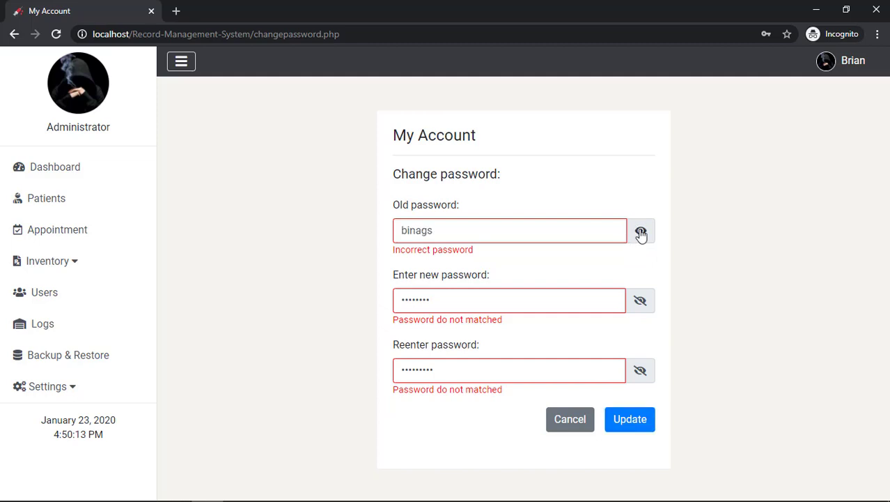
left_click(582, 226)
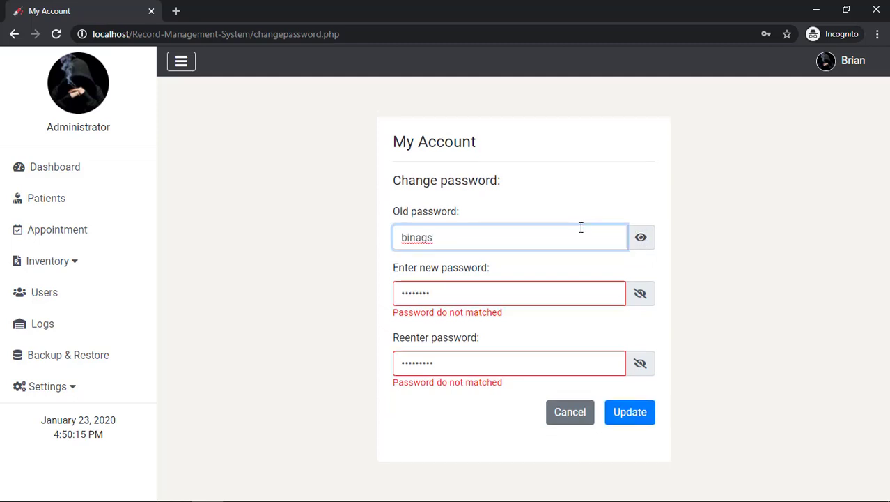
left_click(640, 293)
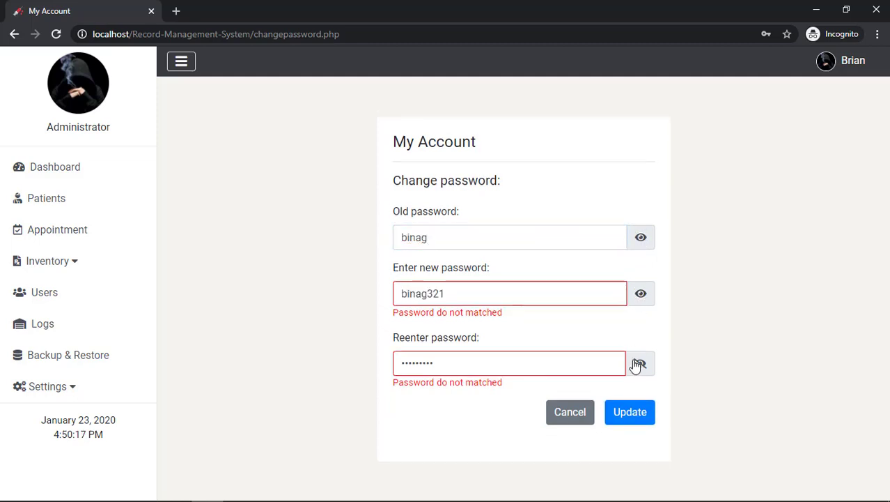
left_click(639, 363)
left_click(574, 369)
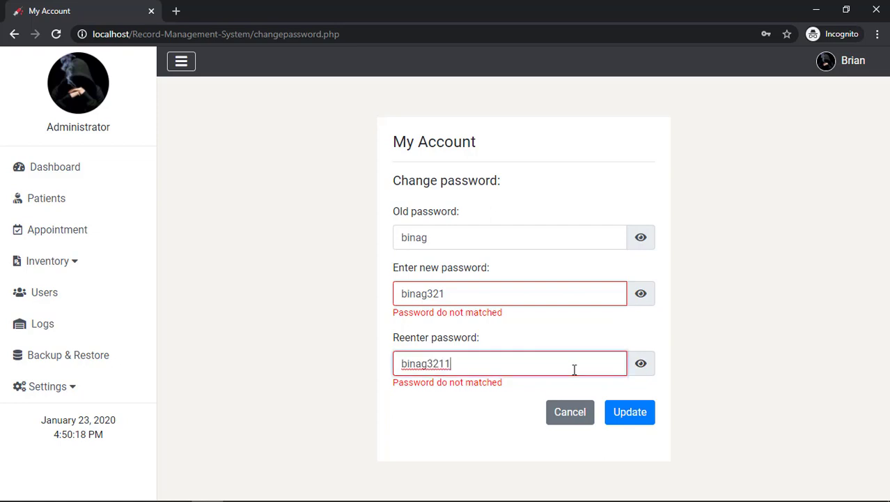
left_click(619, 403)
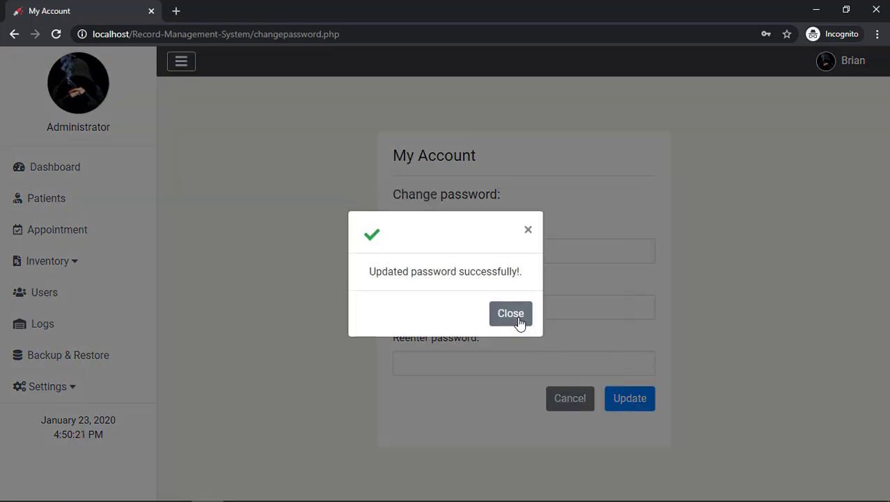
left_click(511, 313)
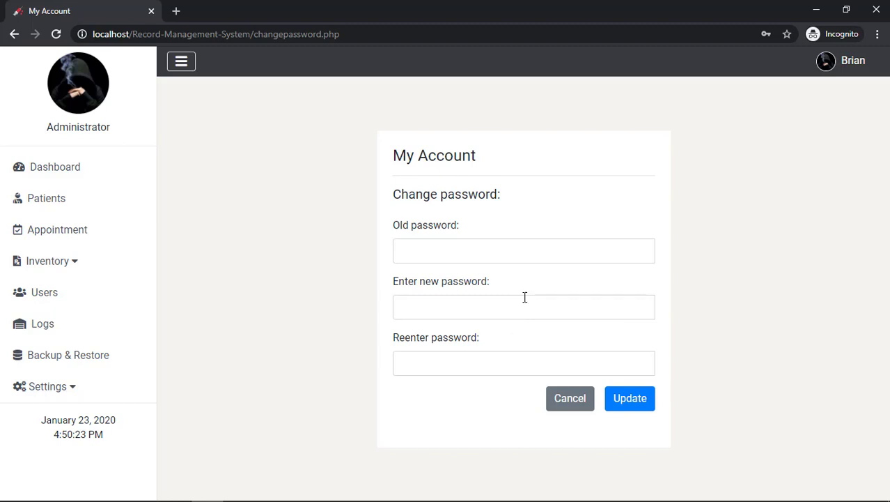
left_click(837, 70)
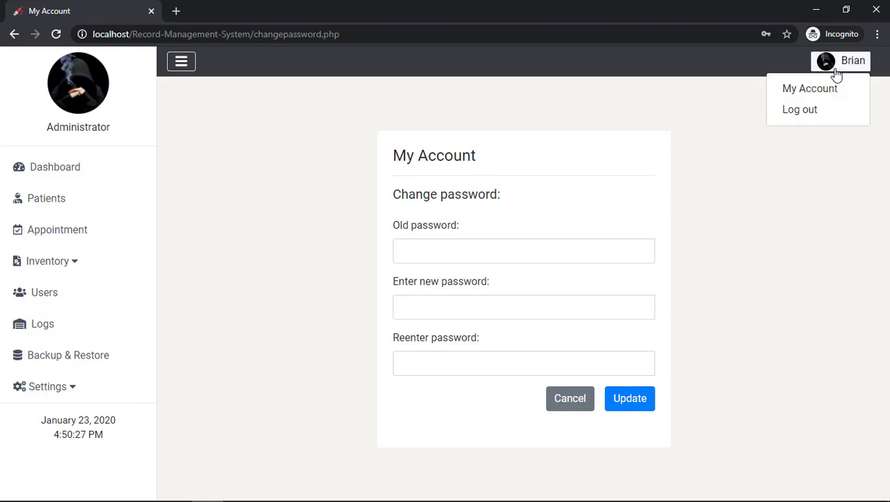
left_click(812, 88)
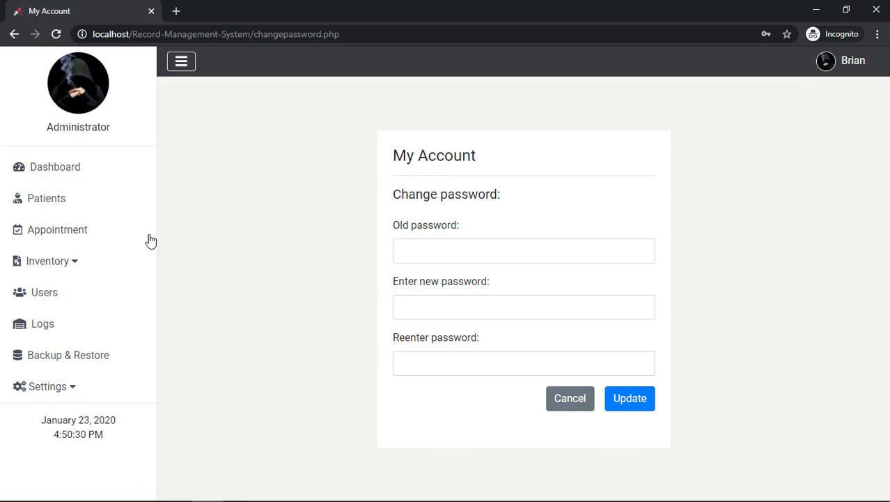
Go to the Dashboard and show its Statistics tab with the incident-by-area filters
left_click(79, 171)
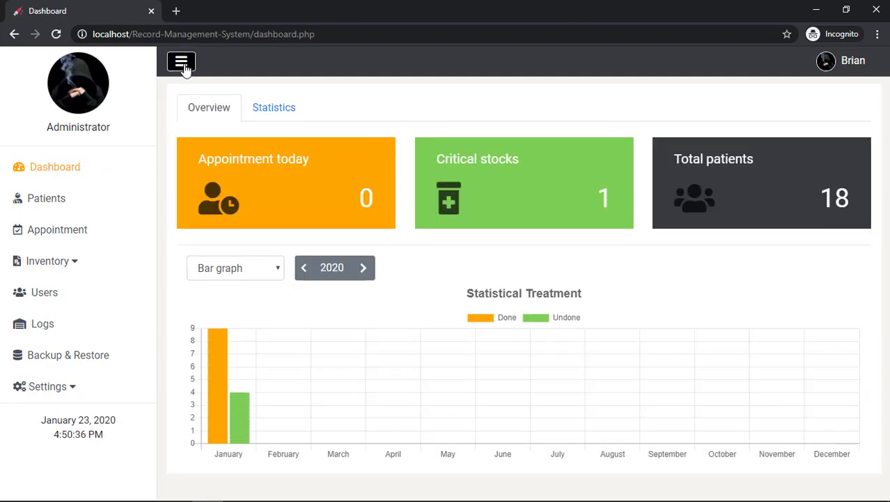
left_click(184, 67)
left_click(177, 110)
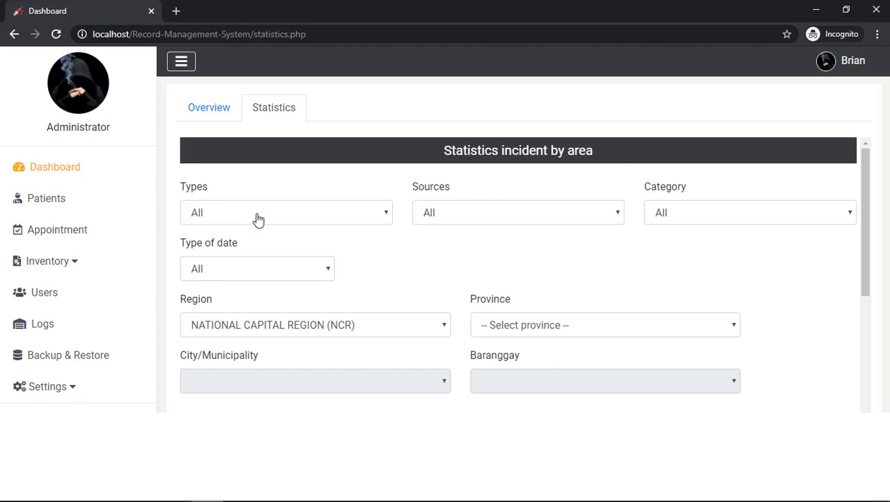
Open DevTools and preview the statistics page emulated as a Galaxy S5
key("ctrl+shift+j")
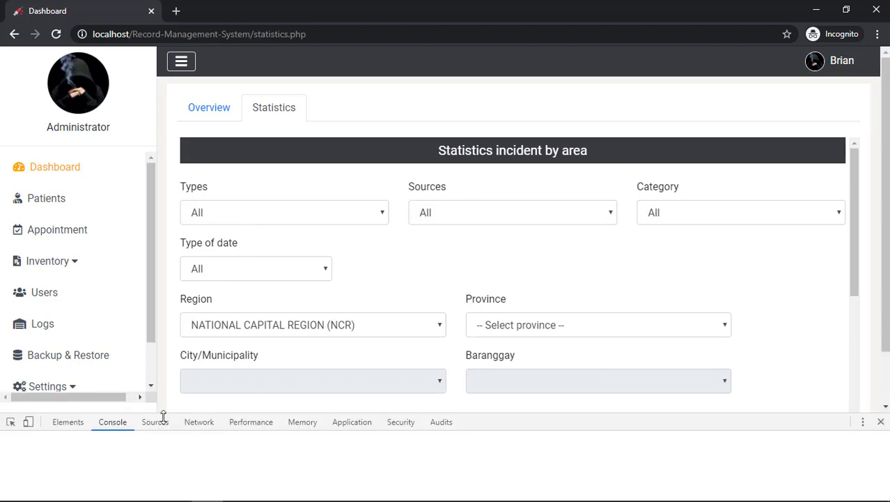
left_click(29, 423)
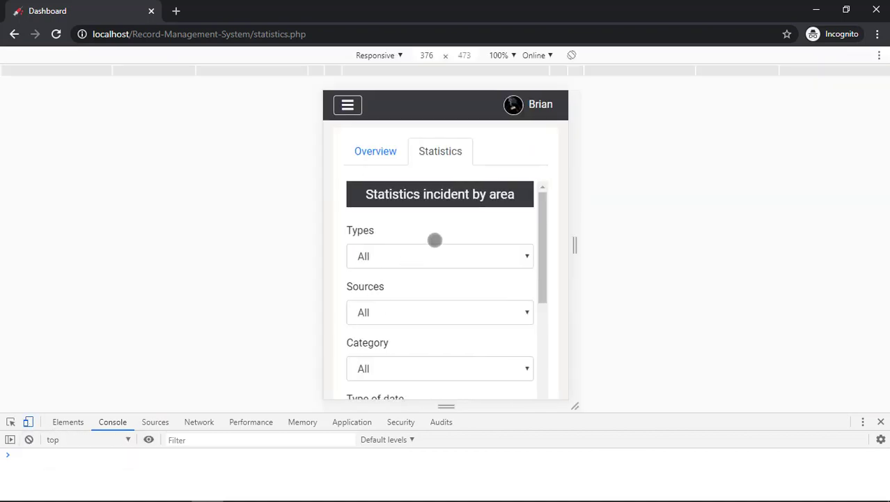
left_click(399, 56)
left_click(382, 97)
scroll(424, 159, "down", 1)
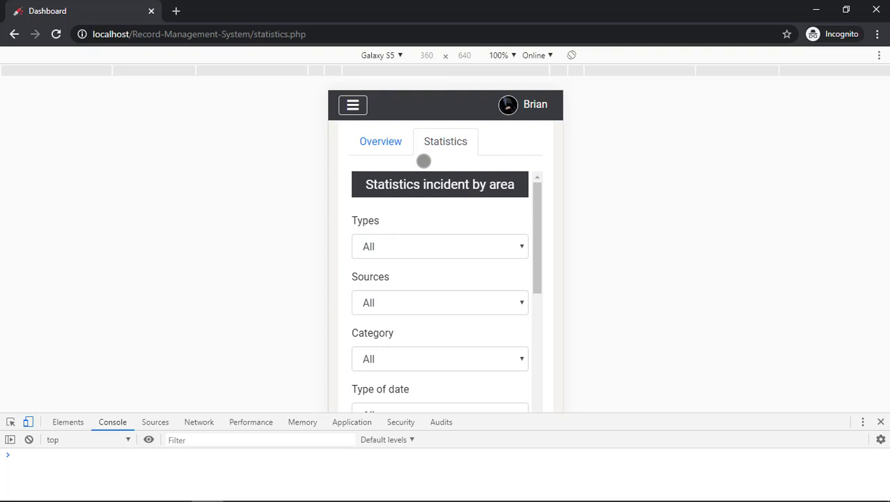
scroll(429, 176, "down", 1)
scroll(428, 176, "down", 7)
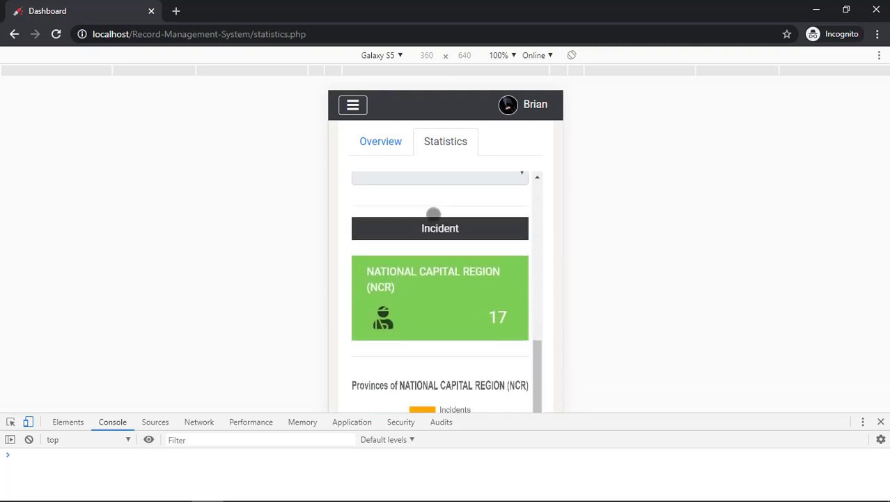
scroll(390, 174, "up", 10)
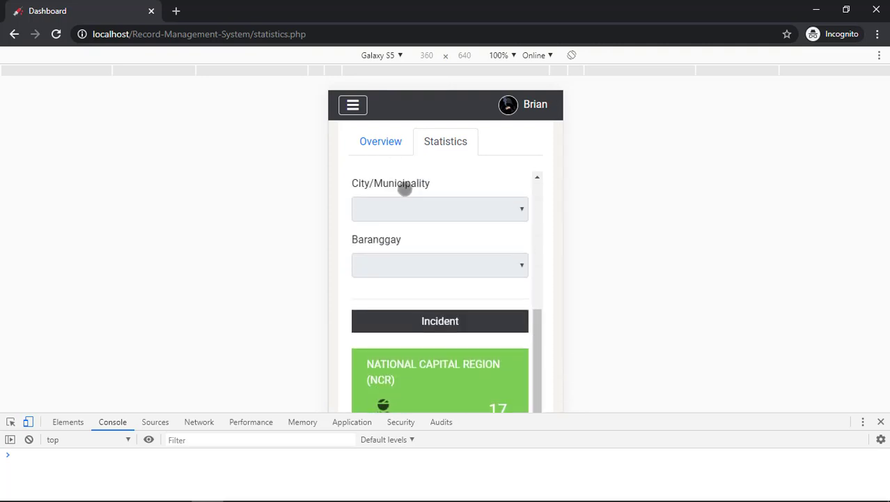
Switch to the dashboard Overview and scroll through it in mobile view
left_click(381, 141)
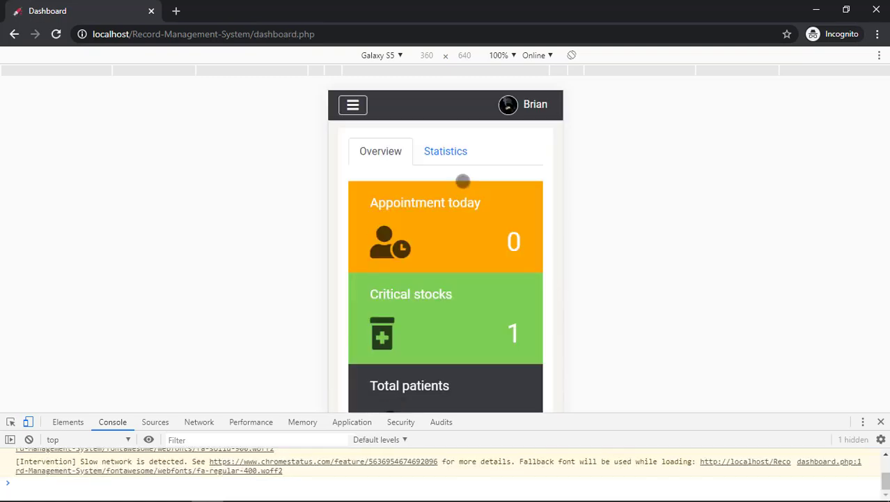
scroll(463, 178, "down", 1)
scroll(463, 178, "down", 4)
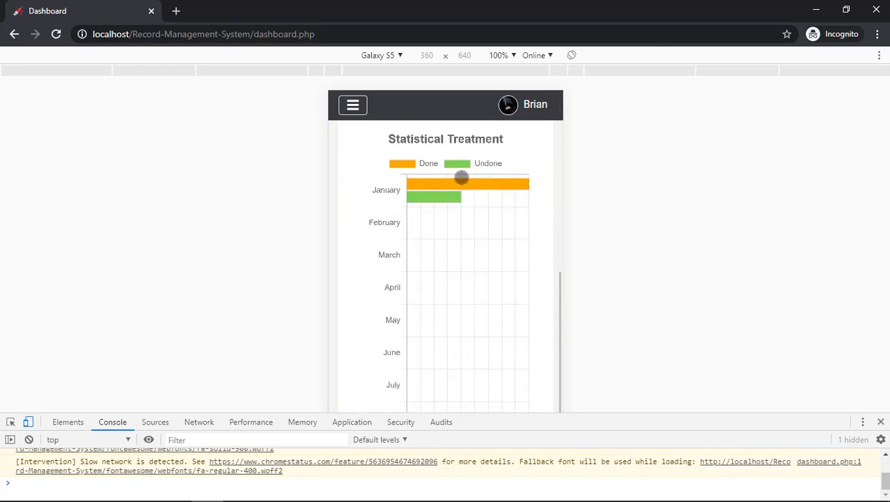
scroll(418, 226, "down", 1)
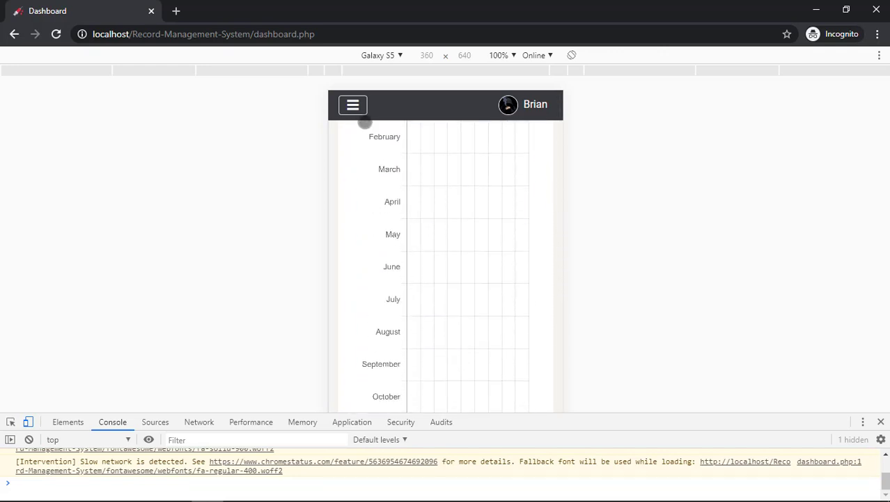
Open the Patients list, dock DevTools on the right, and view page 2 of the table
left_click(358, 111)
left_click(383, 242)
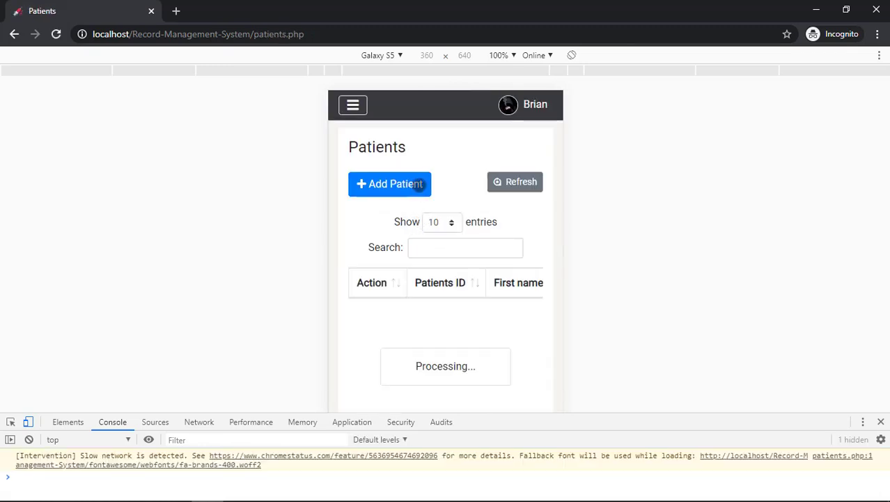
scroll(487, 179, "down", 1)
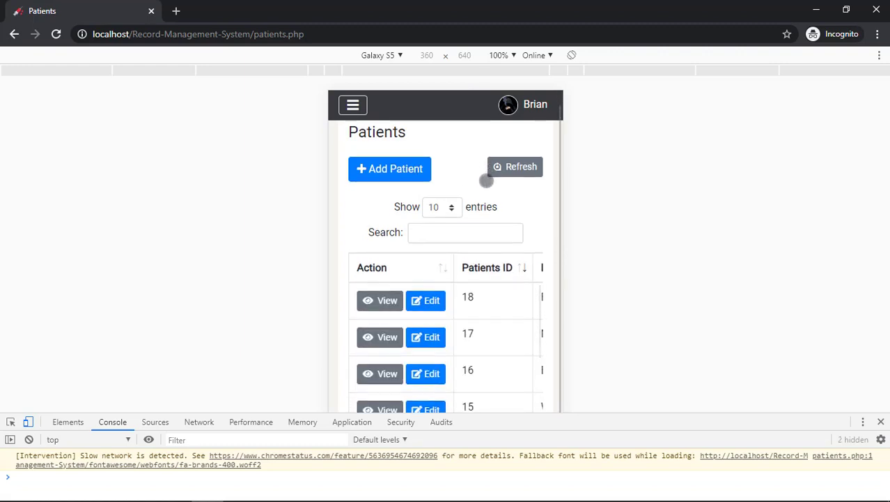
scroll(489, 292, "down", 6)
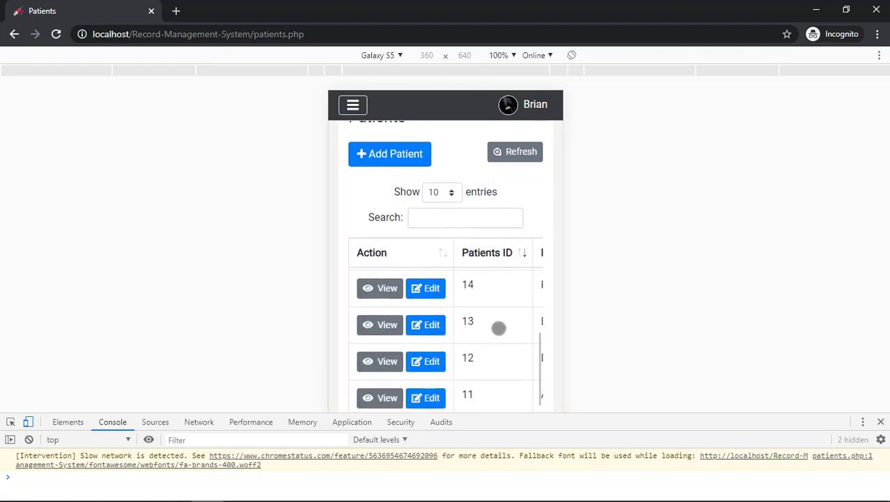
left_click_drag(802, 417, 48, 420)
left_click(863, 429)
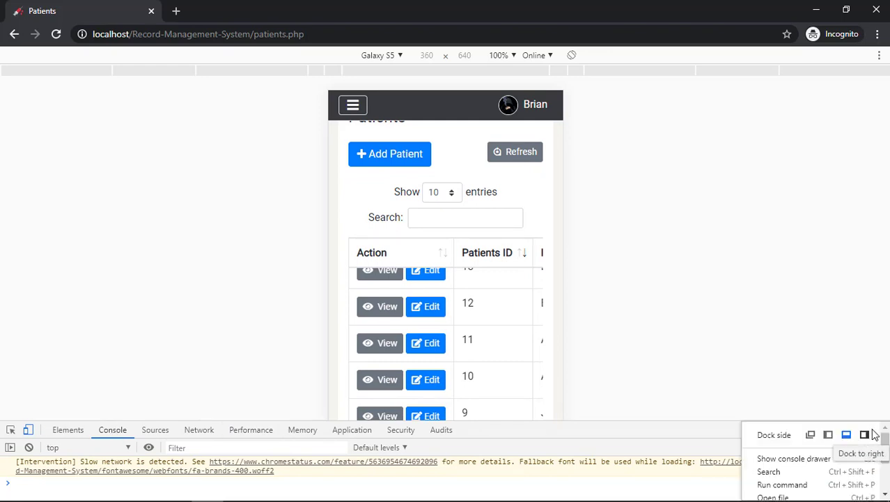
left_click(866, 433)
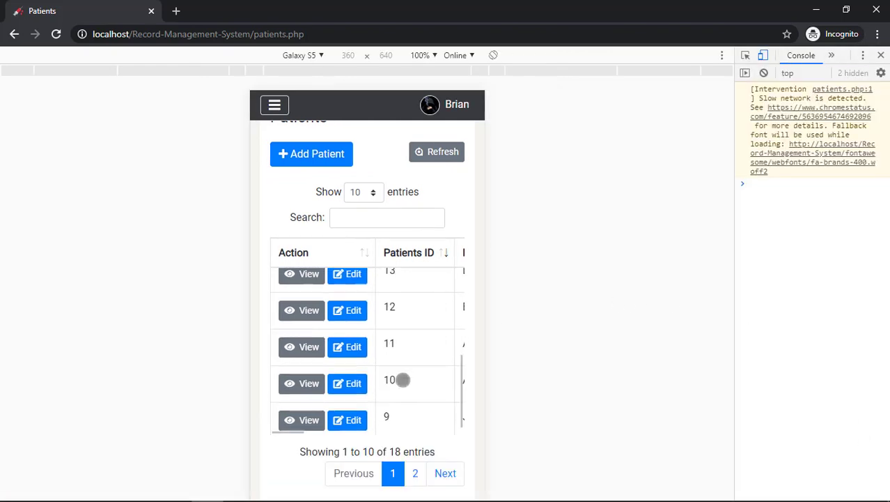
scroll(404, 378, "up", 5)
left_click(415, 473)
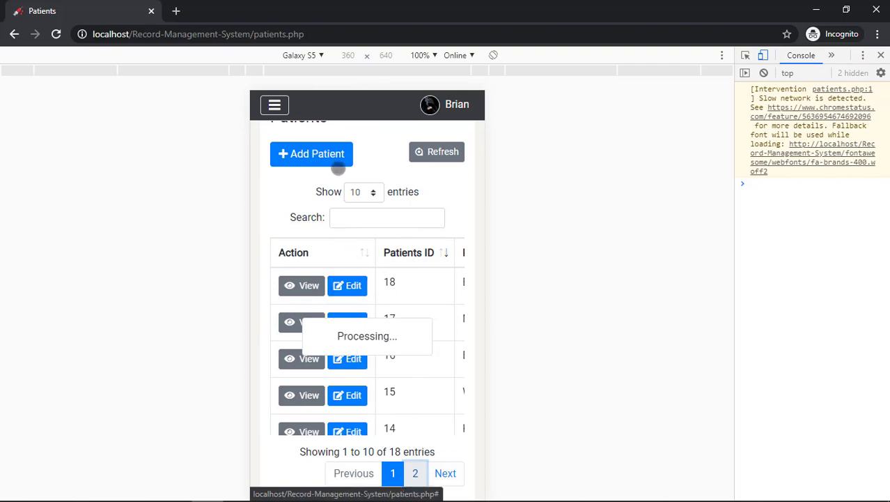
Preview the Add Patient form's Patient Information and Treatment sections, then close it
left_click(329, 157)
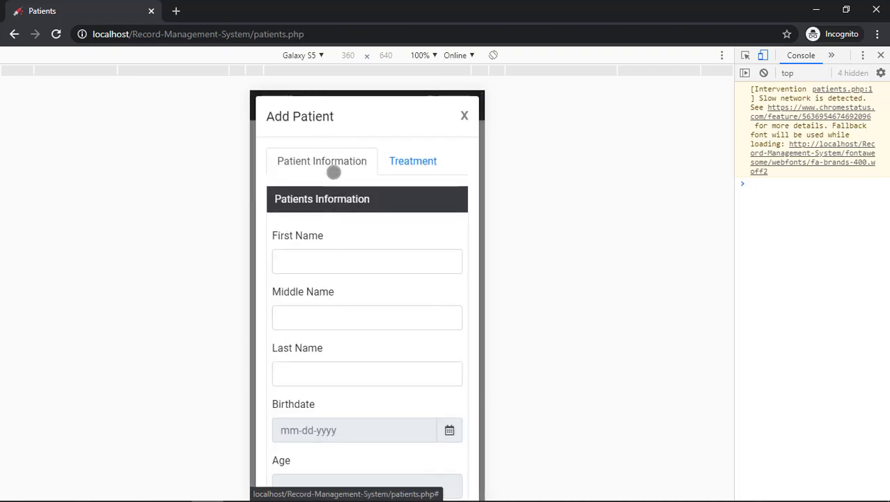
scroll(336, 174, "down", 12)
scroll(389, 403, "down", 2)
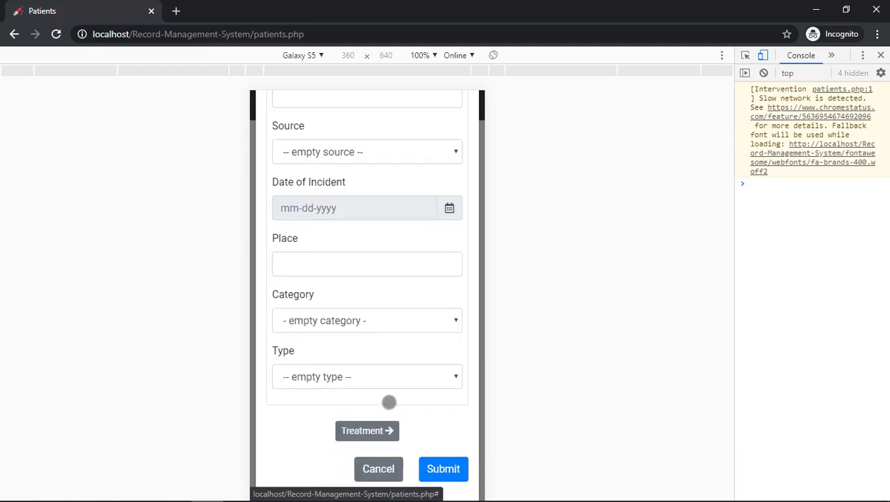
left_click(384, 427)
scroll(382, 200, "up", 2)
scroll(382, 200, "up", 2)
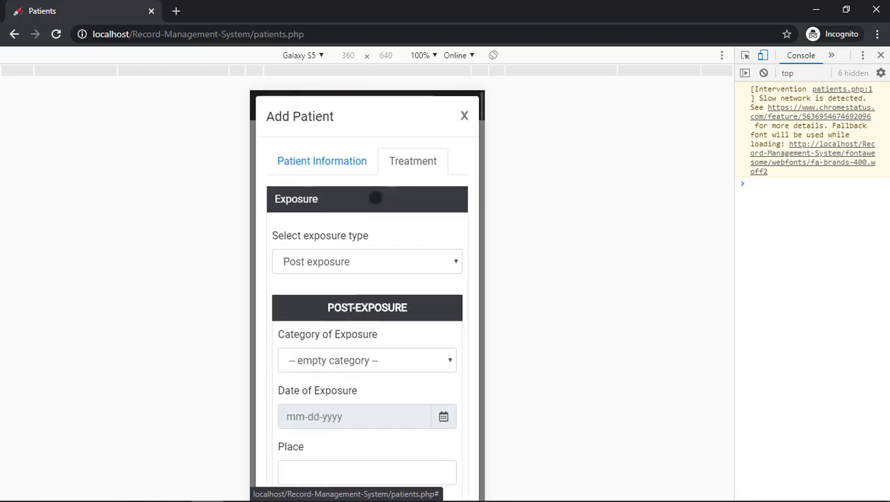
left_click(344, 161)
left_click(464, 116)
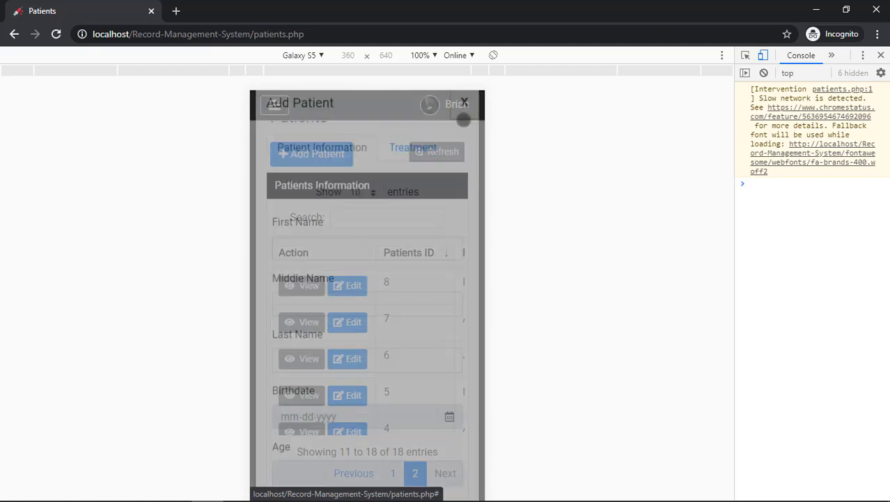
Visit the Logs page through the side menu, then return to the dashboard
scroll(408, 412, "right", 8)
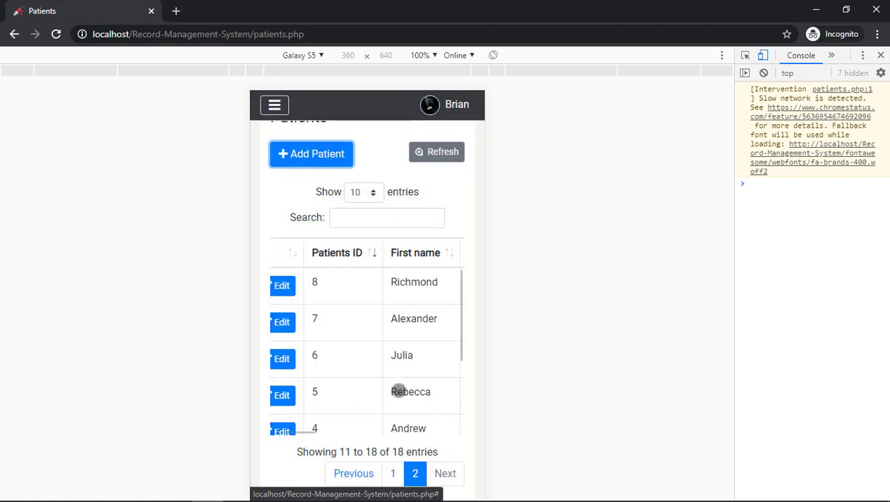
left_click(274, 106)
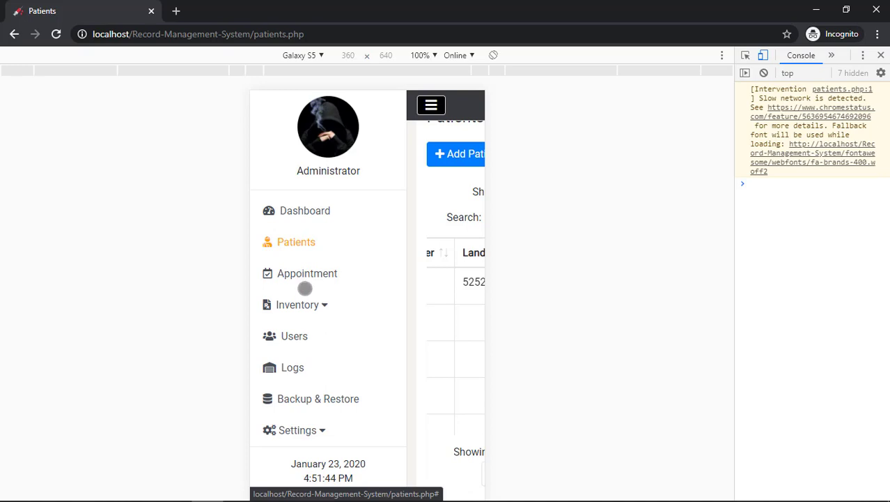
left_click(307, 370)
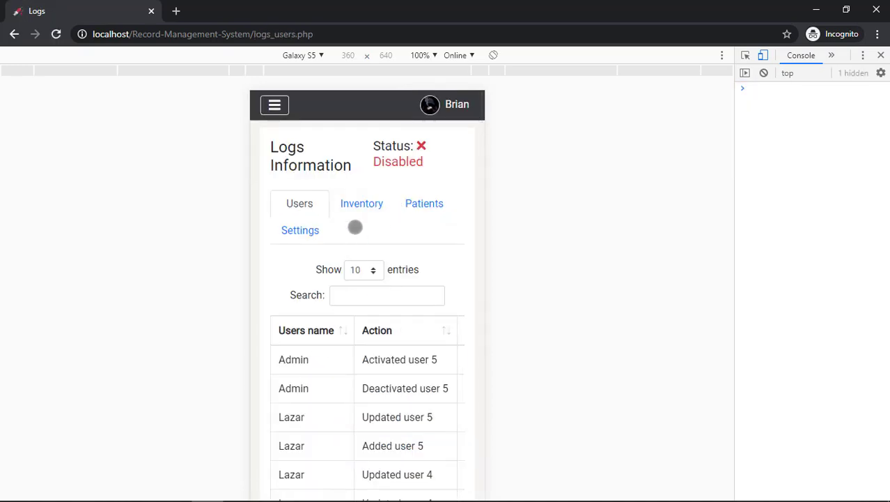
scroll(349, 174, "down", 2)
scroll(371, 214, "up", 2)
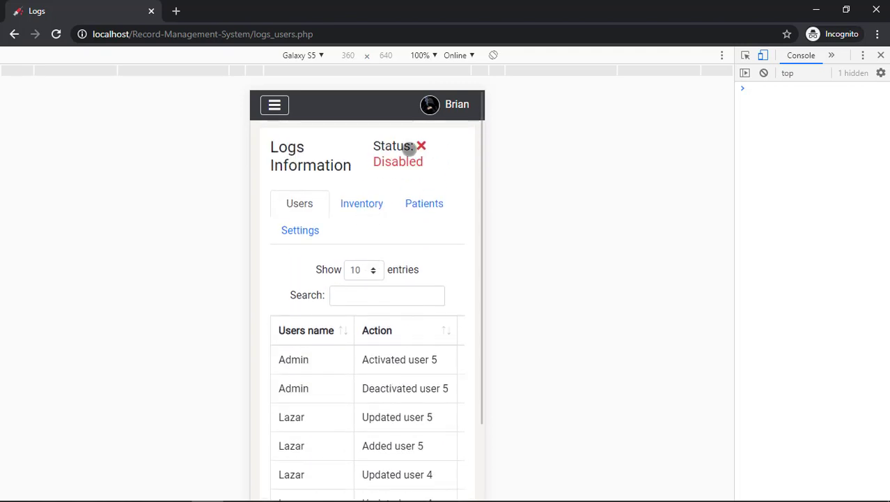
left_click(274, 105)
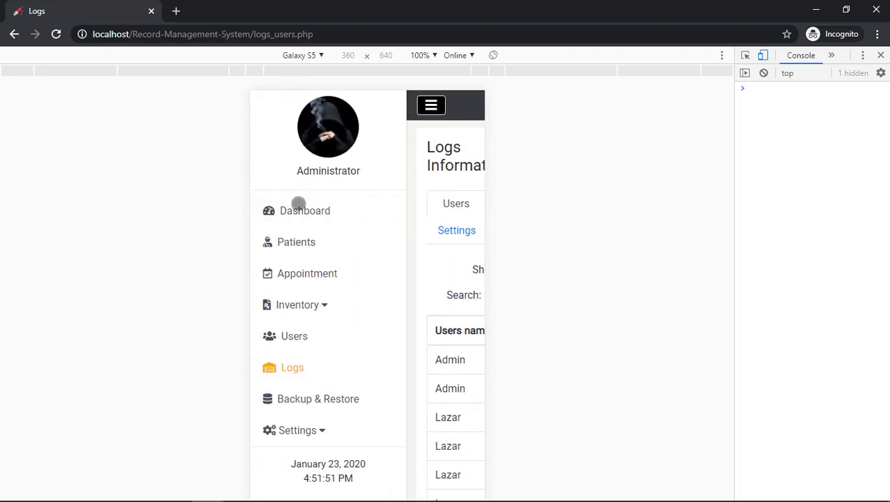
left_click(303, 212)
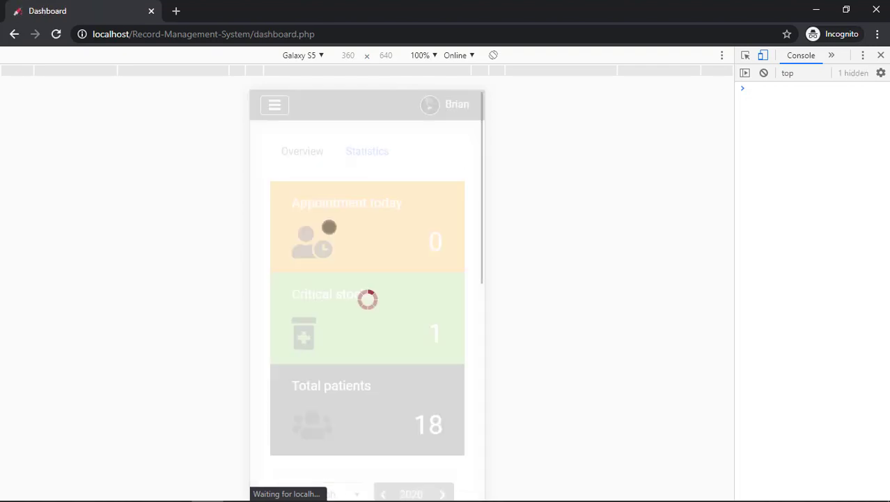
On the Statistics tab, filter incidents to NCR, THIRD DISTRICT and CITY OF MALABON
left_click(370, 159)
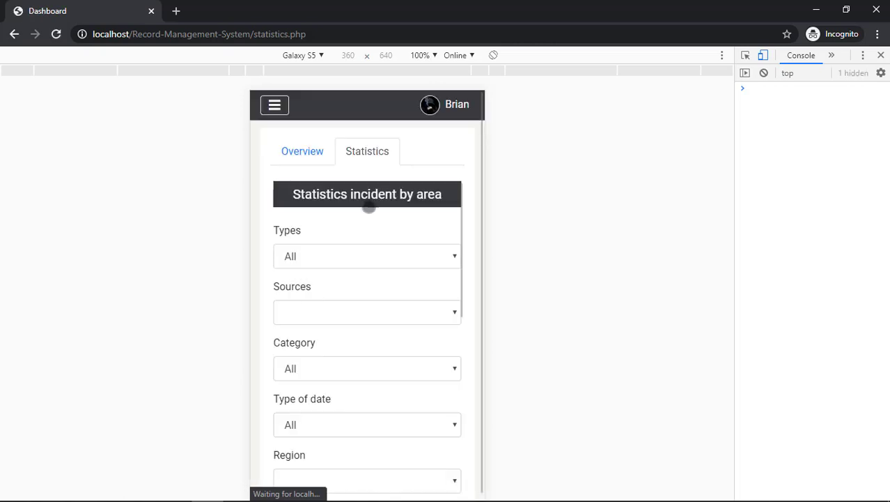
scroll(368, 216, "down", 1)
scroll(368, 217, "down", 7)
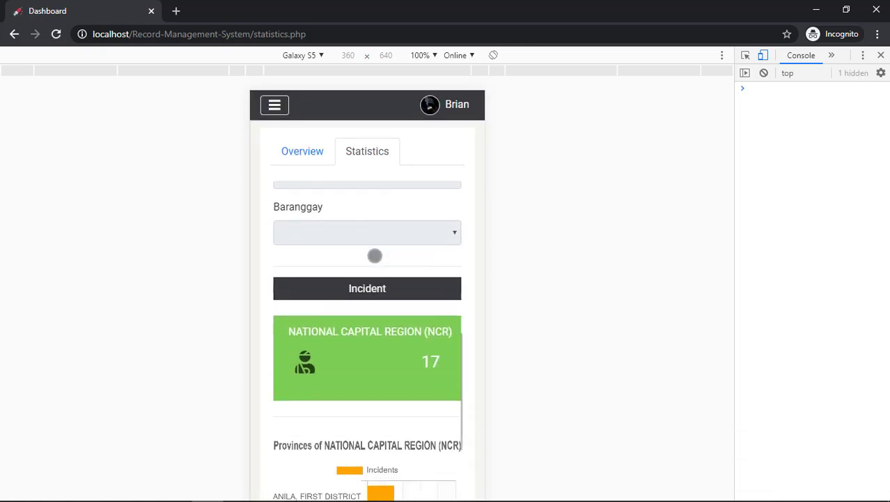
scroll(376, 256, "up", 5)
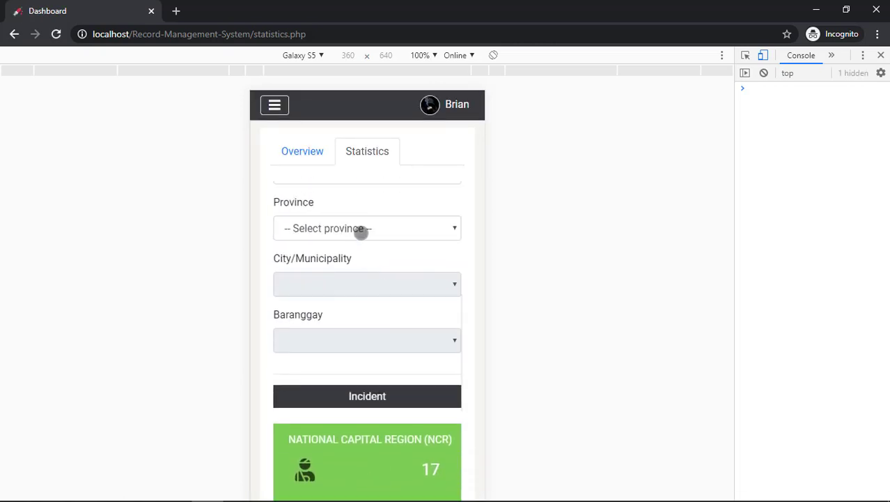
left_click(359, 231)
left_click(346, 314)
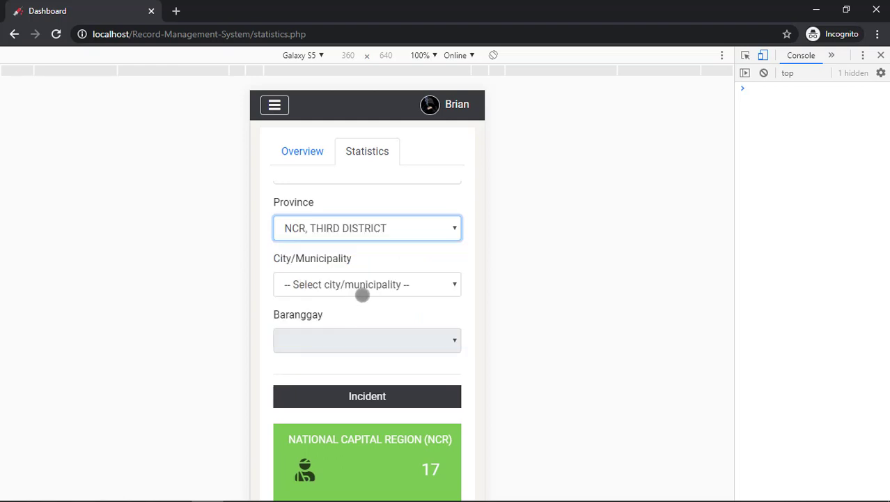
left_click(364, 288)
left_click(361, 329)
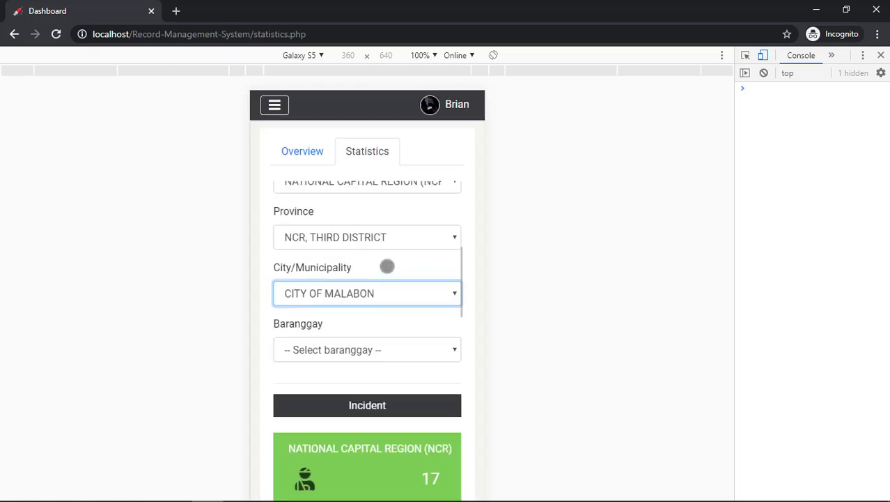
Review the Malabon barangay chart, toggle the mobile navigation menu, and turn off device emulation
scroll(388, 266, "up", 4)
scroll(389, 266, "down", 10)
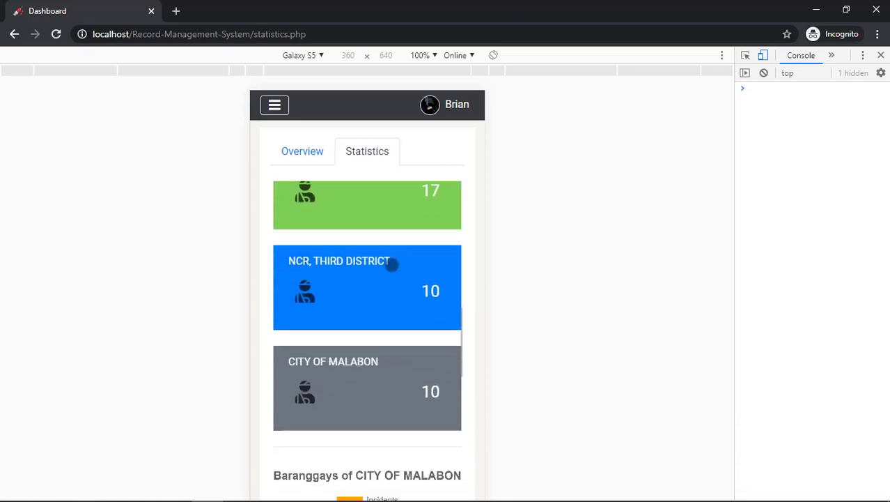
scroll(393, 263, "down", 8)
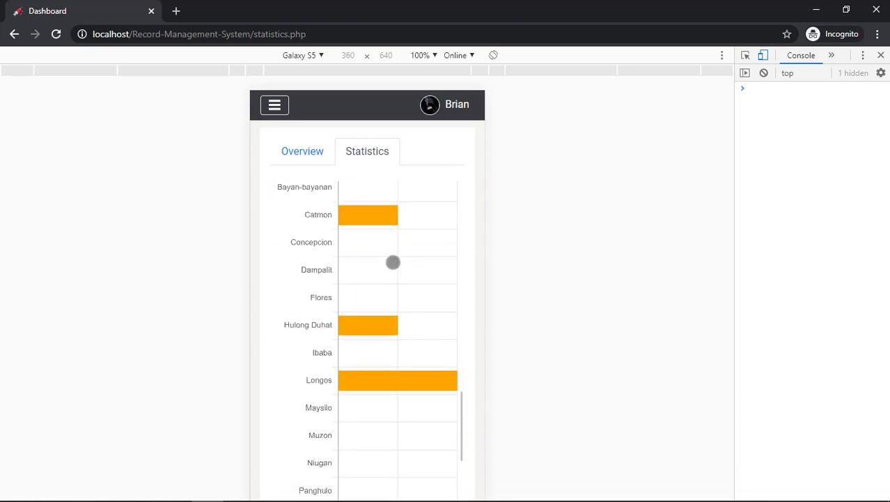
scroll(393, 260, "down", 1)
scroll(395, 260, "up", 3)
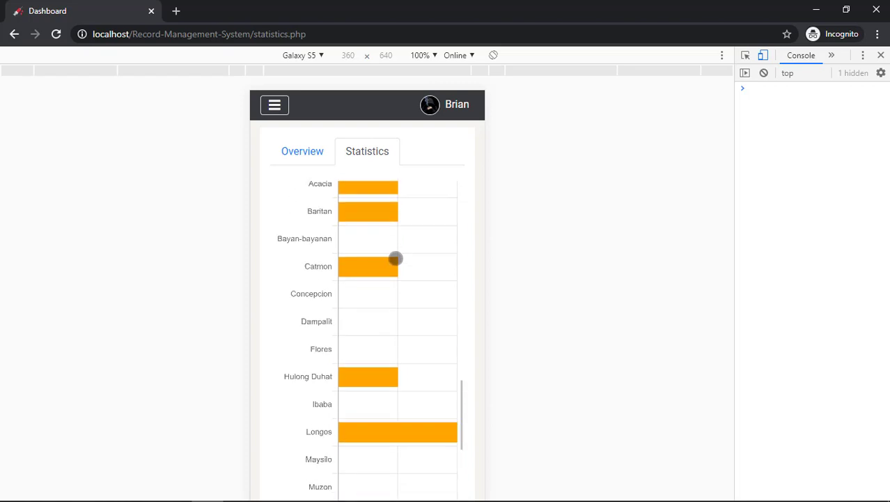
scroll(395, 259, "down", 3)
scroll(395, 259, "up", 15)
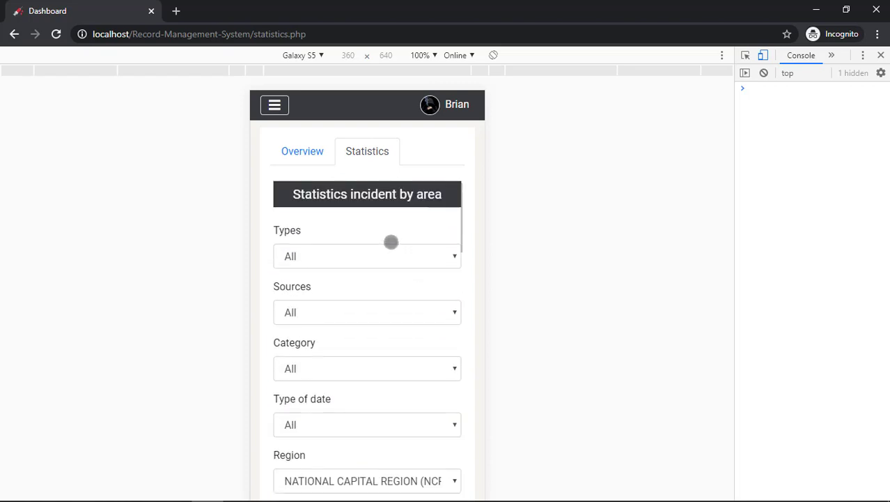
left_click(274, 106)
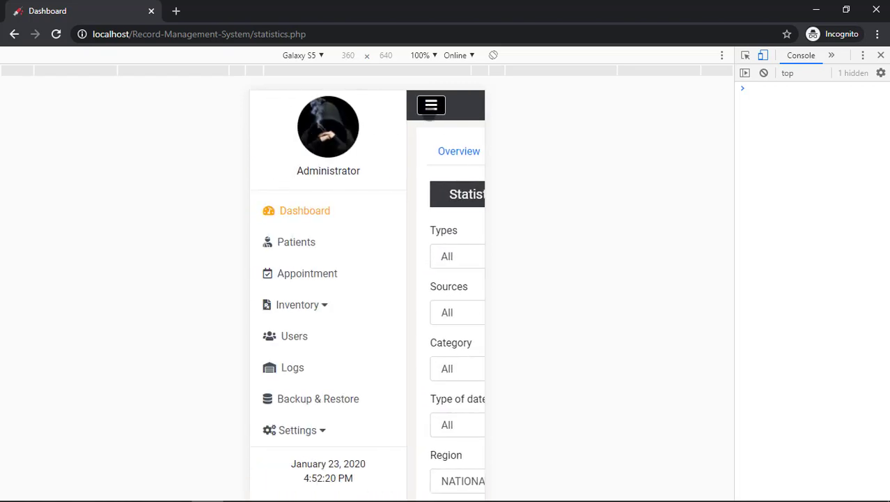
left_click(431, 105)
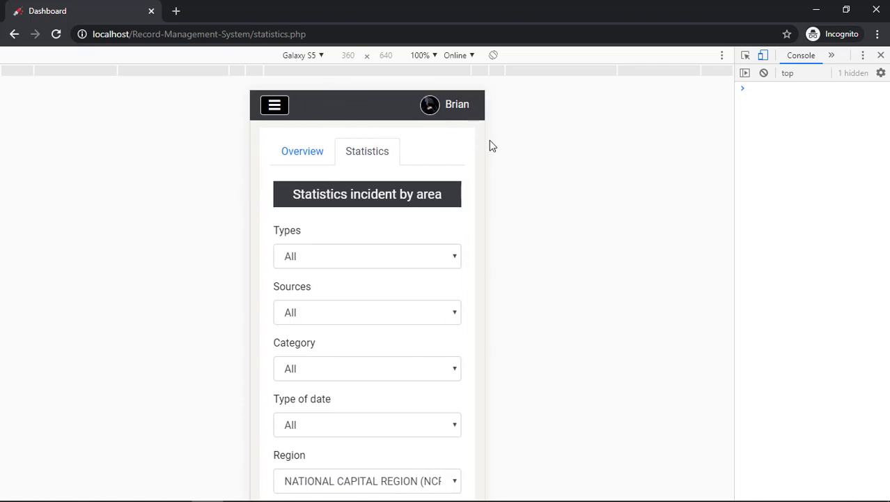
left_click(765, 56)
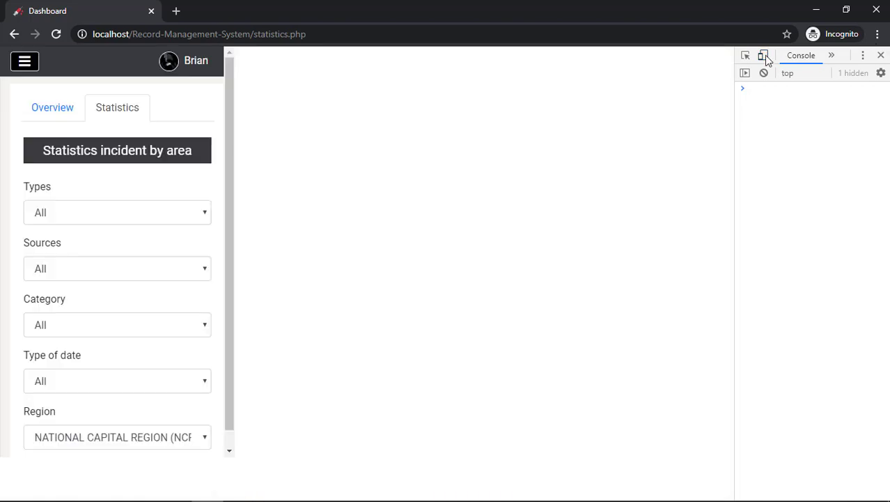
Close DevTools and log out of the administrator account
left_click(880, 56)
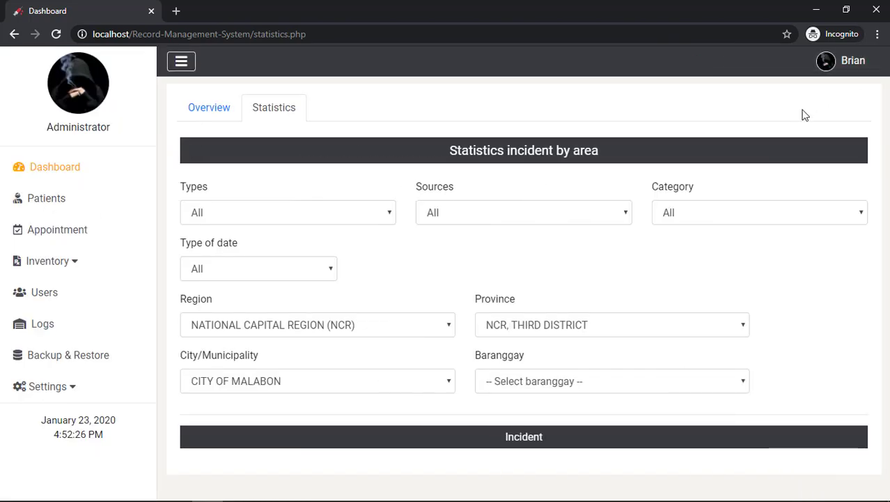
left_click(825, 69)
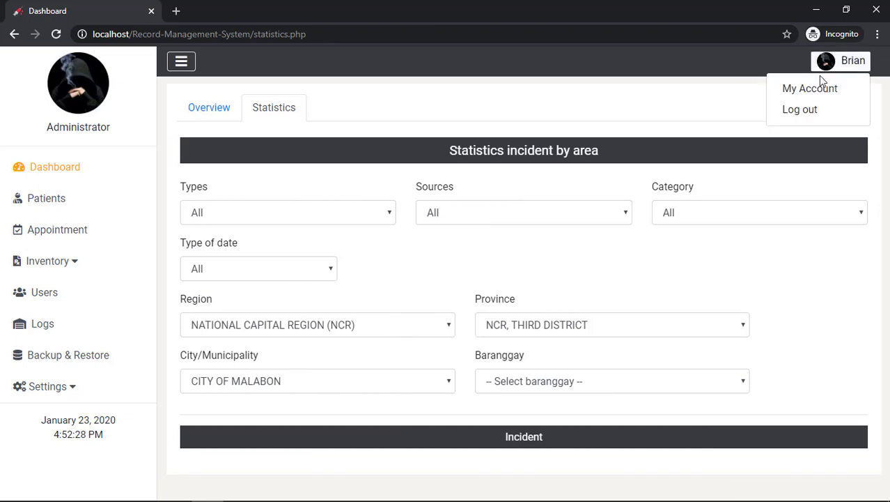
left_click(804, 115)
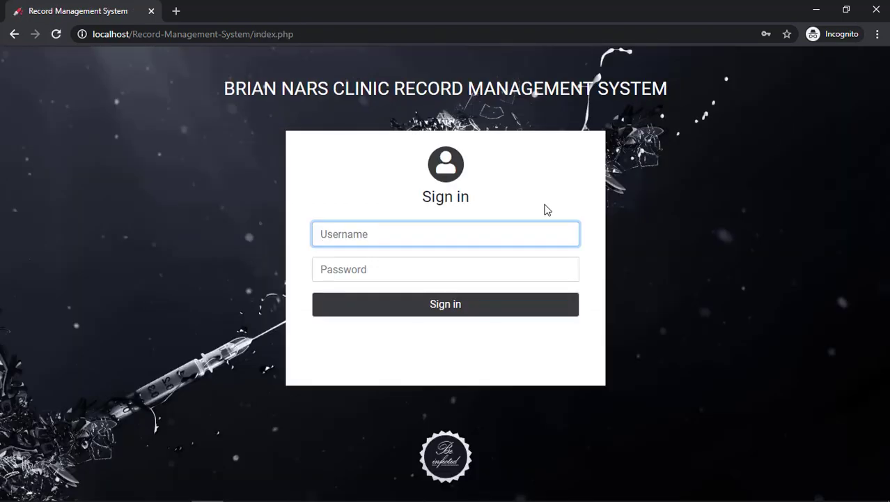
Sign in with the vaccinator username and password, revealing the password before submitting
type("vaccinator")
key("Tab")
type("va")
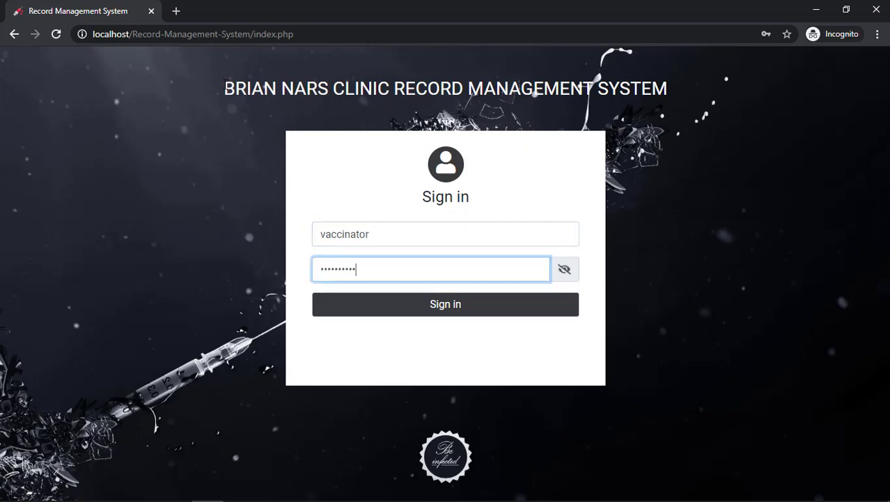
left_click_drag(223, 88, 278, 89)
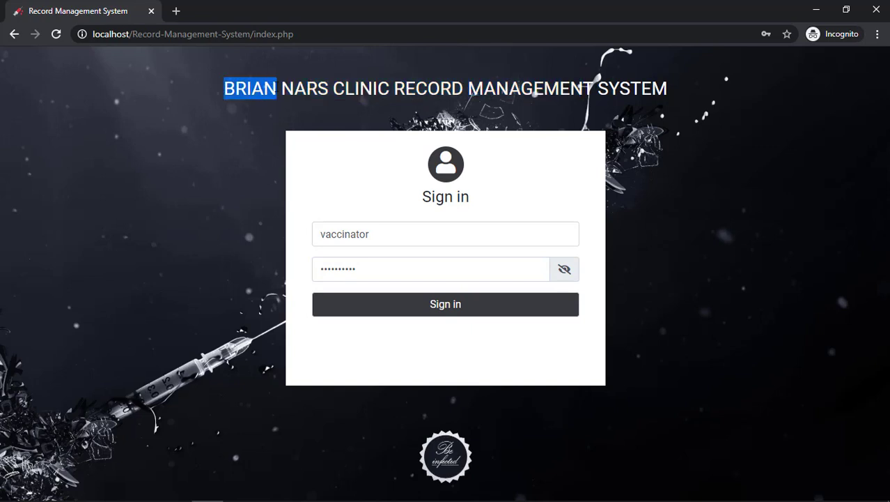
left_click(264, 148)
left_click(564, 272)
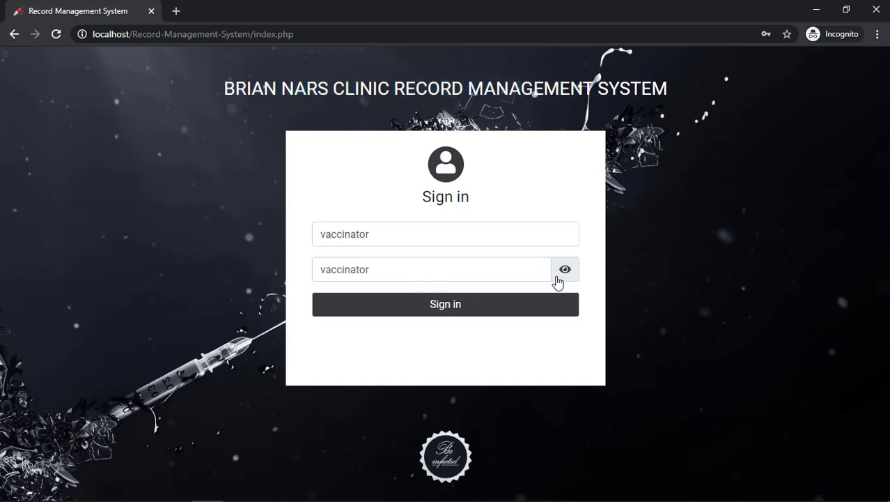
left_click(509, 306)
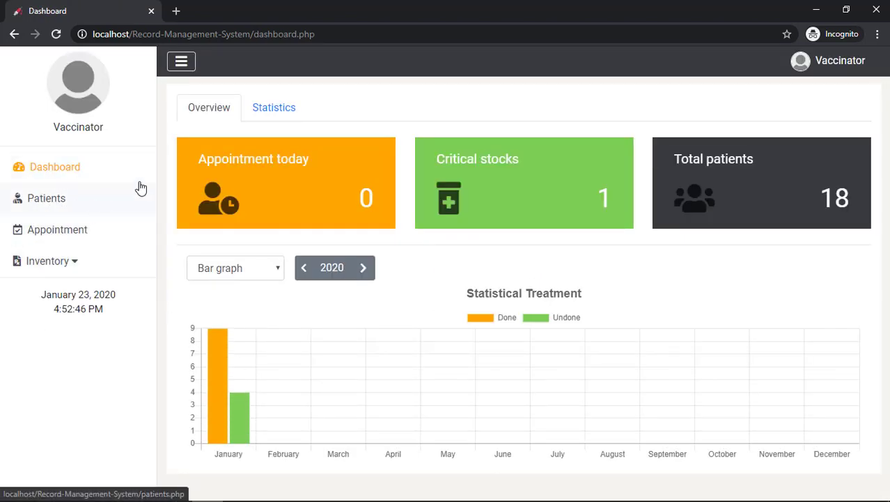
View the Vaccinator's dashboard Statistics tab and then the Patients list
left_click(263, 120)
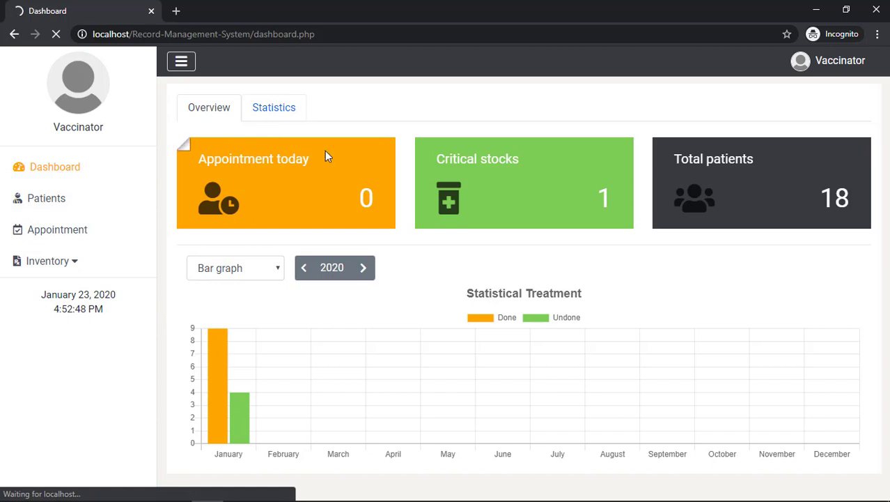
scroll(345, 197, "down", 2)
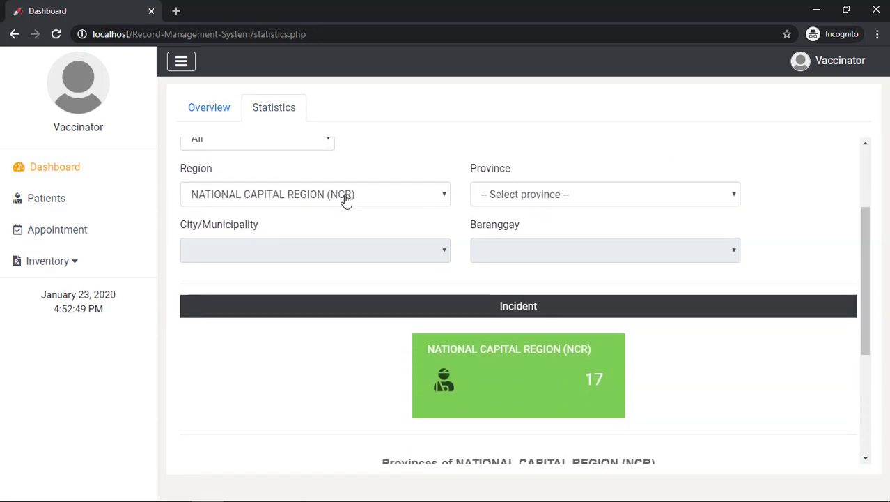
scroll(347, 202, "down", 3)
scroll(347, 202, "up", 5)
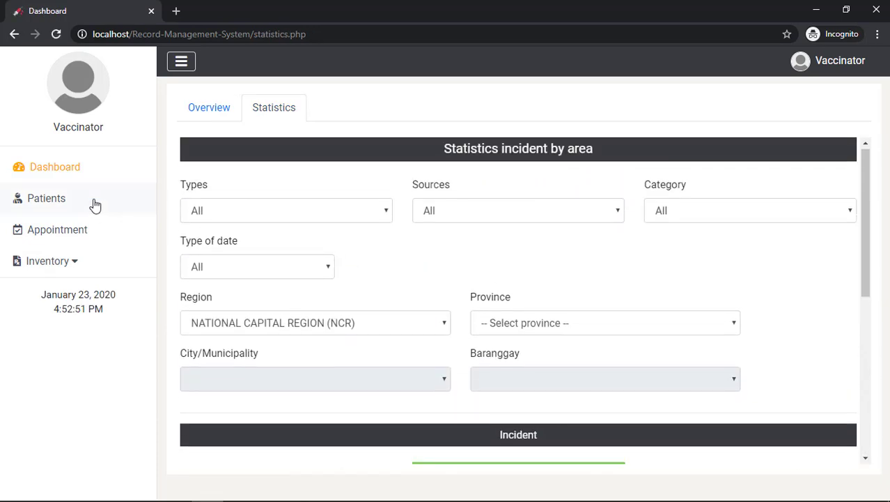
left_click(96, 203)
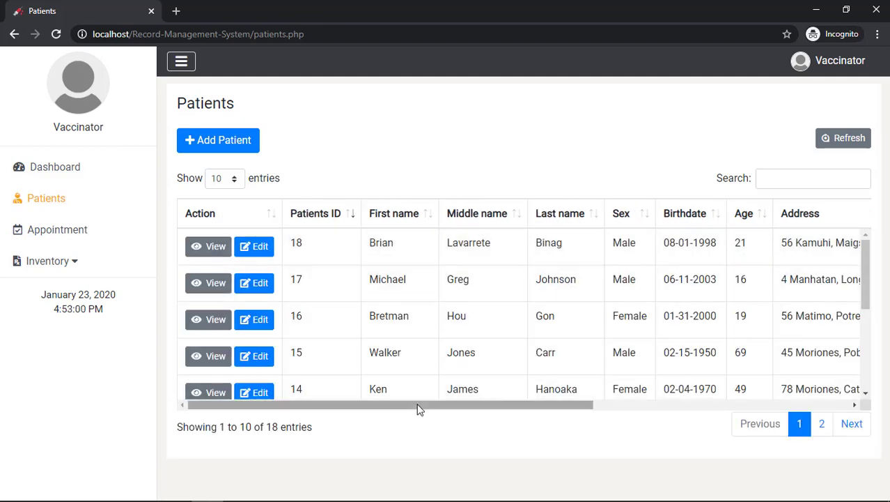
left_click_drag(422, 407, 343, 390)
Check the appointment calendar and the Medicines Active and Not Active lists, then log out
left_click(105, 236)
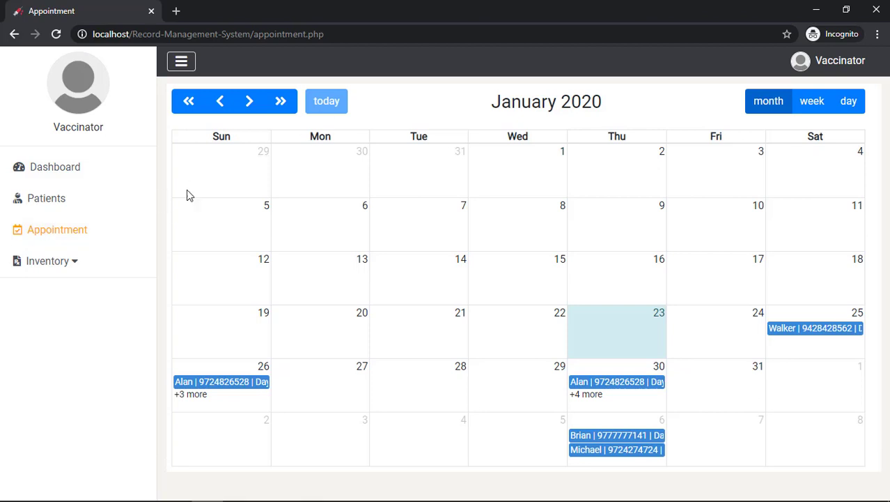
left_click(88, 271)
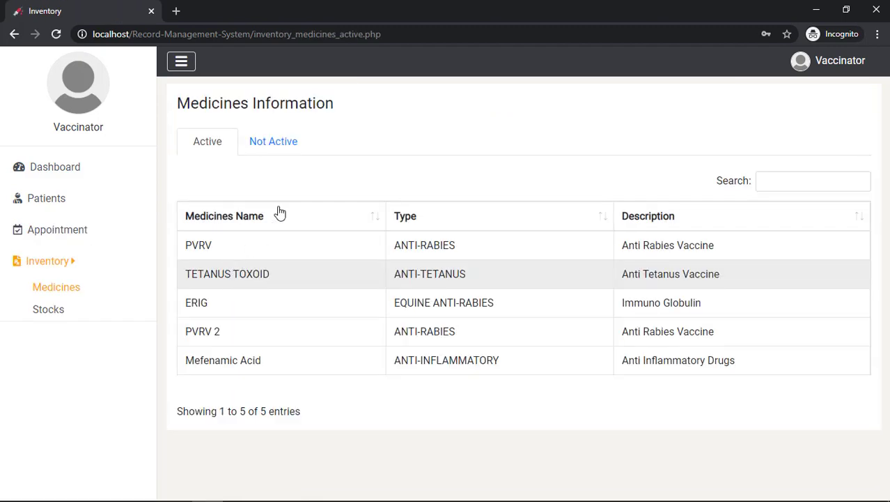
left_click(274, 145)
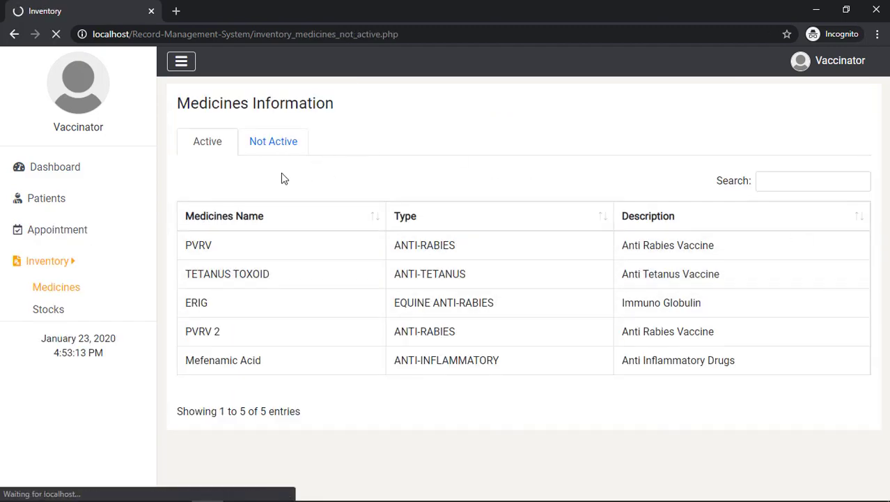
left_click(220, 149)
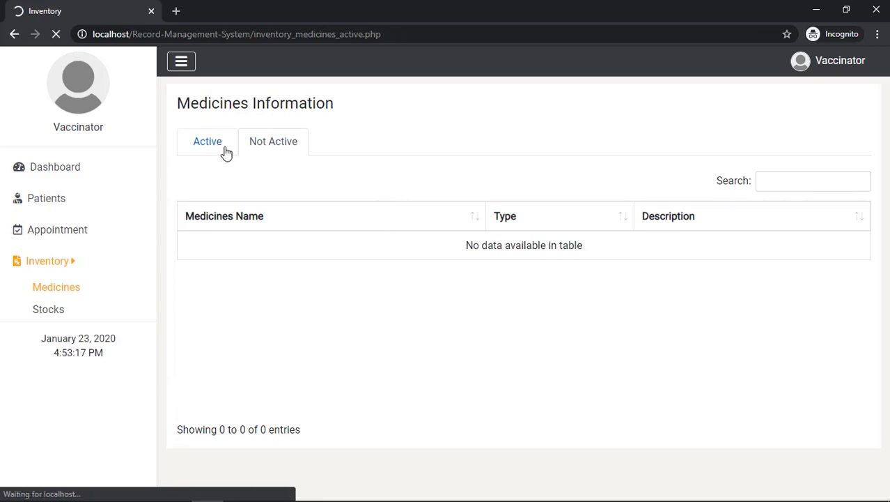
left_click(808, 67)
left_click(792, 114)
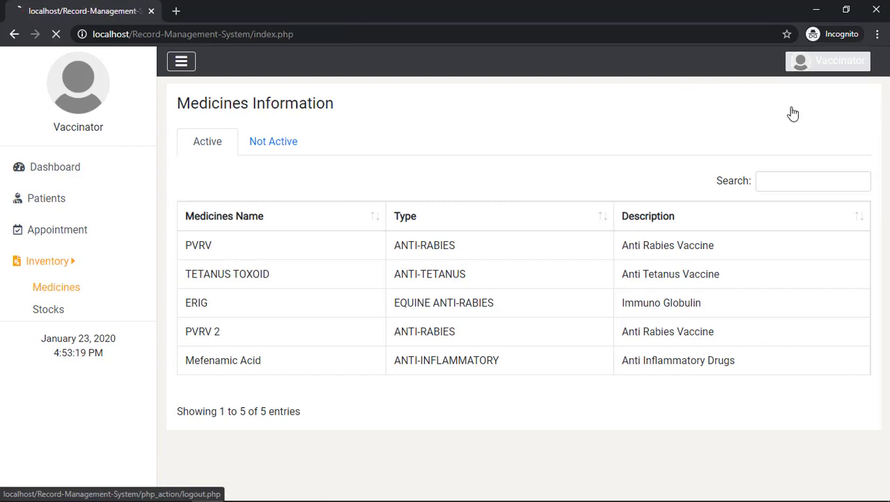